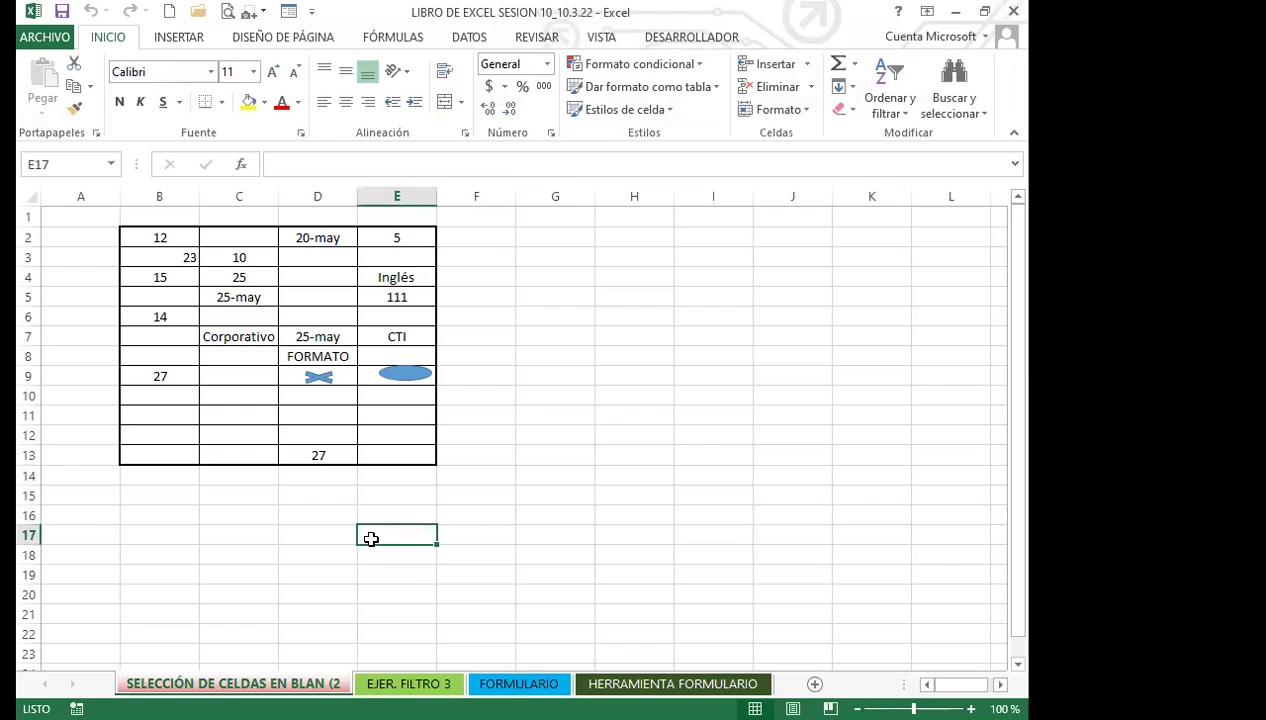
pyautogui.click(238, 398)
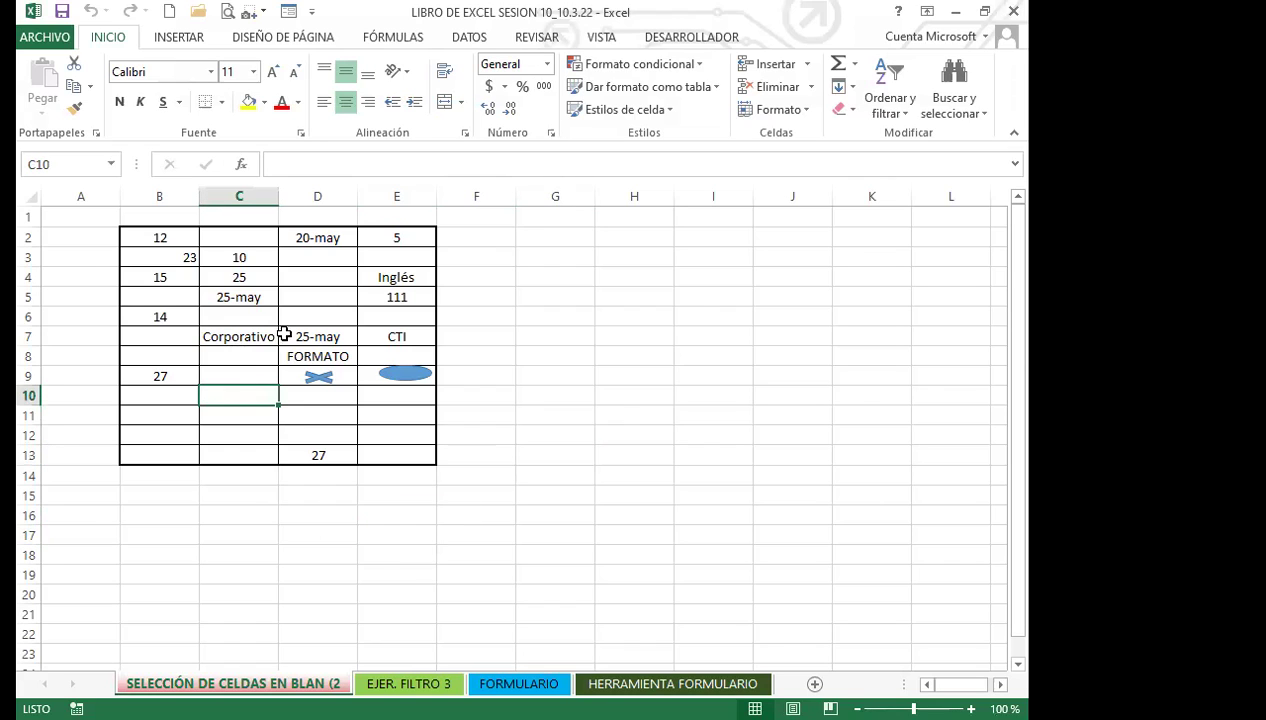
pyautogui.click(319, 379)
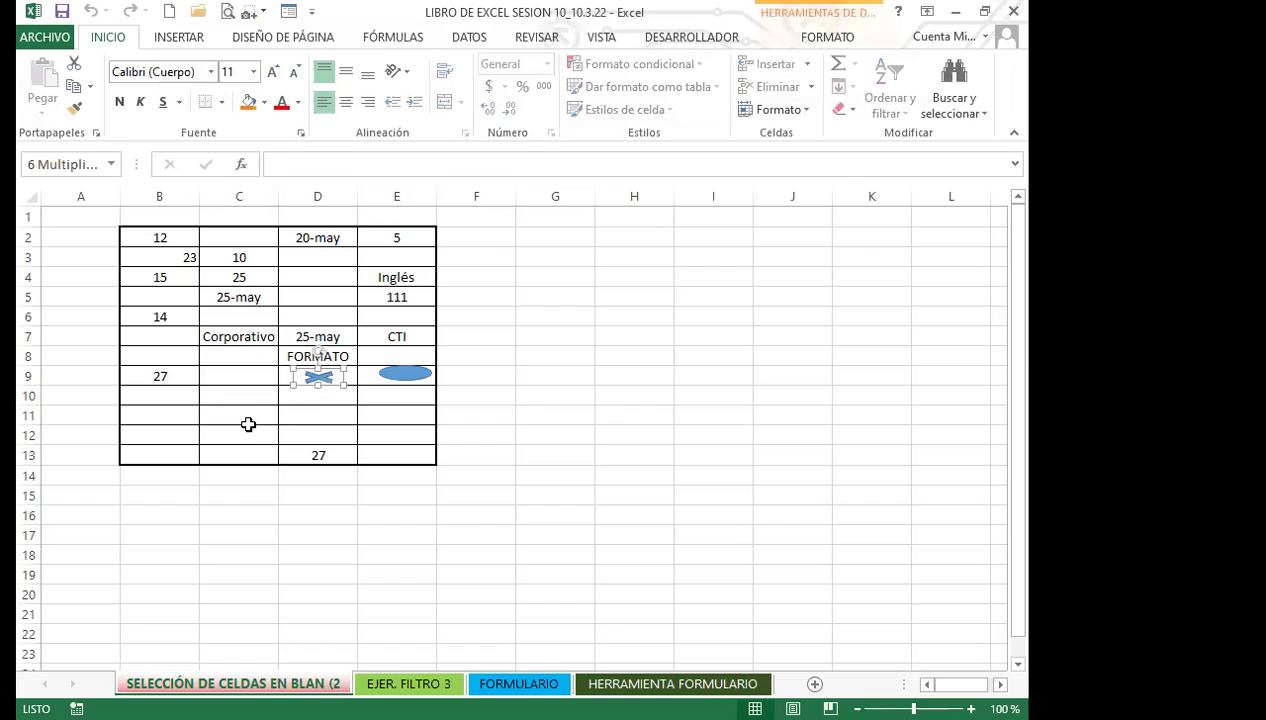
pyautogui.click(397, 337)
pyautogui.click(320, 239)
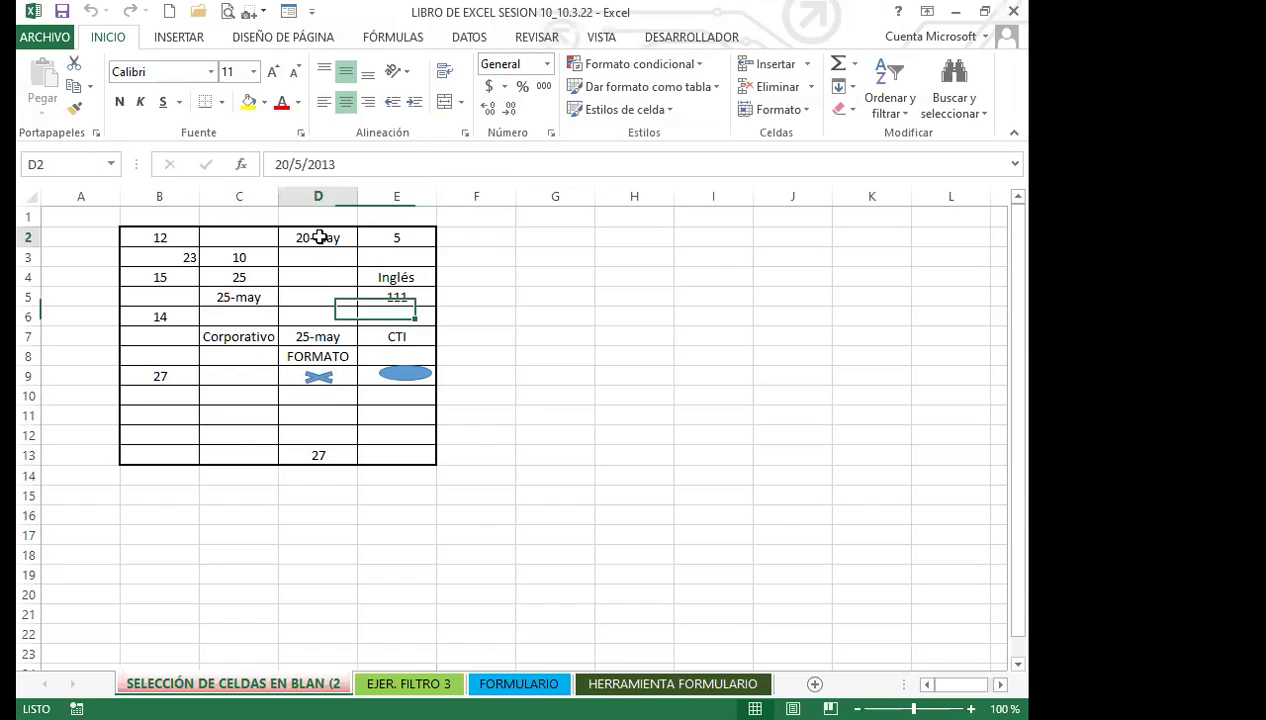
pyautogui.click(176, 272)
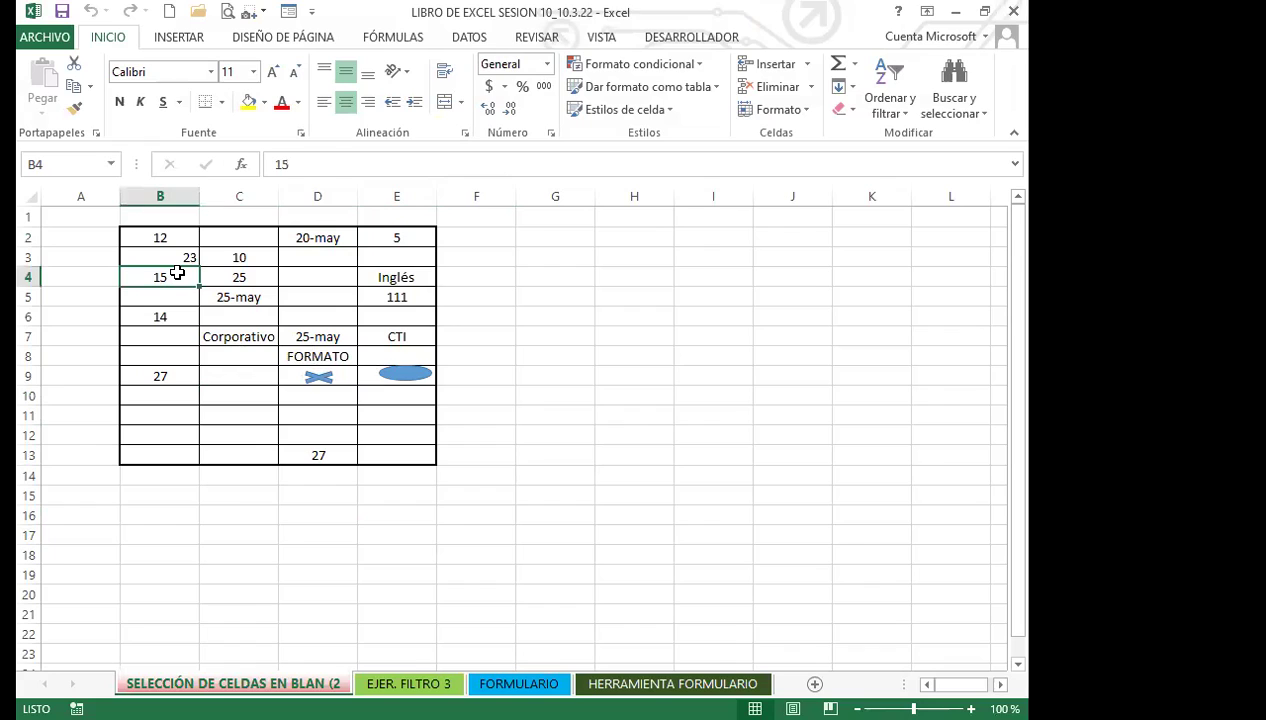
pyautogui.click(315, 275)
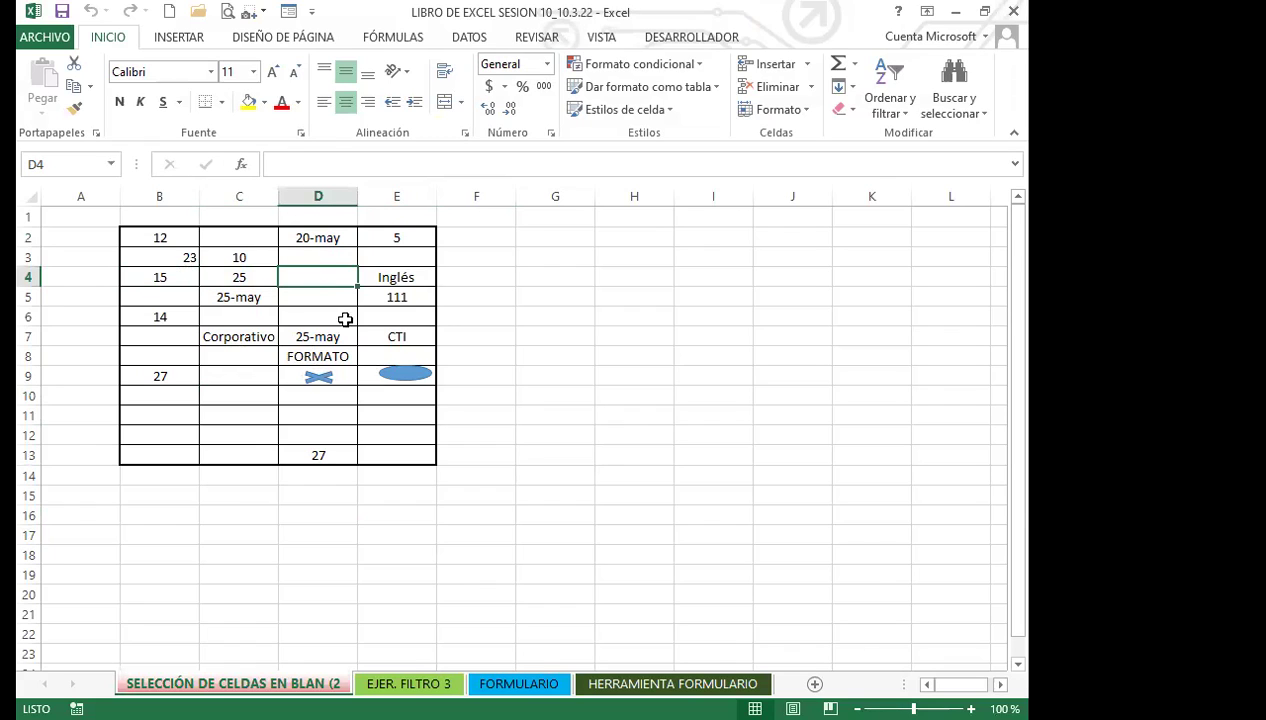
pyautogui.click(284, 411)
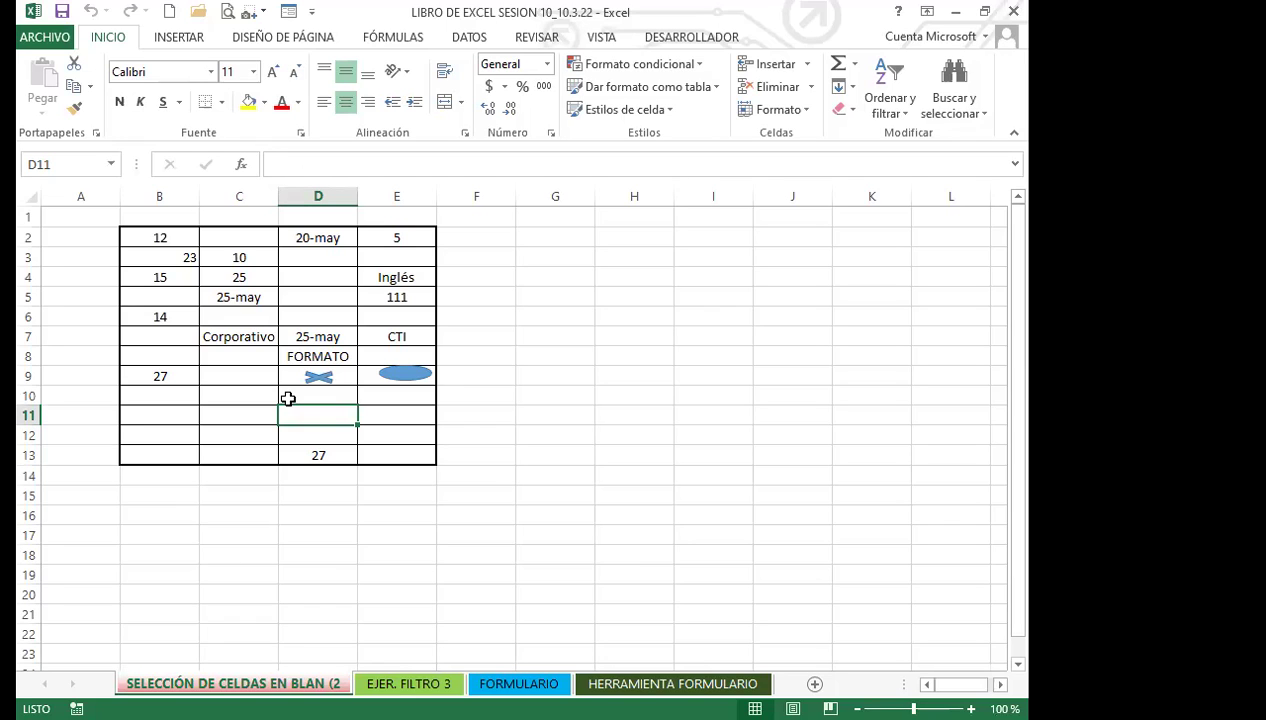
# Ctrl-select the blank cells C2, B5, B7–B8, B11–B13 and C9–C13.
pyautogui.click(250, 241)
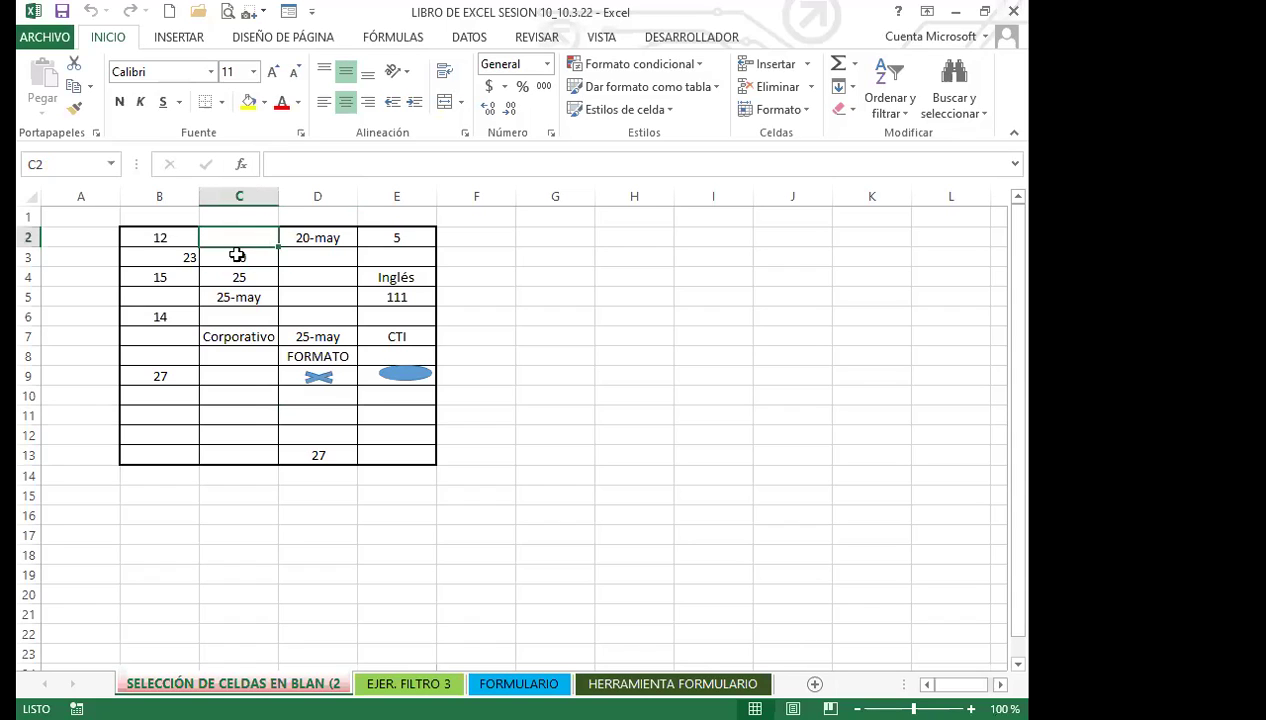
pyautogui.keyDown('ctrl'); pyautogui.click(155, 293); pyautogui.keyUp('ctrl')
pyautogui.keyDown('ctrl'); pyautogui.click(157, 329); pyautogui.keyUp('ctrl')
pyautogui.keyDown('ctrl'); pyautogui.click(161, 362); pyautogui.keyUp('ctrl')
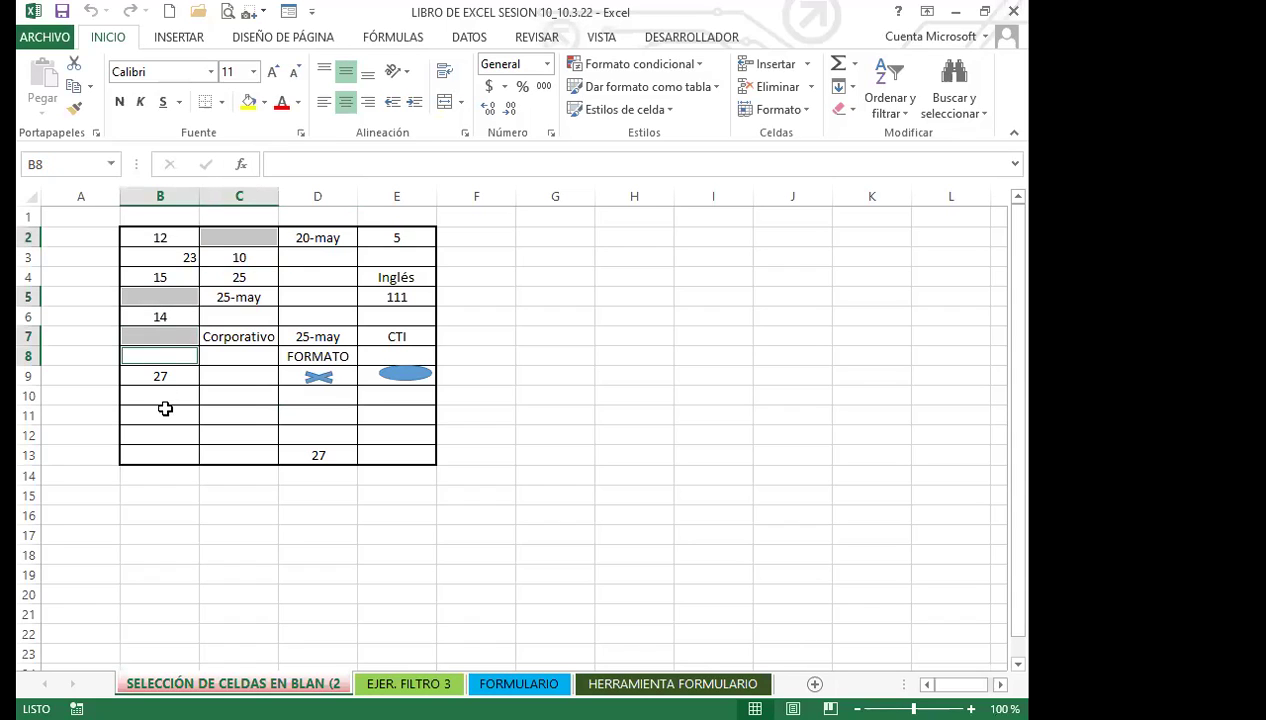
pyautogui.moveTo(165, 408); pyautogui.dragTo(164, 455)
pyautogui.keyDown('ctrl'); pyautogui.click(244, 378); pyautogui.keyUp('ctrl')
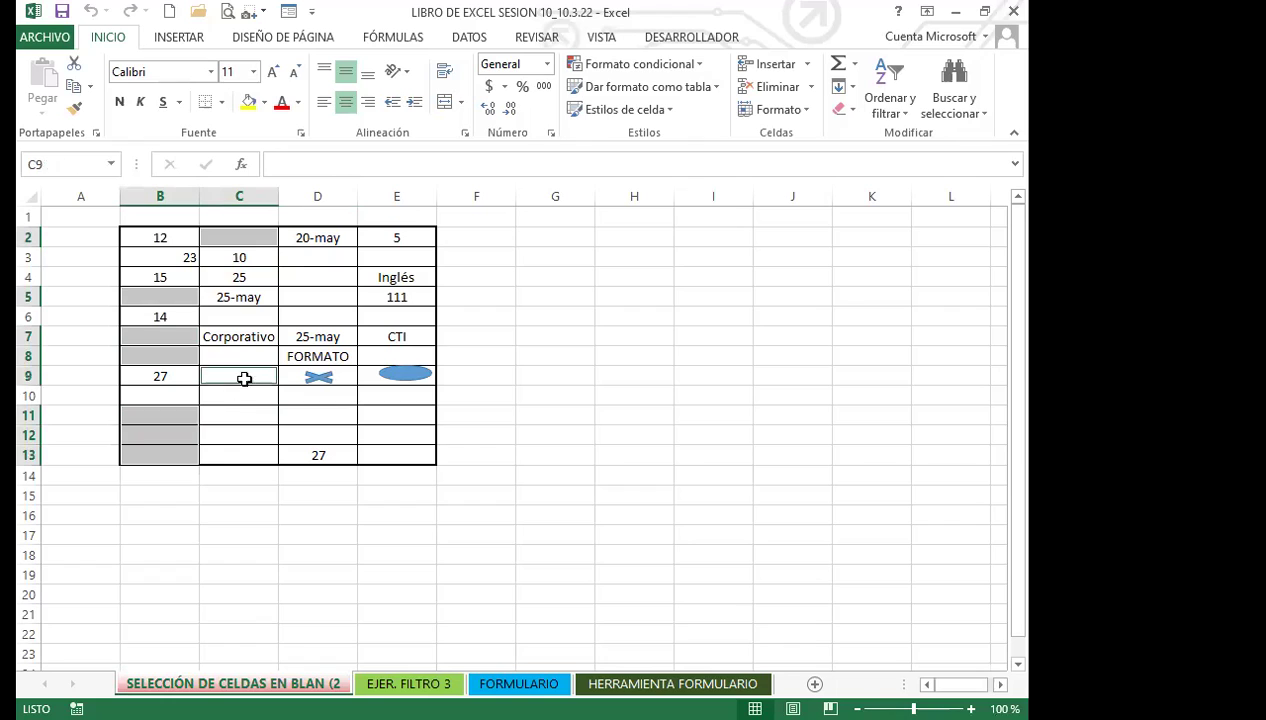
pyautogui.moveTo(244, 378); pyautogui.dragTo(240, 458)
# Add blank cells D3–D6, D10–D12, E3, E6 and E10–E13, then fill the selection yellow-green.
pyautogui.moveTo(291, 398); pyautogui.dragTo(289, 432)
pyautogui.moveTo(379, 404); pyautogui.dragTo(386, 455)
pyautogui.moveTo(318, 262); pyautogui.dragTo(322, 313)
pyautogui.keyDown('ctrl'); pyautogui.click(398, 316); pyautogui.keyUp('ctrl')
pyautogui.keyDown('ctrl'); pyautogui.click(408, 255); pyautogui.keyUp('ctrl')
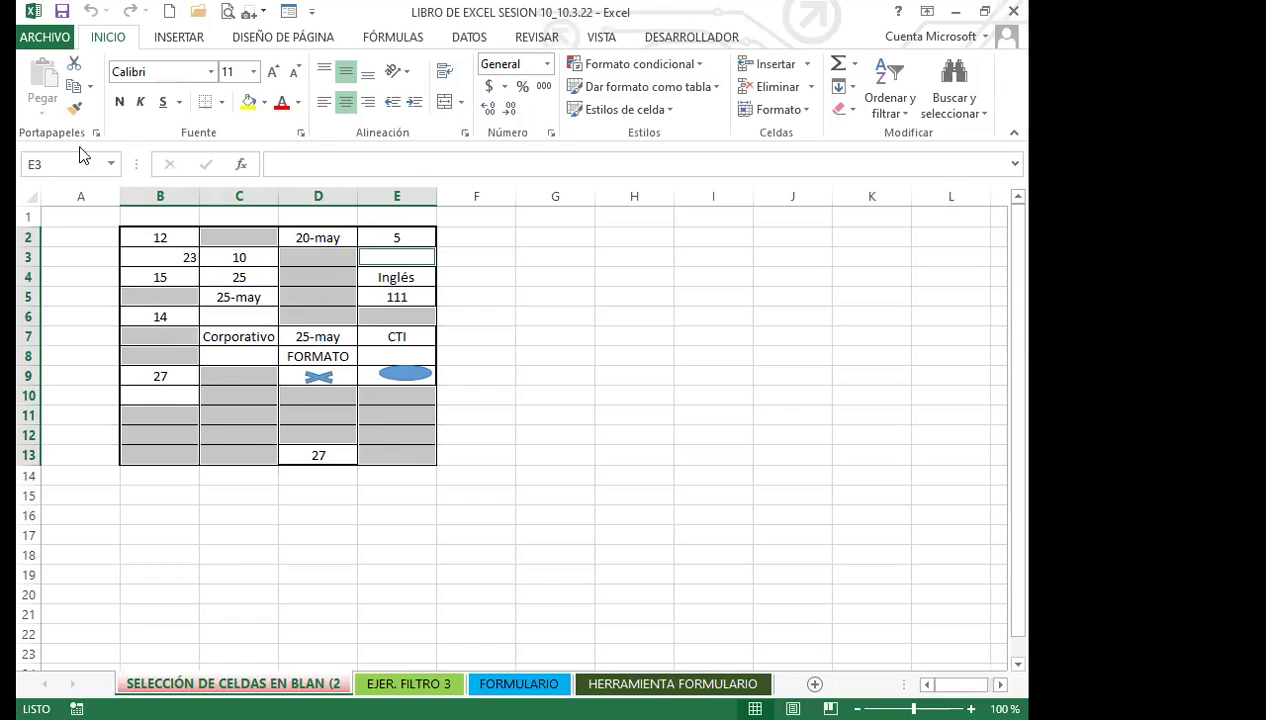
pyautogui.click(248, 106)
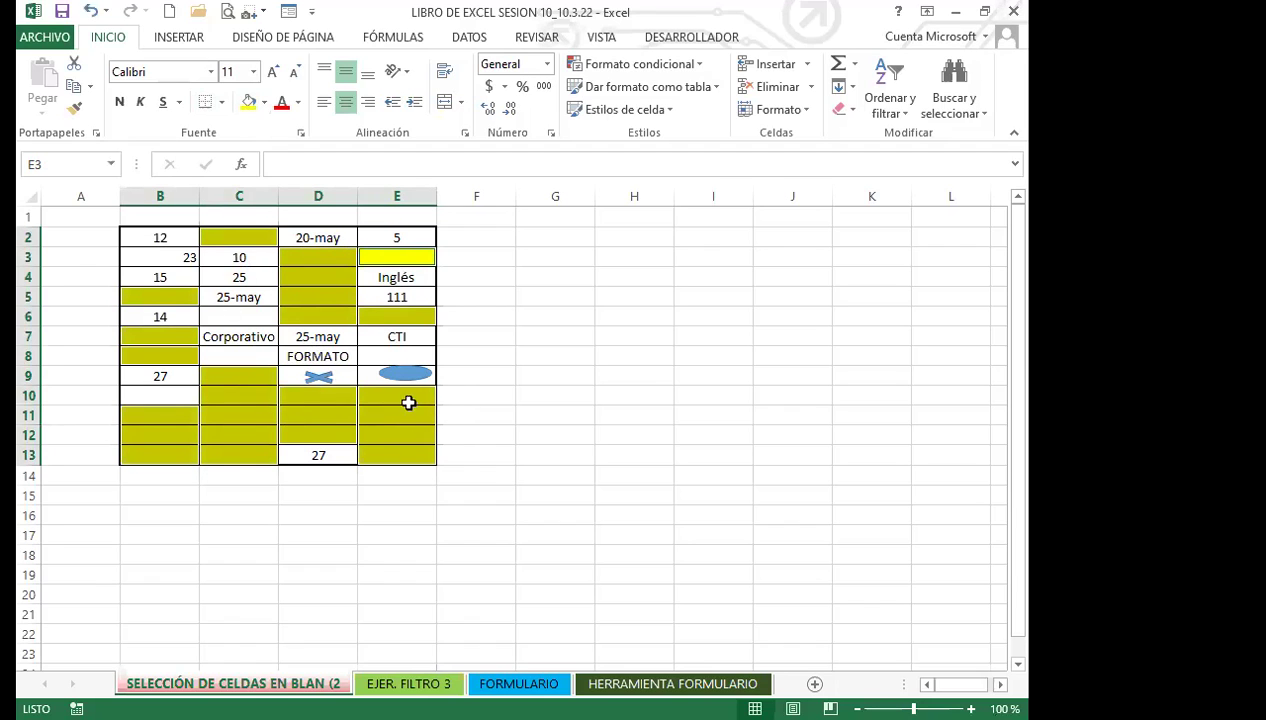
pyautogui.hotkey('ctrl', 'z')
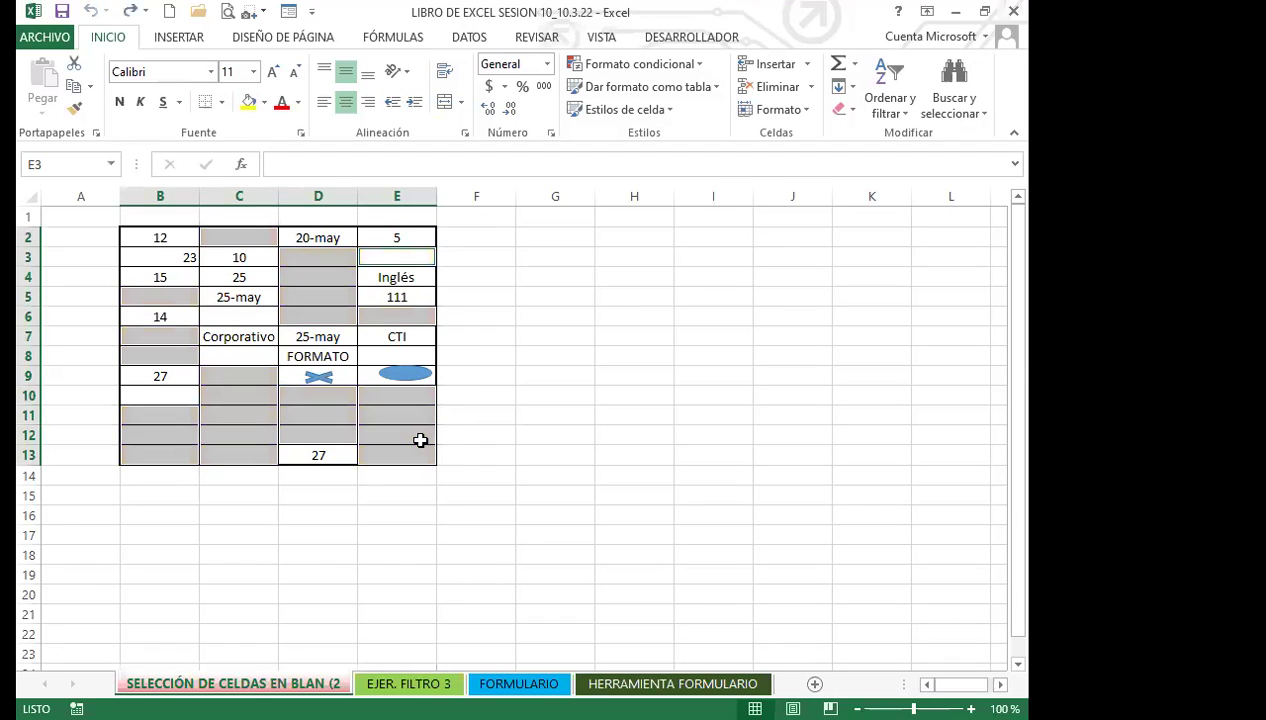
pyautogui.click(370, 438)
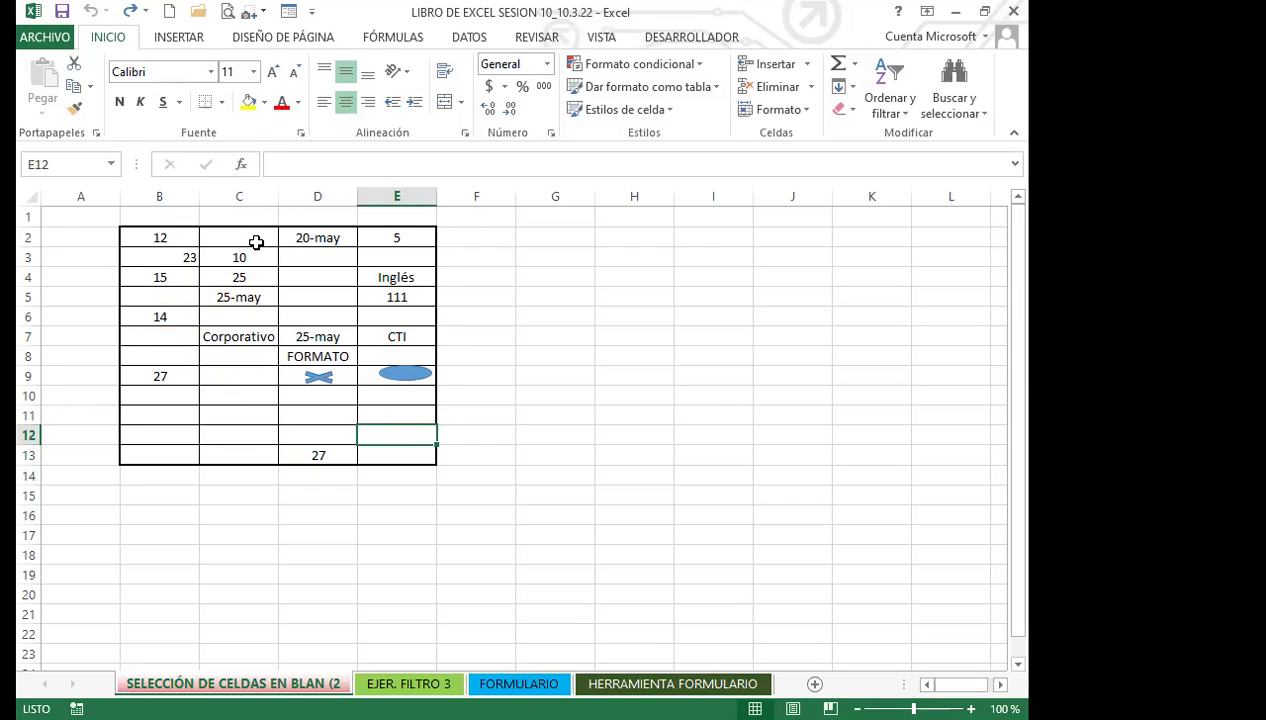
pyautogui.click(313, 280)
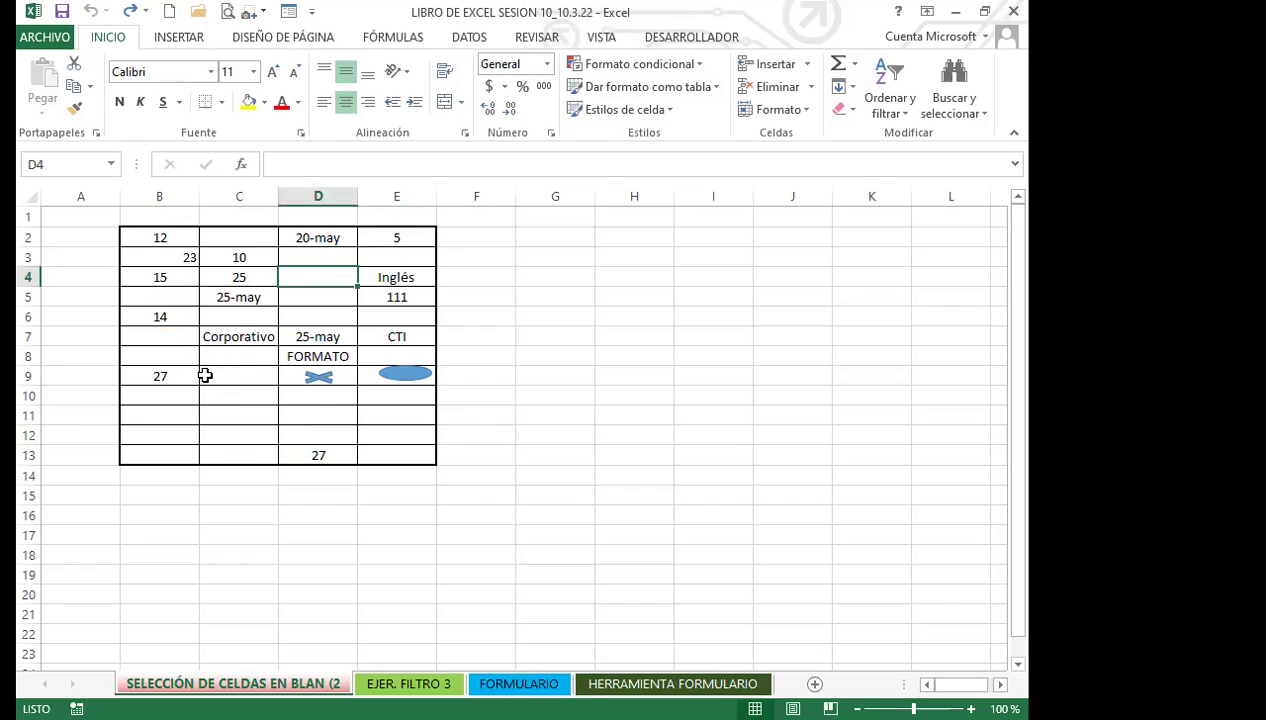
pyautogui.click(206, 374)
pyautogui.click(288, 416)
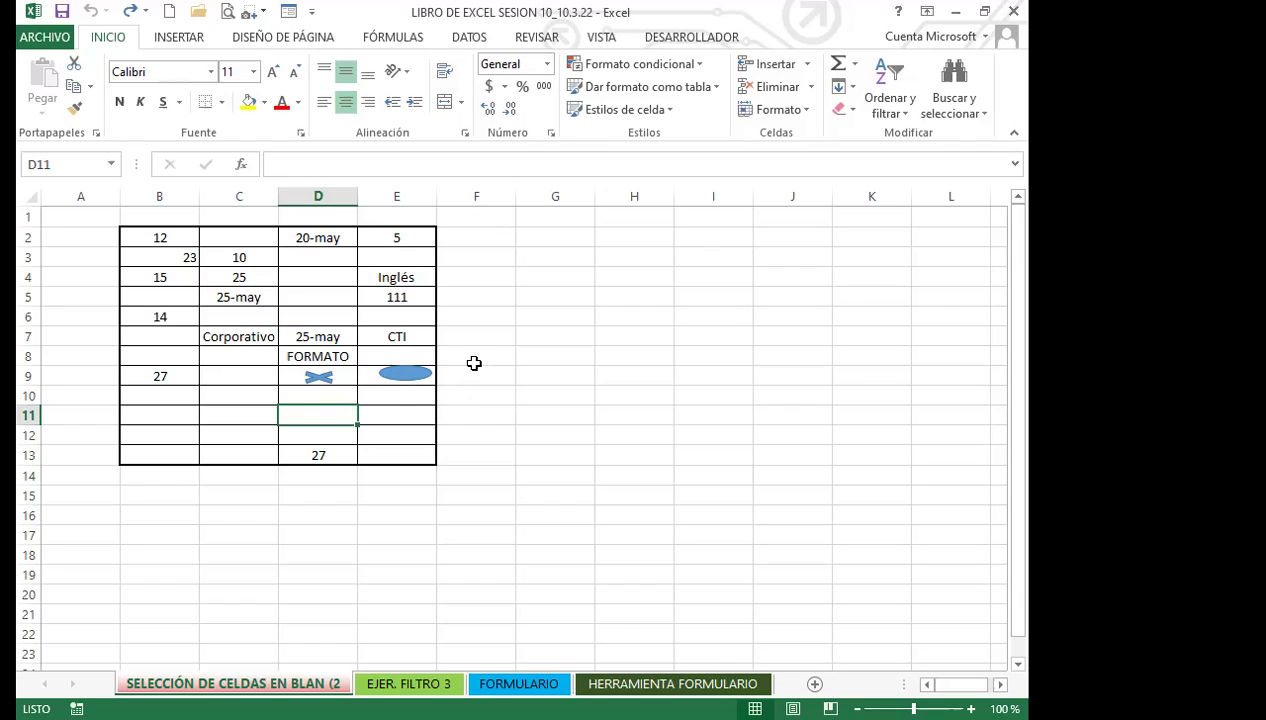
pyautogui.click(404, 335)
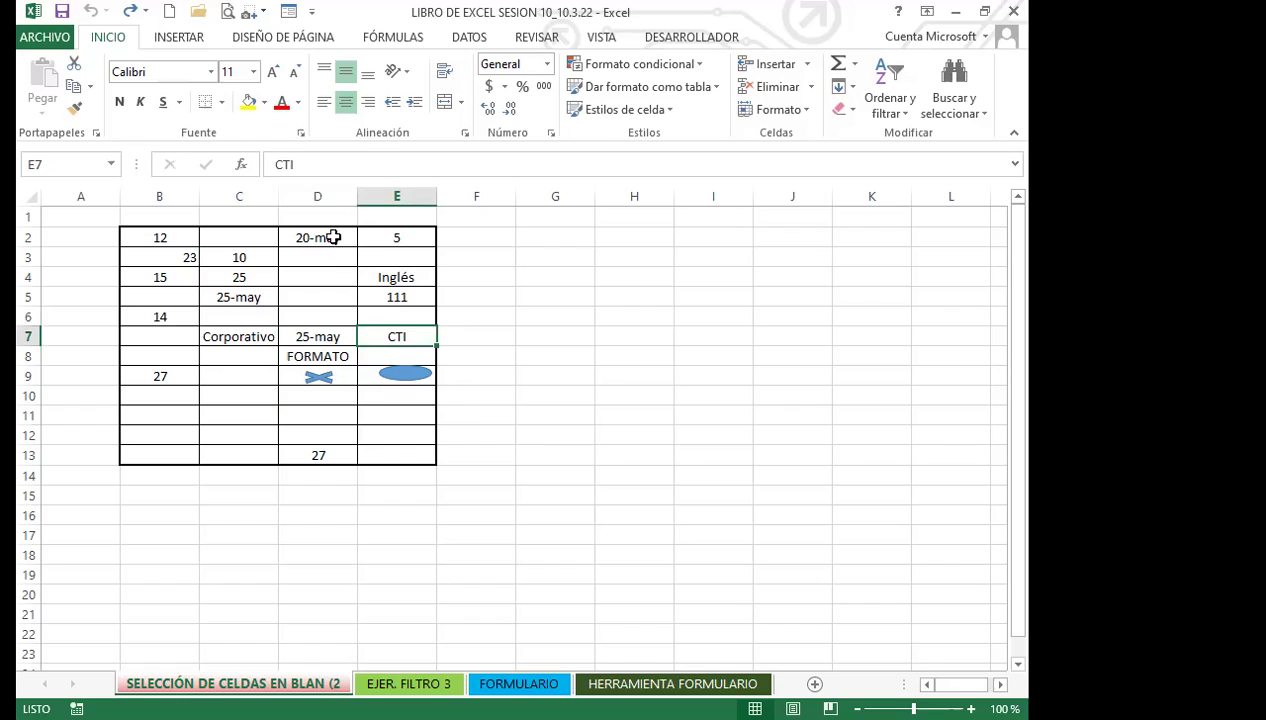
pyautogui.click(334, 237)
pyautogui.click(242, 259)
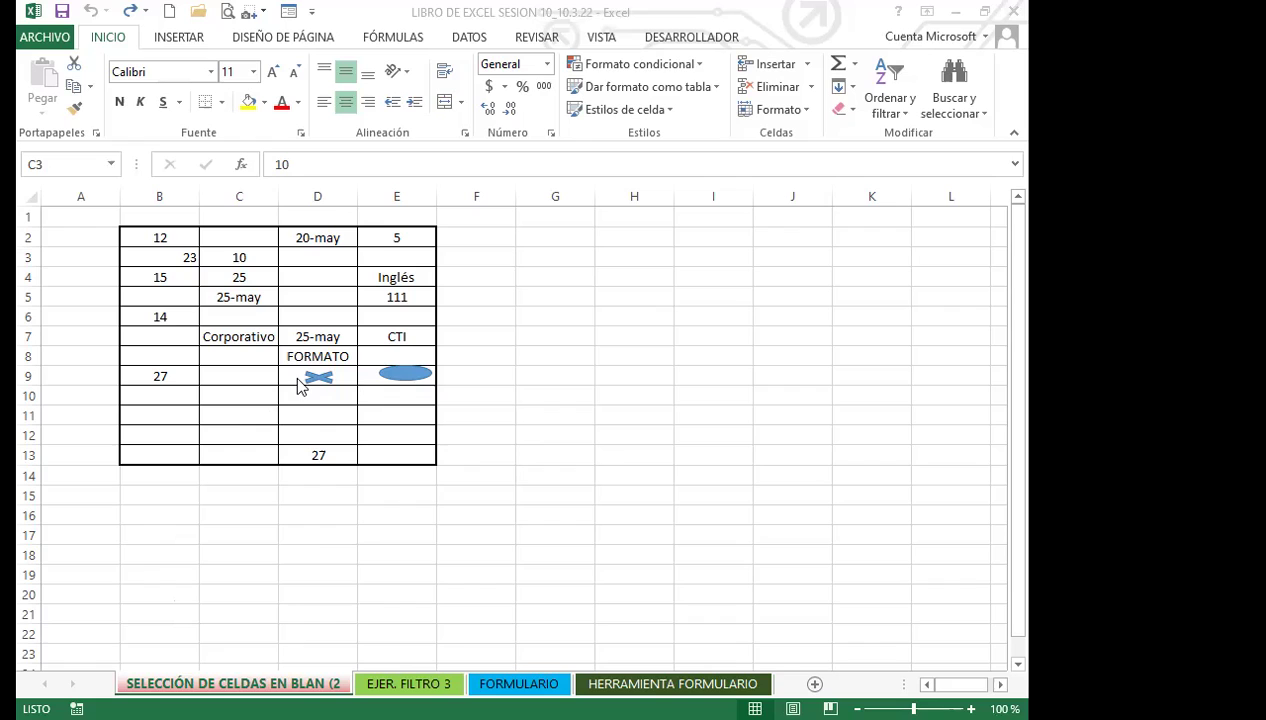
pyautogui.click(364, 424)
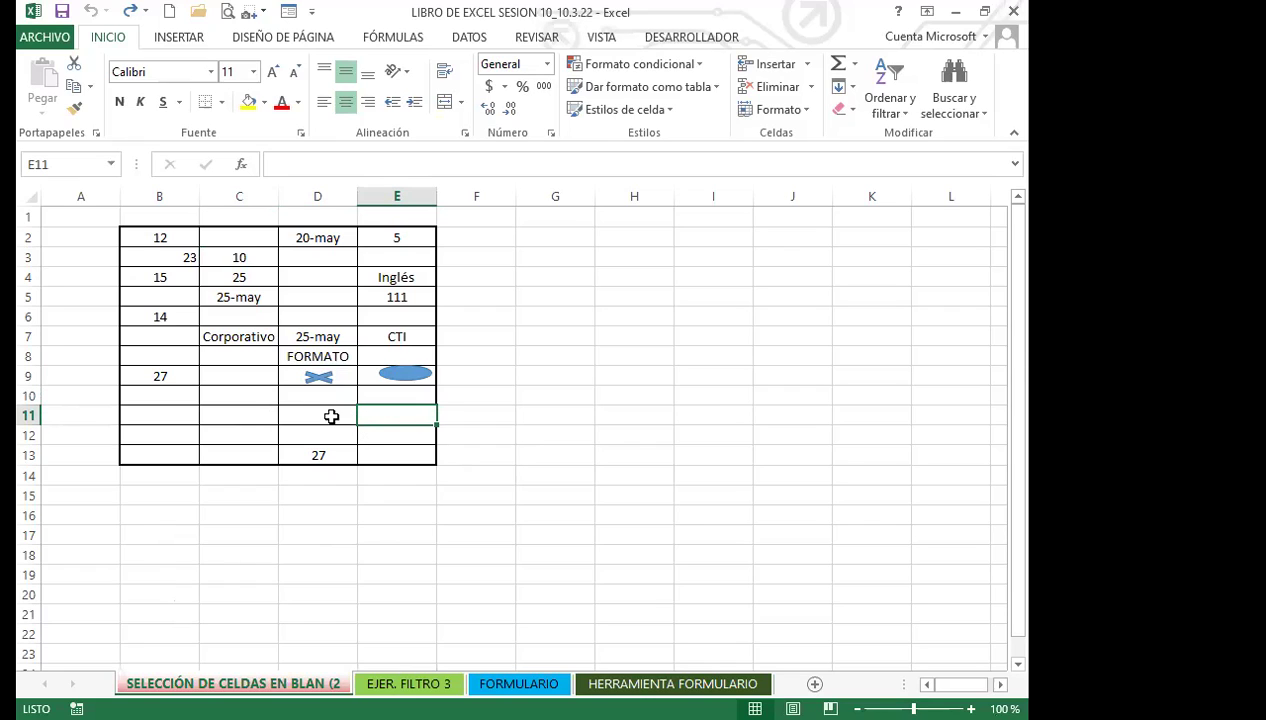
pyautogui.click(258, 411)
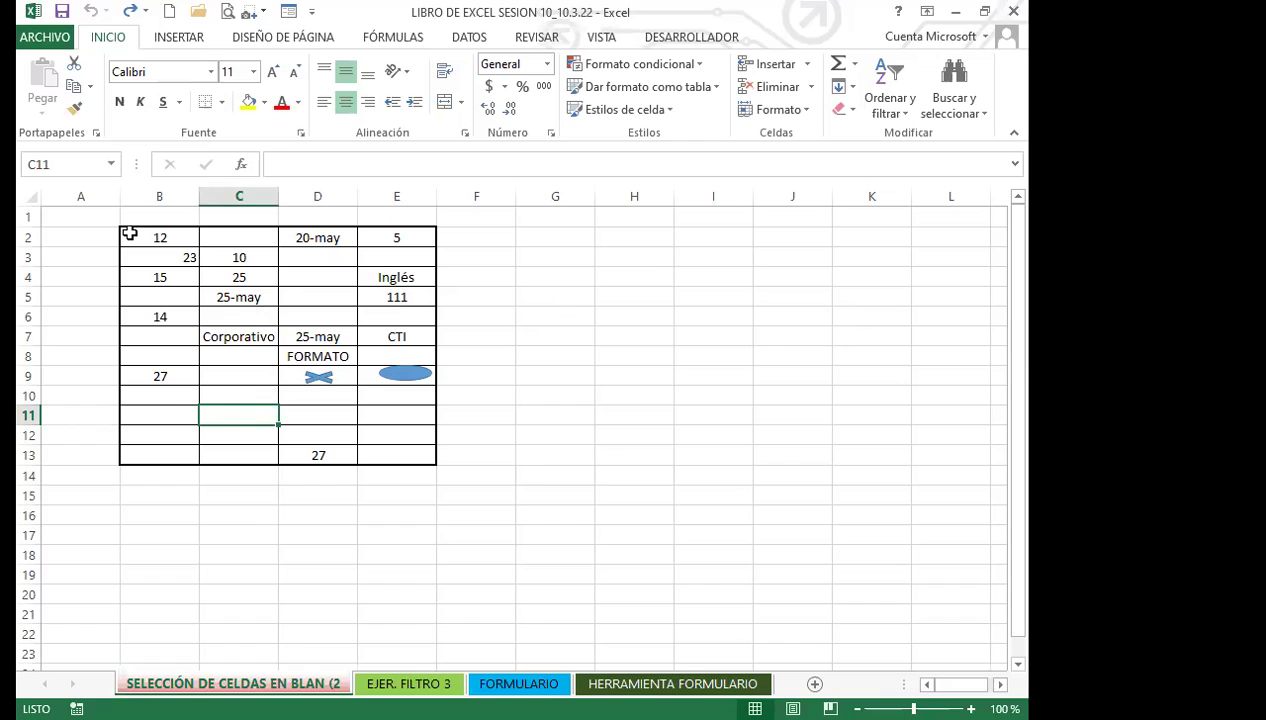
pyautogui.click(129, 233)
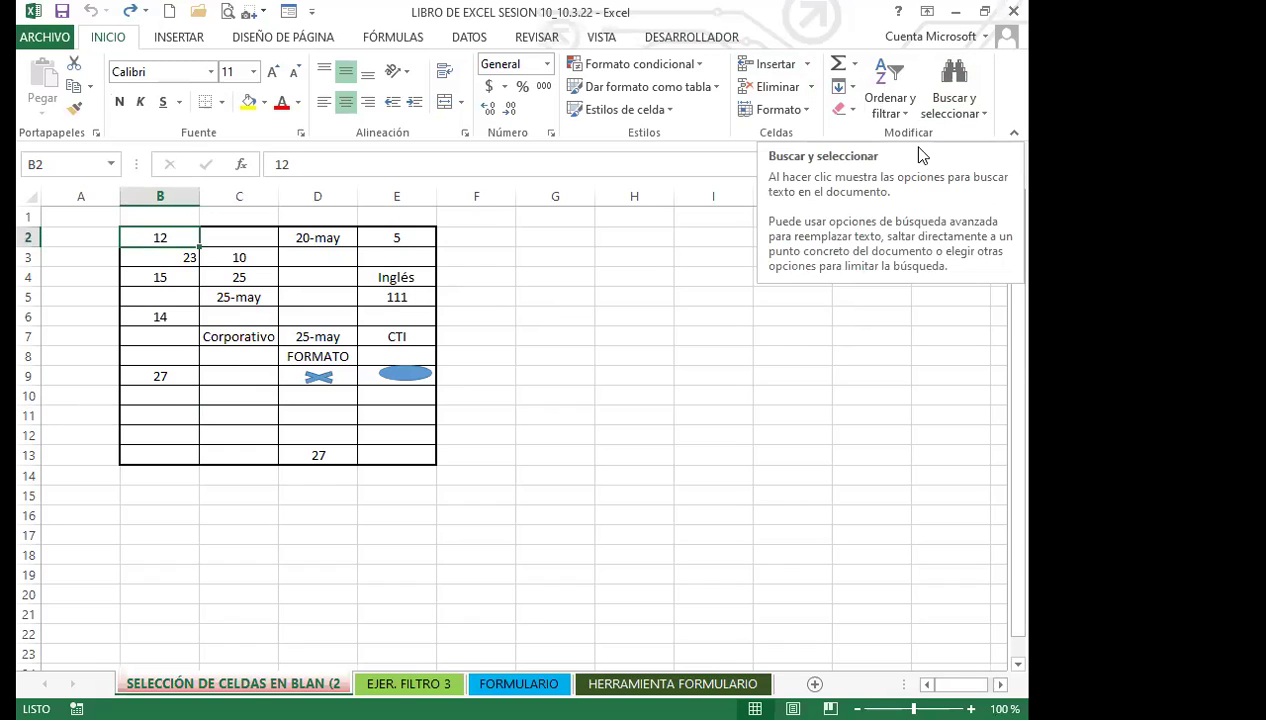
pyautogui.click(986, 116)
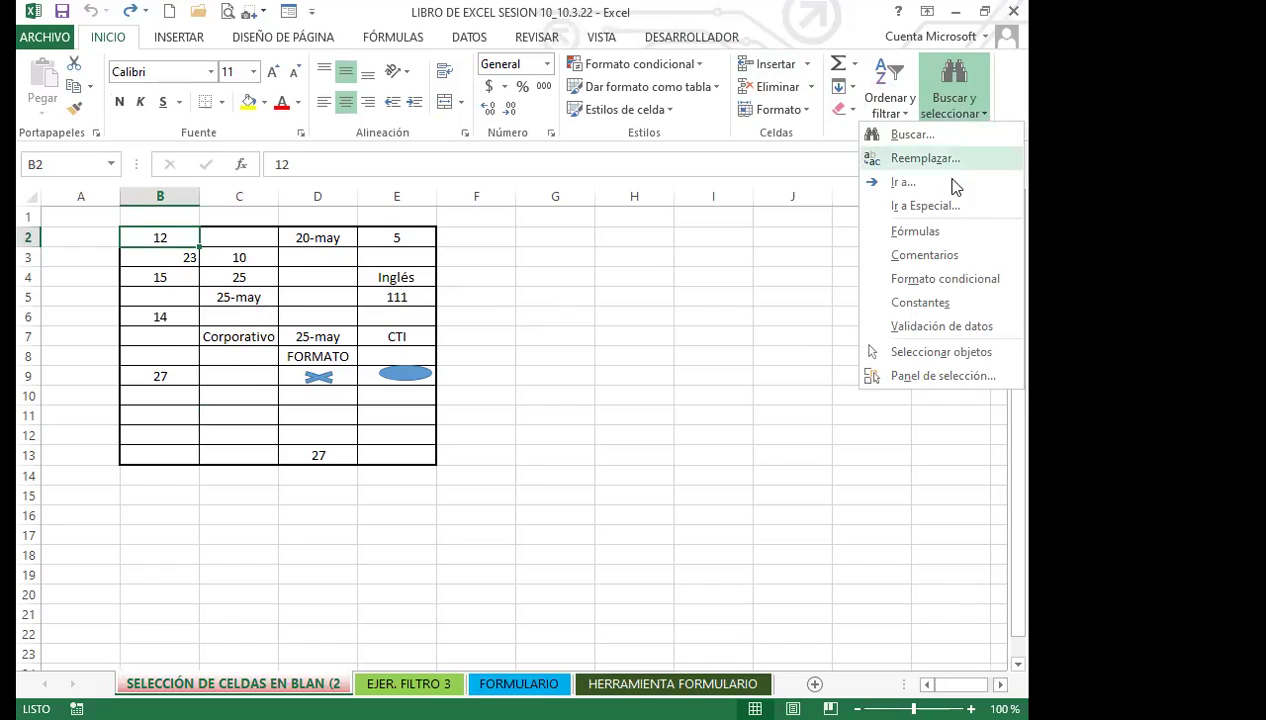
pyautogui.click(925, 206)
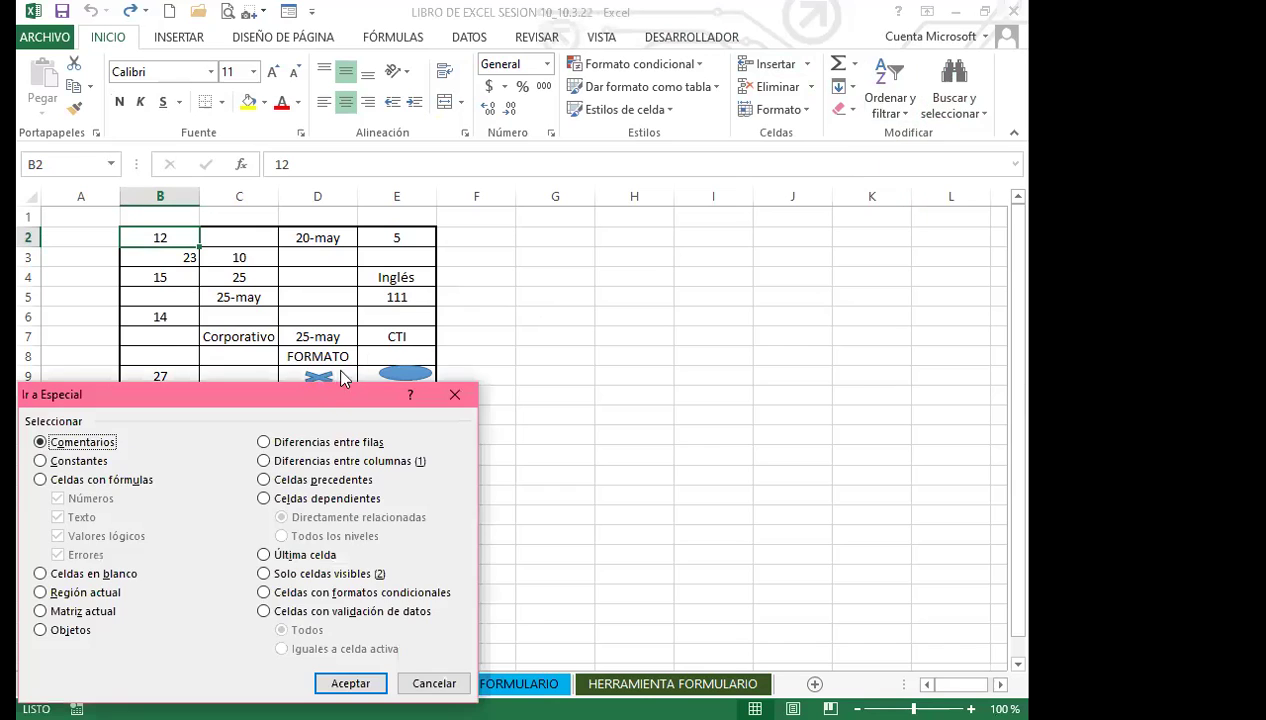
pyautogui.moveTo(330, 397); pyautogui.dragTo(742, 176)
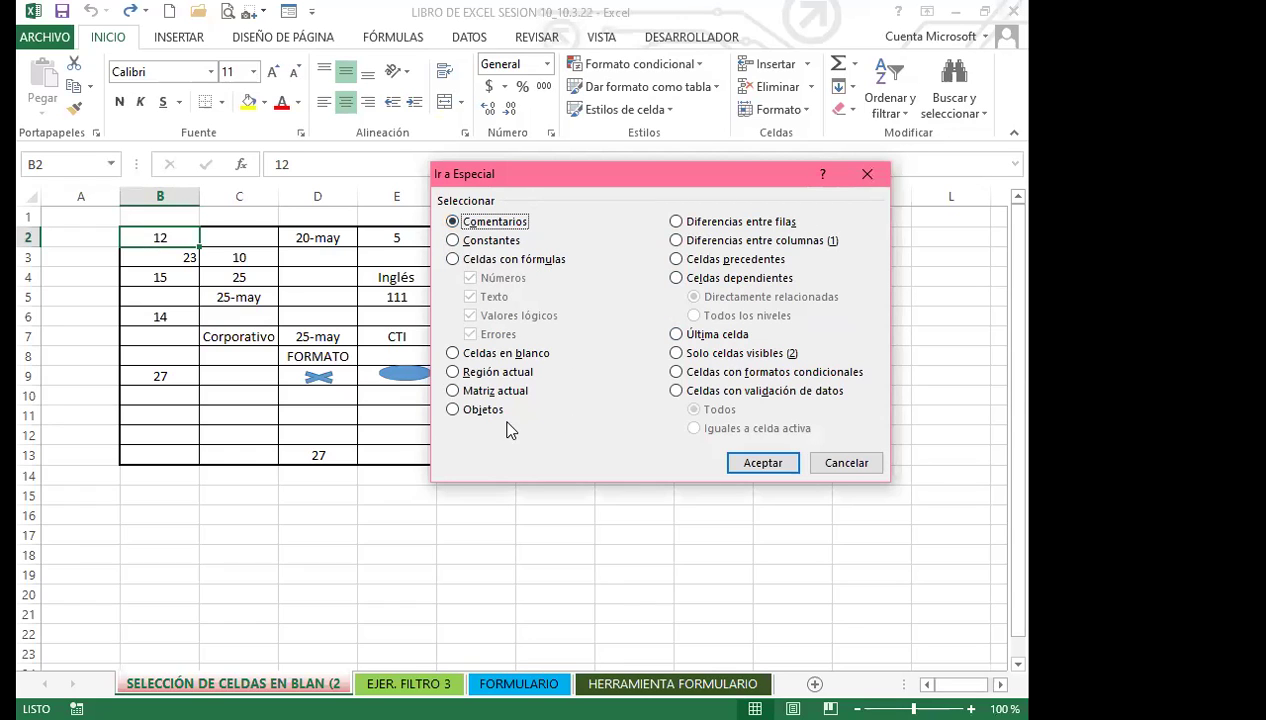
pyautogui.click(458, 356)
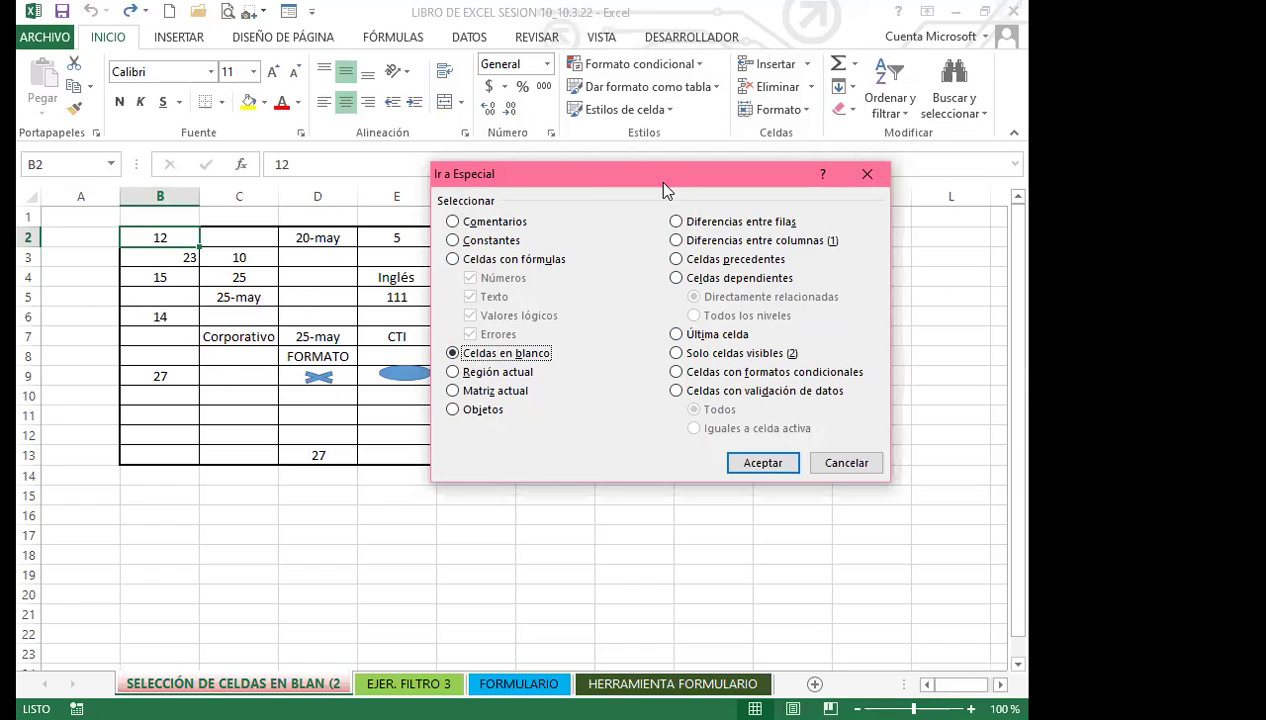
pyautogui.moveTo(671, 184); pyautogui.dragTo(741, 77)
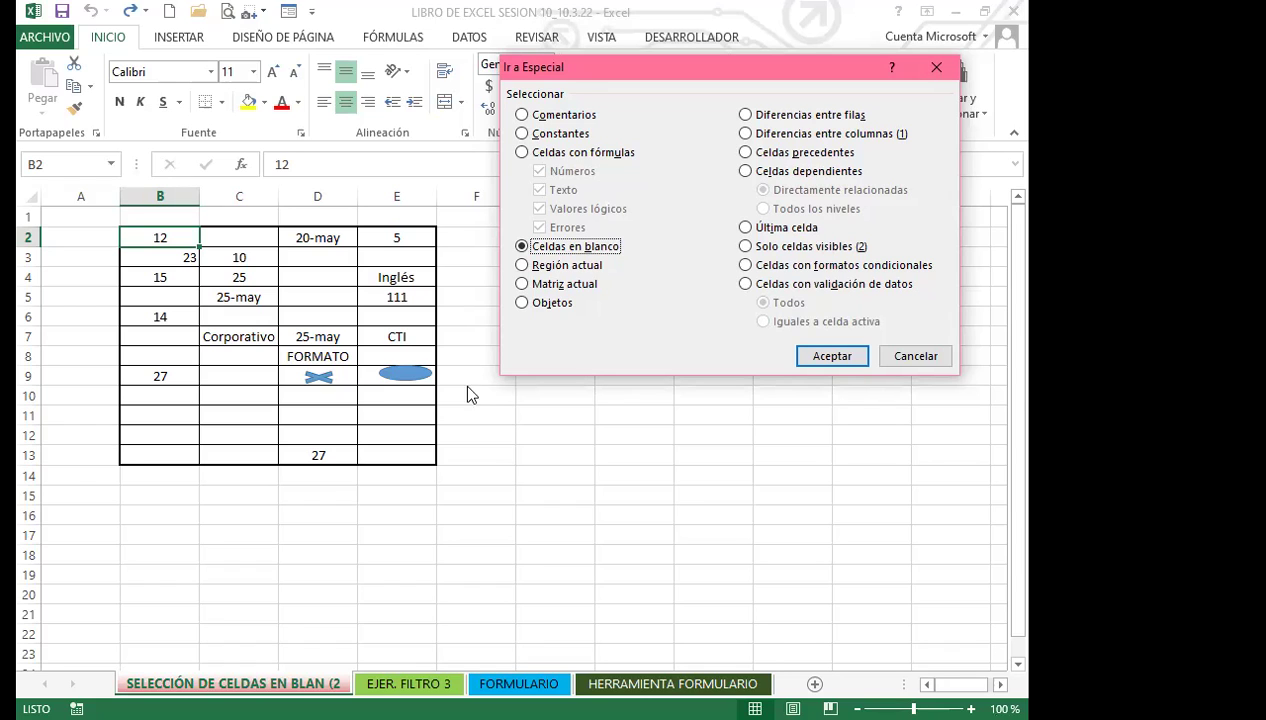
# Confirm the blank-cell selection and drag the blue X shape out of D9 toward columns F–H.
pyautogui.click(845, 360)
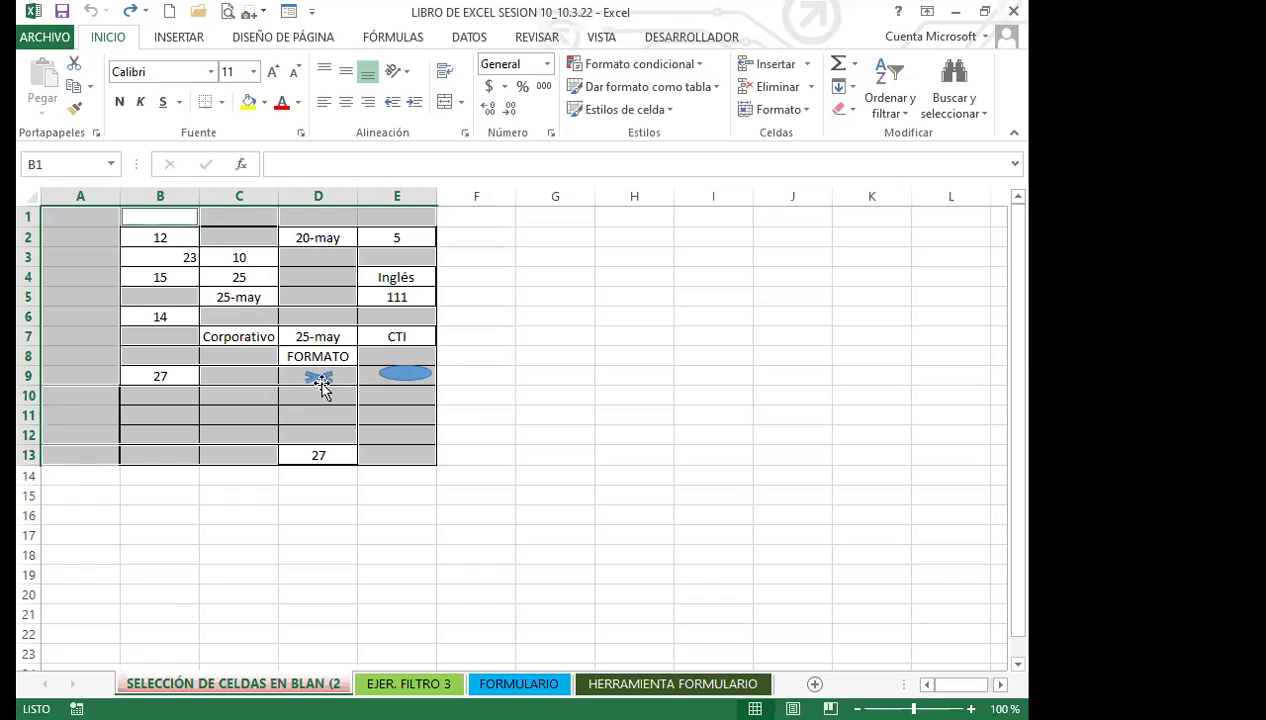
pyautogui.moveTo(320, 385)
pyautogui.mouseDown()
pyautogui.moveTo(345, 385)
pyautogui.moveTo(323, 402)
pyautogui.moveTo(297, 360)
pyautogui.moveTo(335, 417)
pyautogui.moveTo(341, 354)
pyautogui.moveTo(356, 424)
pyautogui.moveTo(491, 315)
pyautogui.moveTo(636, 387)
pyautogui.moveTo(517, 336)
pyautogui.moveTo(658, 413)
pyautogui.moveTo(330, 332)
pyautogui.moveTo(331, 382)
pyautogui.moveTo(404, 415)
pyautogui.moveTo(480, 316)
pyautogui.moveTo(560, 409)
pyautogui.moveTo(345, 406)
pyautogui.moveTo(350, 444)
pyautogui.moveTo(424, 352)
pyautogui.moveTo(302, 372)
pyautogui.moveTo(316, 385)
pyautogui.moveTo(432, 367)
pyautogui.moveTo(530, 303)
pyautogui.moveTo(690, 390)
pyautogui.moveTo(712, 458)
pyautogui.mouseUp()
# Shrink the blue X shape to fit inside cell D9 and deselect it.
pyautogui.moveTo(593, 404); pyautogui.dragTo(526, 417)
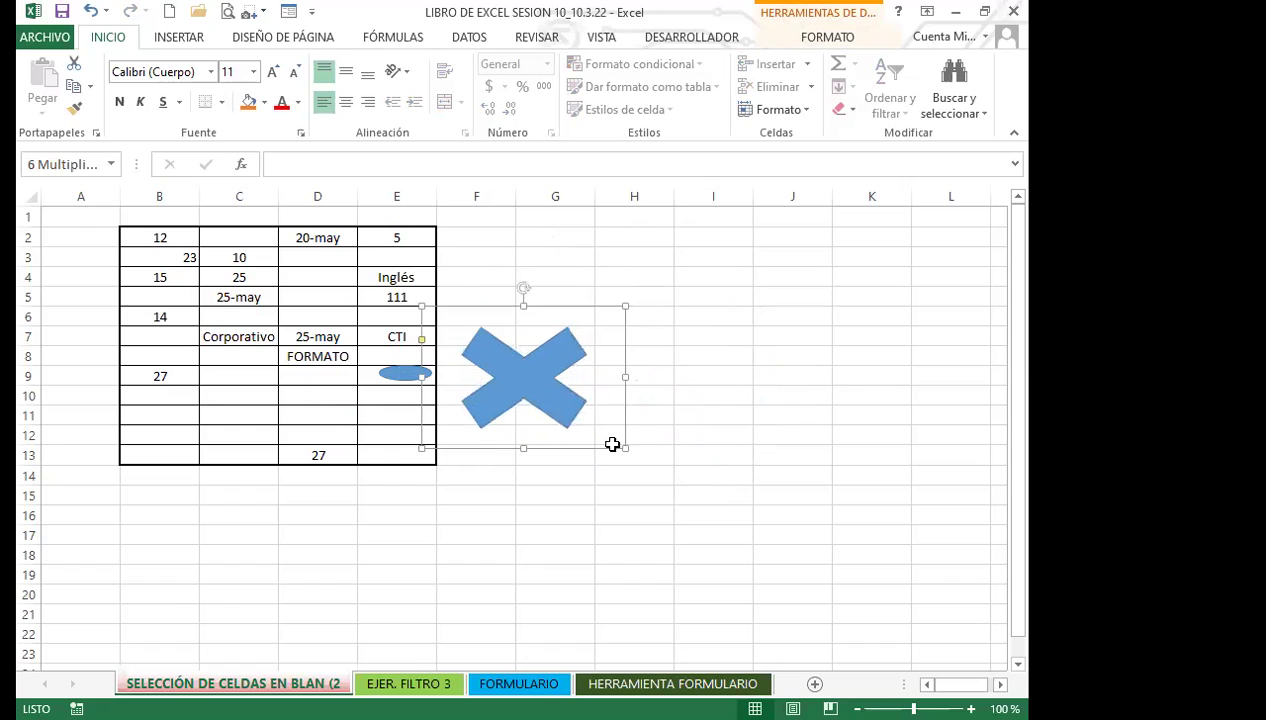
pyautogui.moveTo(622, 449); pyautogui.dragTo(320, 374)
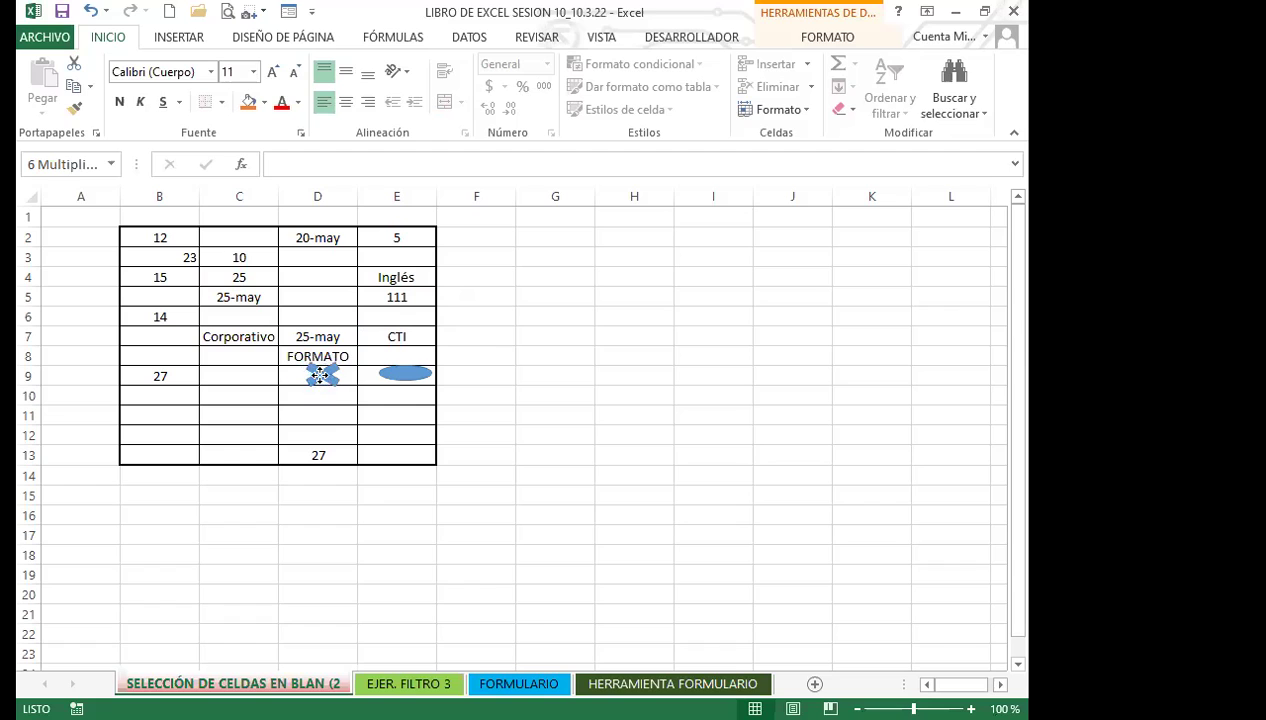
pyautogui.click(331, 412)
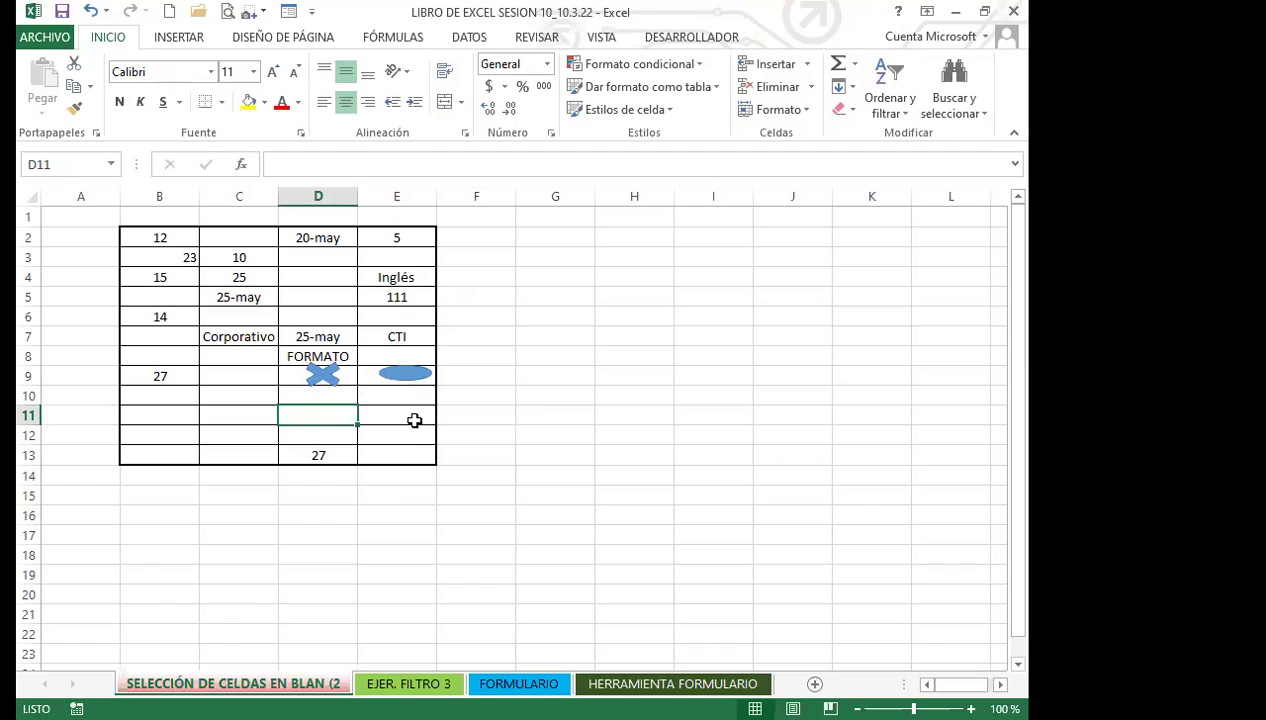
pyautogui.click(490, 300)
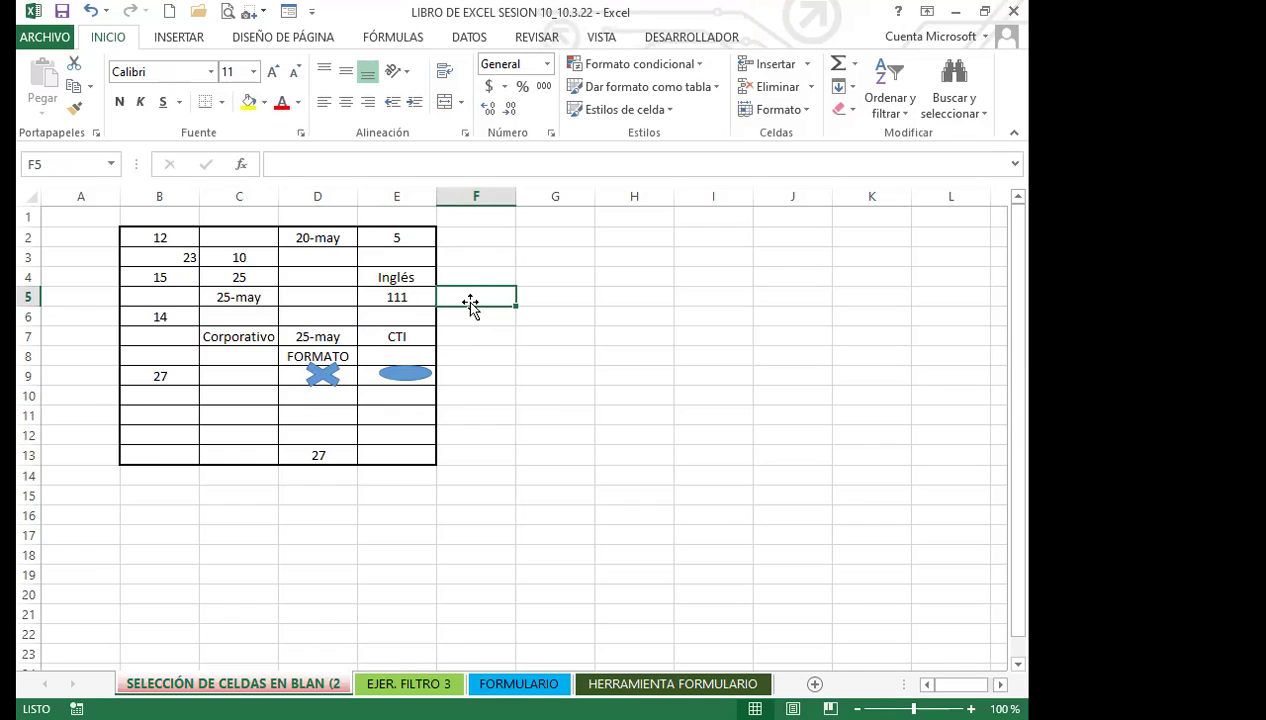
pyautogui.click(327, 375)
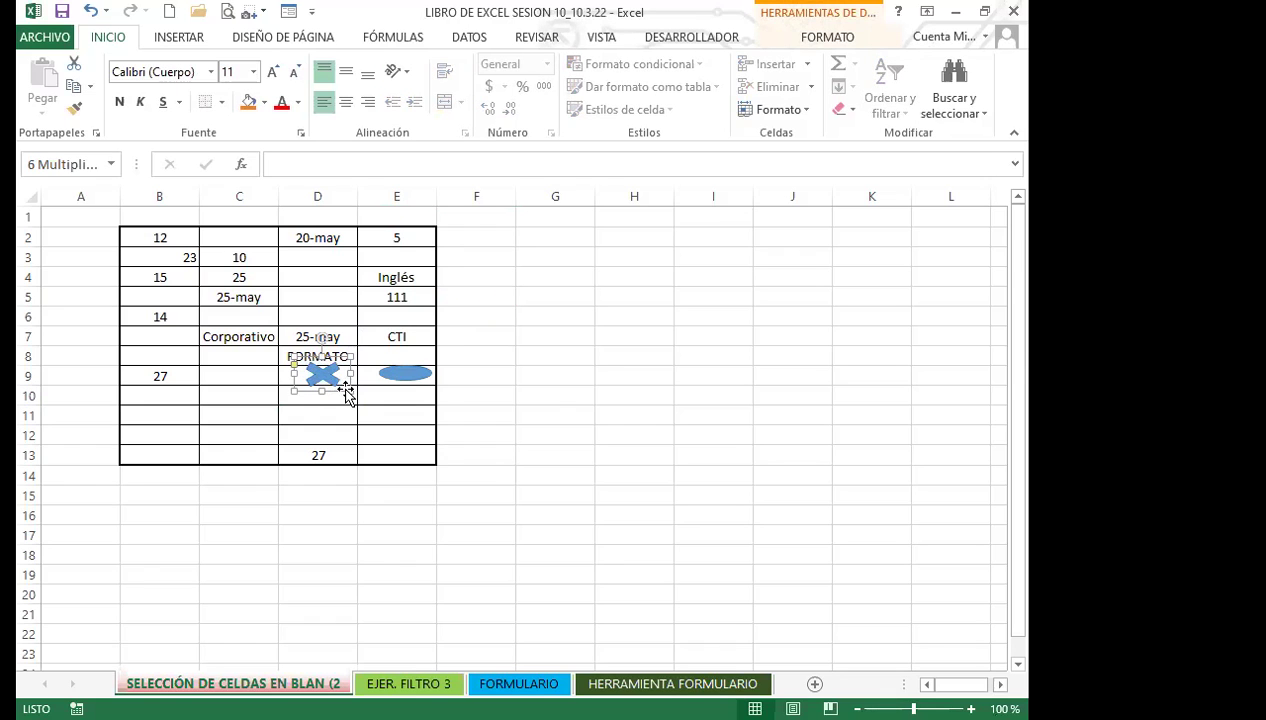
pyautogui.moveTo(343, 380)
pyautogui.mouseDown()
pyautogui.moveTo(318, 372)
pyautogui.moveTo(346, 380)
pyautogui.mouseUp()
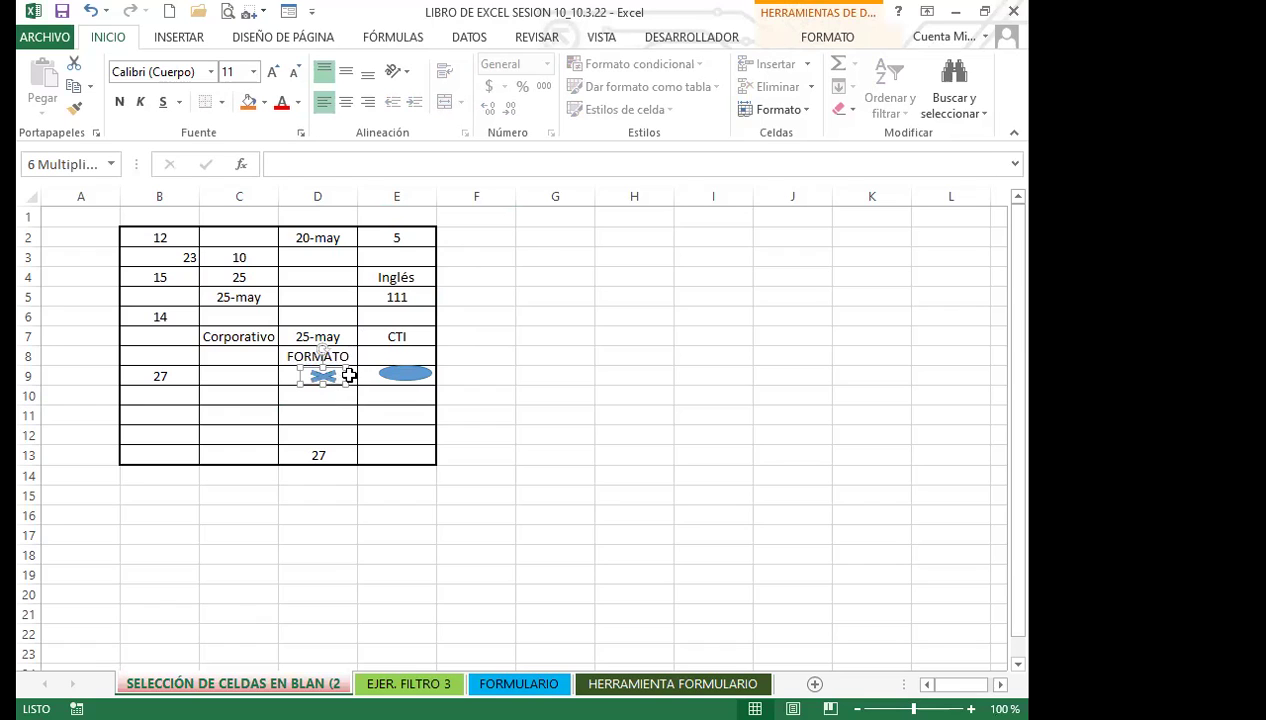
pyautogui.click(286, 378)
# Inspect cells B9, C5 and C9, then select the bordered table B2:E13.
pyautogui.click(245, 391)
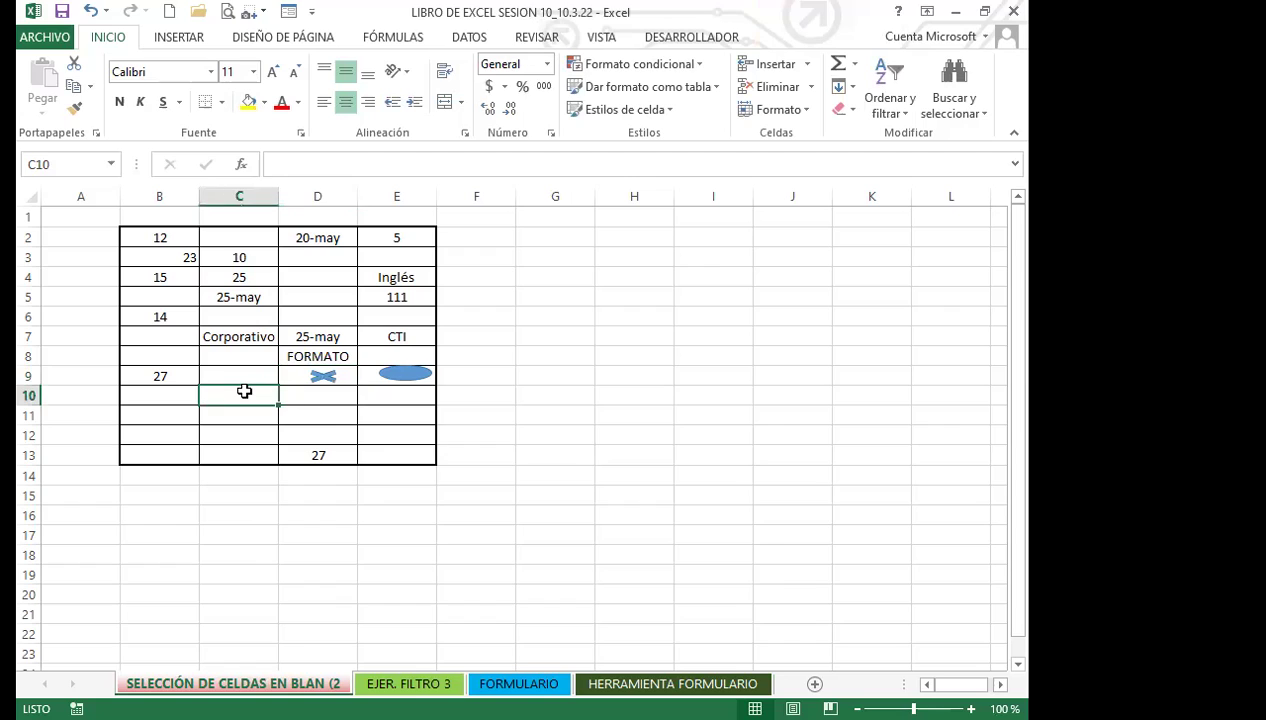
pyautogui.click(150, 375)
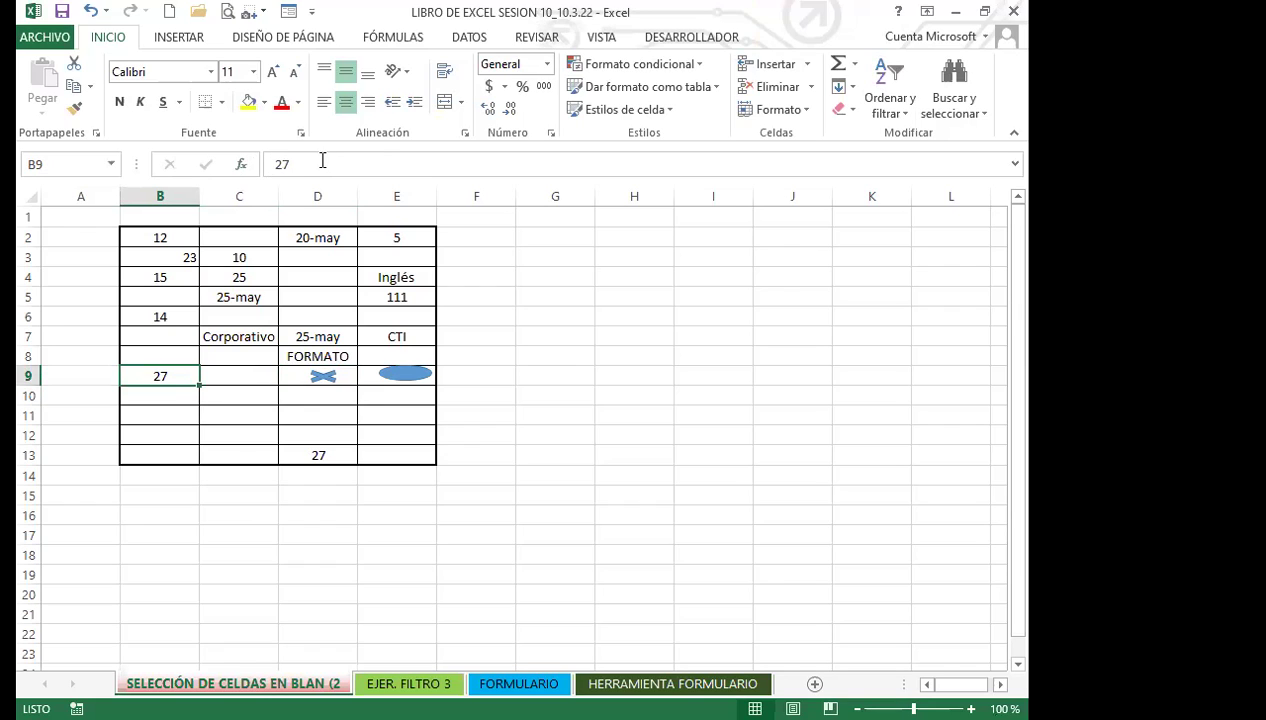
pyautogui.click(236, 298)
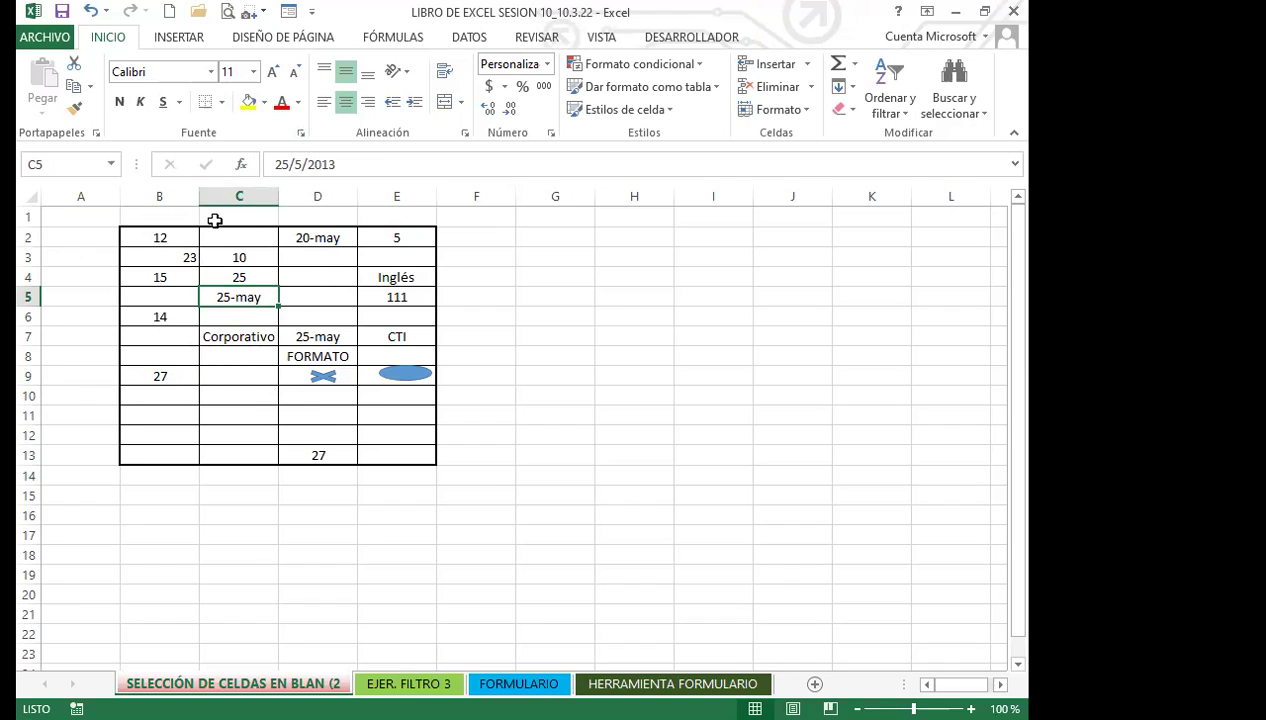
pyautogui.click(248, 372)
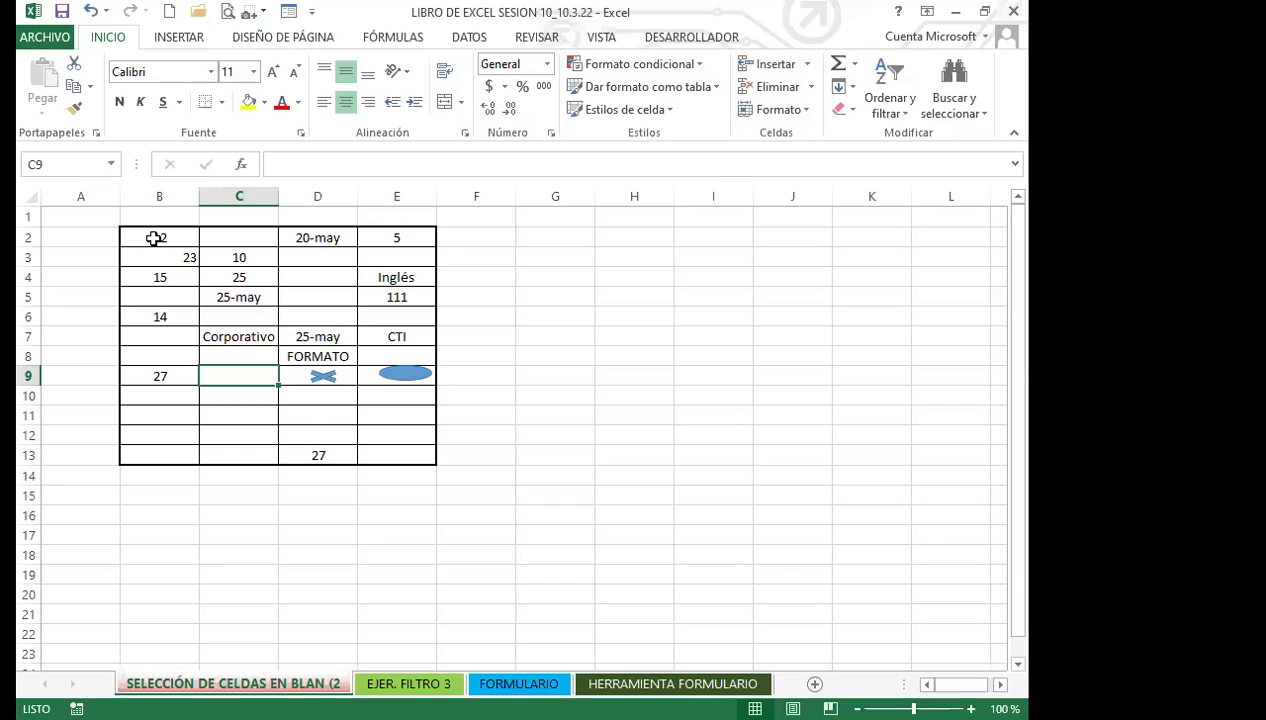
pyautogui.moveTo(157, 238)
pyautogui.mouseDown()
pyautogui.moveTo(189, 237)
pyautogui.moveTo(362, 330)
pyautogui.moveTo(385, 451)
pyautogui.mouseUp()
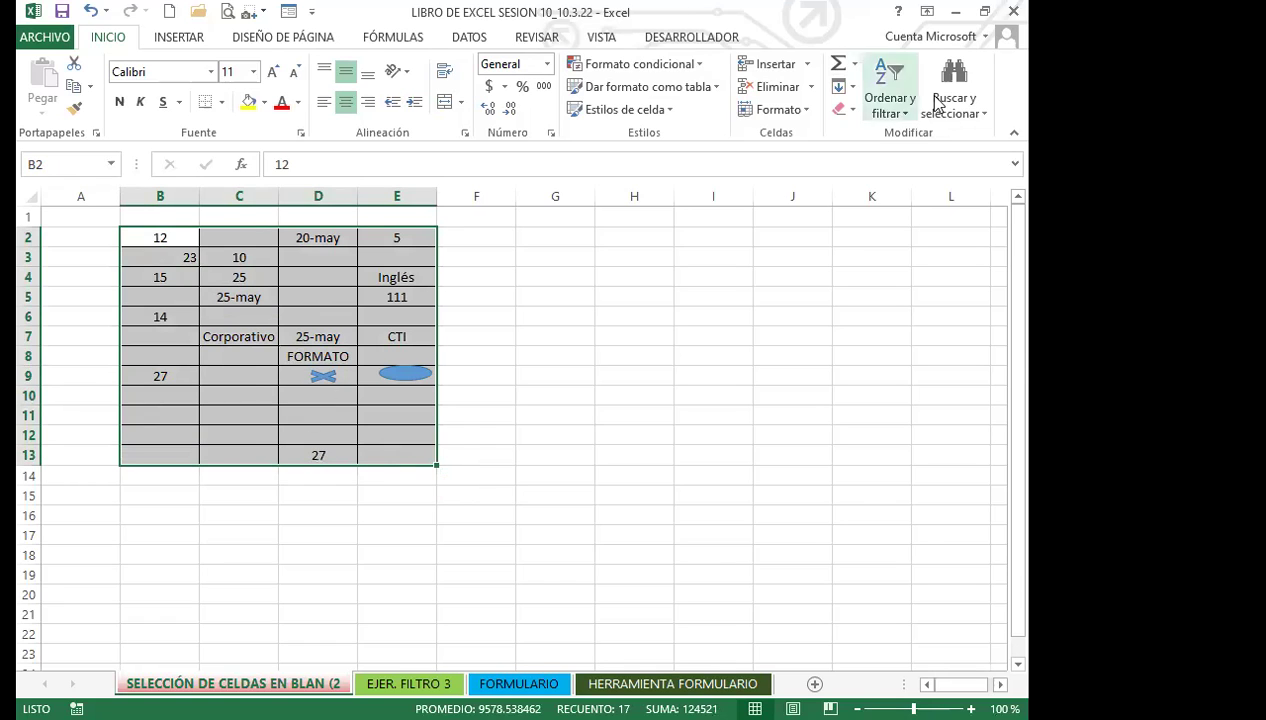
# Use Buscar y seleccionar > Ir a Especial > Celdas en blanco to select the table's blanks.
pyautogui.click(986, 118)
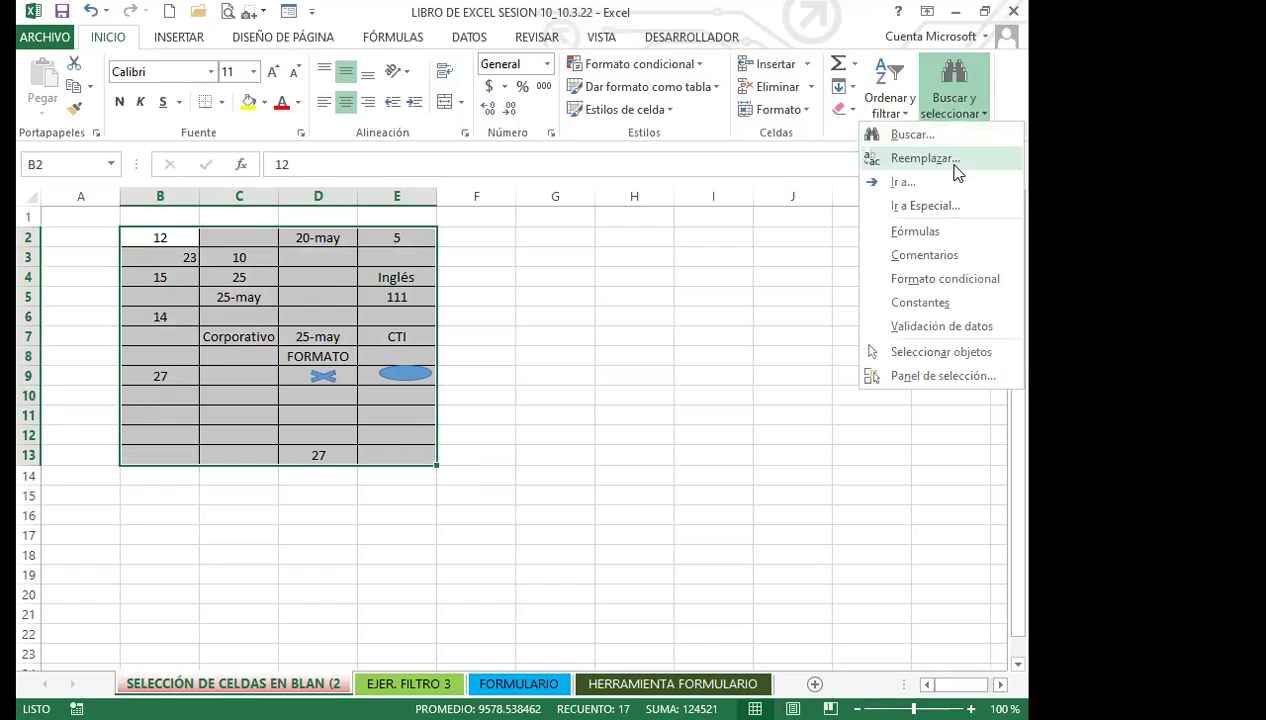
pyautogui.click(925, 206)
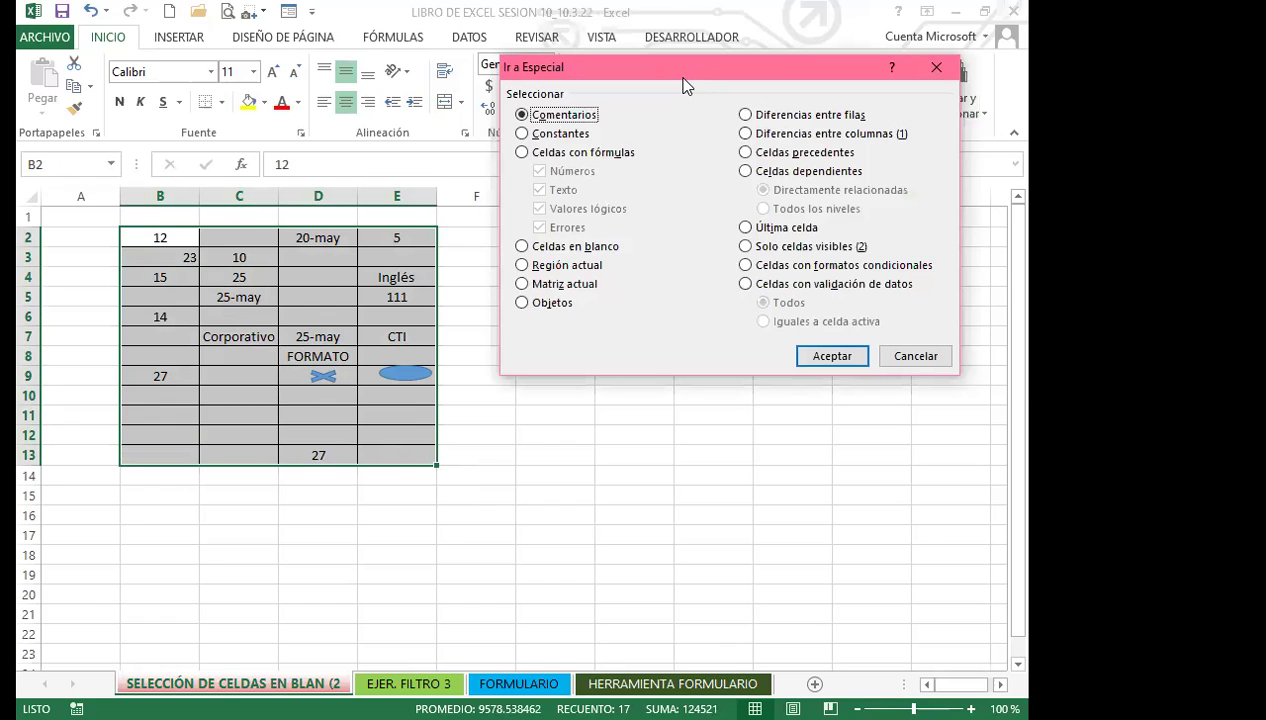
pyautogui.moveTo(684, 85); pyautogui.dragTo(638, 252)
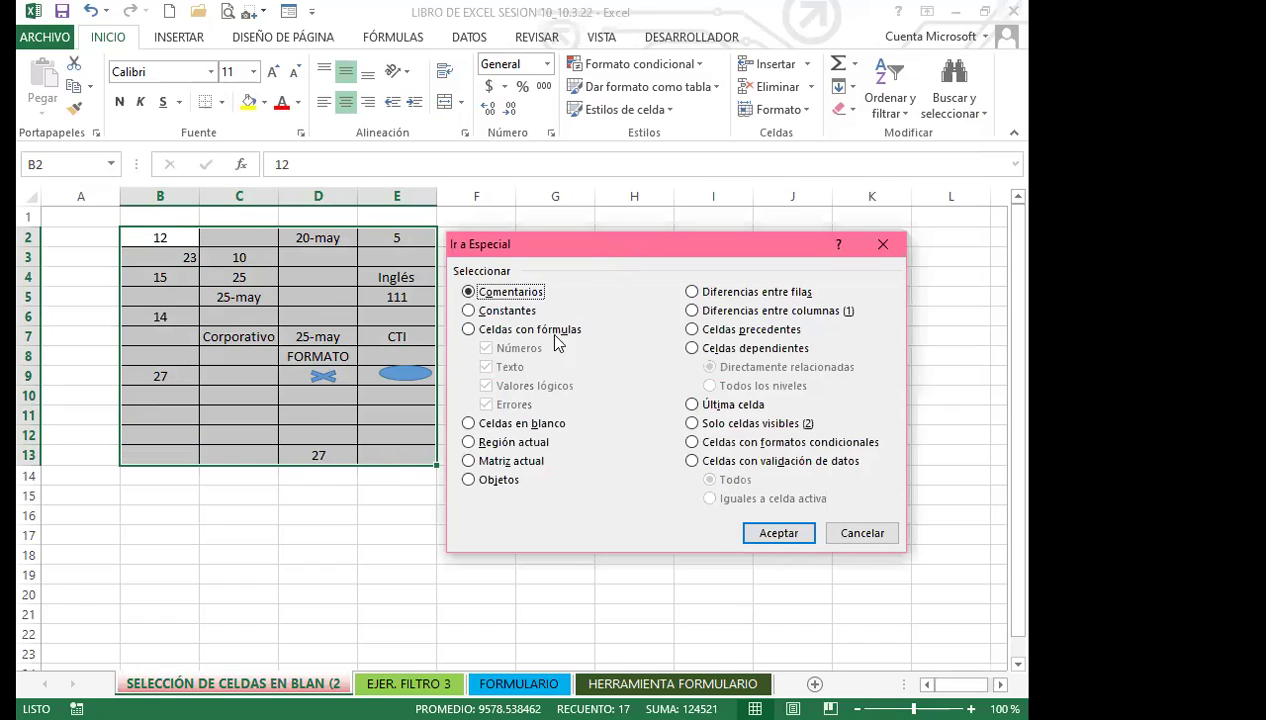
pyautogui.click(468, 424)
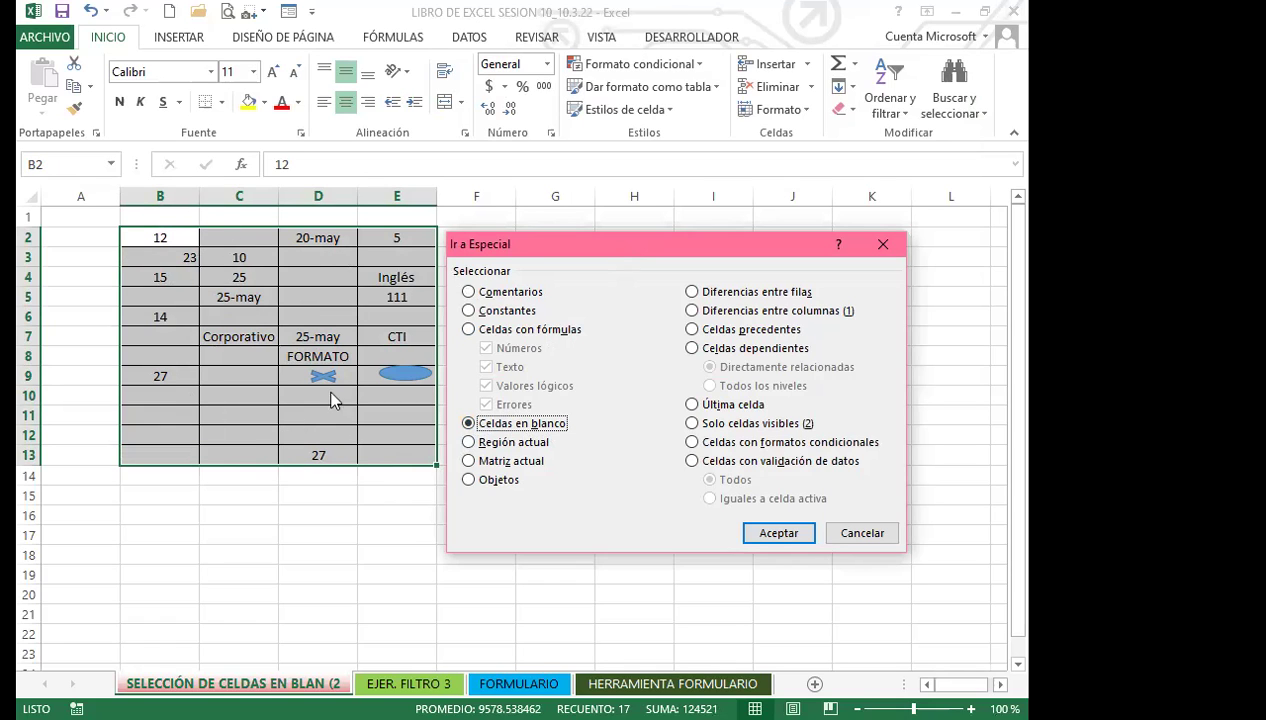
pyautogui.click(779, 532)
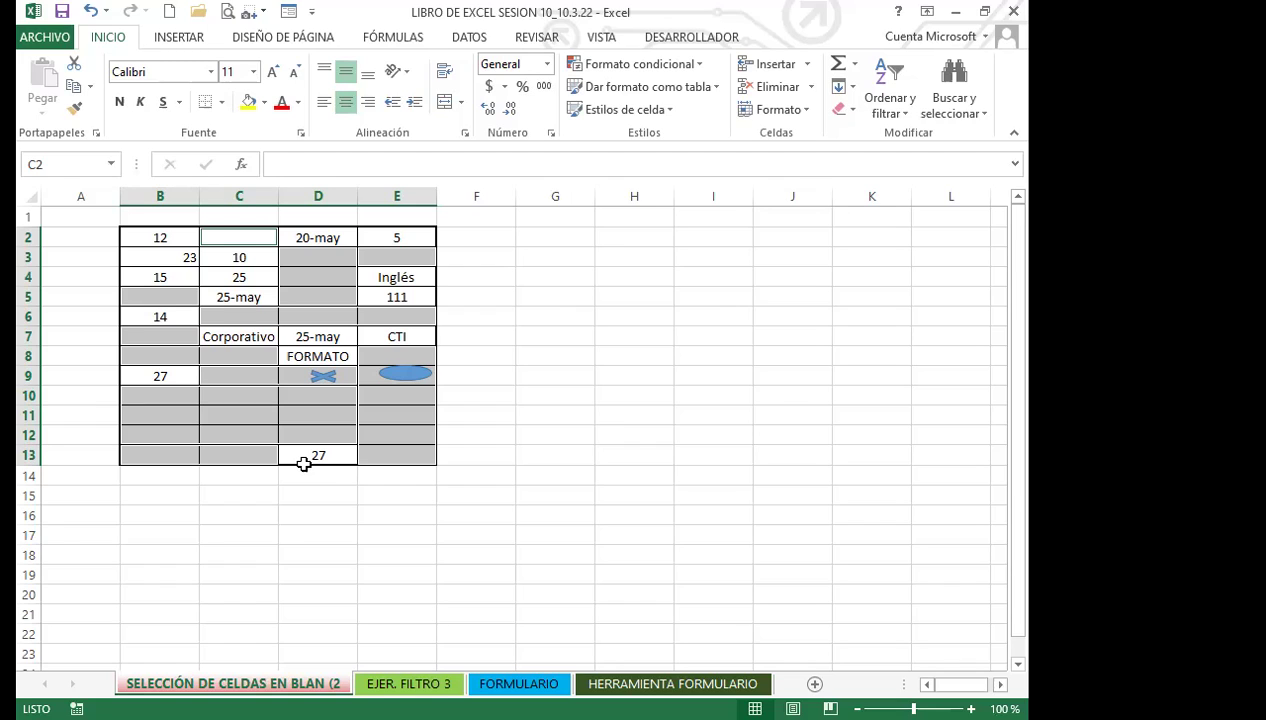
# Apply the dark blue standard Color de relleno to the selected blank cells.
pyautogui.click(264, 104)
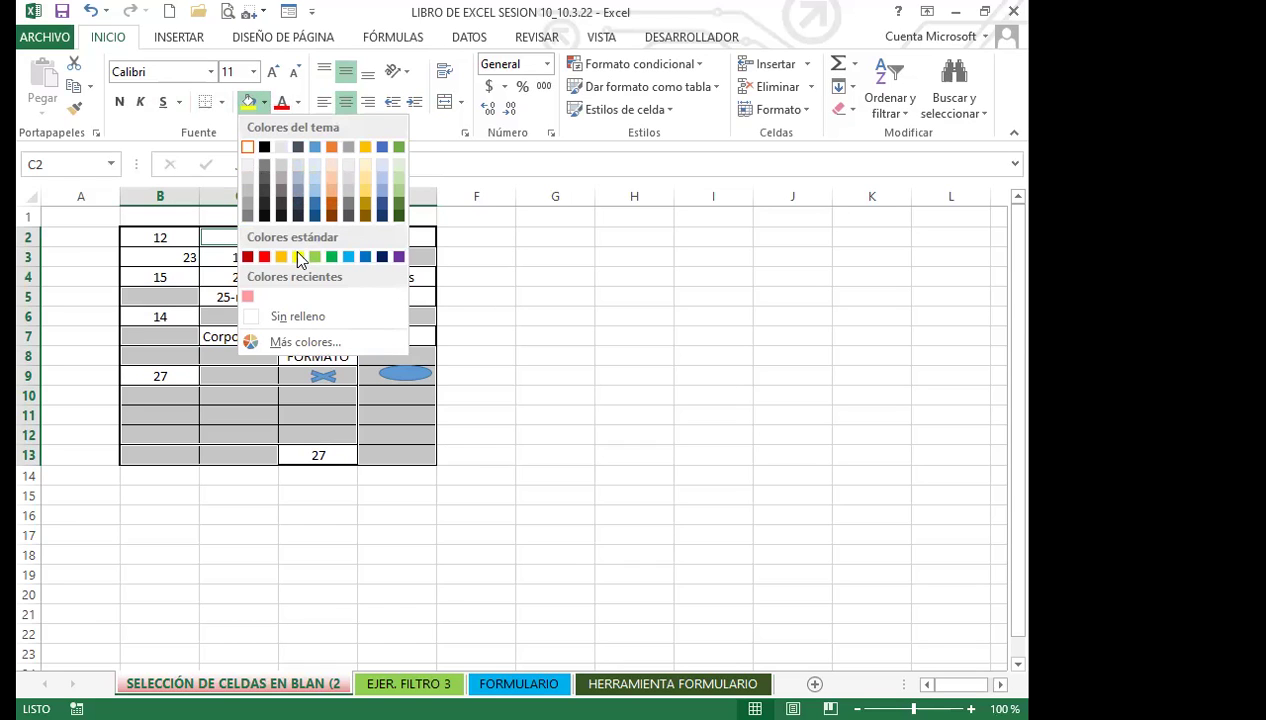
pyautogui.click(364, 256)
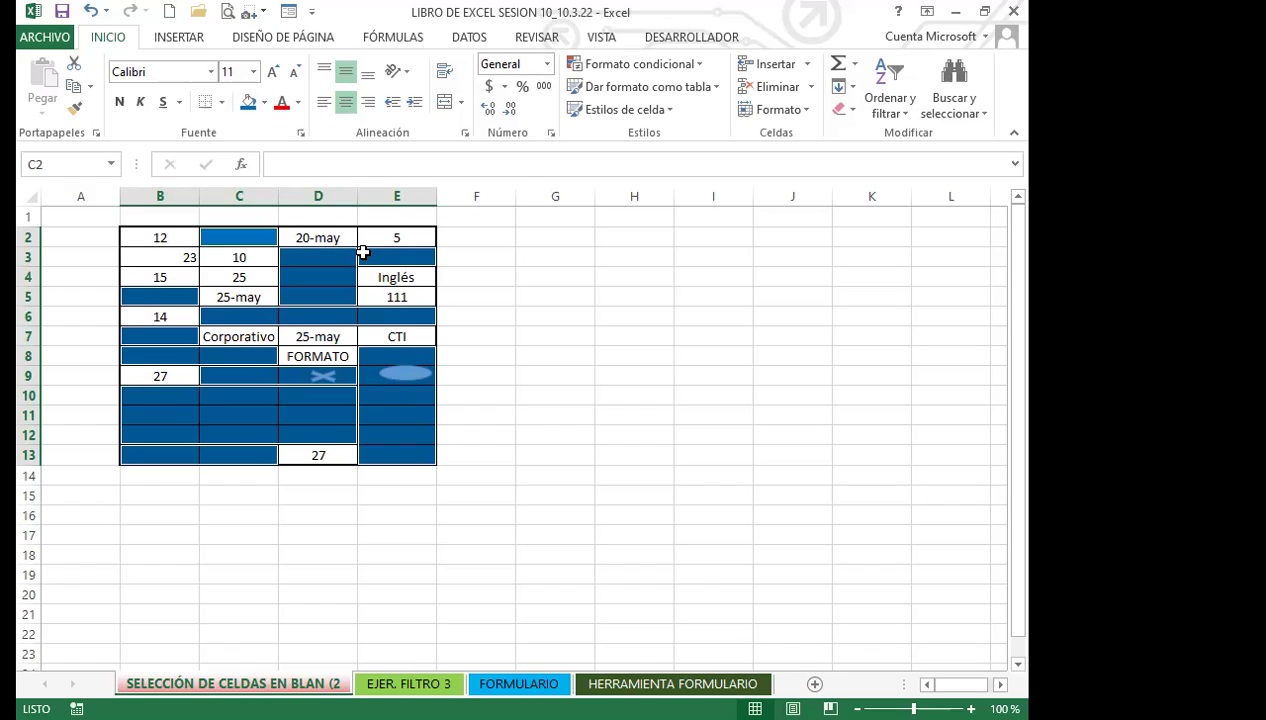
pyautogui.click(265, 101)
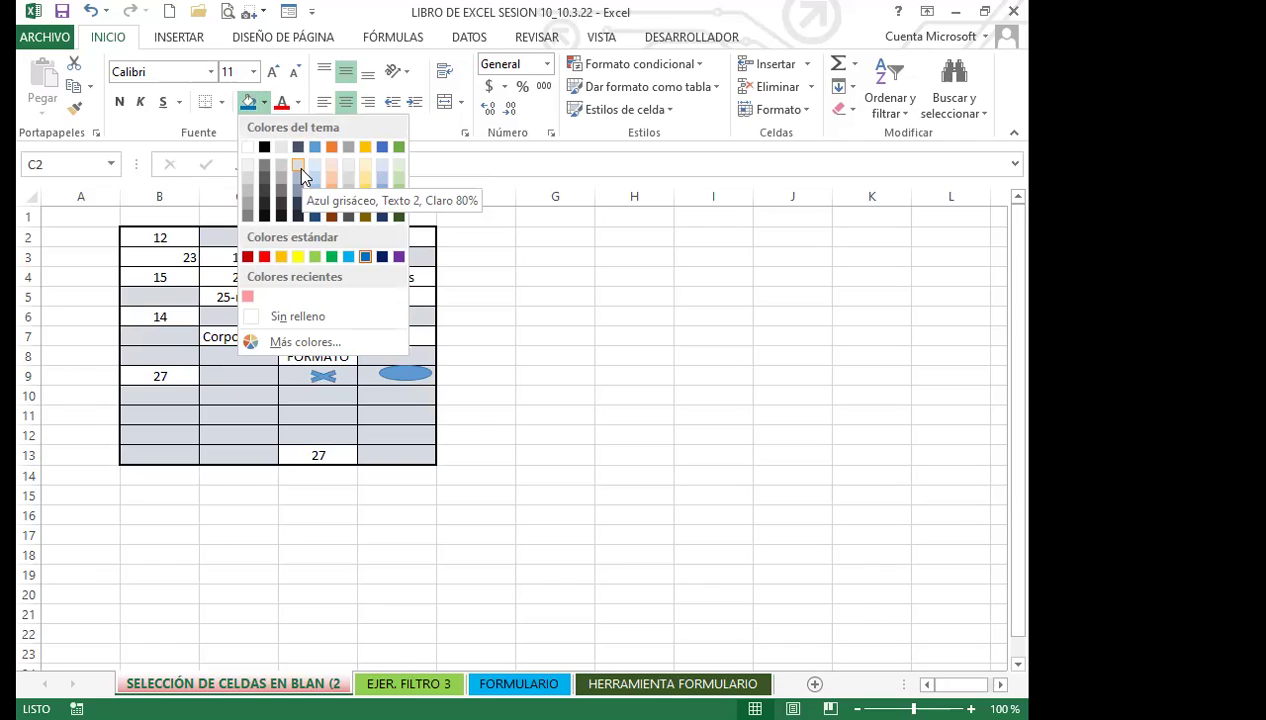
pyautogui.click(366, 258)
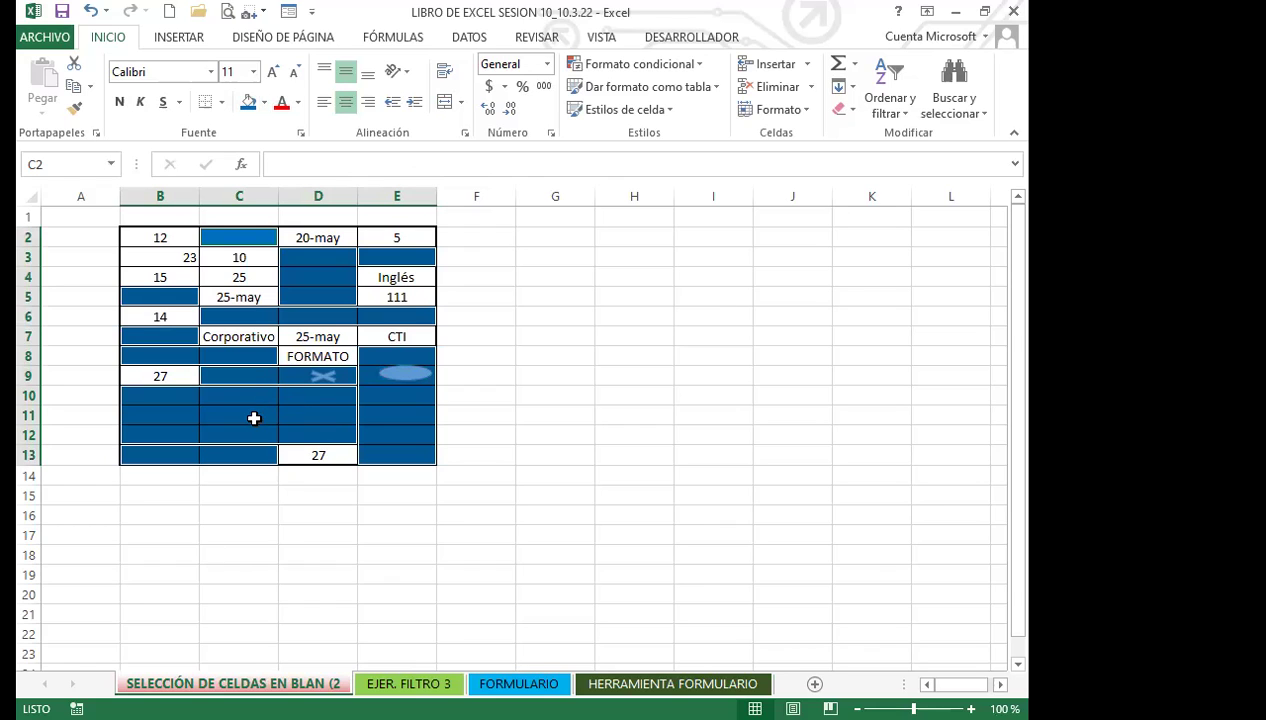
pyautogui.click(255, 414)
pyautogui.write('fsd')
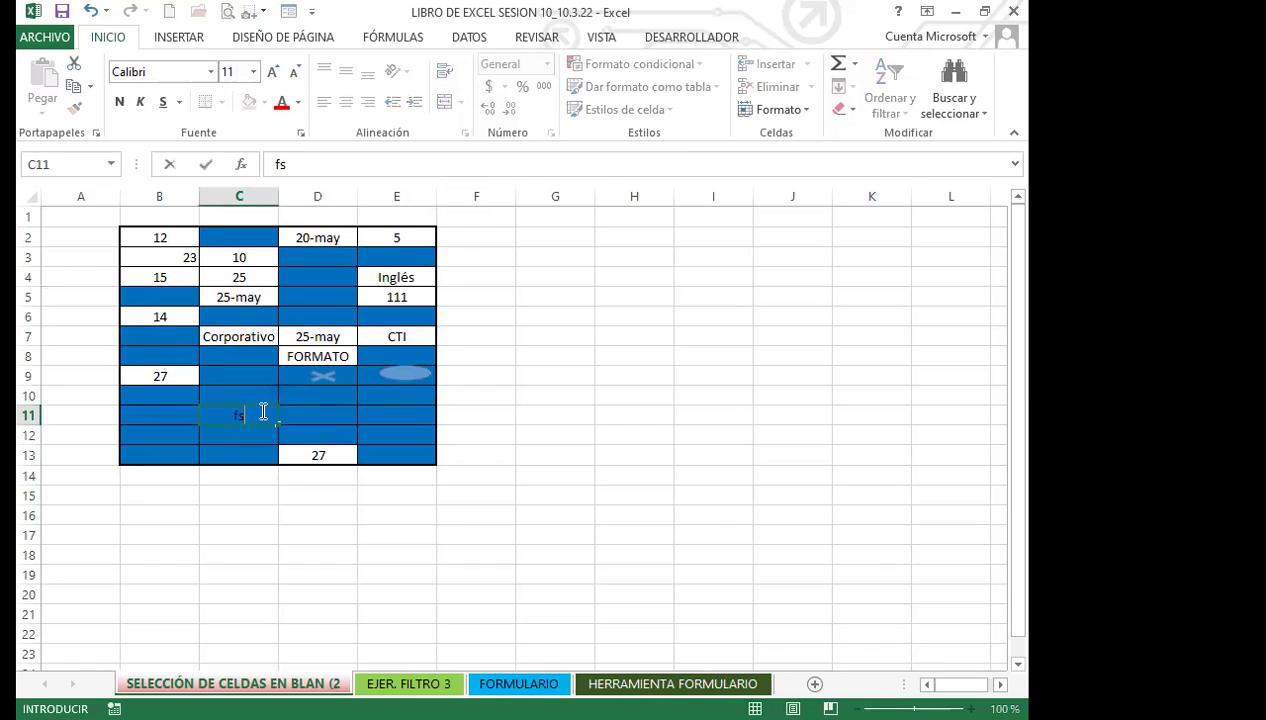
pyautogui.click(305, 418)
pyautogui.click(250, 416)
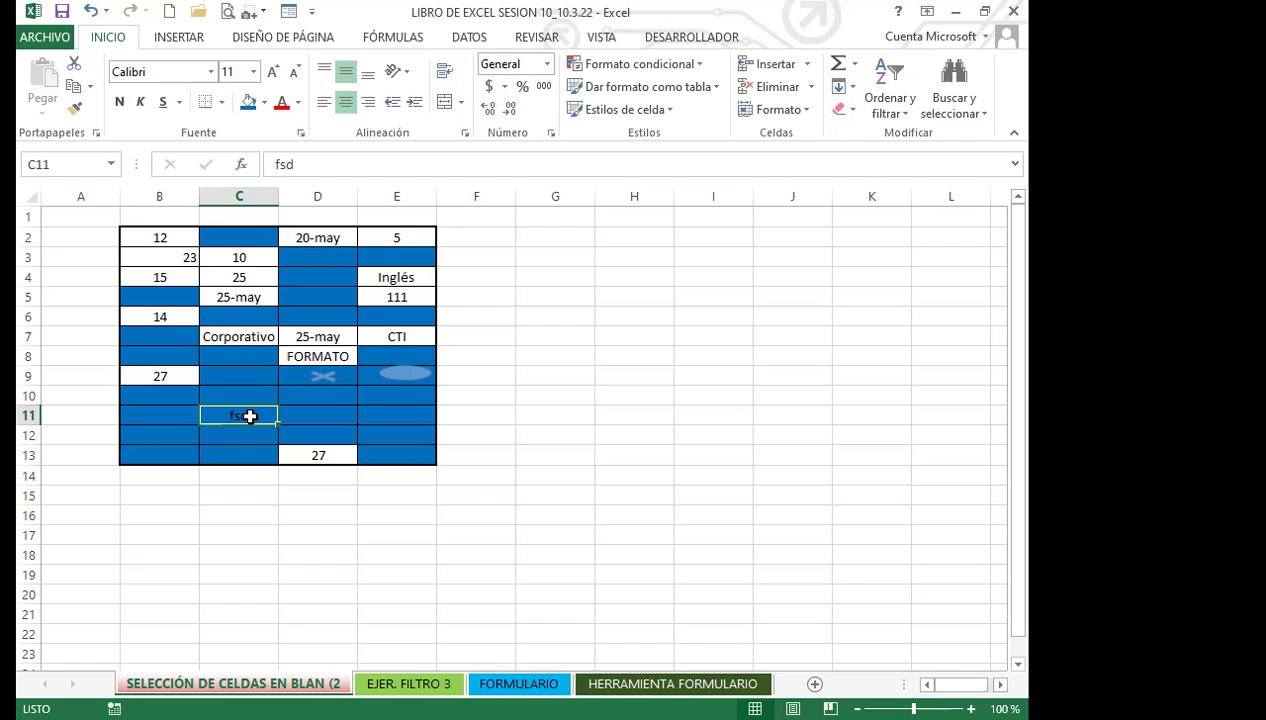
pyautogui.moveTo(560, 314)
pyautogui.mouseDown()
pyautogui.moveTo(664, 353)
pyautogui.moveTo(745, 455)
pyautogui.mouseUp()
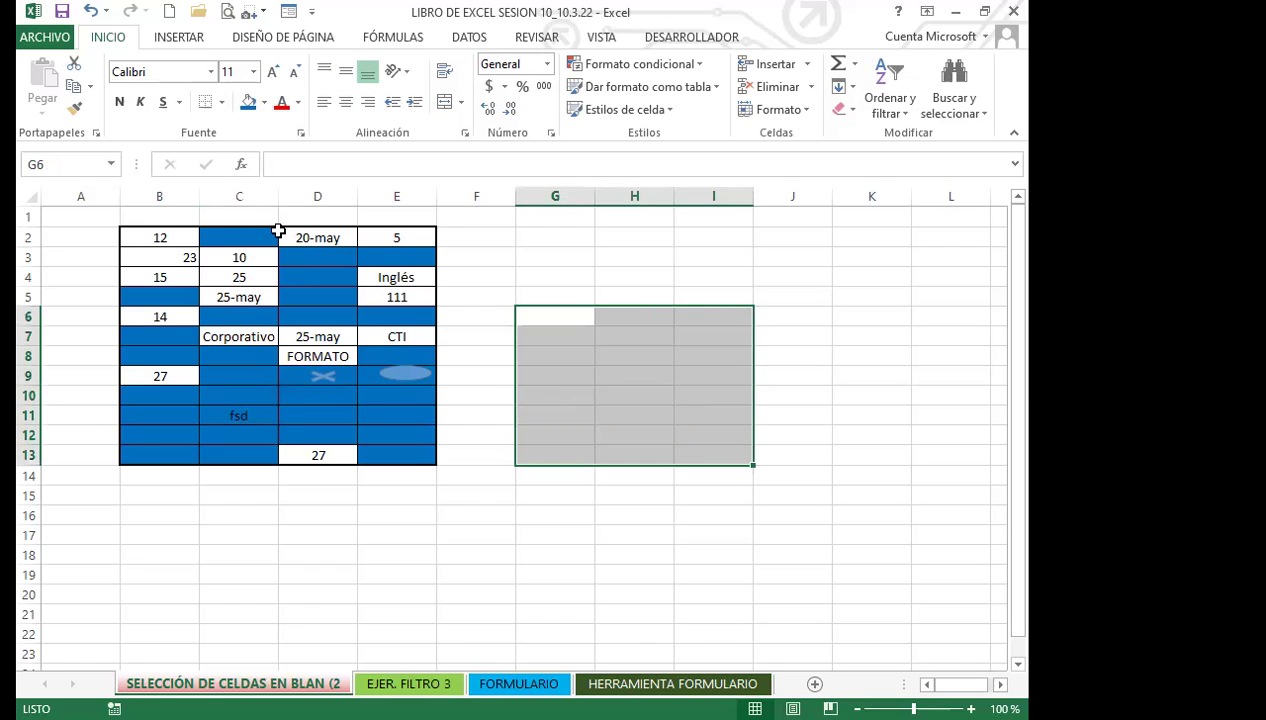
pyautogui.click(247, 104)
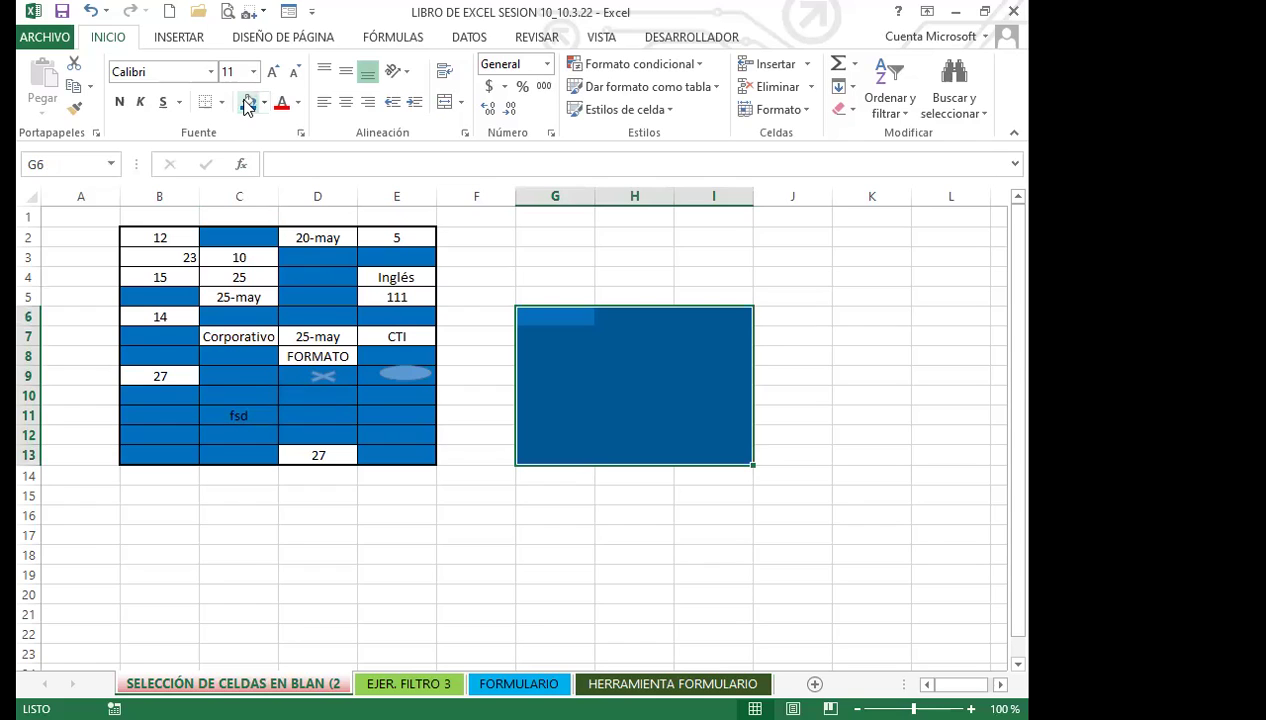
pyautogui.hotkey('ctrl', 'z')
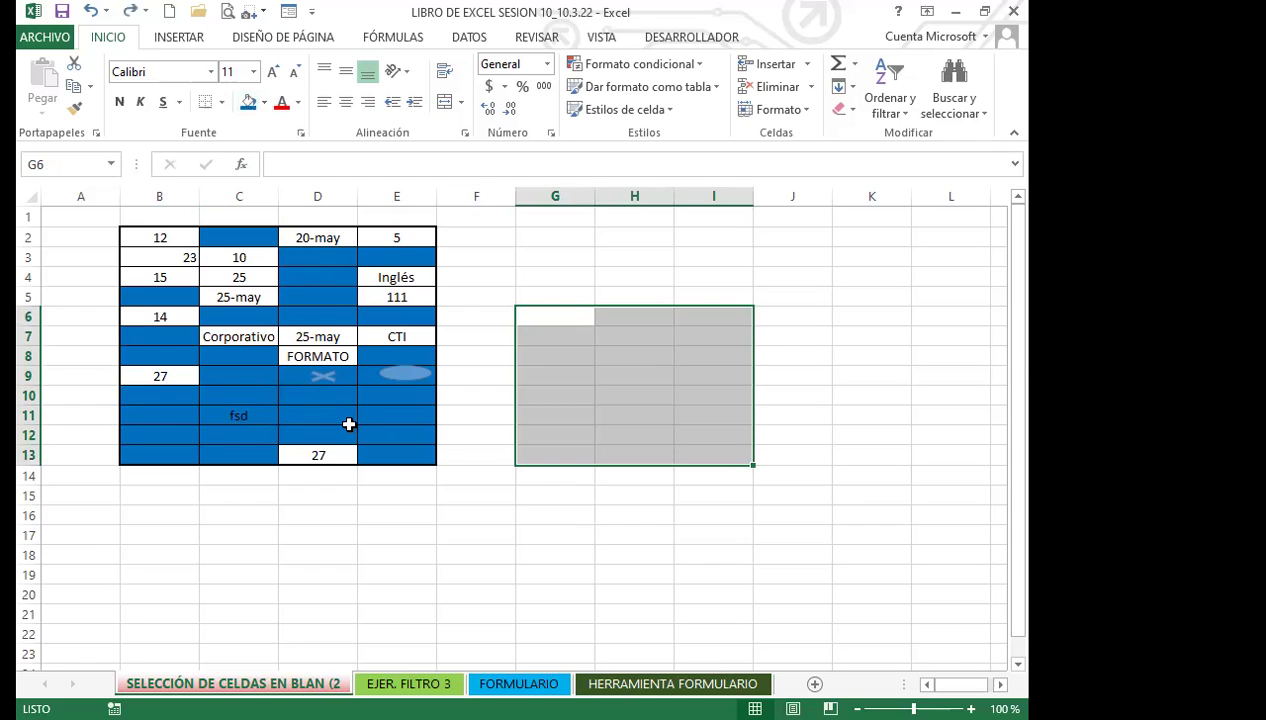
pyautogui.click(344, 425)
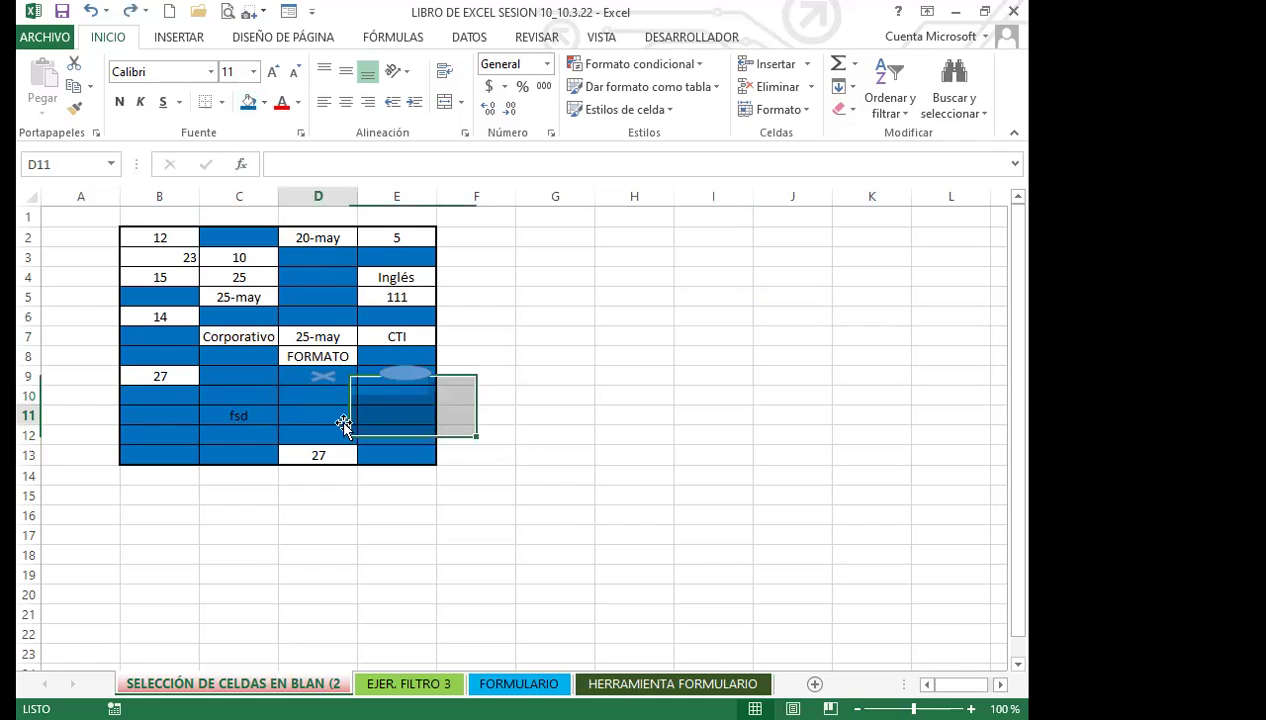
# Delete the text fsd from cell C11, then move to D11.
pyautogui.click(254, 421)
pyautogui.press('Delete')
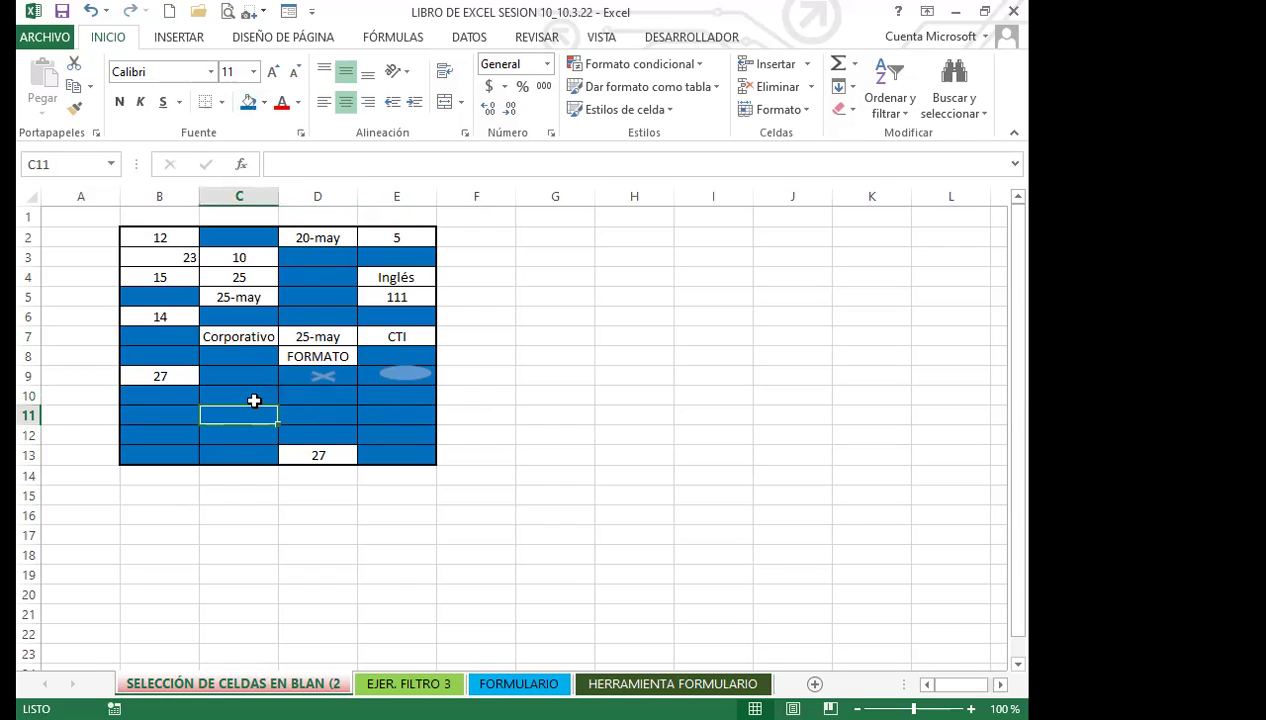
pyautogui.click(305, 410)
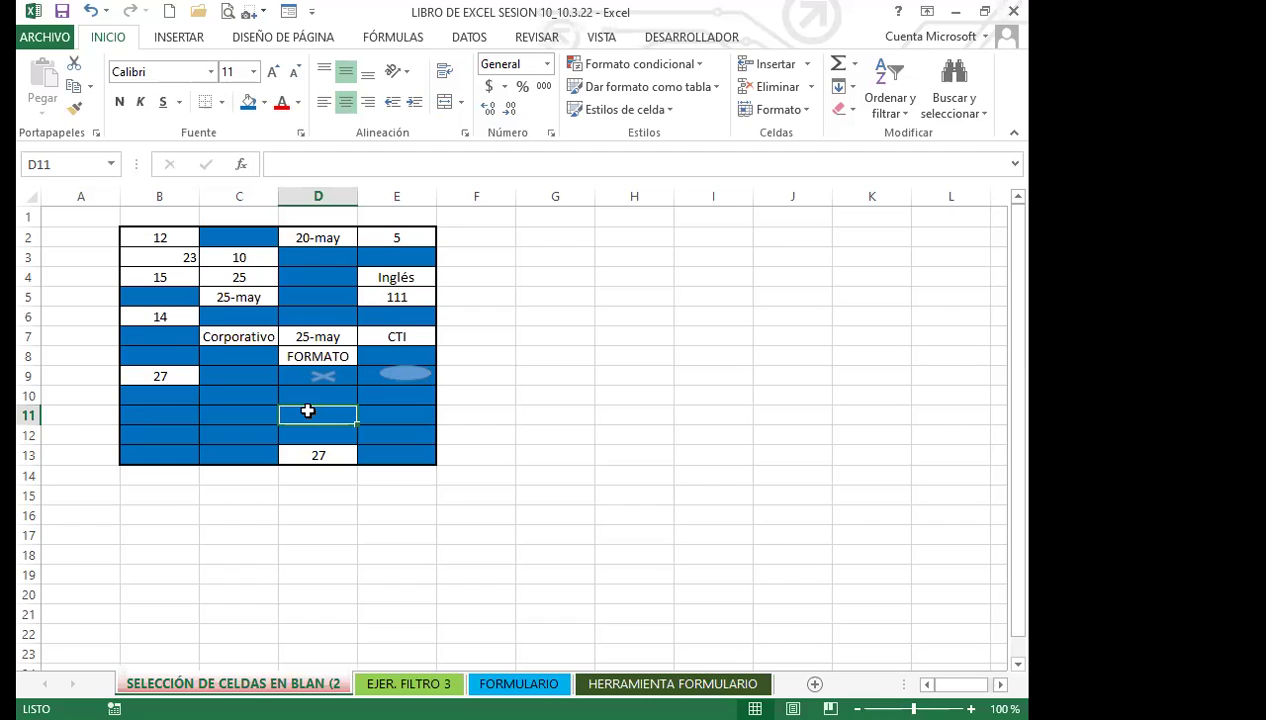
pyautogui.click(251, 376)
pyautogui.write('vcv')
pyautogui.press('Return')
pyautogui.write('vcxv')
pyautogui.press('Return')
pyautogui.write('vxcv')
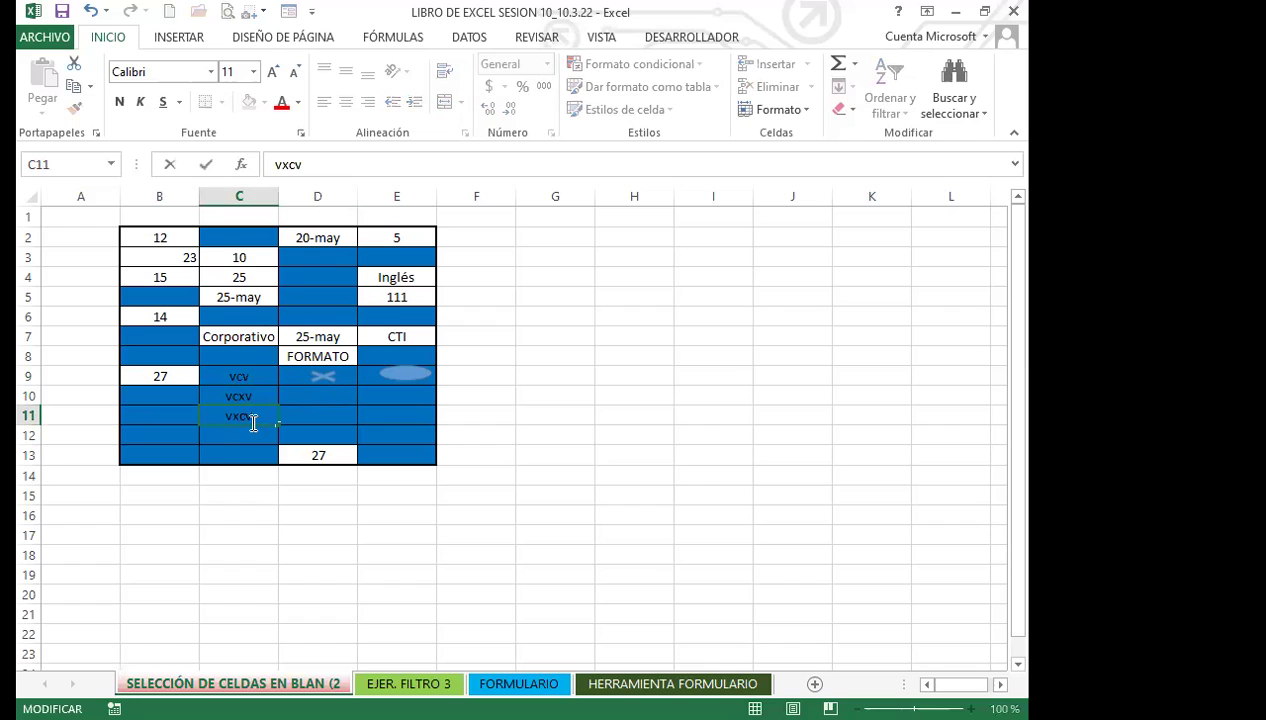
pyautogui.click(300, 398)
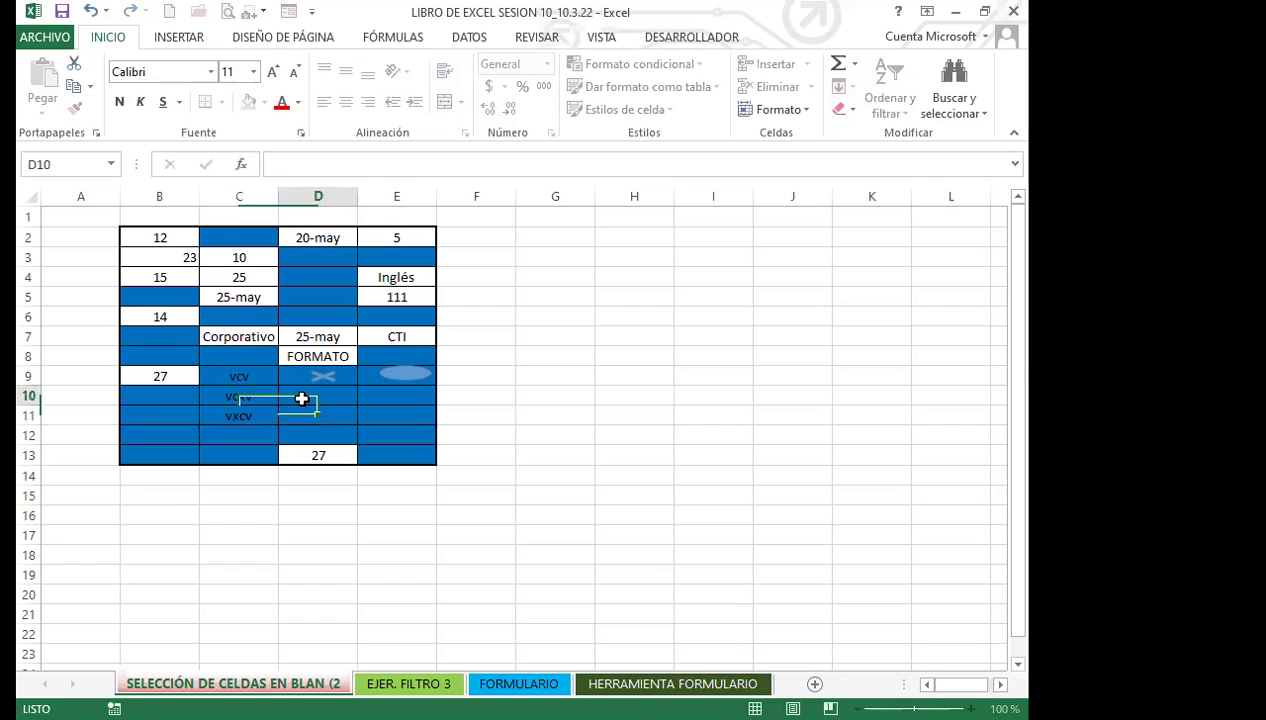
pyautogui.hotkey('ctrl', 'z')
pyautogui.hotkey('ctrl', 'z')
pyautogui.hotkey('ctrl', 'z')
pyautogui.click(254, 413)
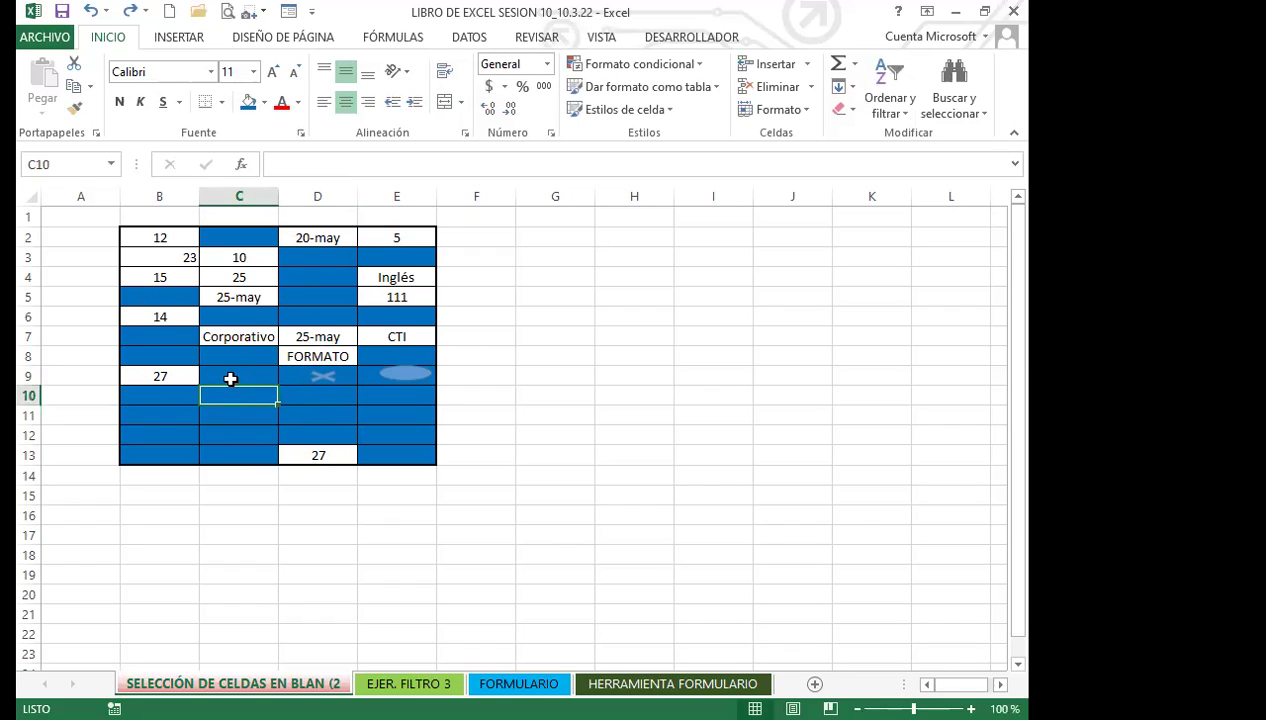
pyautogui.click(314, 512)
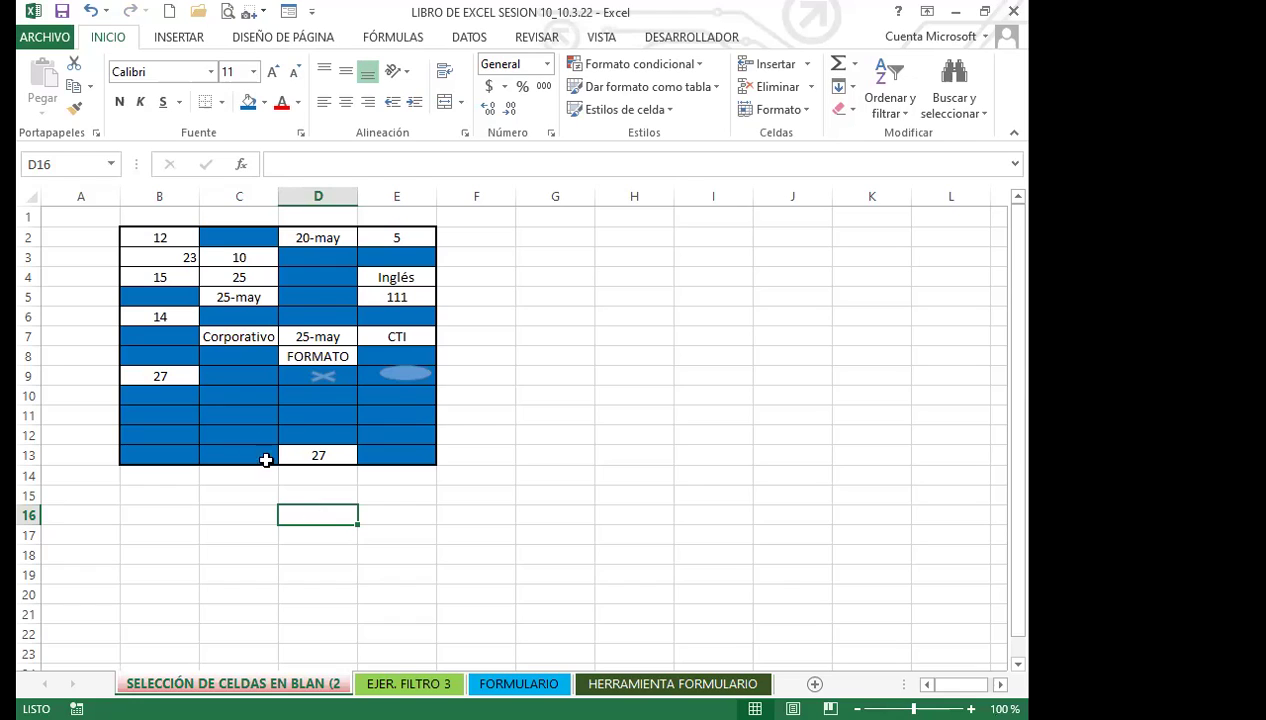
# Enter gdgfd in C10 and gdfg in C11.
pyautogui.click(242, 401)
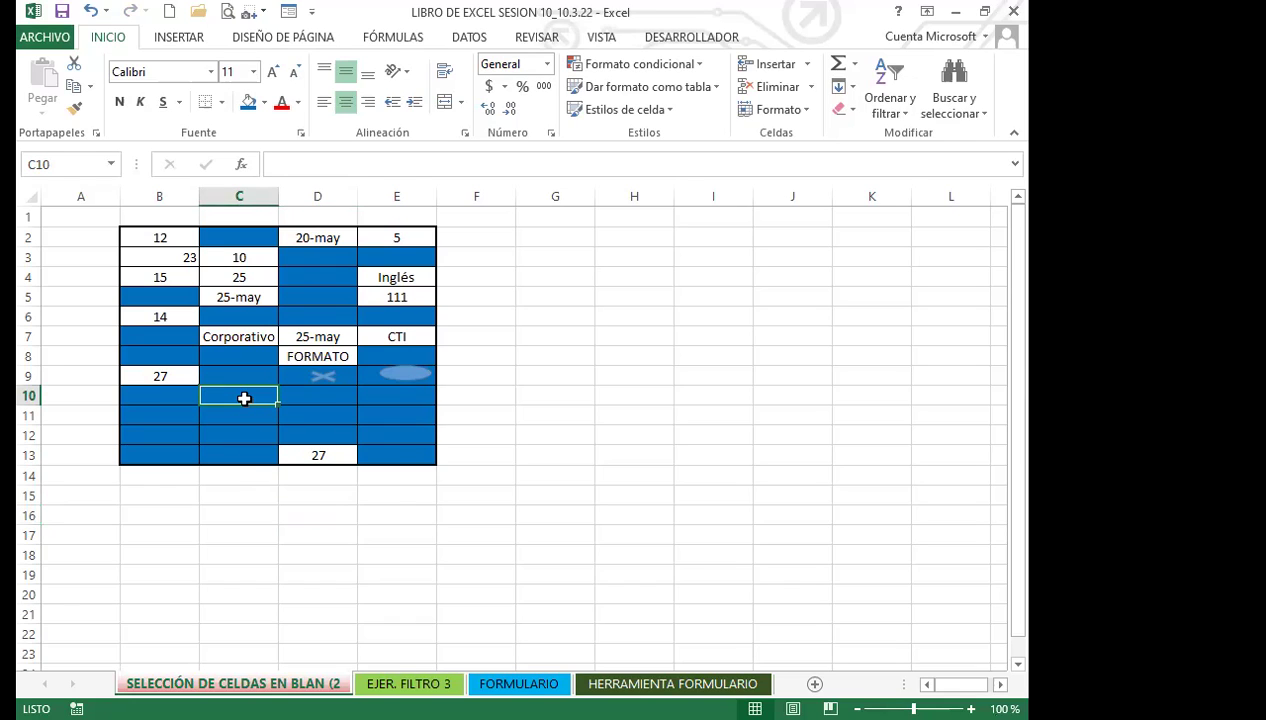
pyautogui.write('gdgfd')
pyautogui.press('Return')
pyautogui.write('gdfg')
pyautogui.press('Left')
# Select B2:E13 and use Ir a Especial with Celdas en blanco to select its blank cells.
pyautogui.moveTo(137, 231); pyautogui.dragTo(395, 455)
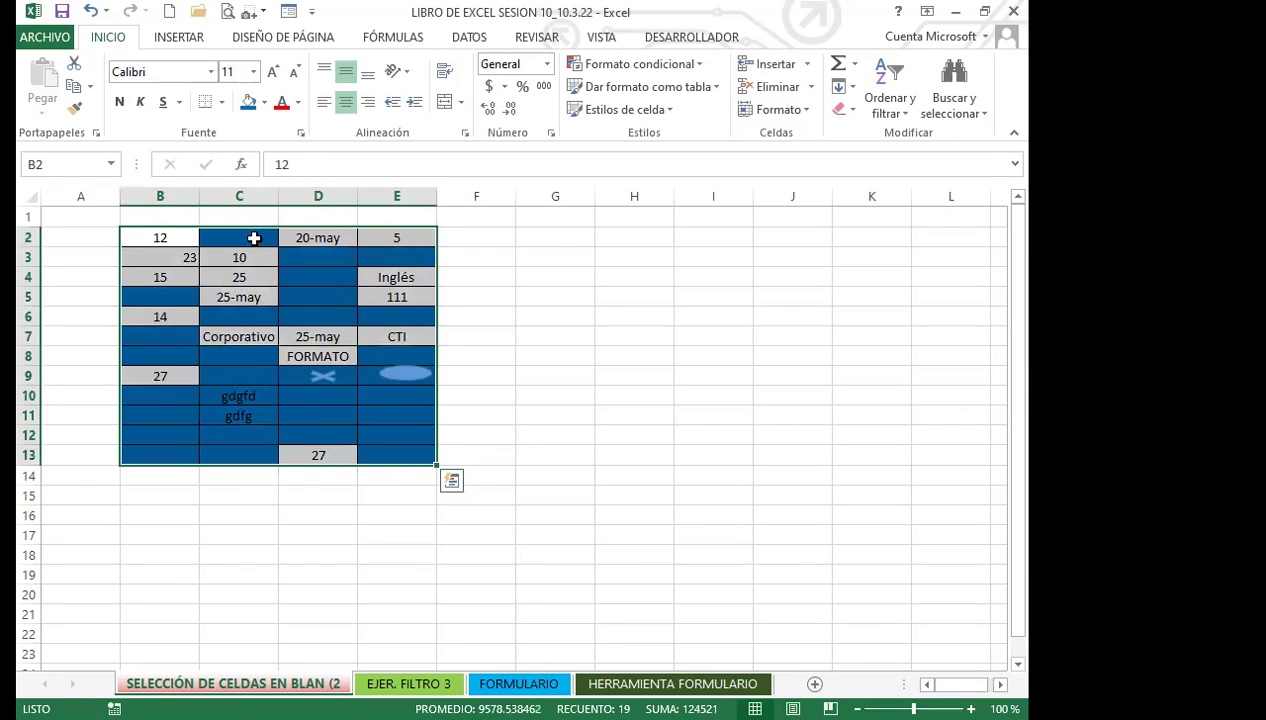
pyautogui.click(264, 102)
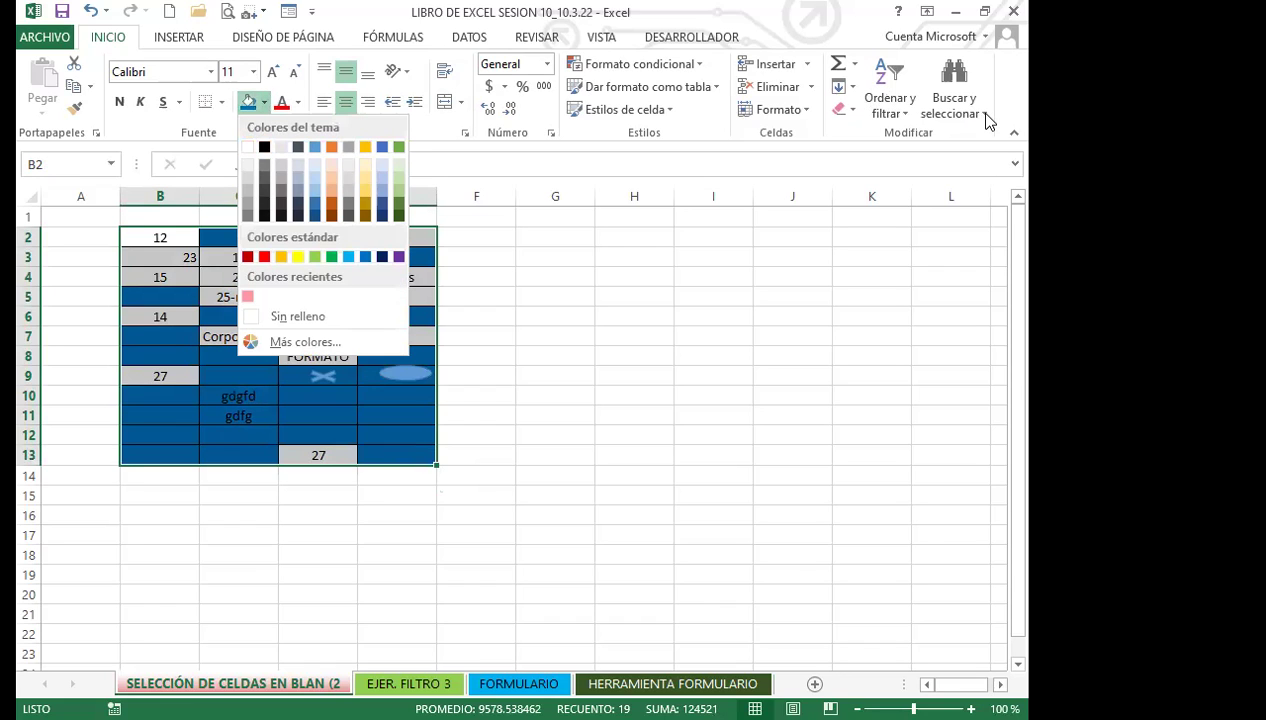
pyautogui.click(952, 100)
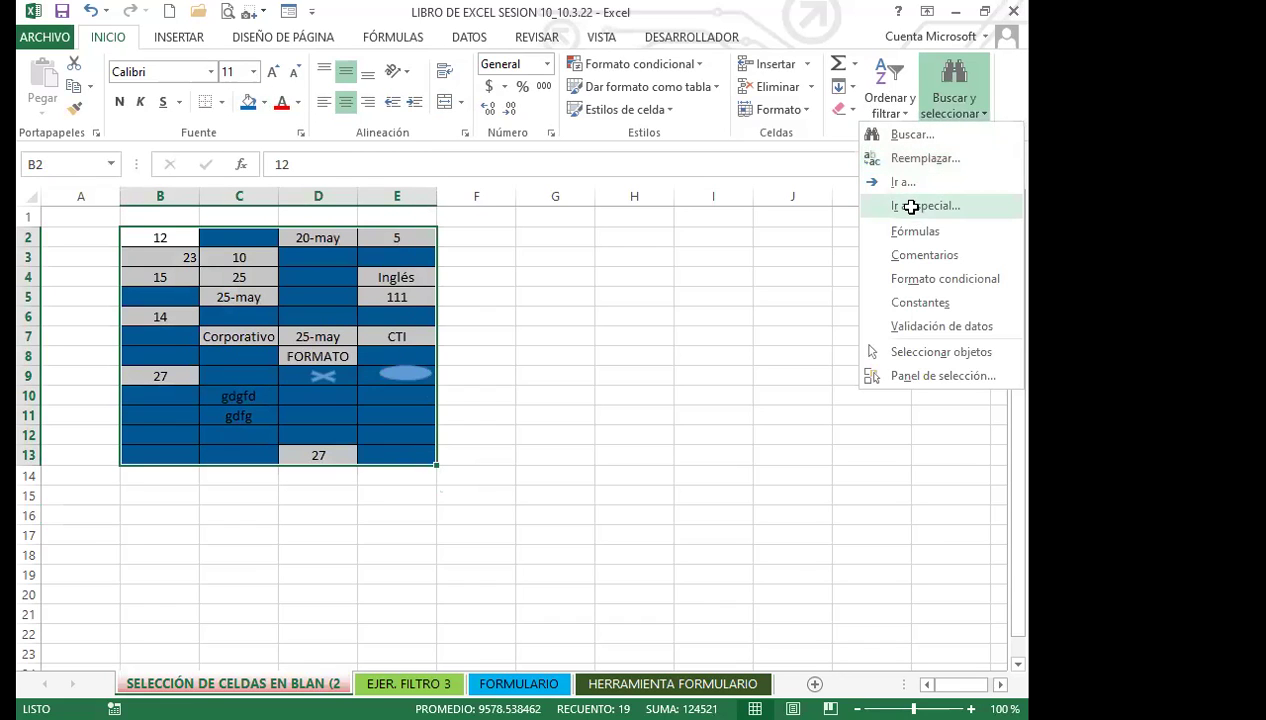
pyautogui.press('Return')
pyautogui.click(468, 423)
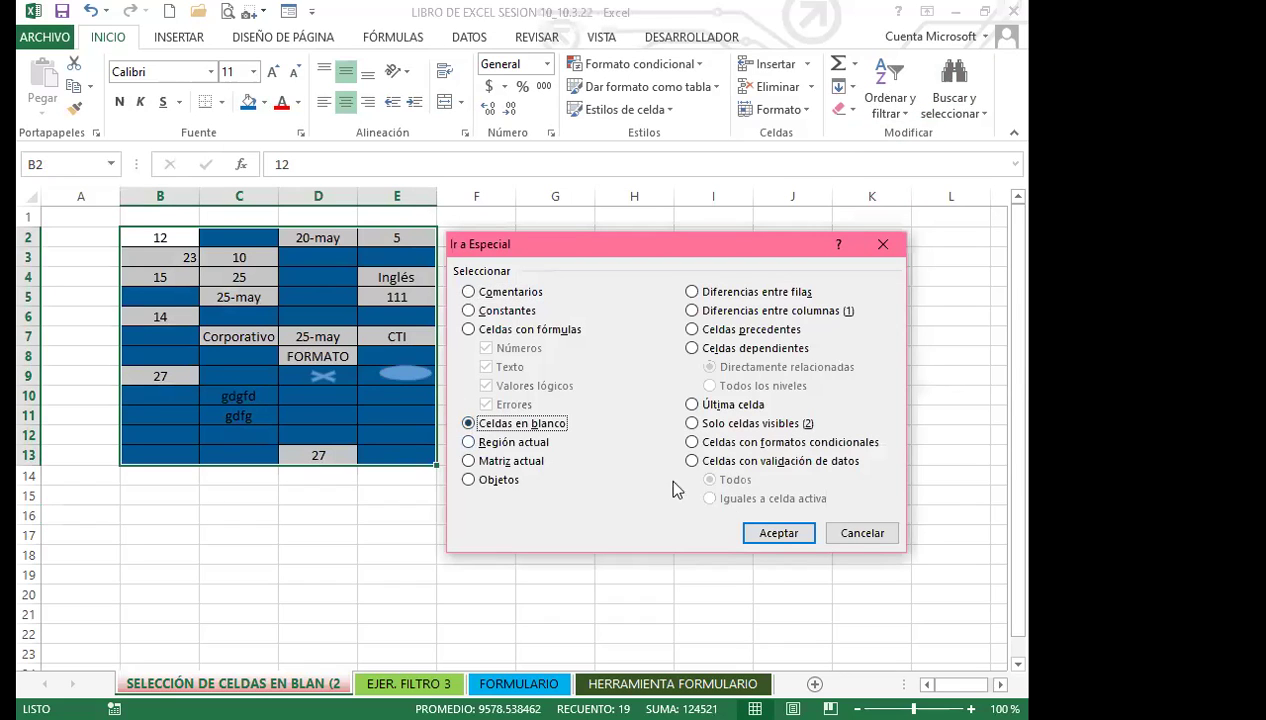
pyautogui.click(770, 533)
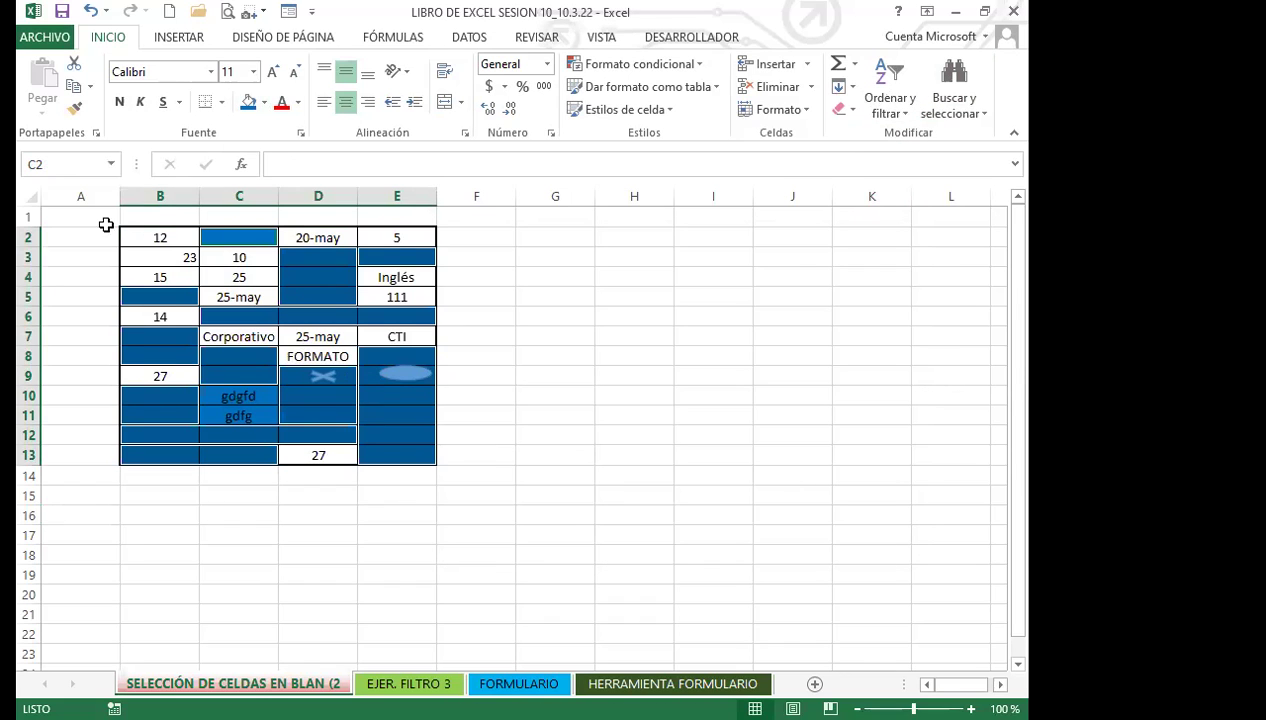
# Fill the selected blank cells with the orange theme colour, then check cells E10, D10 and D6.
pyautogui.click(265, 103)
pyautogui.click(333, 148)
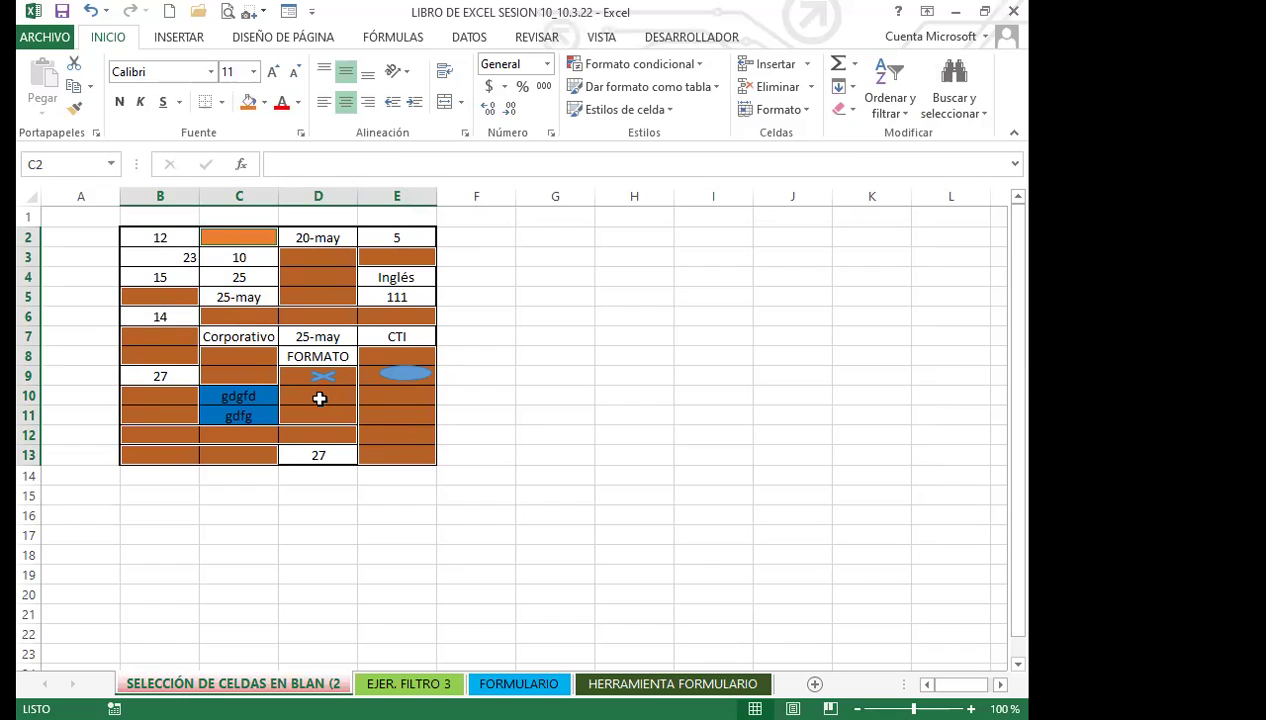
pyautogui.click(381, 397)
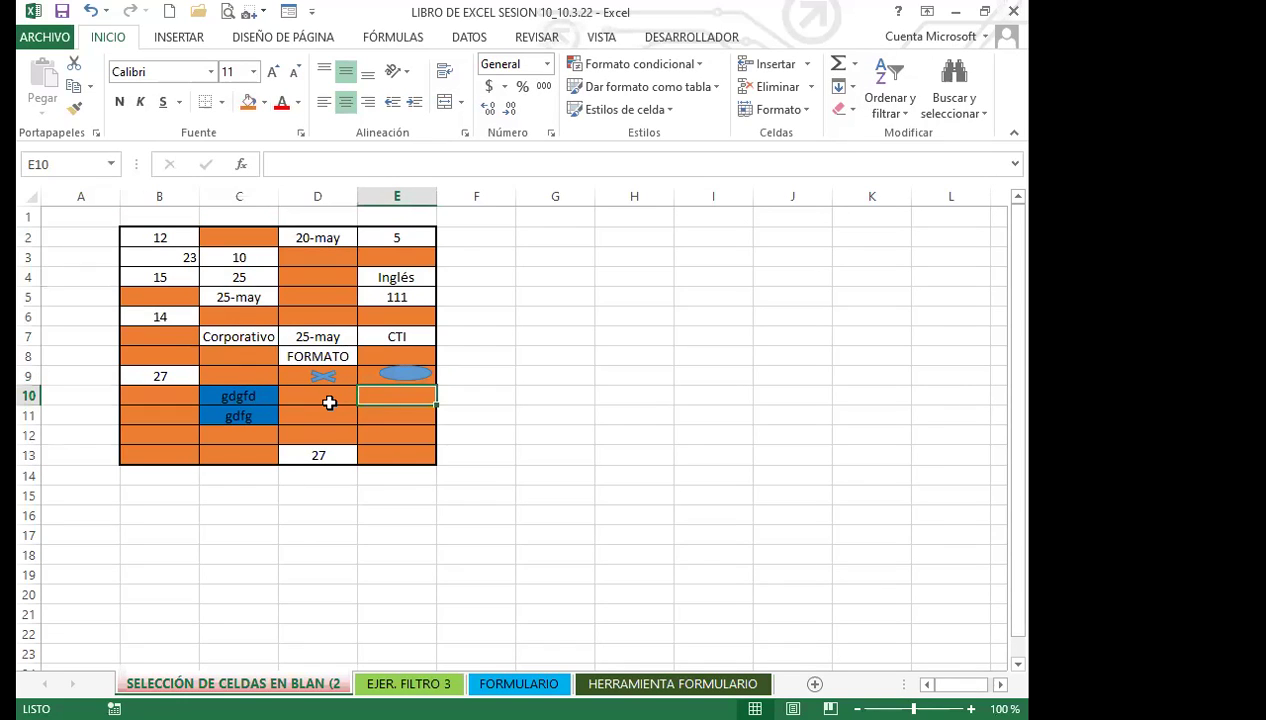
pyautogui.click(329, 397)
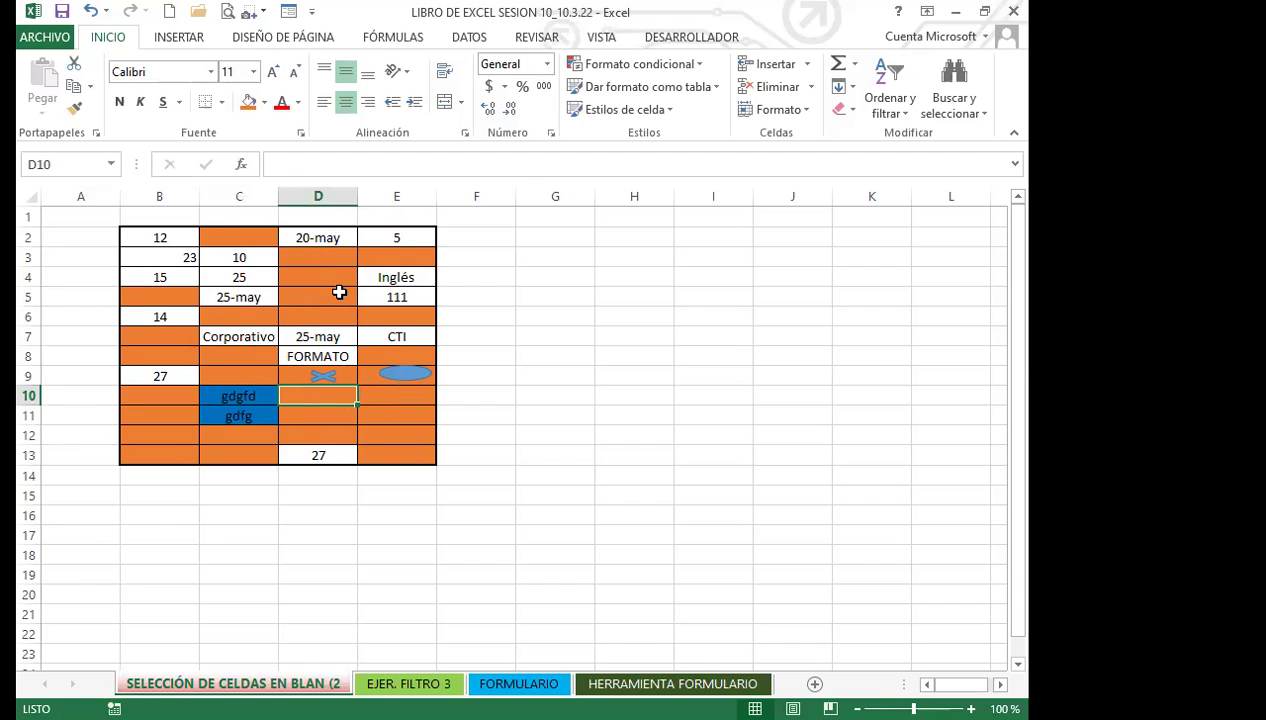
pyautogui.click(312, 314)
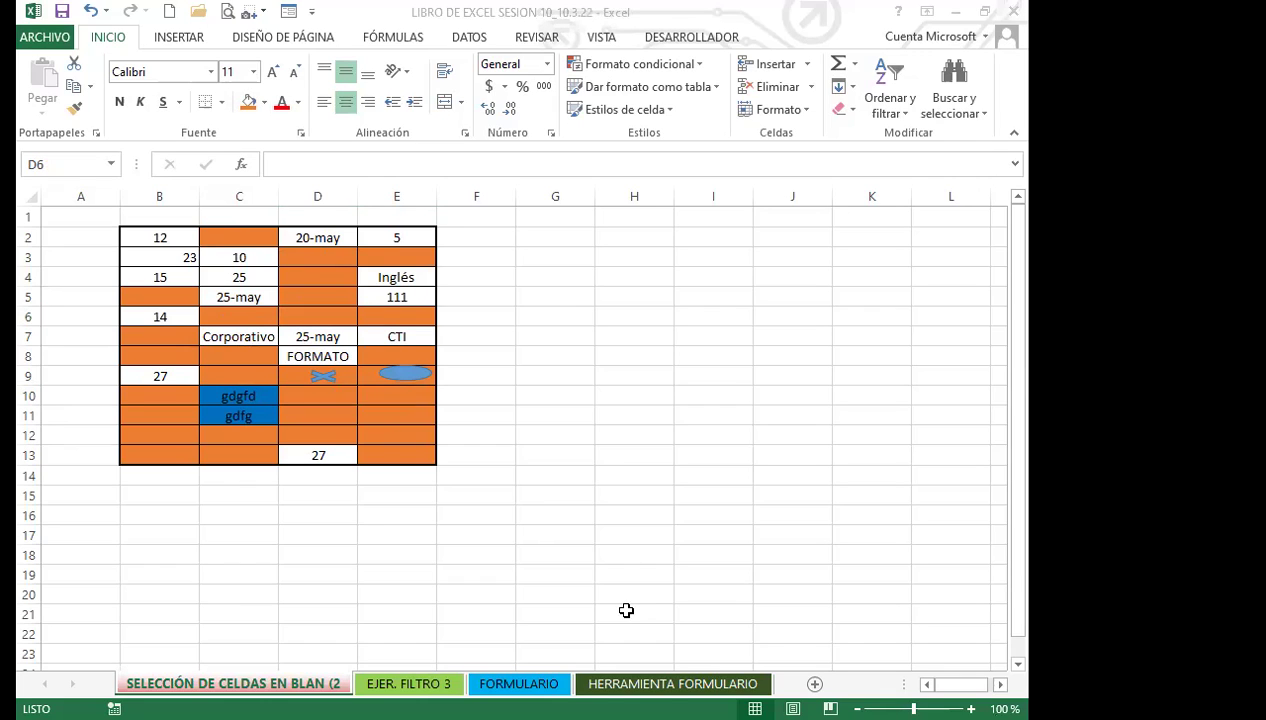
# Switch to PowerPoint and go from slide 6 to slide 8, the data form title slide.
pyautogui.hotkey('alt', 'Tab')
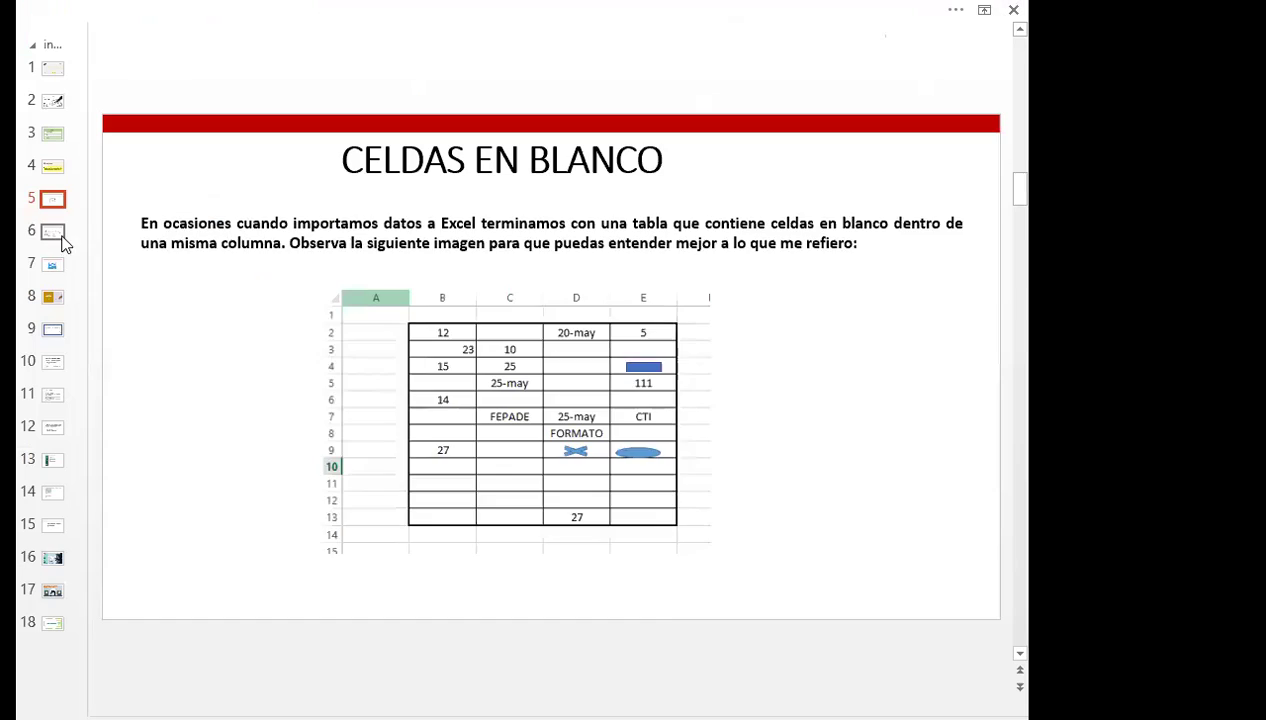
pyautogui.click(53, 233)
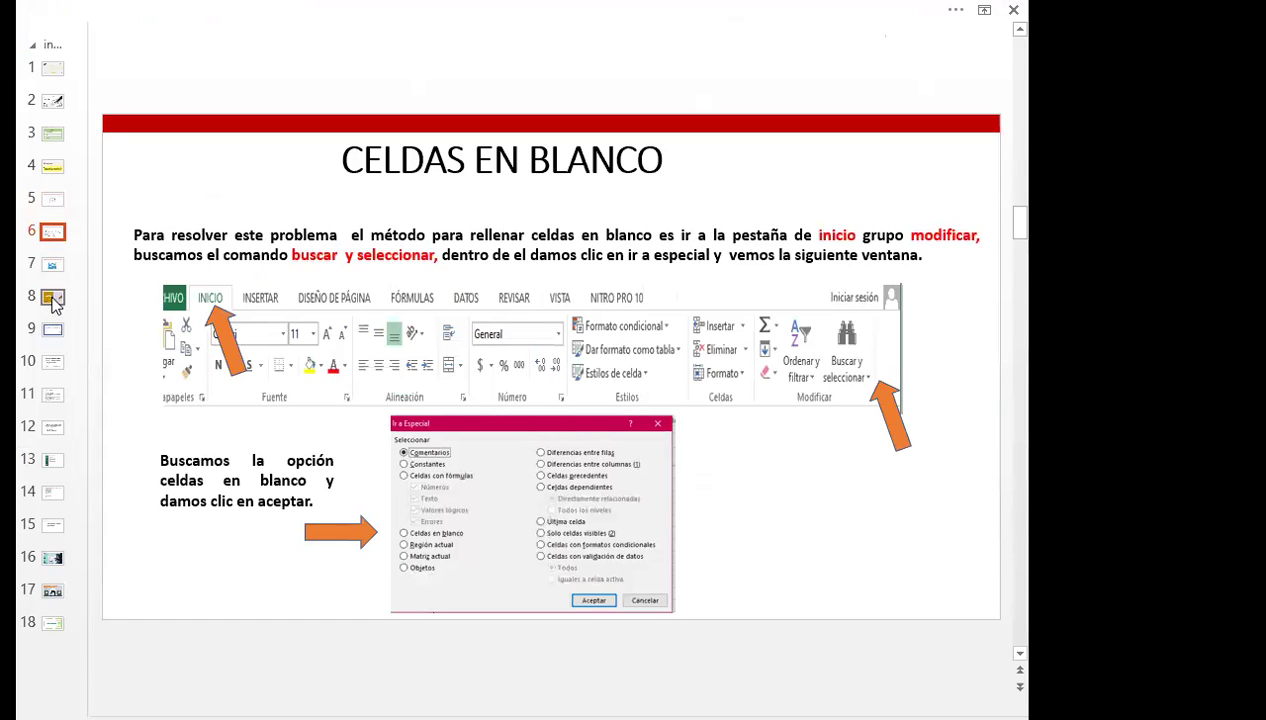
pyautogui.click(53, 297)
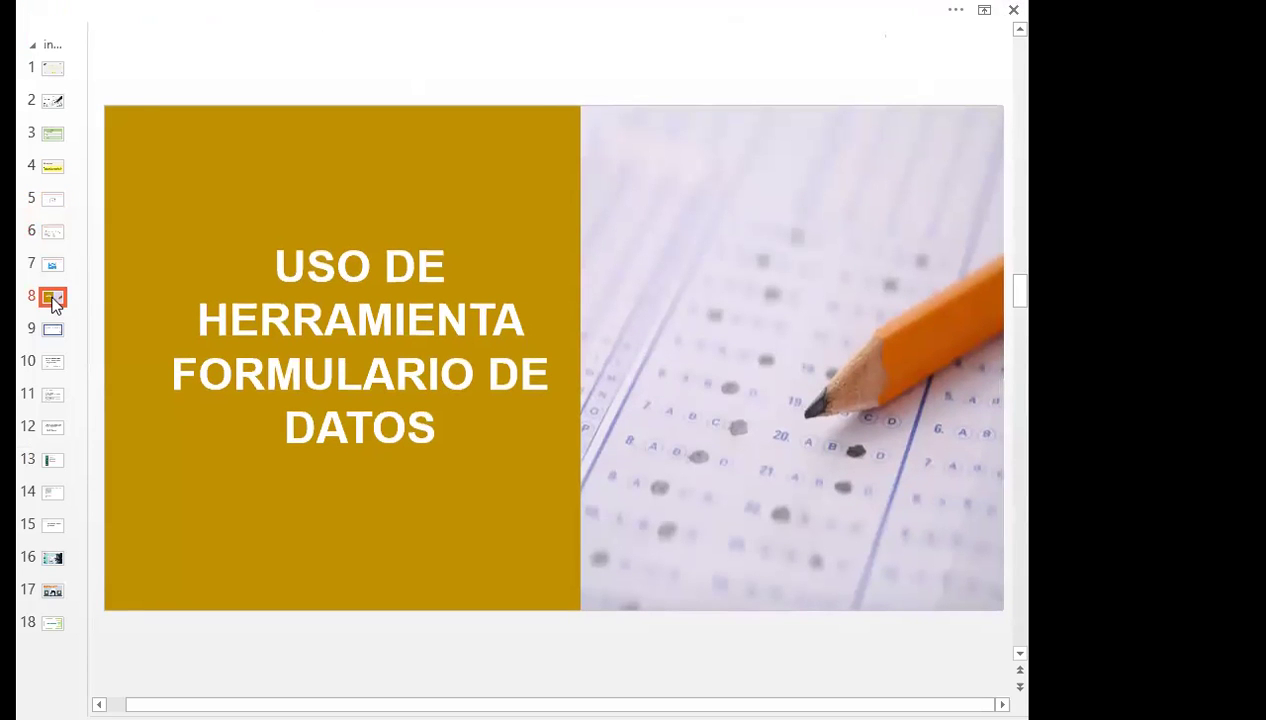
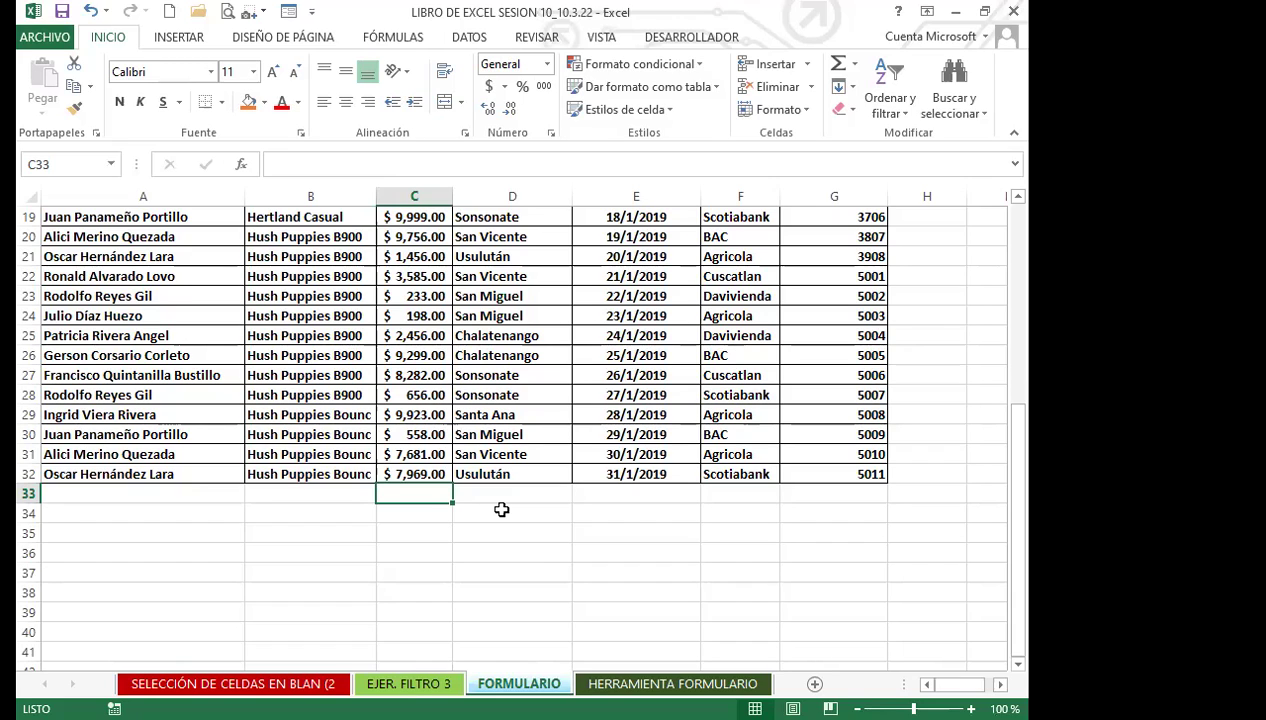
# Enter the first new vendor's name in A33, correcting the mistyped letters.
pyautogui.click(131, 490)
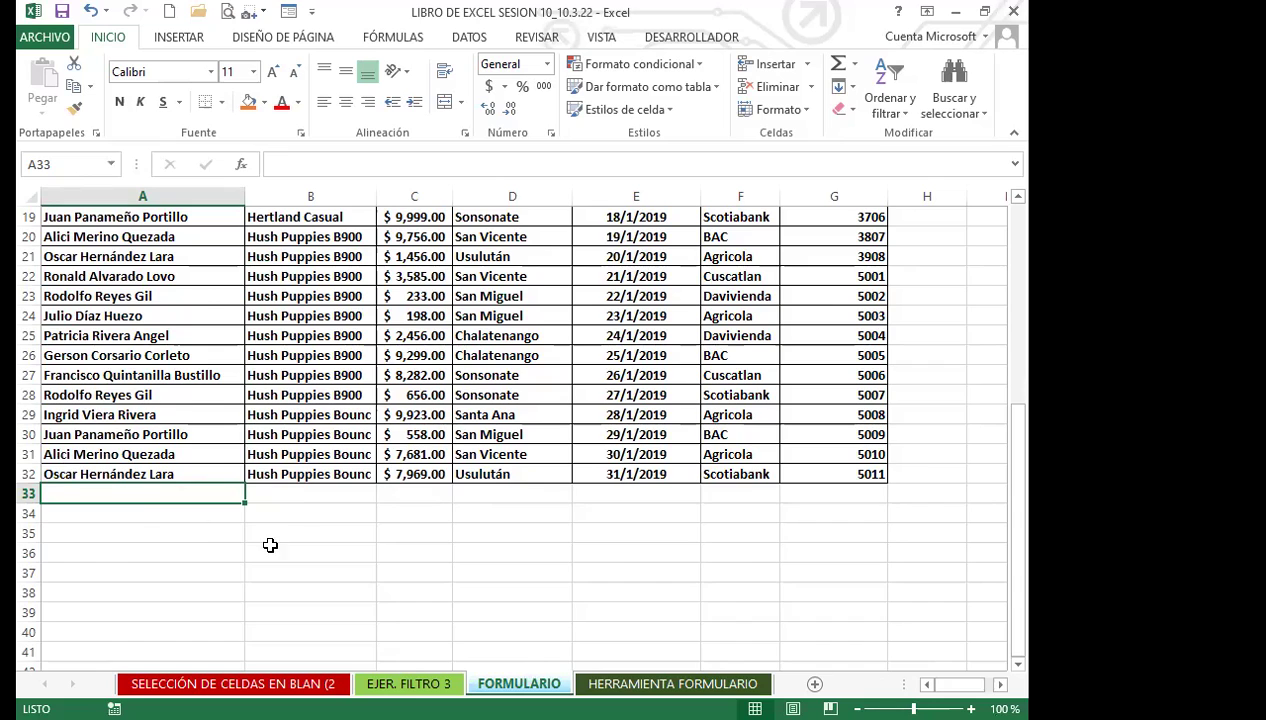
pyautogui.scroll(6, 262, 480)
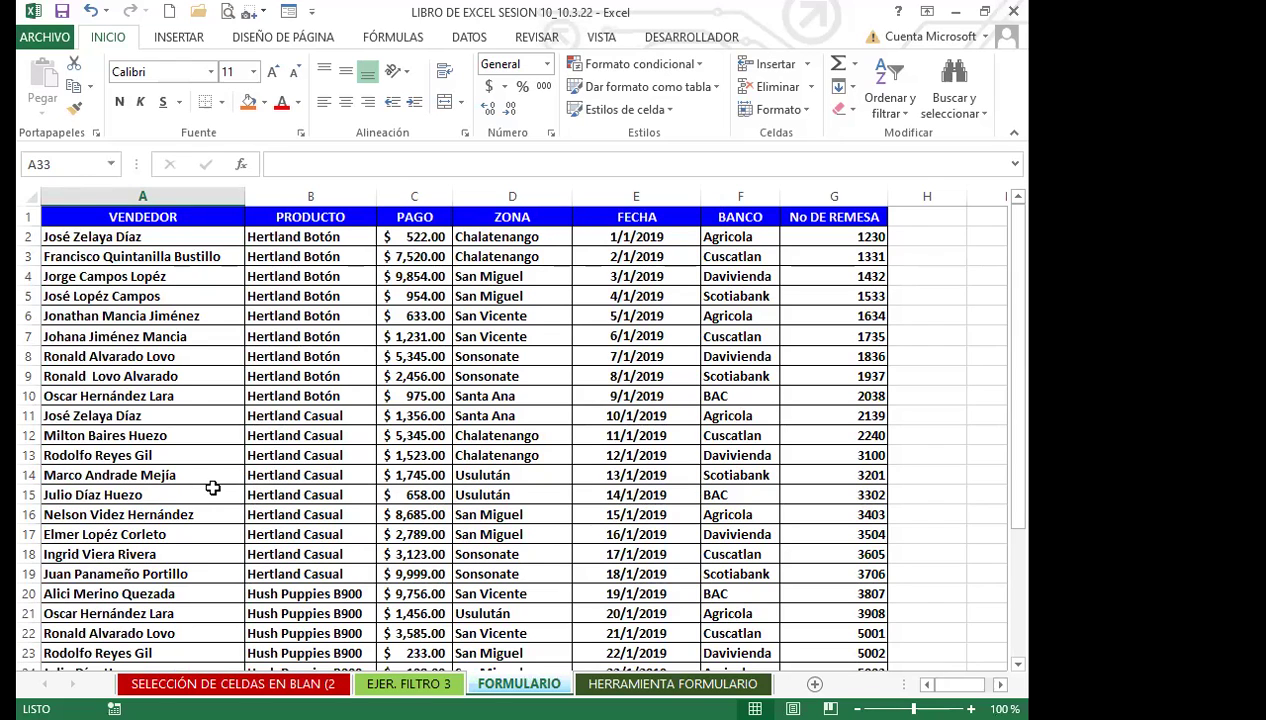
pyautogui.scroll(-4, 216, 495)
pyautogui.scroll(-2, 216, 495)
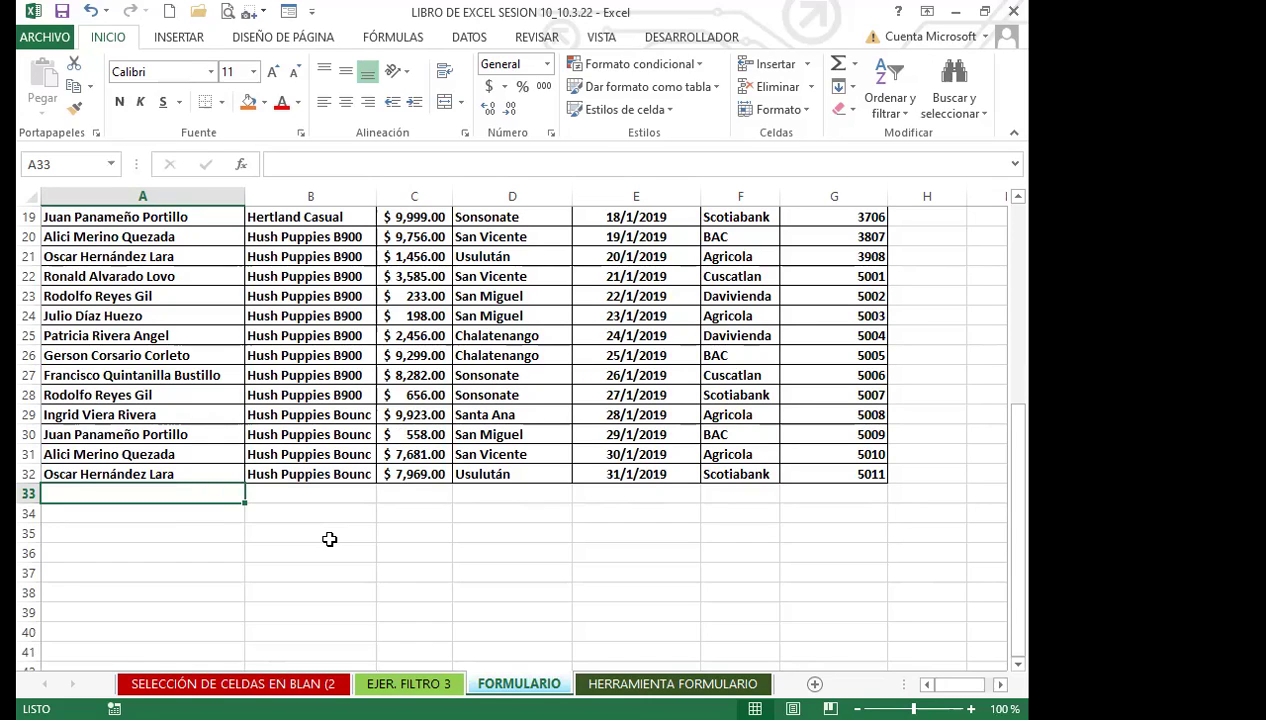
pyautogui.write('vamos')
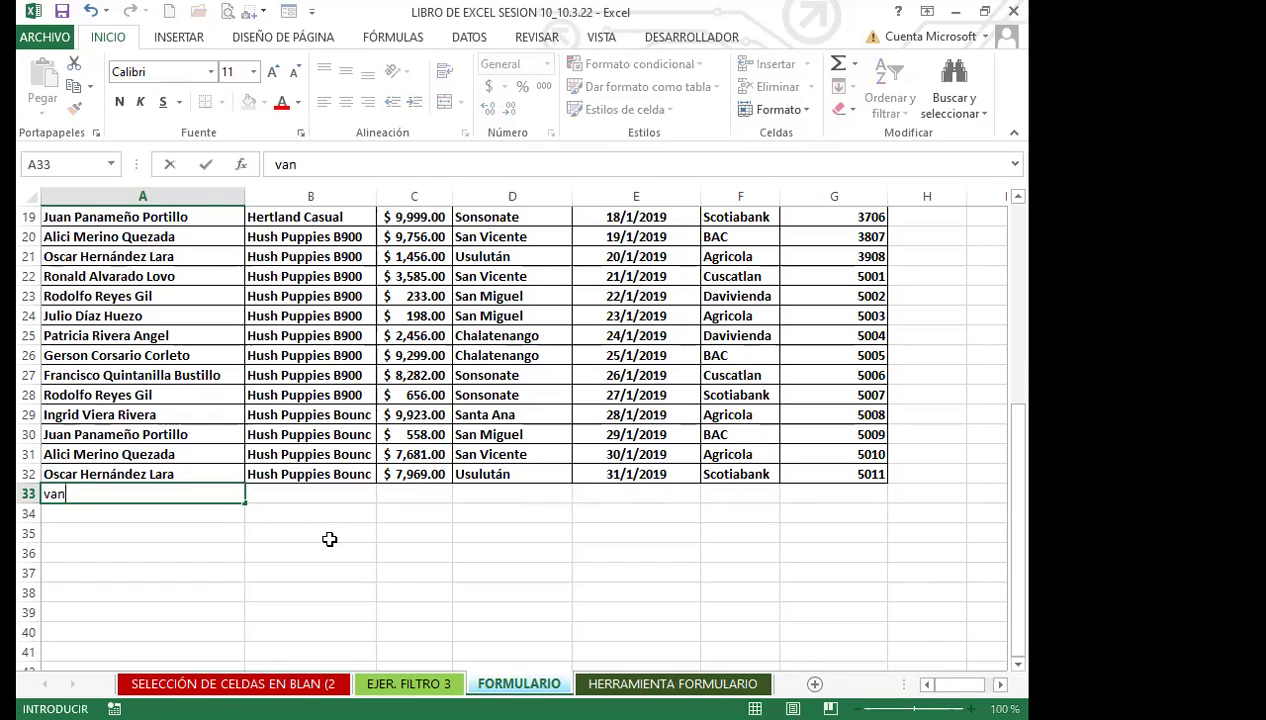
pyautogui.press('BackSpace')
pyautogui.press('BackSpace')
pyautogui.press('BackSpace')
pyautogui.write('n')
pyautogui.press('BackSpace')
pyautogui.press('BackSpace')
pyautogui.press('BackSpace')
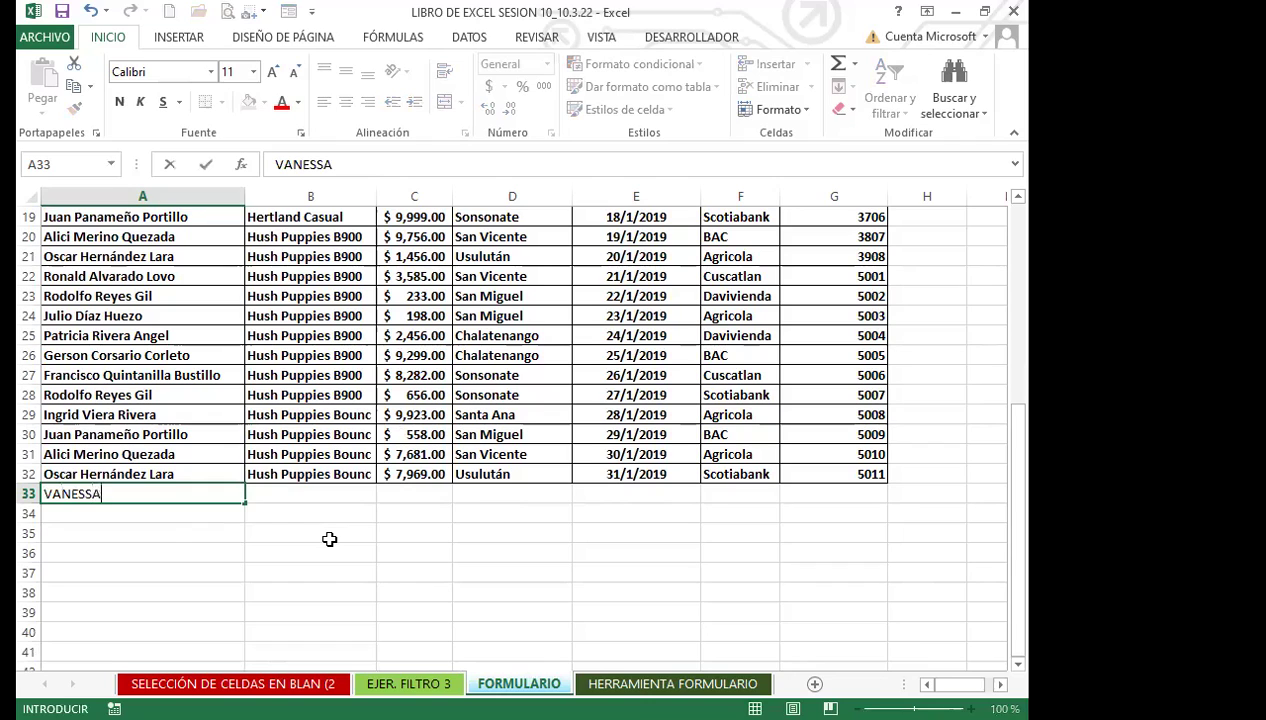
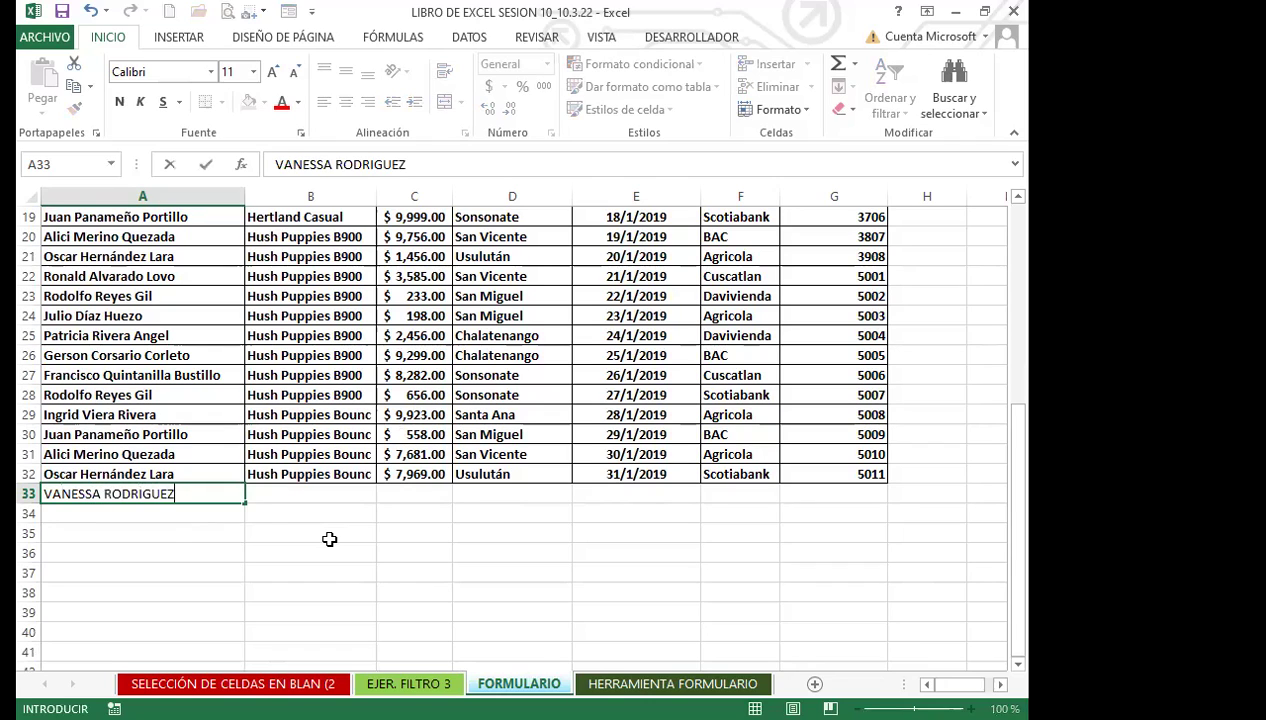
pyautogui.press('Return')
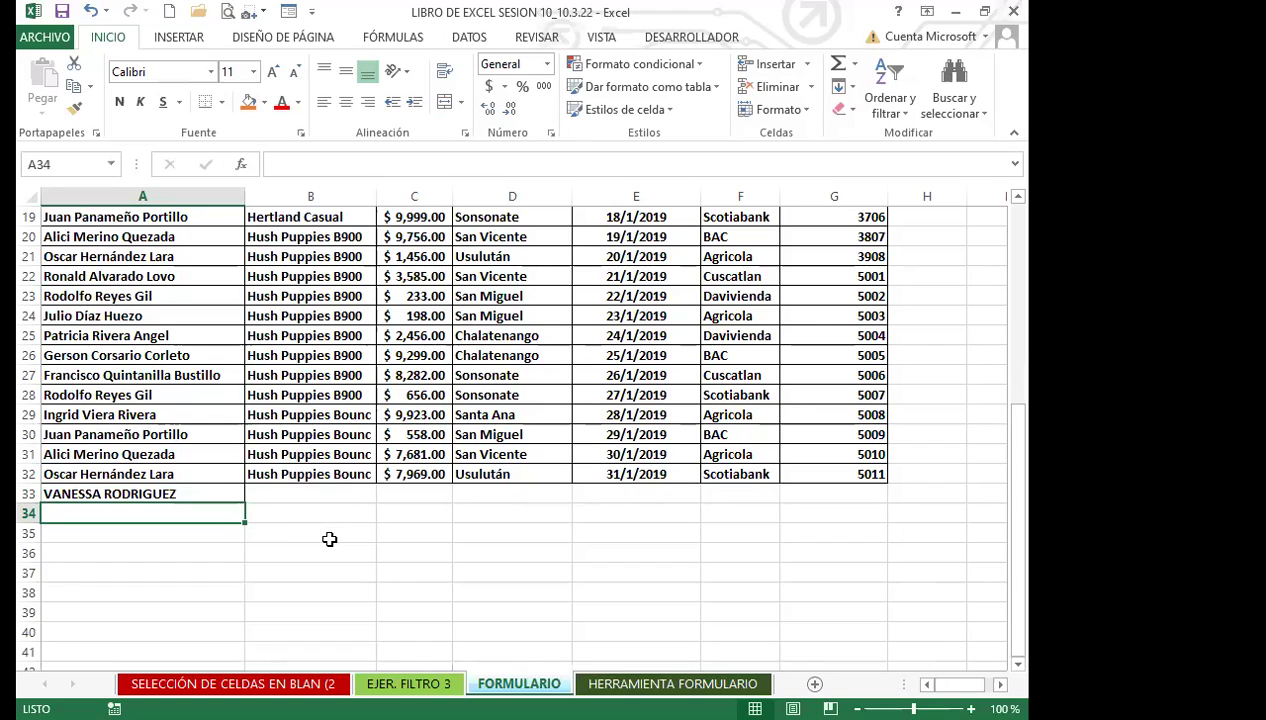
# Enter the second and third new vendors' names in A34 and A35.
pyautogui.write('SA')
pyautogui.press('BackSpace')
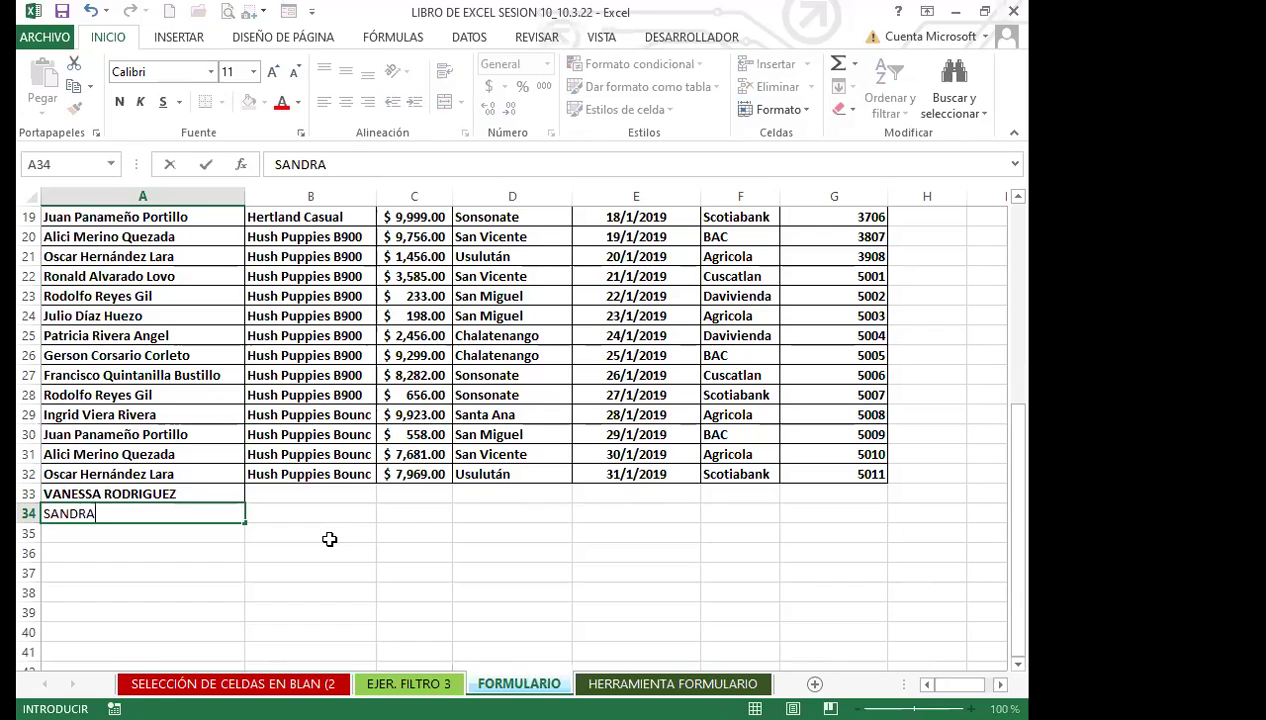
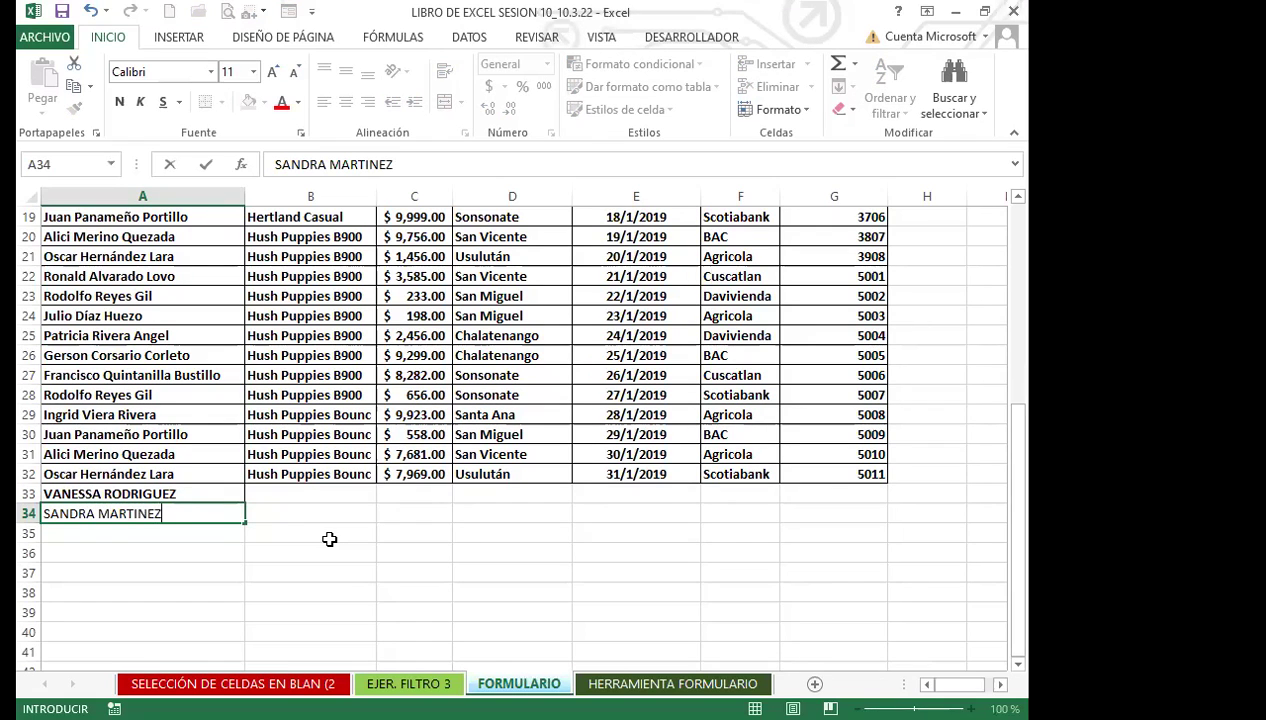
pyautogui.press('Return')
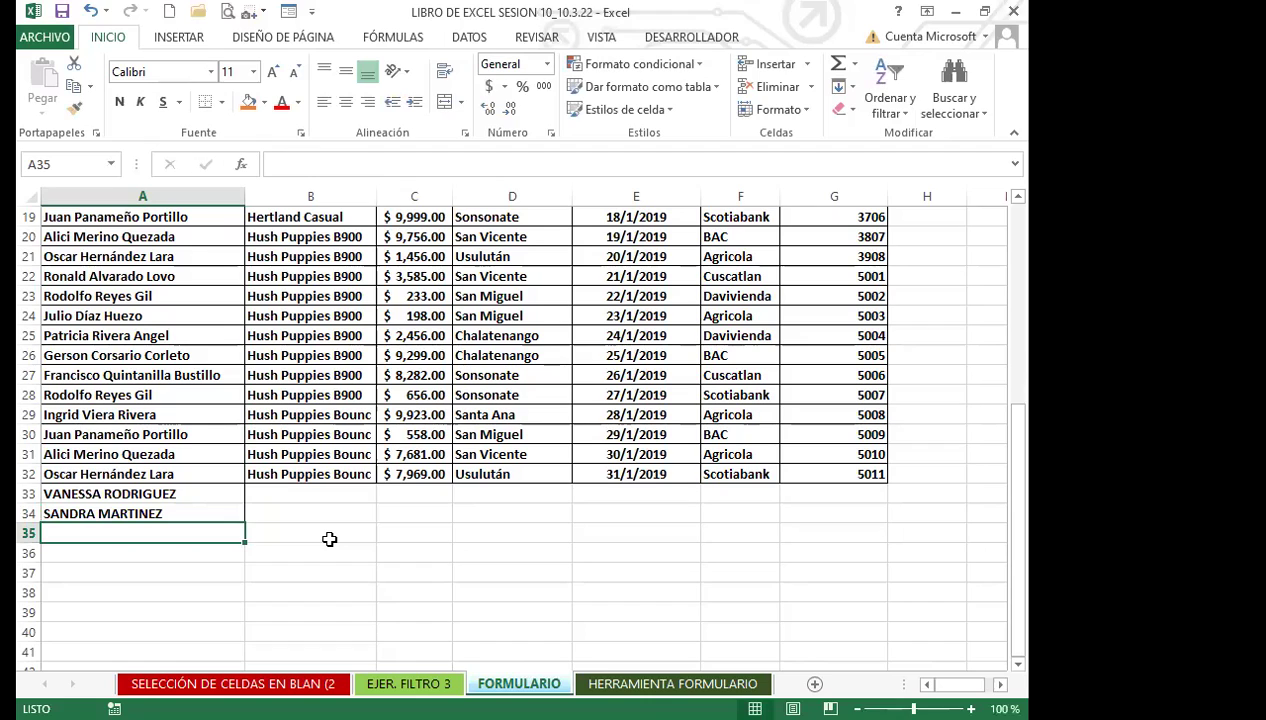
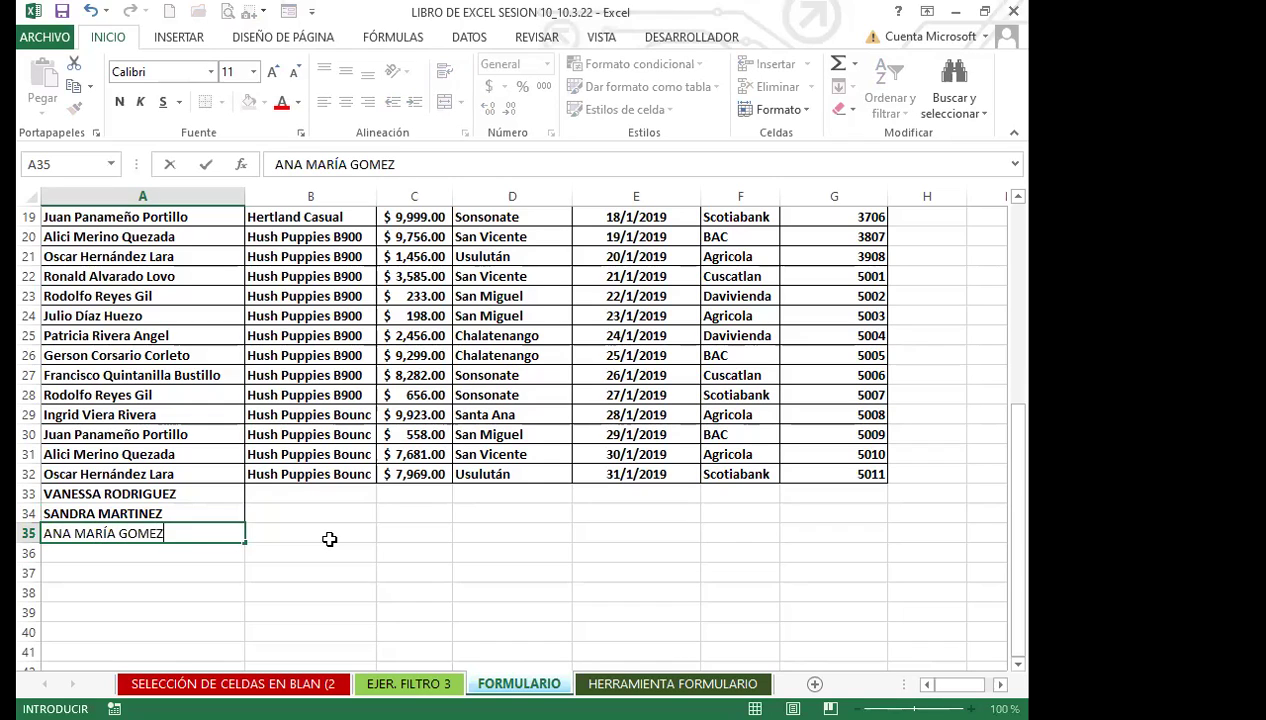
pyautogui.press('Return')
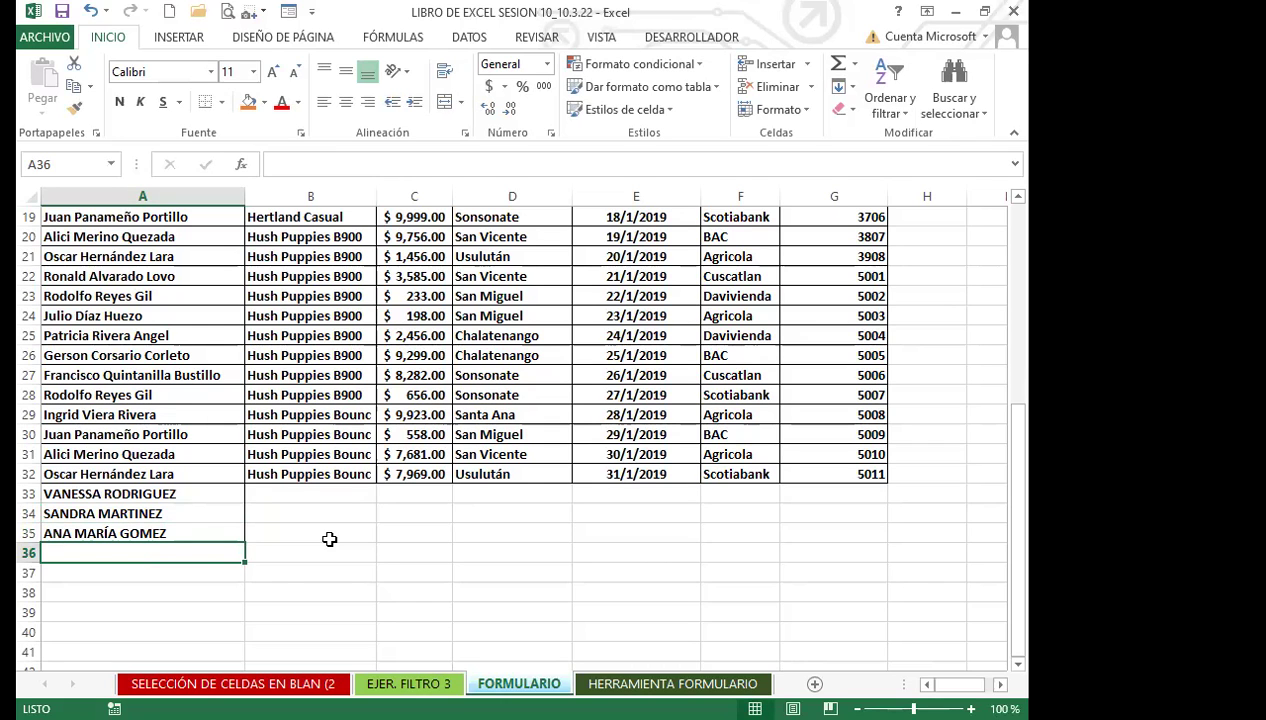
pyautogui.scroll(6, 333, 480)
pyautogui.click(335, 375)
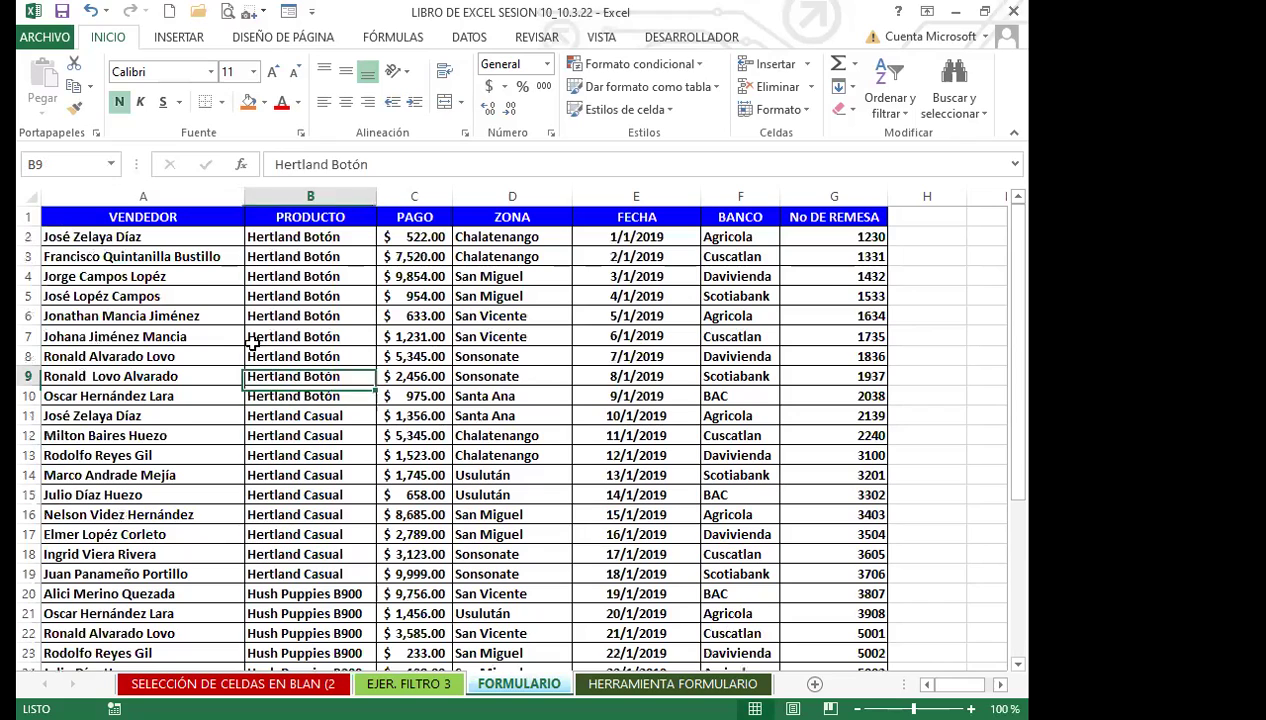
pyautogui.click(195, 237)
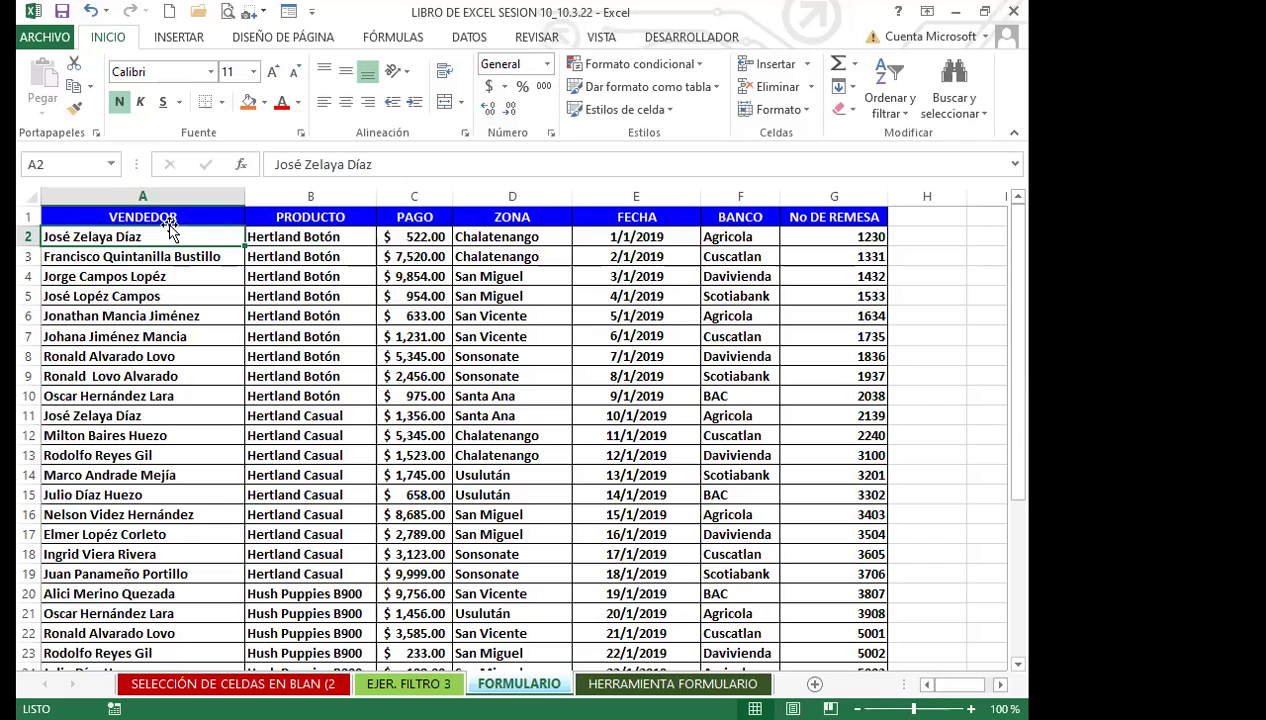
pyautogui.moveTo(190, 221); pyautogui.dragTo(842, 418)
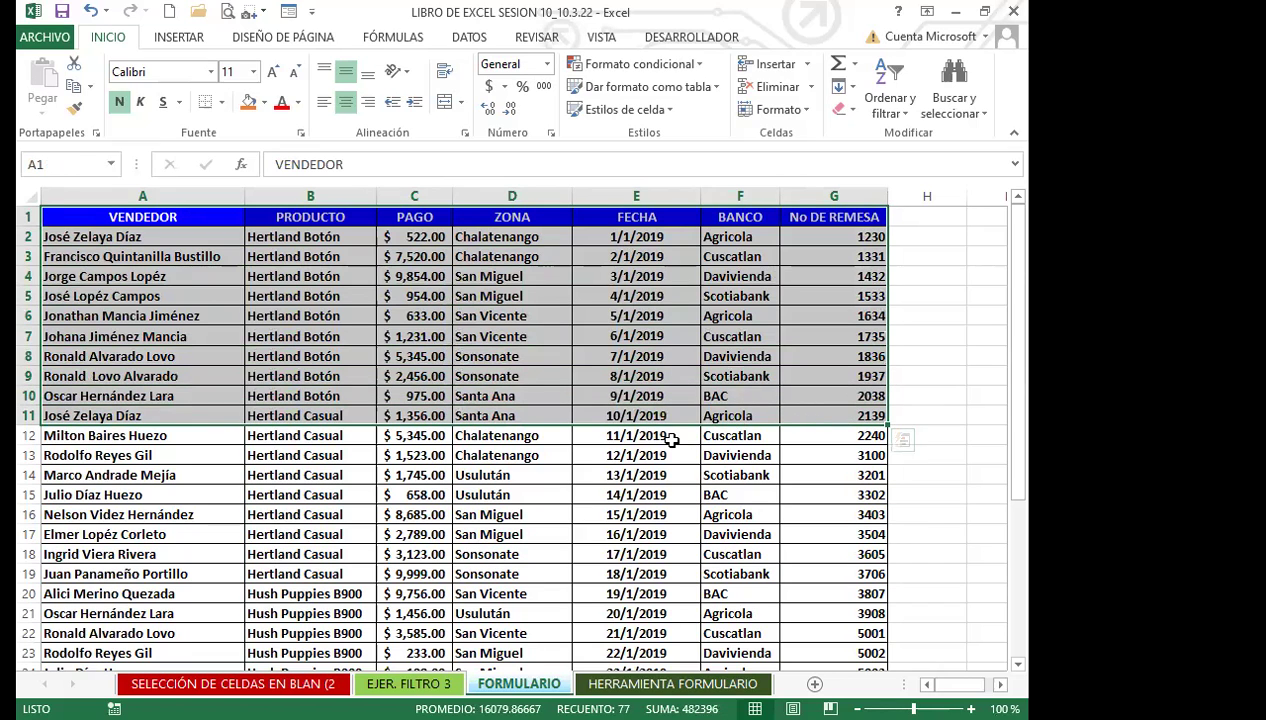
pyautogui.click(290, 439)
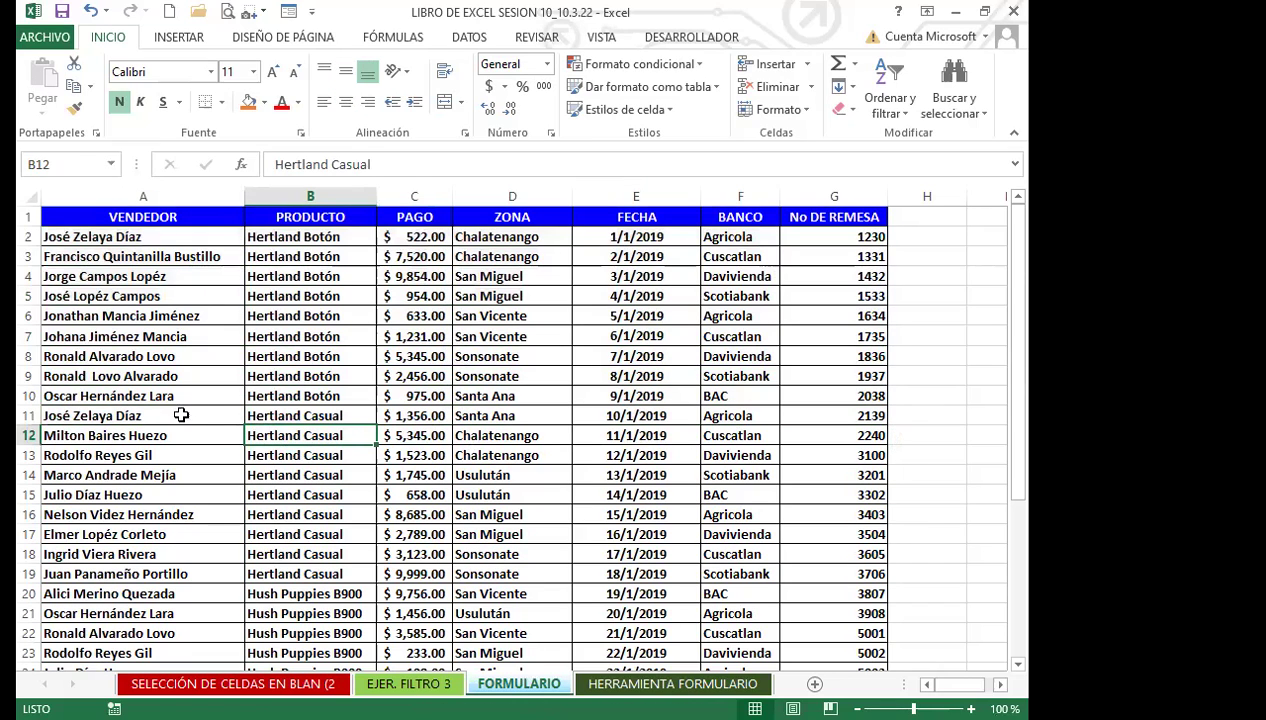
pyautogui.click(201, 360)
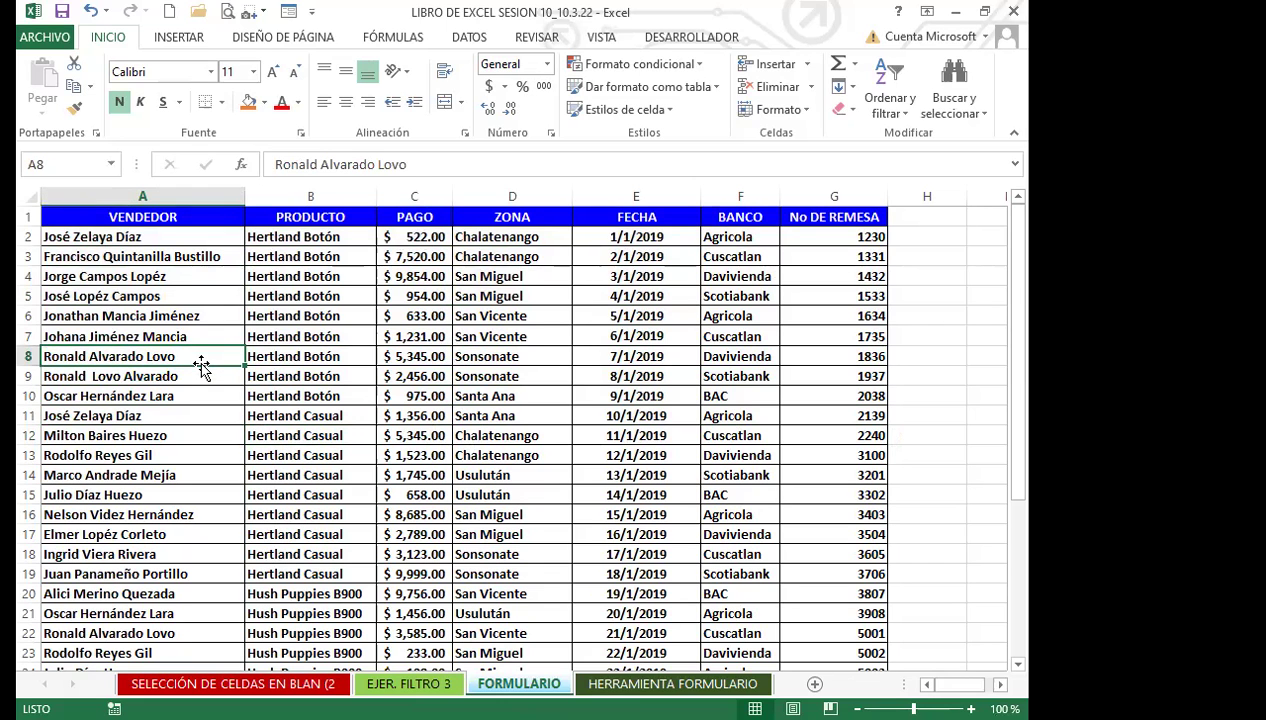
pyautogui.scroll(-8, 200, 430)
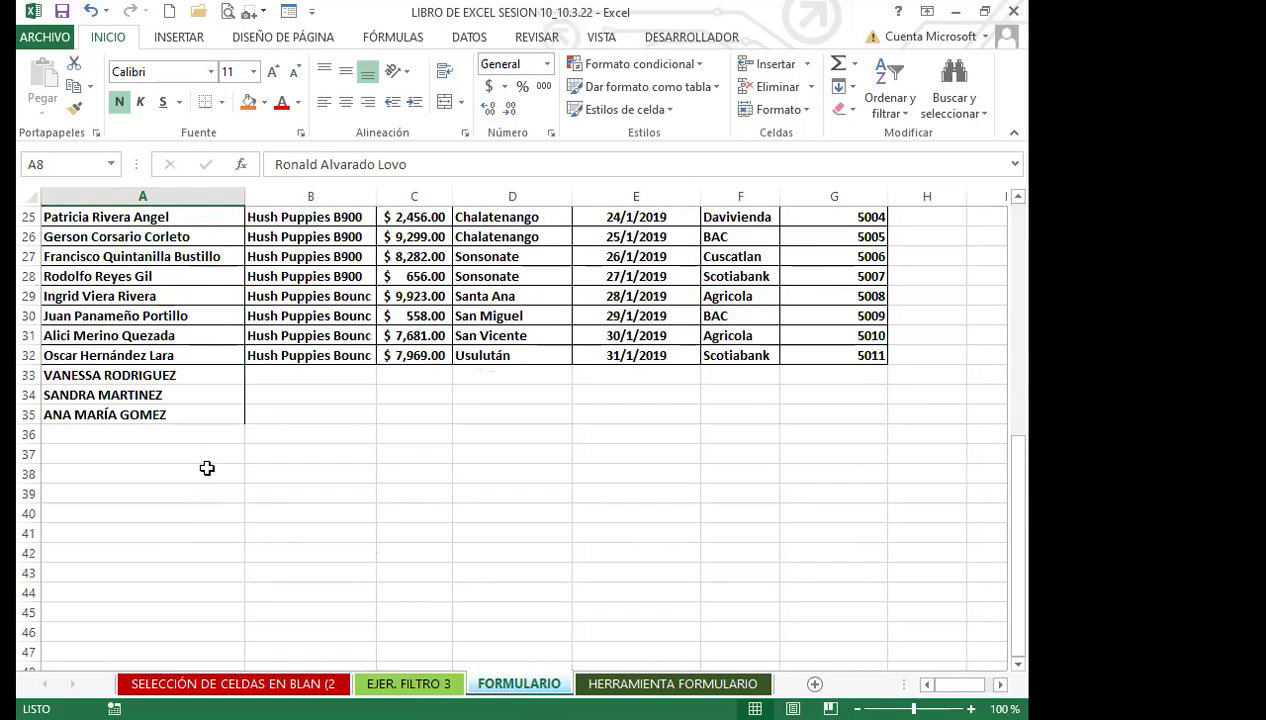
pyautogui.scroll(8, 190, 400)
pyautogui.moveTo(184, 214); pyautogui.dragTo(312, 632)
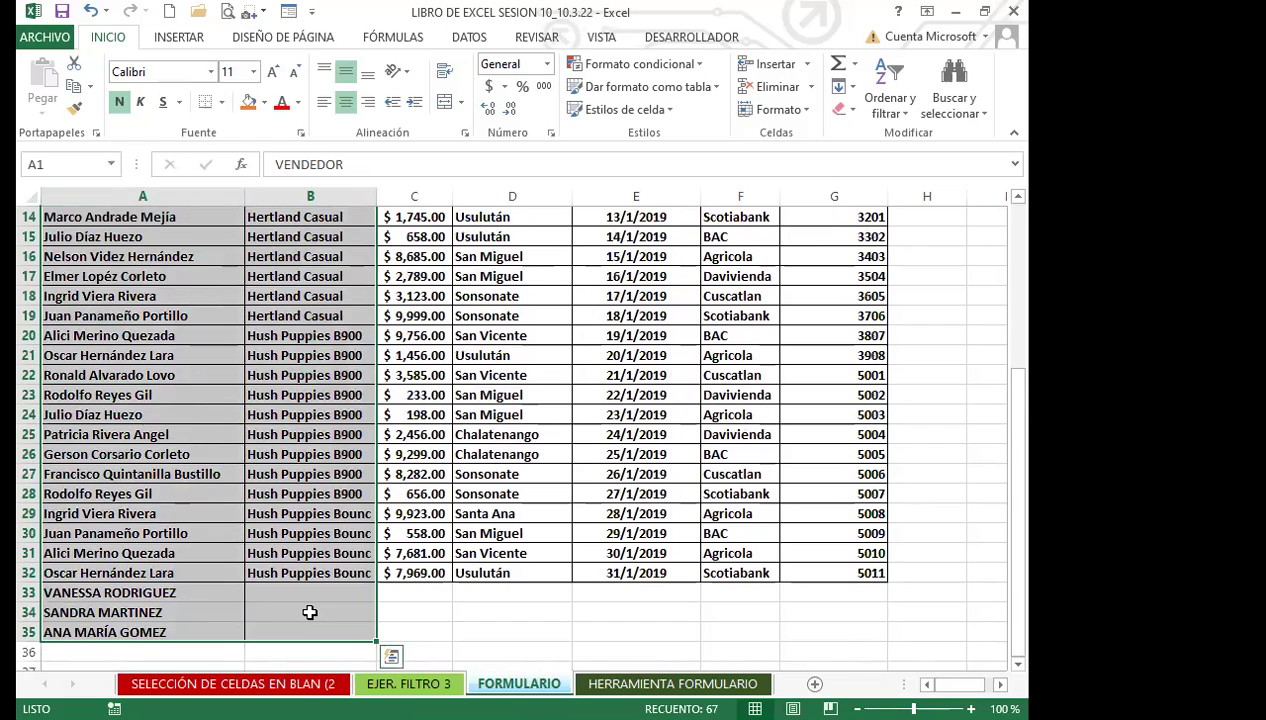
pyautogui.scroll(5, 224, 381)
pyautogui.click(155, 358)
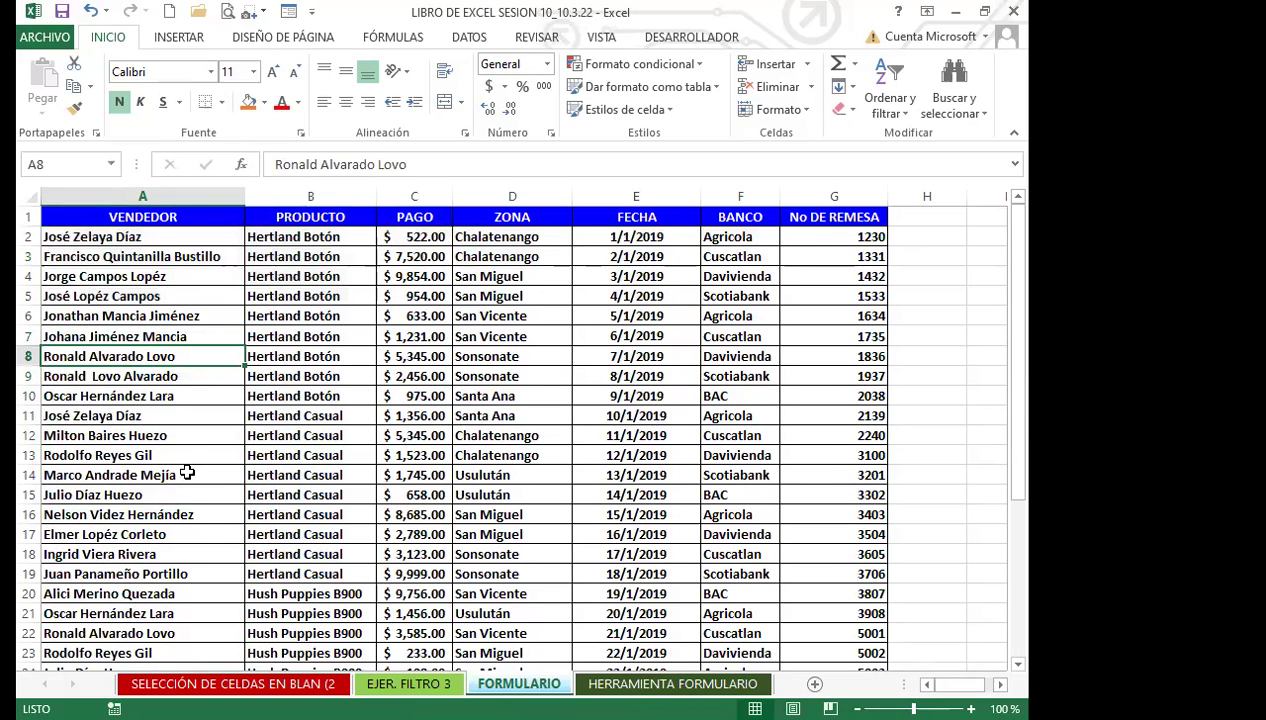
pyautogui.scroll(-6, 187, 474)
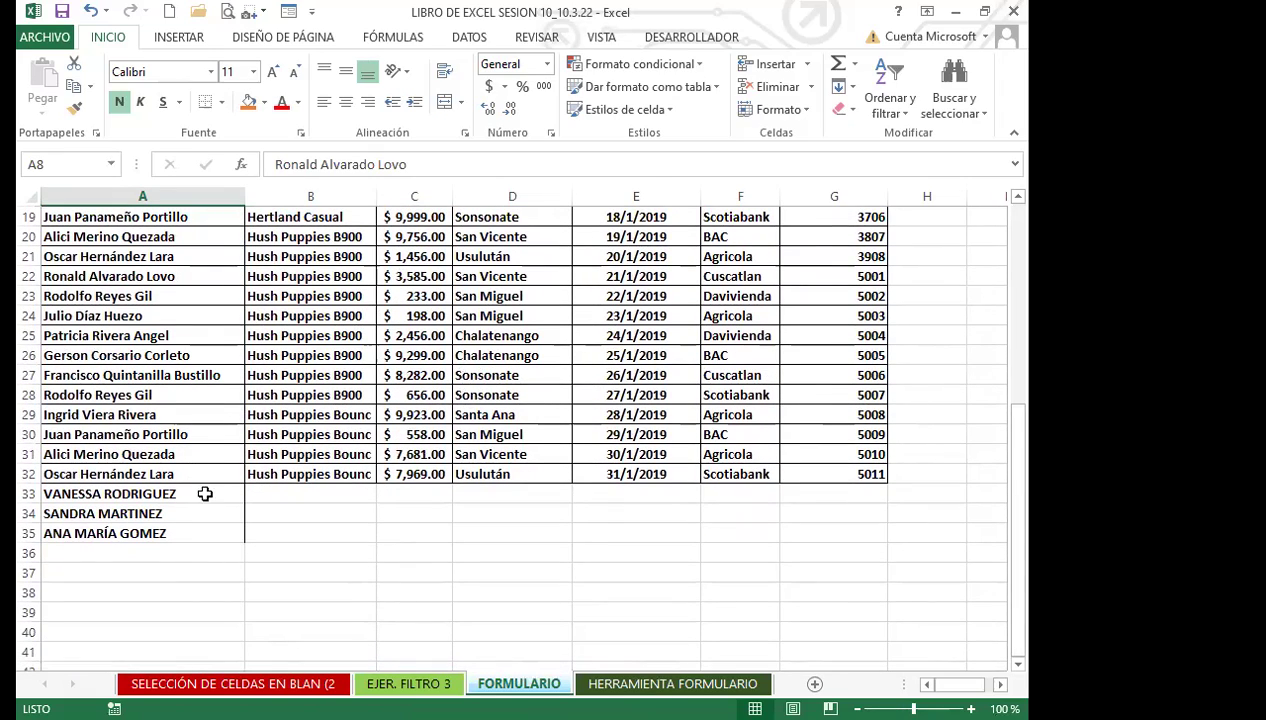
pyautogui.click(212, 494)
pyautogui.moveTo(212, 508); pyautogui.dragTo(192, 545)
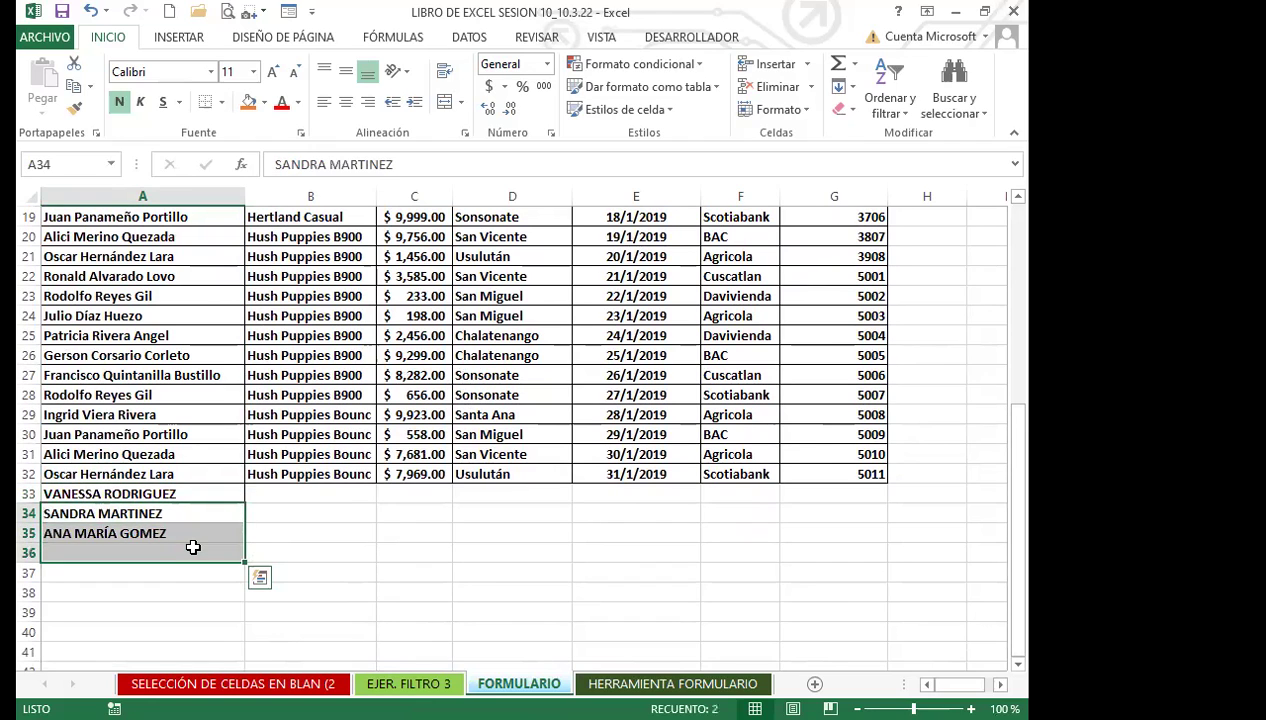
# Delete the names in A34 and A35 and return to the new row 33.
pyautogui.press('Delete')
pyautogui.click(188, 546)
pyautogui.click(158, 494)
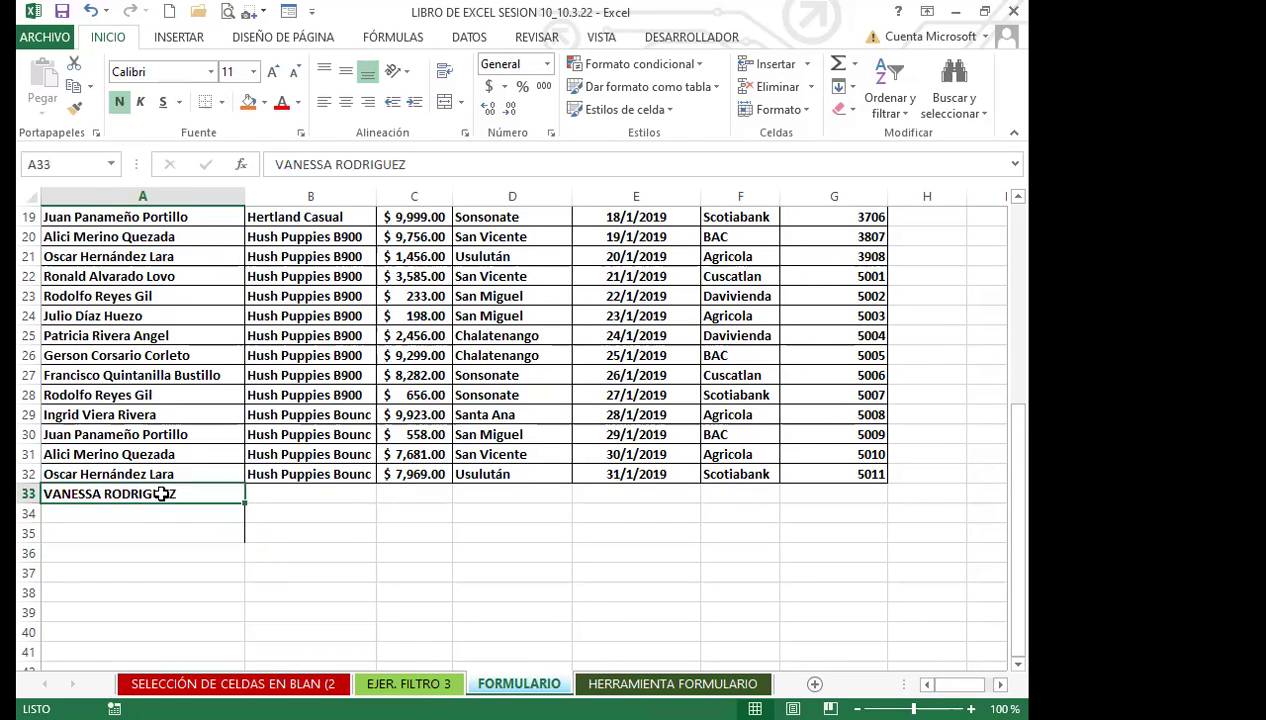
# Fill row 33 with product HUSH, payment 78458 and zone Santa Ana.
pyautogui.click(280, 494)
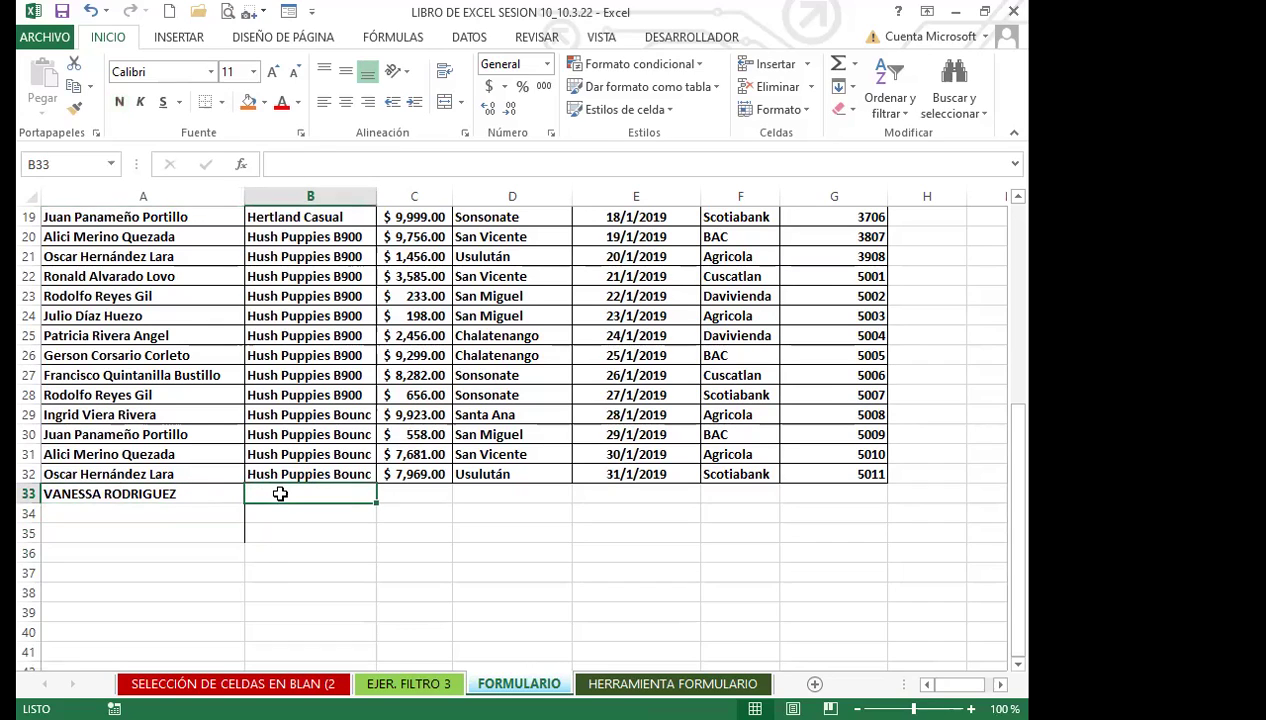
pyautogui.write('HUS')
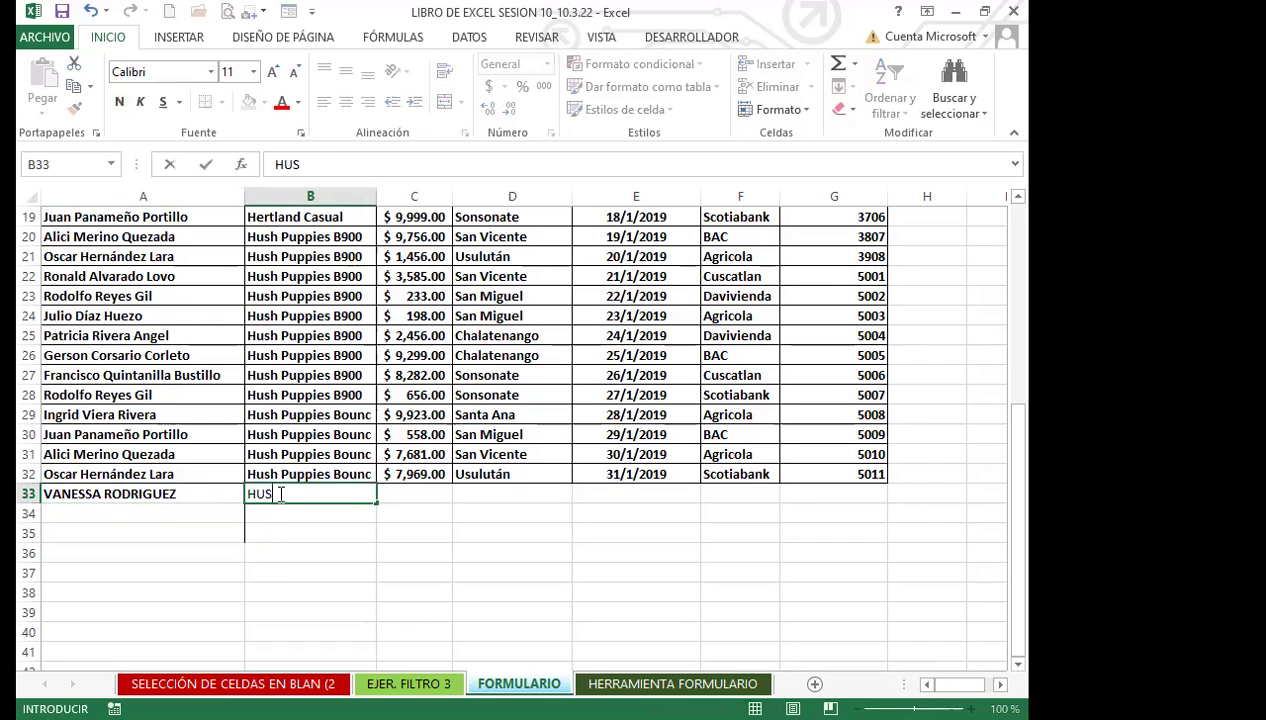
pyautogui.write('H')
pyautogui.press('Tab')
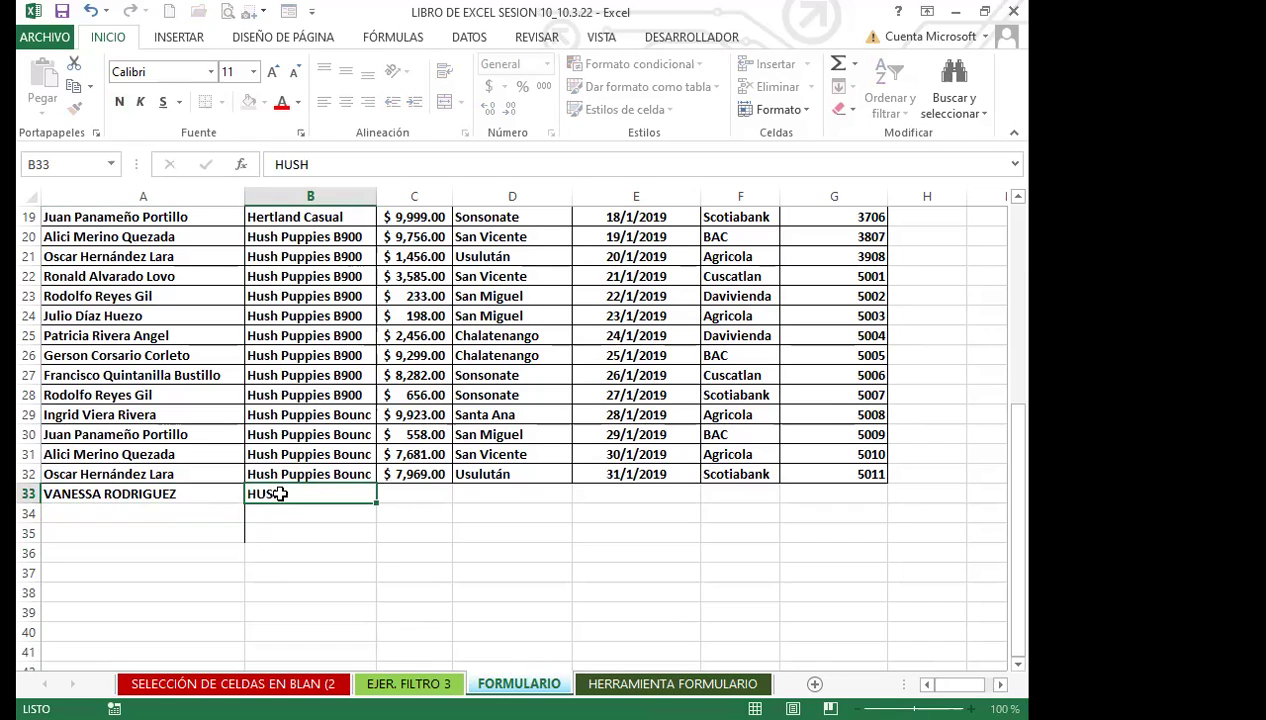
pyautogui.write('78458')
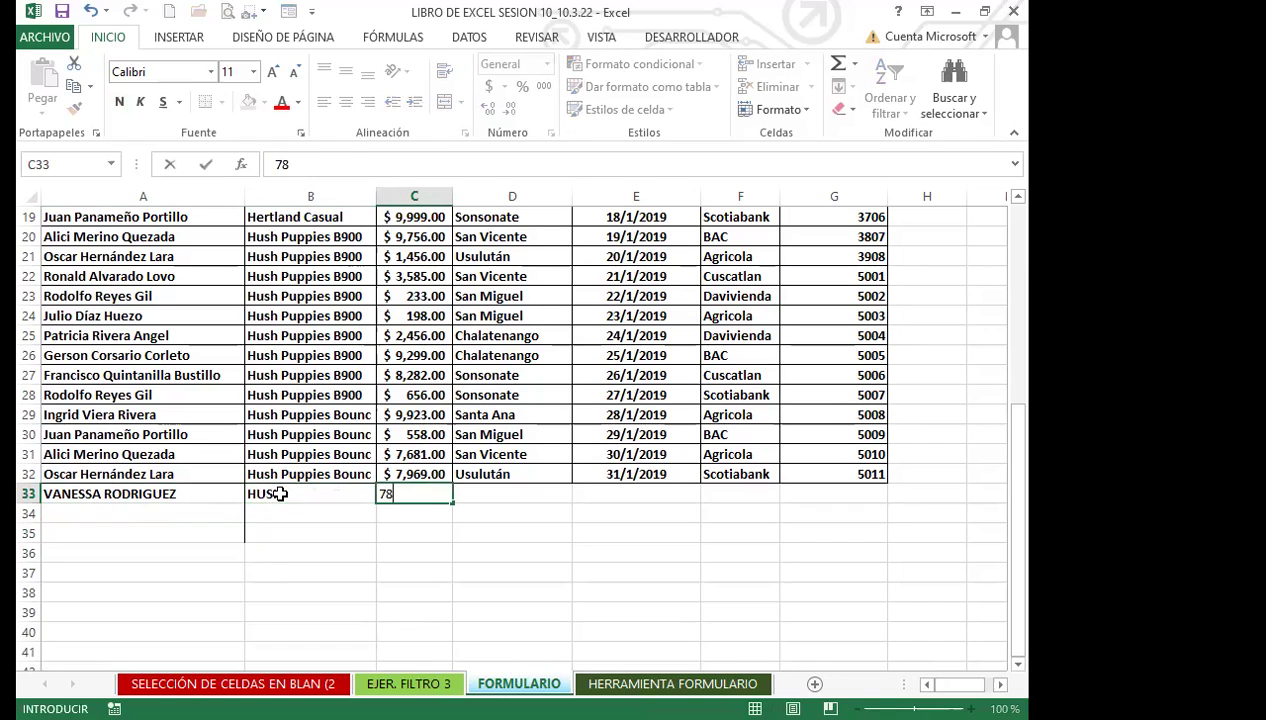
pyautogui.press('Tab')
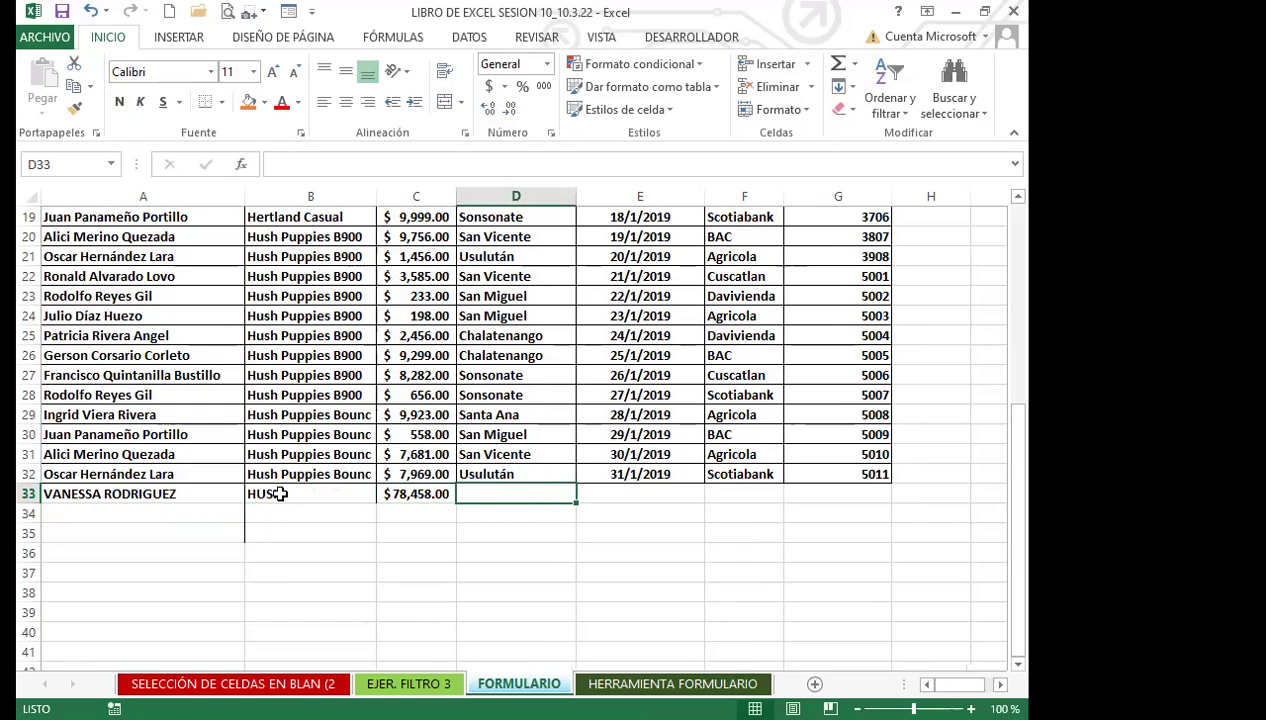
pyautogui.write('SANTA AN')
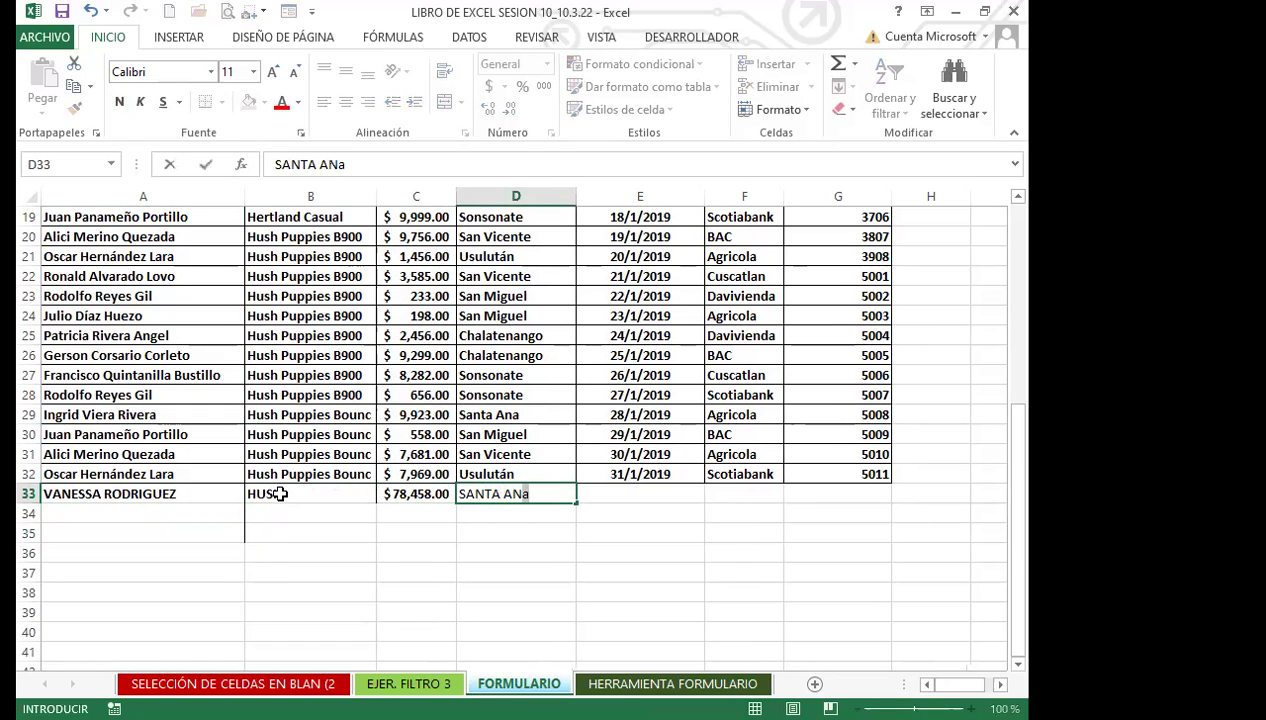
pyautogui.press('Tab')
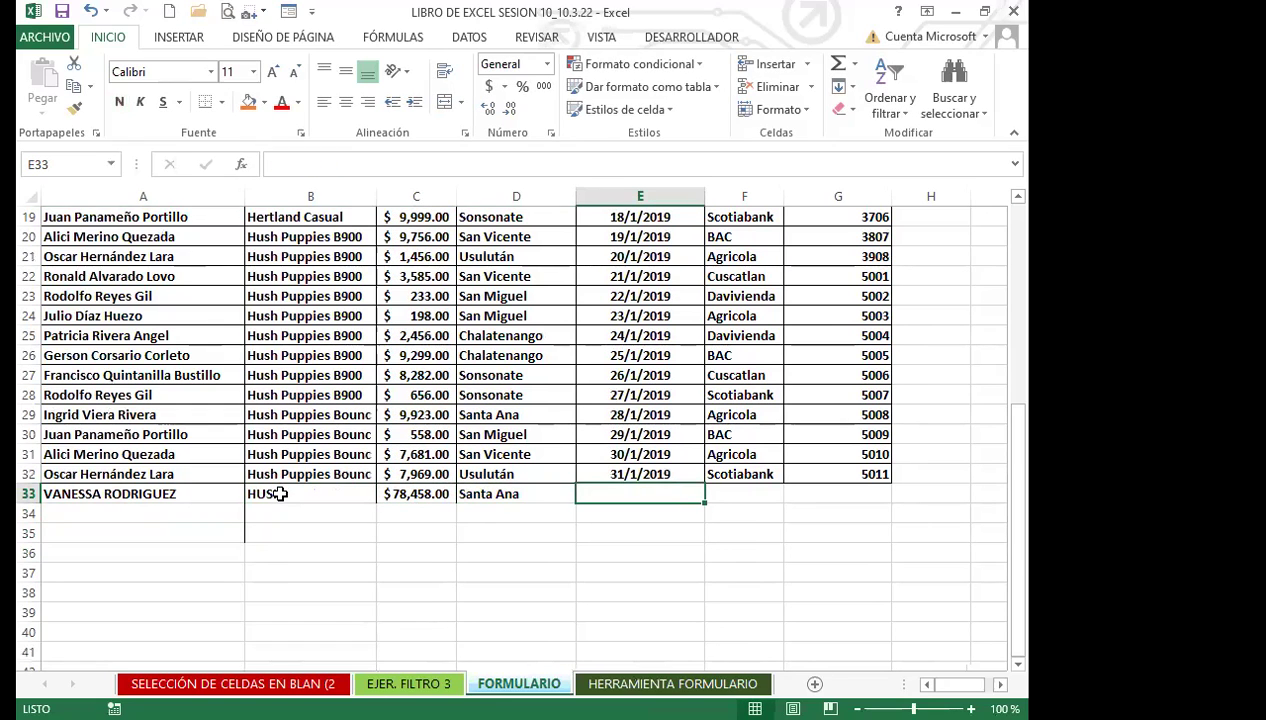
# Complete row 33 with date 12/2/2020, bank Agricola and code 5510.
pyautogui.write('12/2/200')
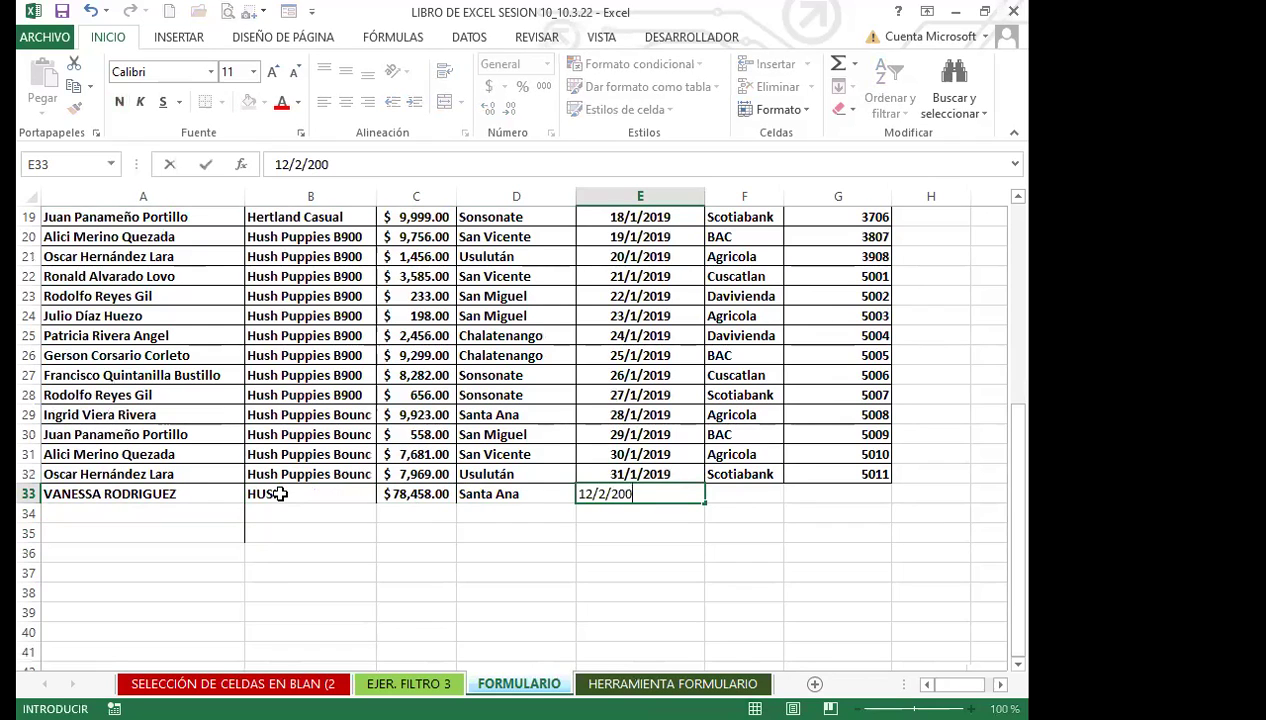
pyautogui.press('BackSpace')
pyautogui.write('20')
pyautogui.press('Tab')
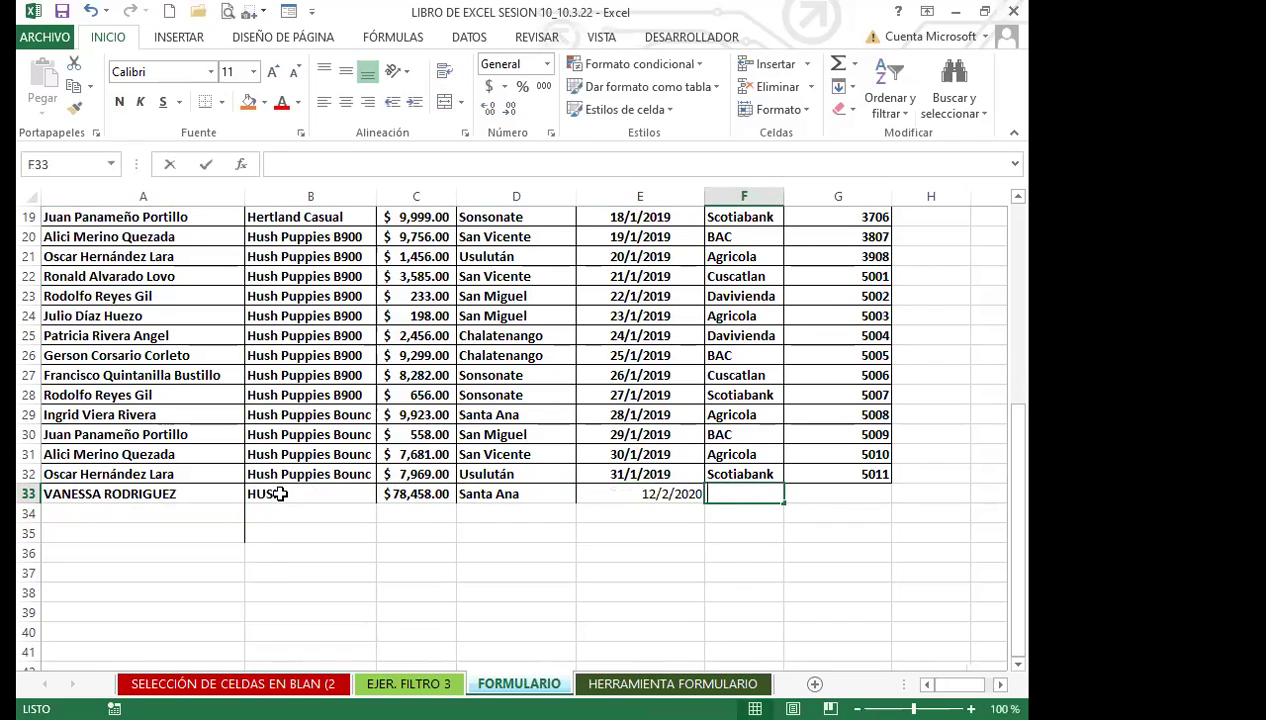
pyautogui.write('AG')
pyautogui.press('Tab')
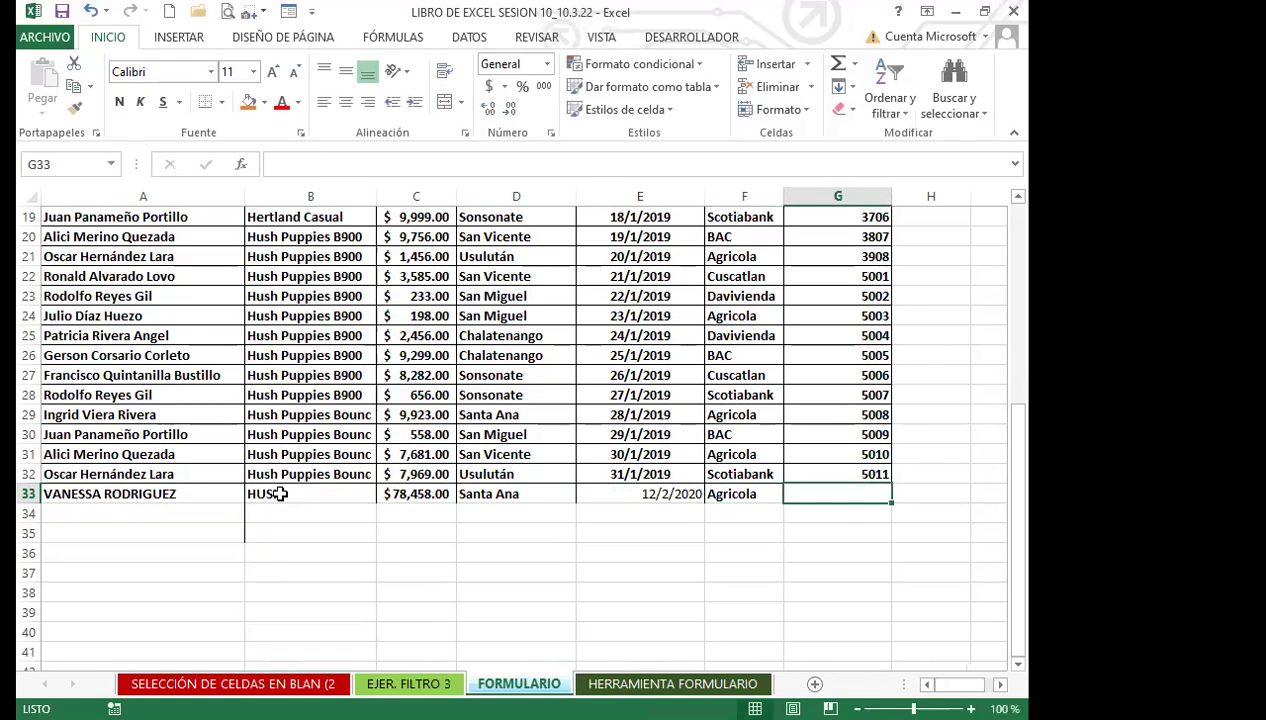
pyautogui.write('5510')
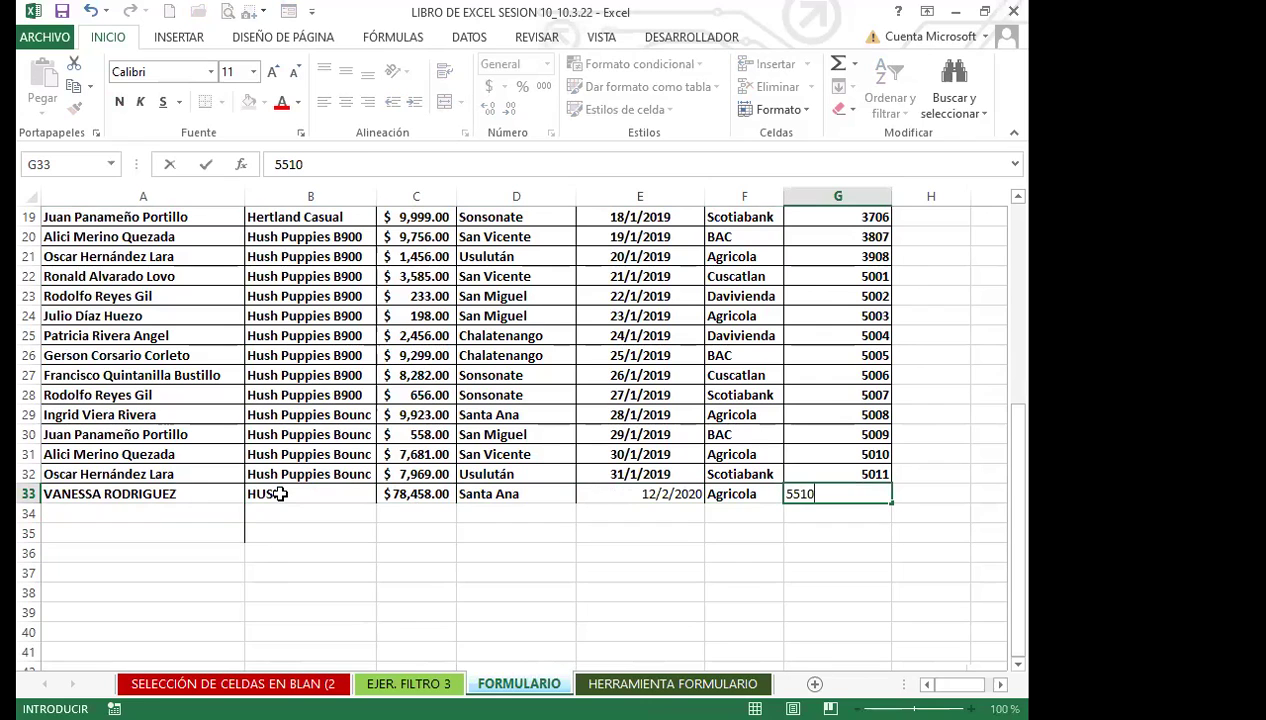
pyautogui.press('Return')
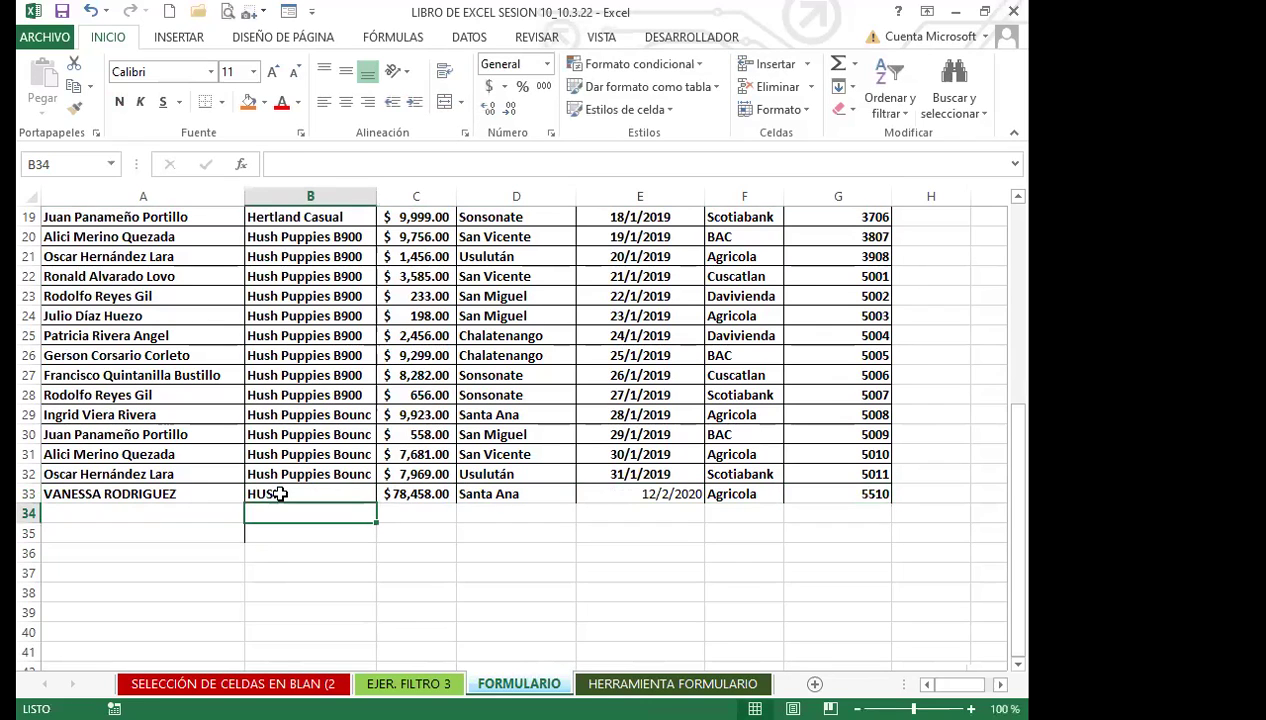
pyautogui.press('Left')
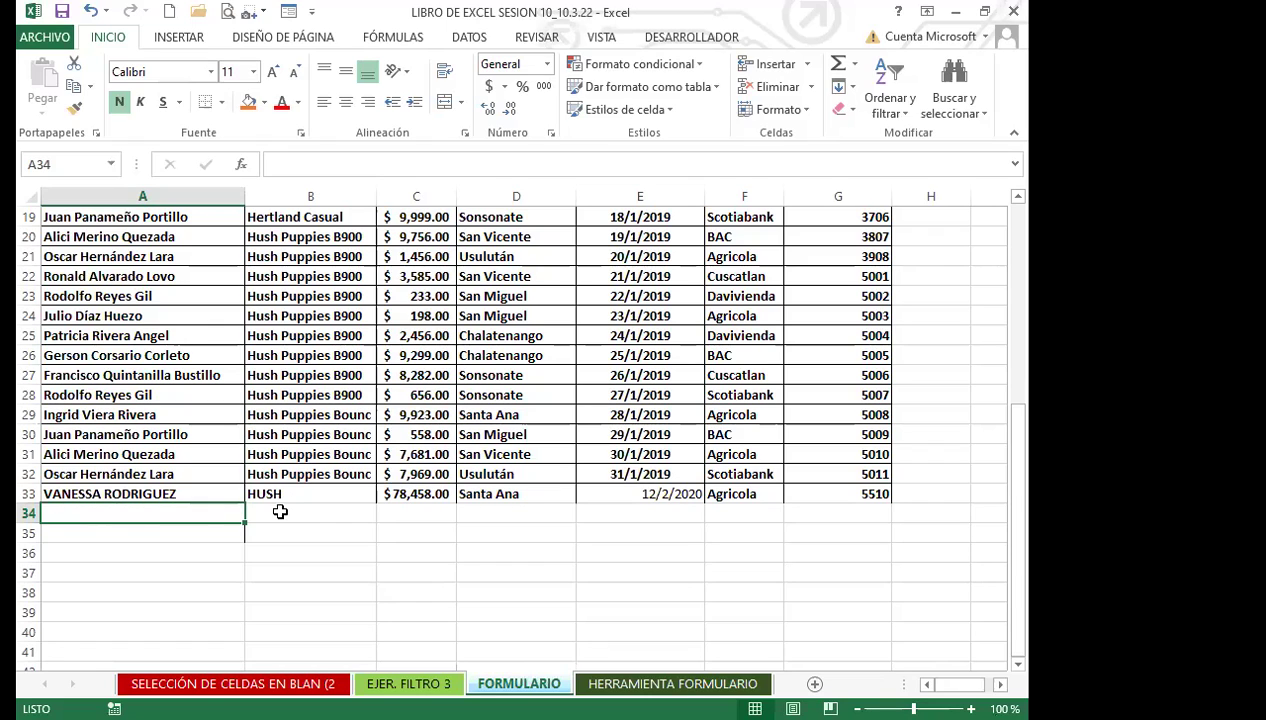
# Remove the Form button from the Quick Access Toolbar and open Excel Options.
pyautogui.rightClick(290, 14)
pyautogui.click(334, 34)
pyautogui.click(58, 36)
pyautogui.click(70, 481)
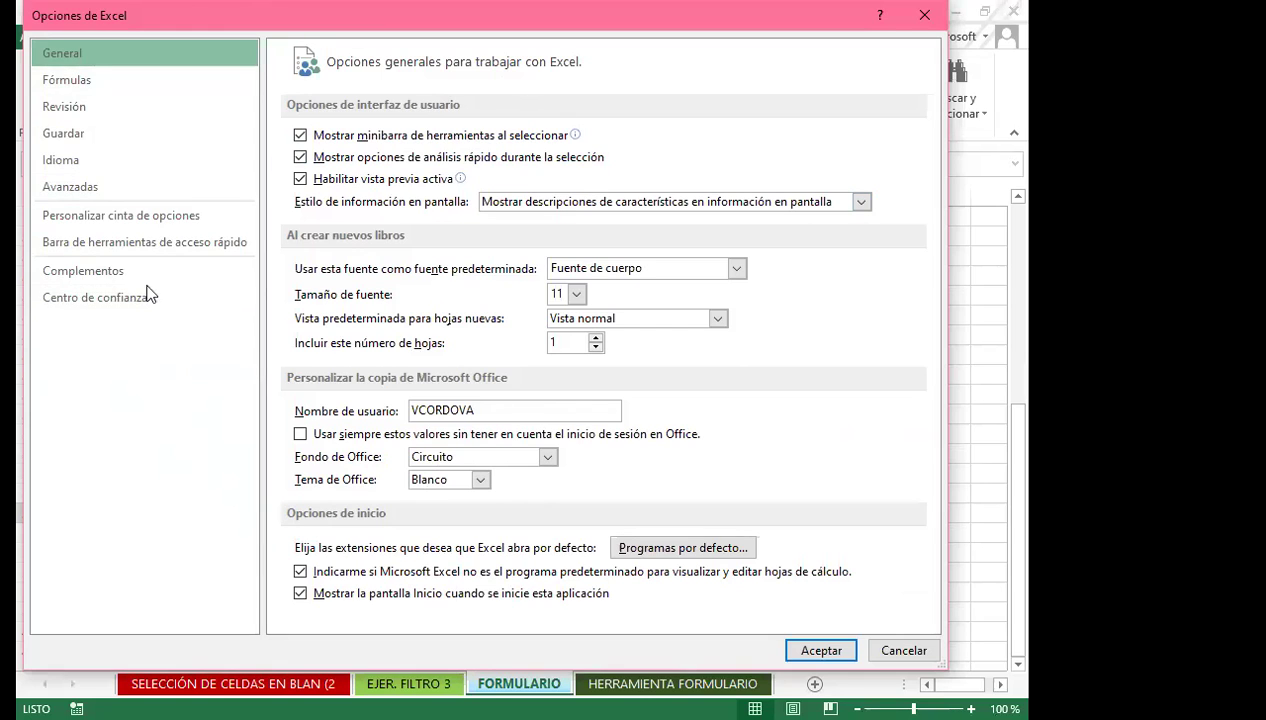
# View the Quick Access Toolbar settings page, then close Excel Options without changes.
pyautogui.click(128, 249)
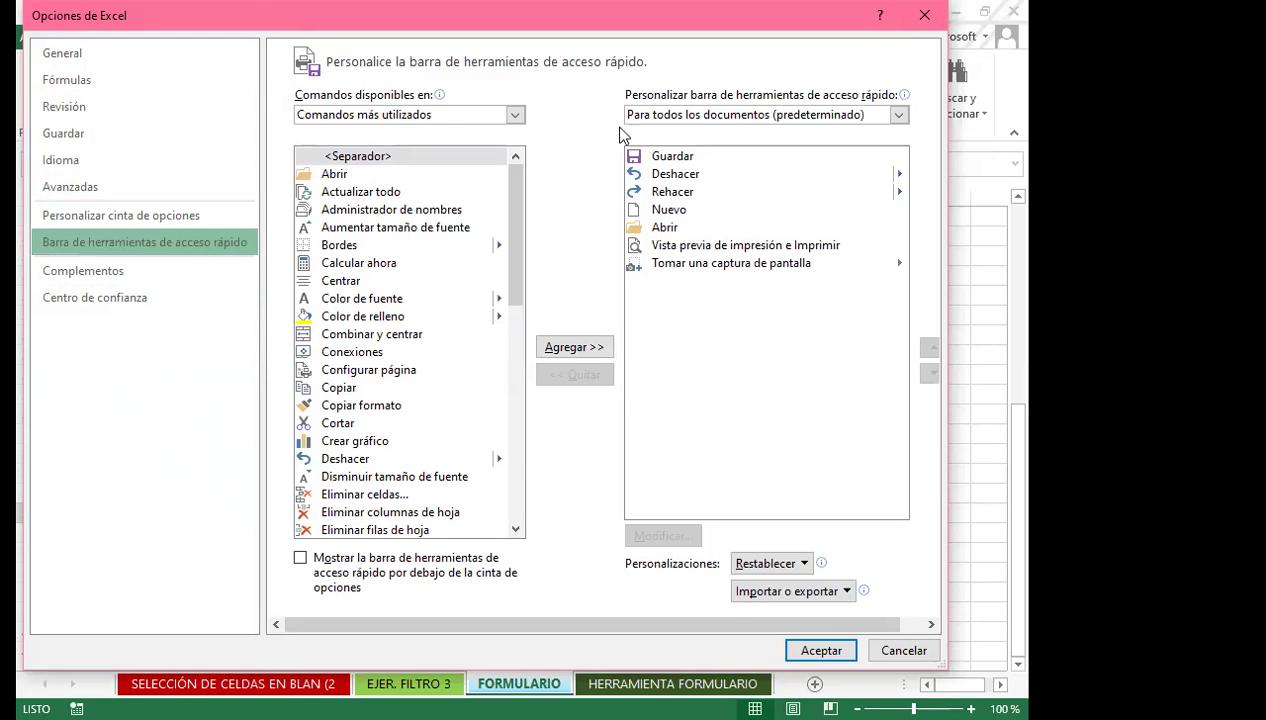
pyautogui.press('Escape')
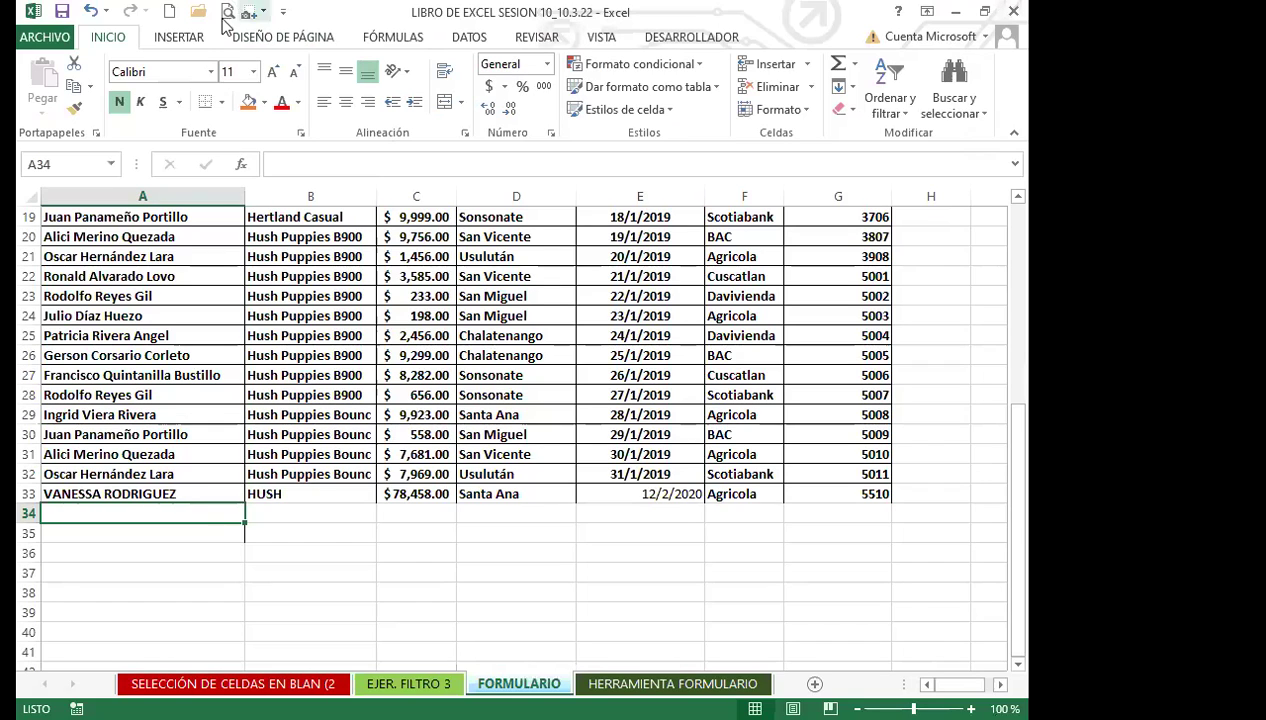
# Open the Quick Access Toolbar's Más comandos... customization page.
pyautogui.click(284, 12)
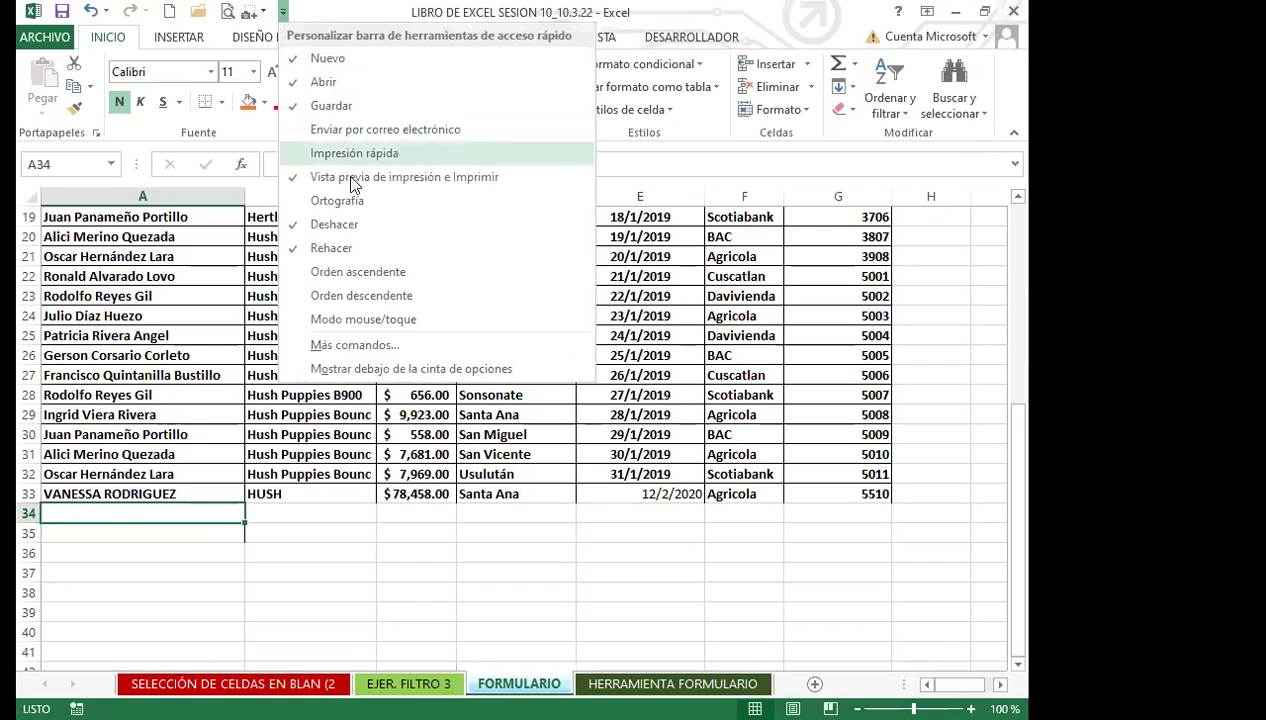
pyautogui.click(361, 348)
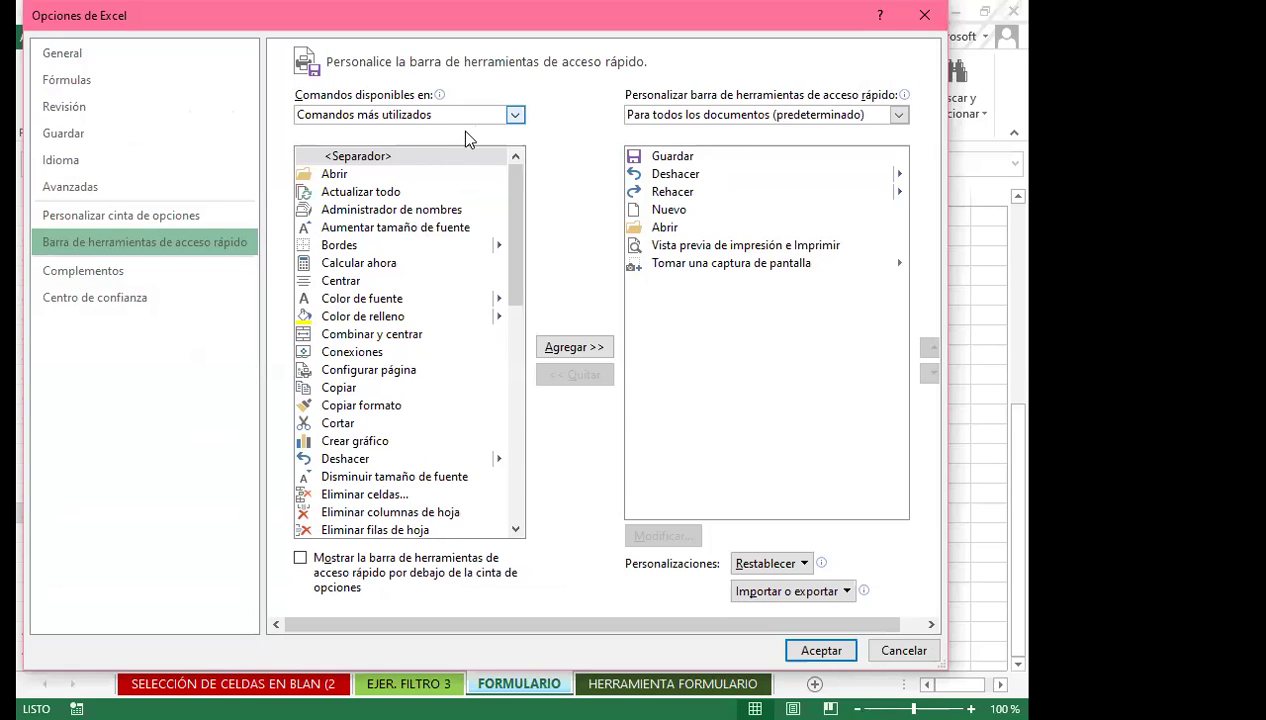
# Show Todos los comandos and scroll the list down toward Formulario....
pyautogui.click(516, 115)
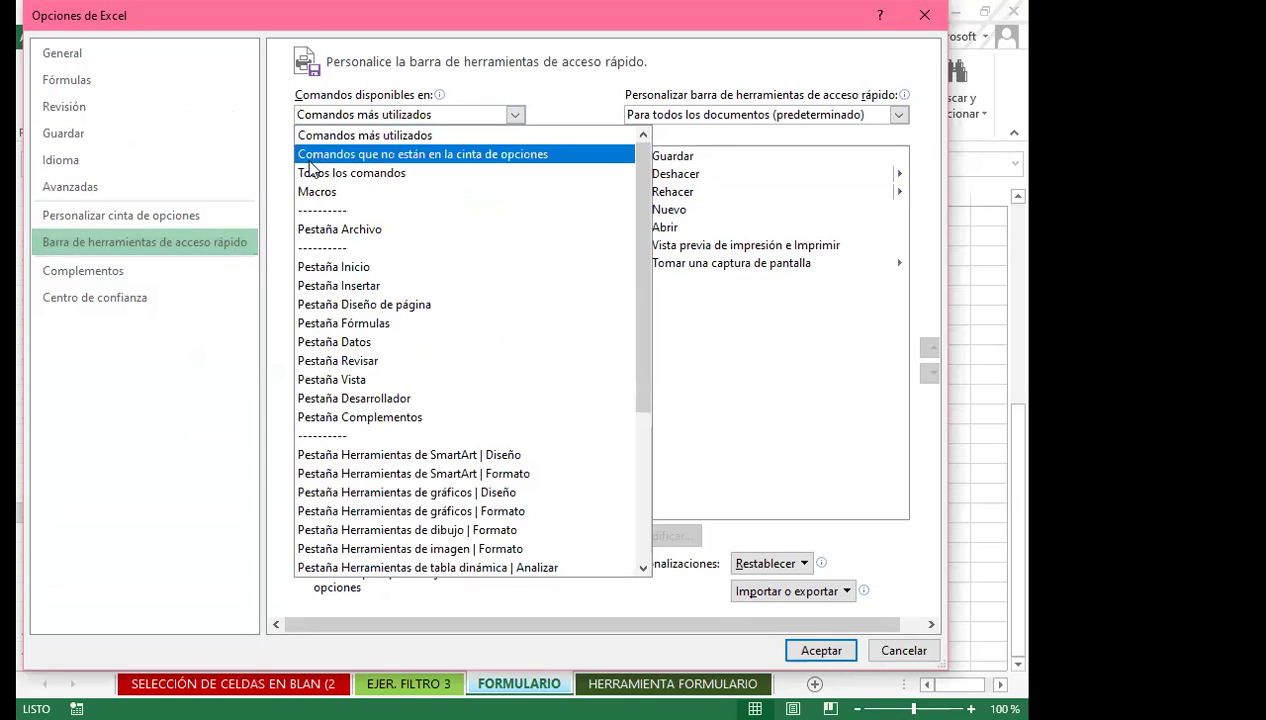
pyautogui.click(378, 175)
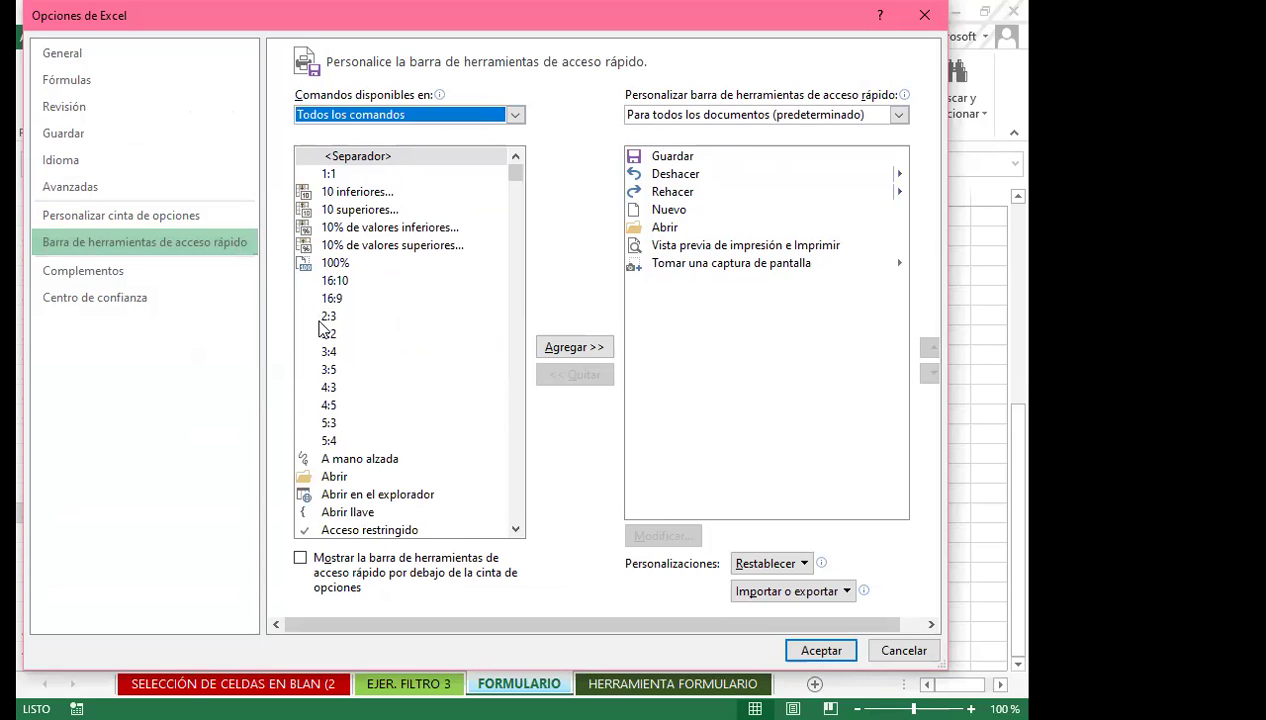
pyautogui.scroll(-2, 365, 442)
pyautogui.scroll(-20, 366, 442)
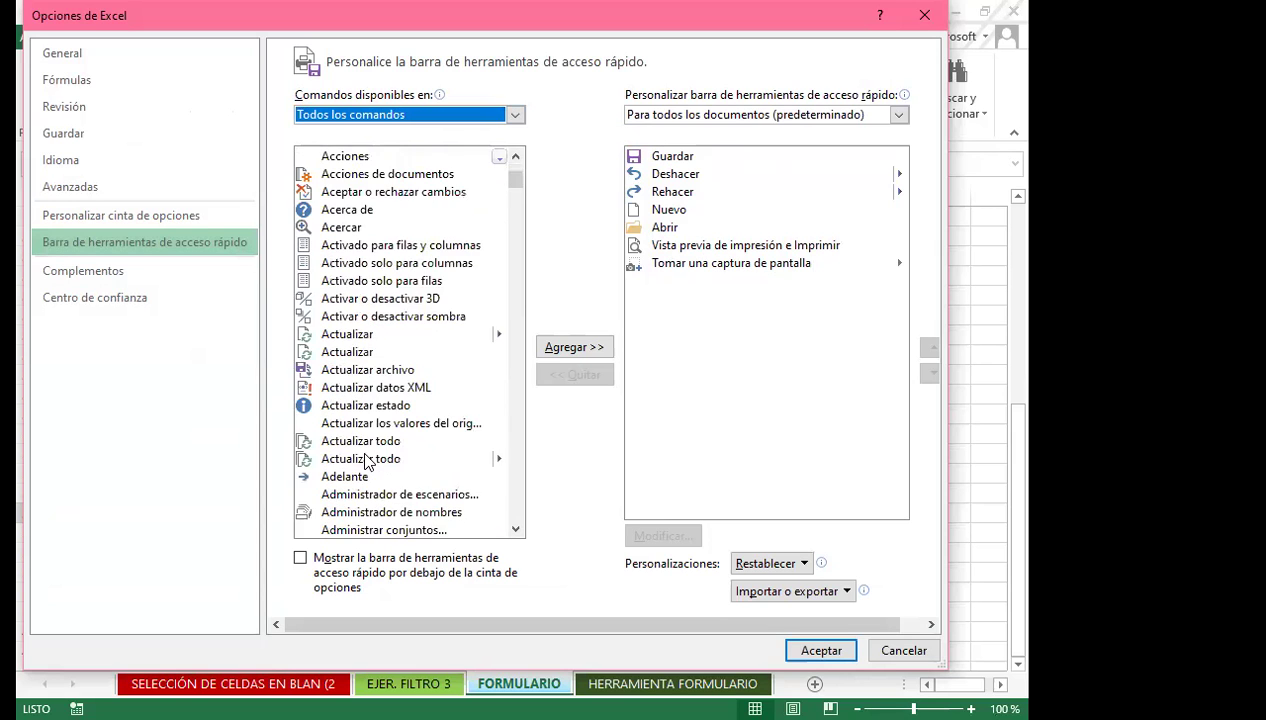
pyautogui.scroll(-20, 369, 461)
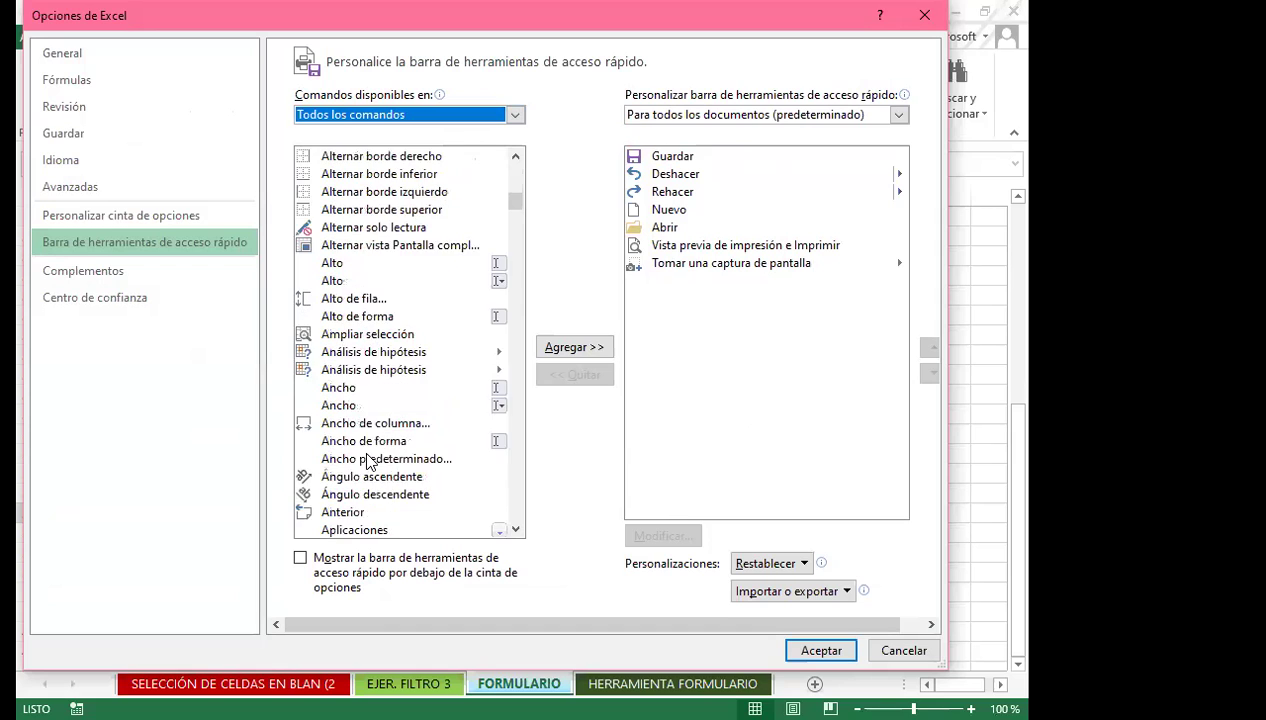
pyautogui.scroll(-20, 369, 461)
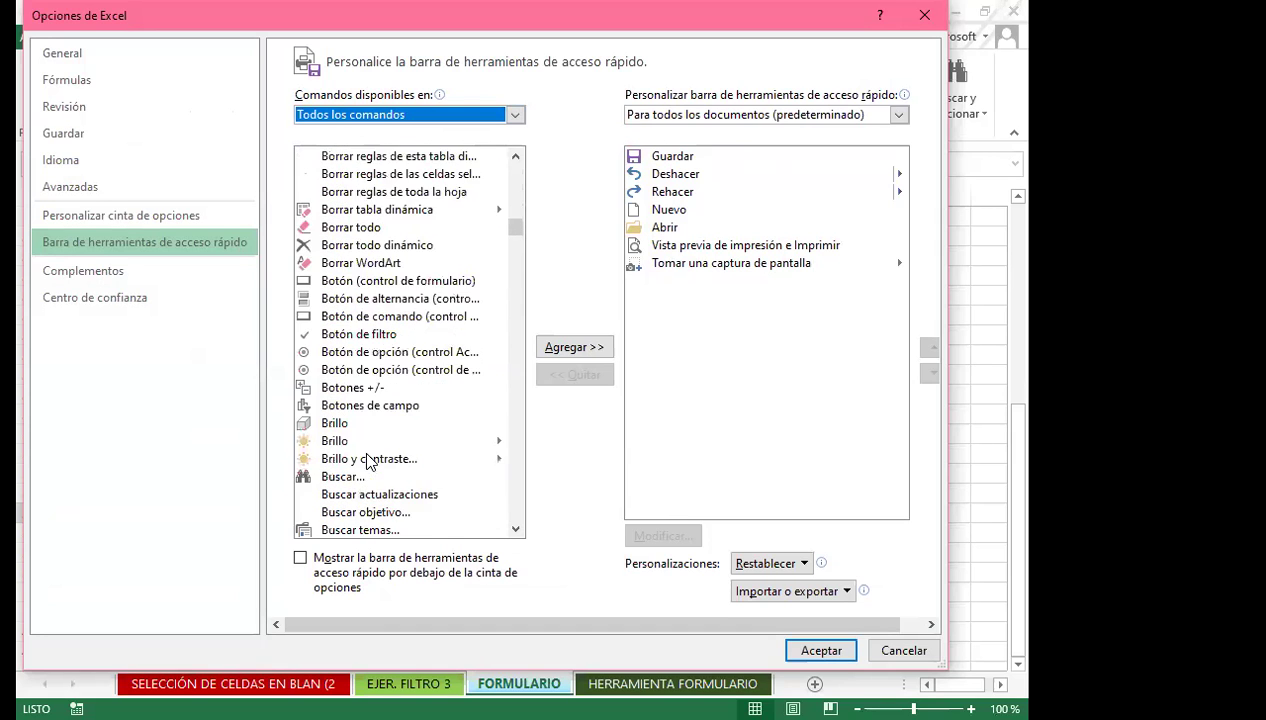
pyautogui.scroll(-20, 372, 462)
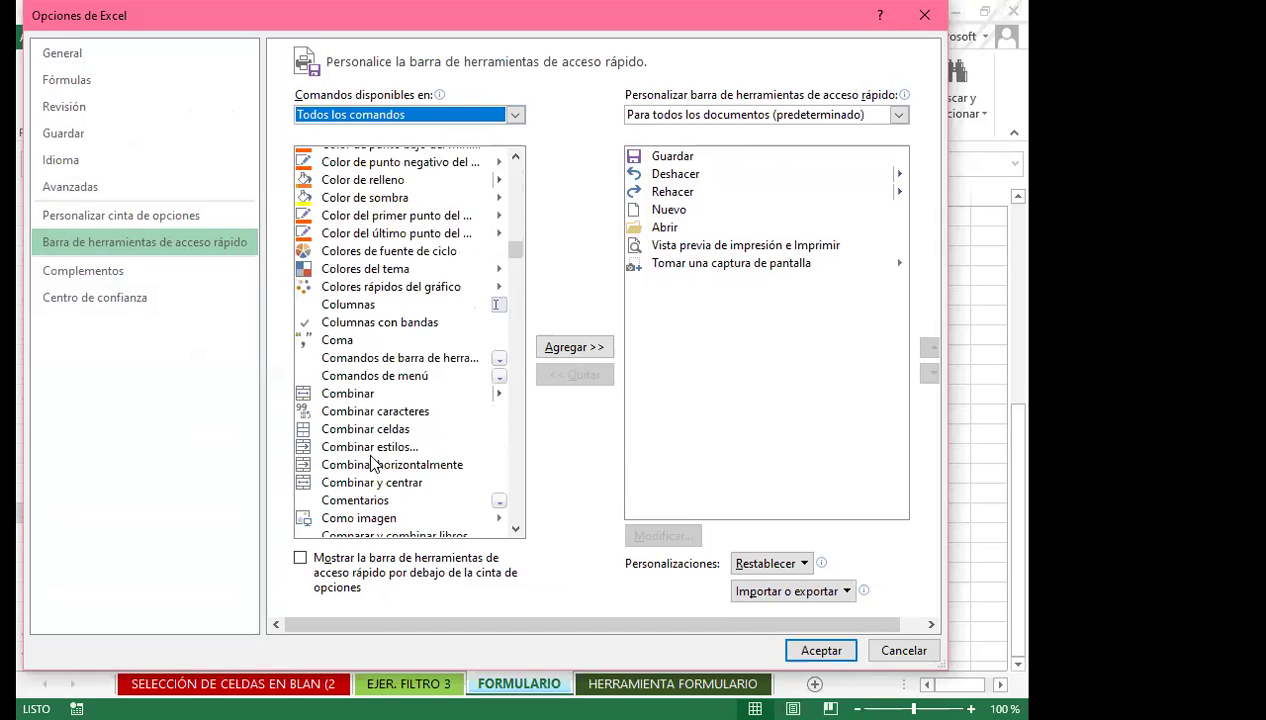
pyautogui.moveTo(515, 268); pyautogui.dragTo(522, 328)
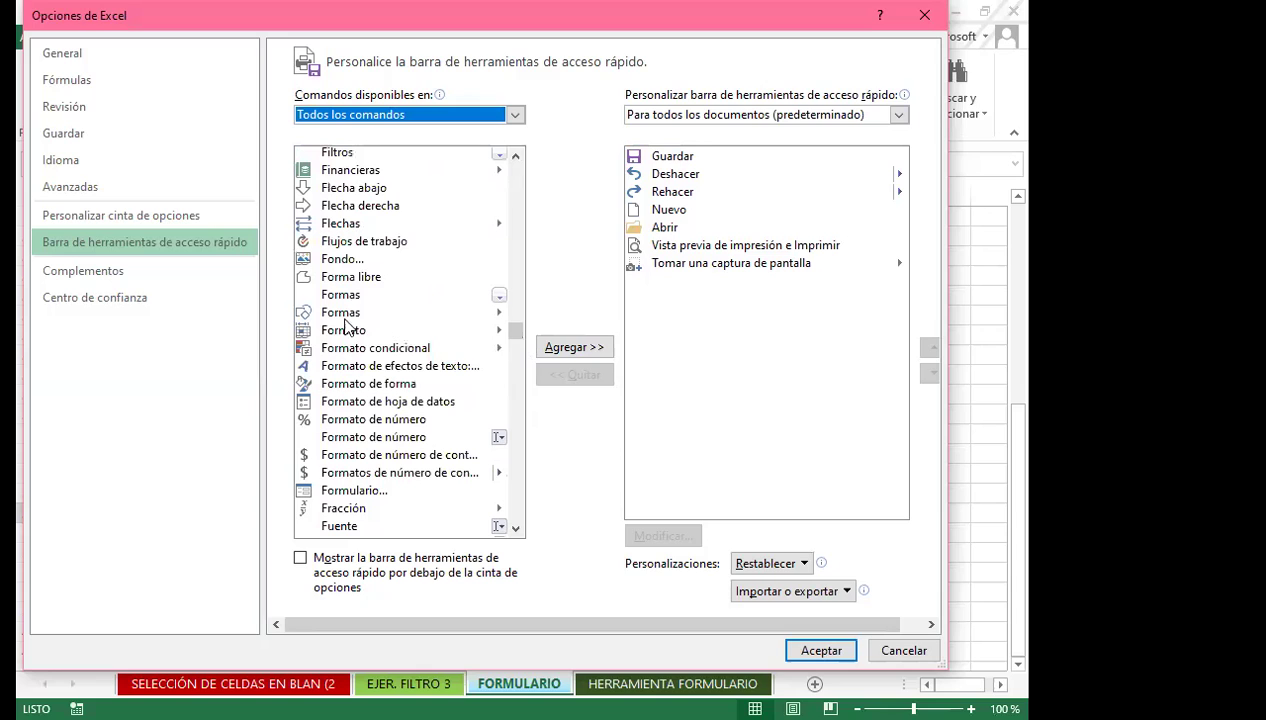
# Add Formulario... to the Quick Access Toolbar list and move the dialog aside.
pyautogui.click(345, 490)
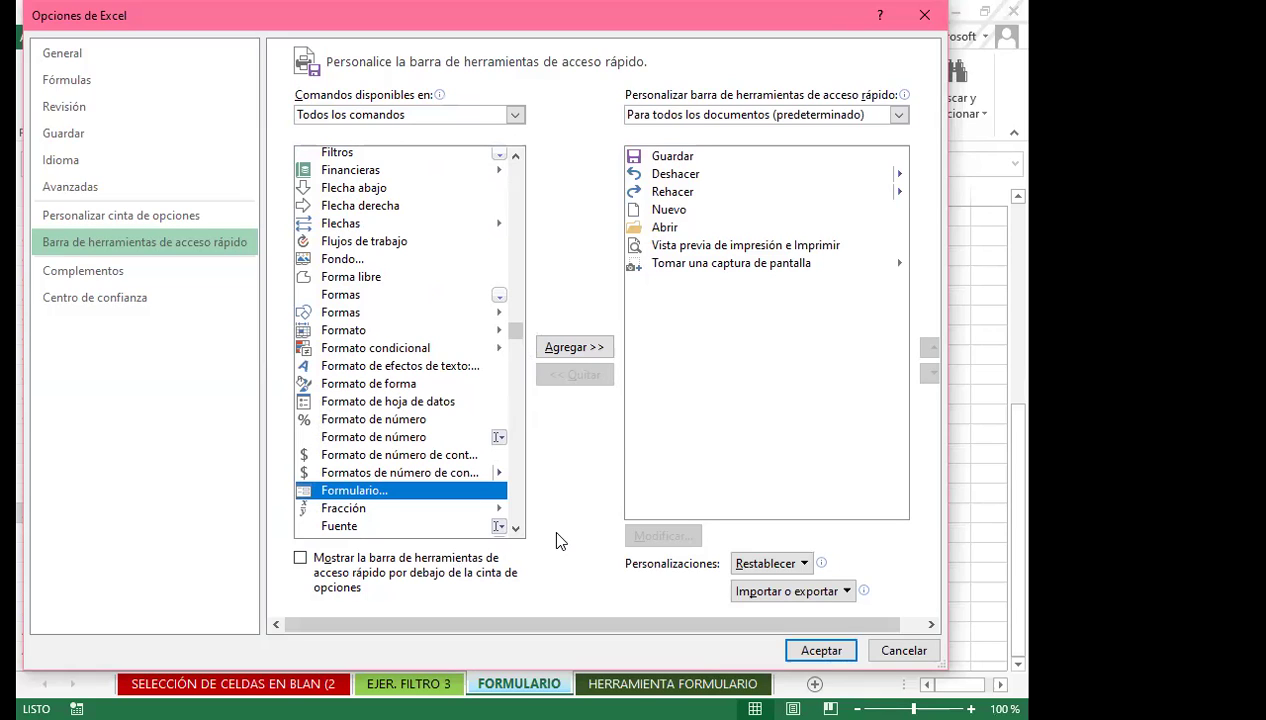
pyautogui.click(589, 352)
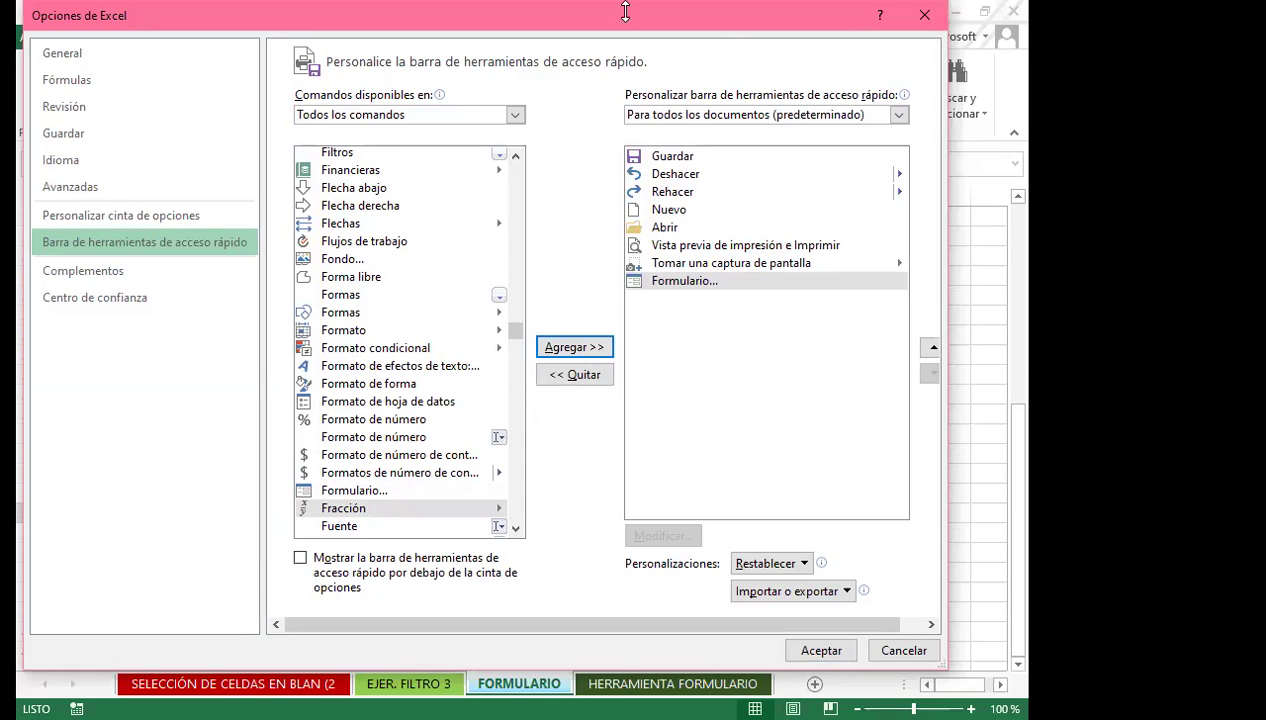
pyautogui.moveTo(625, 11); pyautogui.dragTo(535, 11)
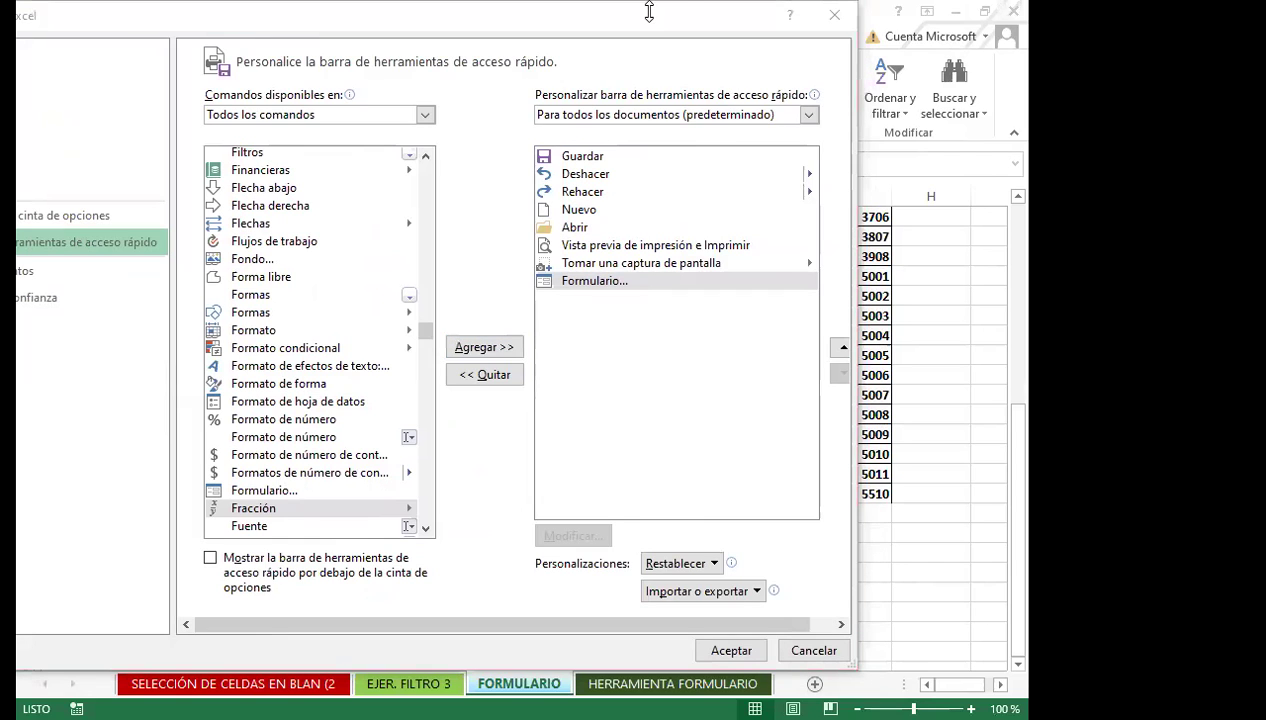
pyautogui.moveTo(686, 20); pyautogui.dragTo(715, 20)
# Confirm with Aceptar to save the Quick Access Toolbar change.
pyautogui.click(760, 605)
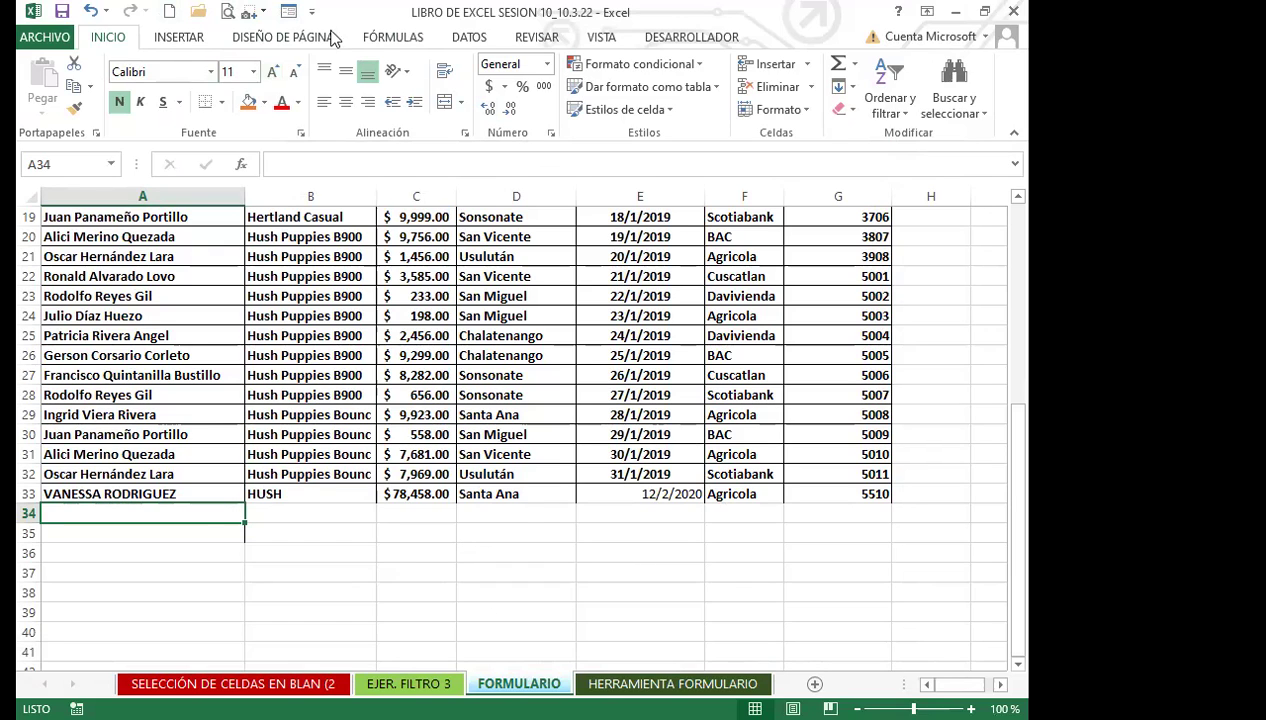
# Remove the Form shortcut again and reopen the Más comandos settings.
pyautogui.rightClick(289, 14)
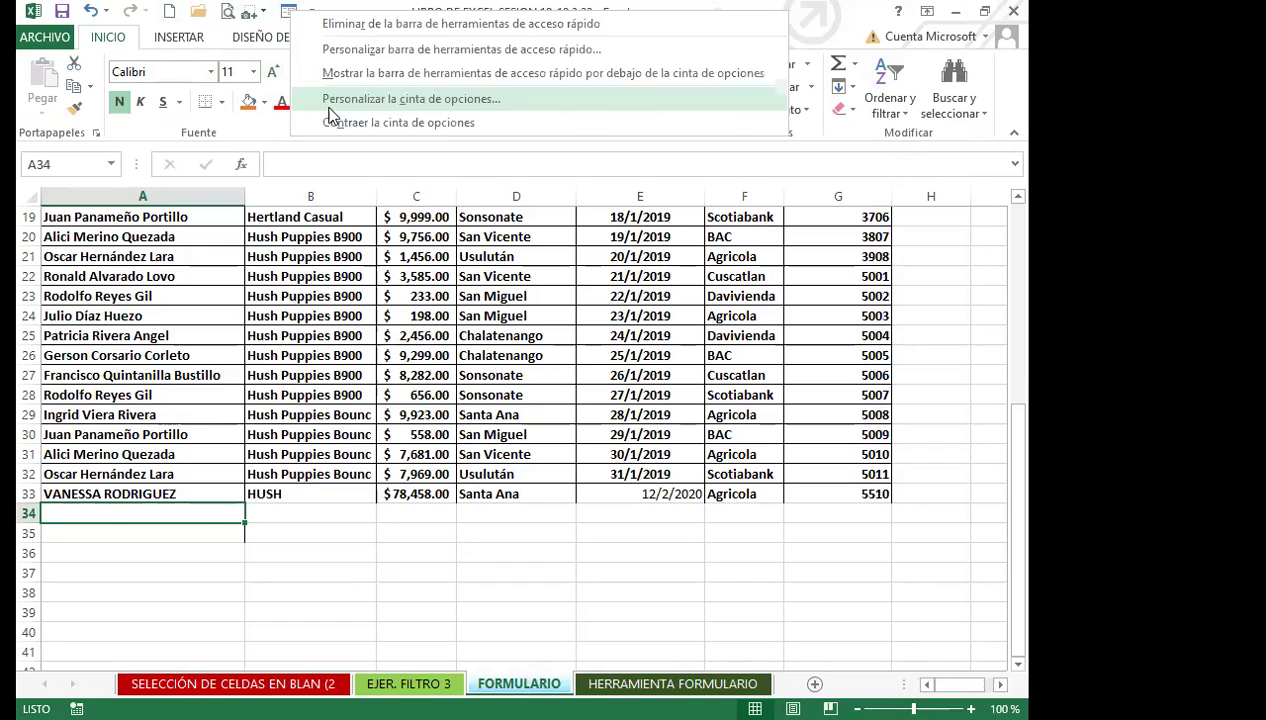
pyautogui.click(310, 26)
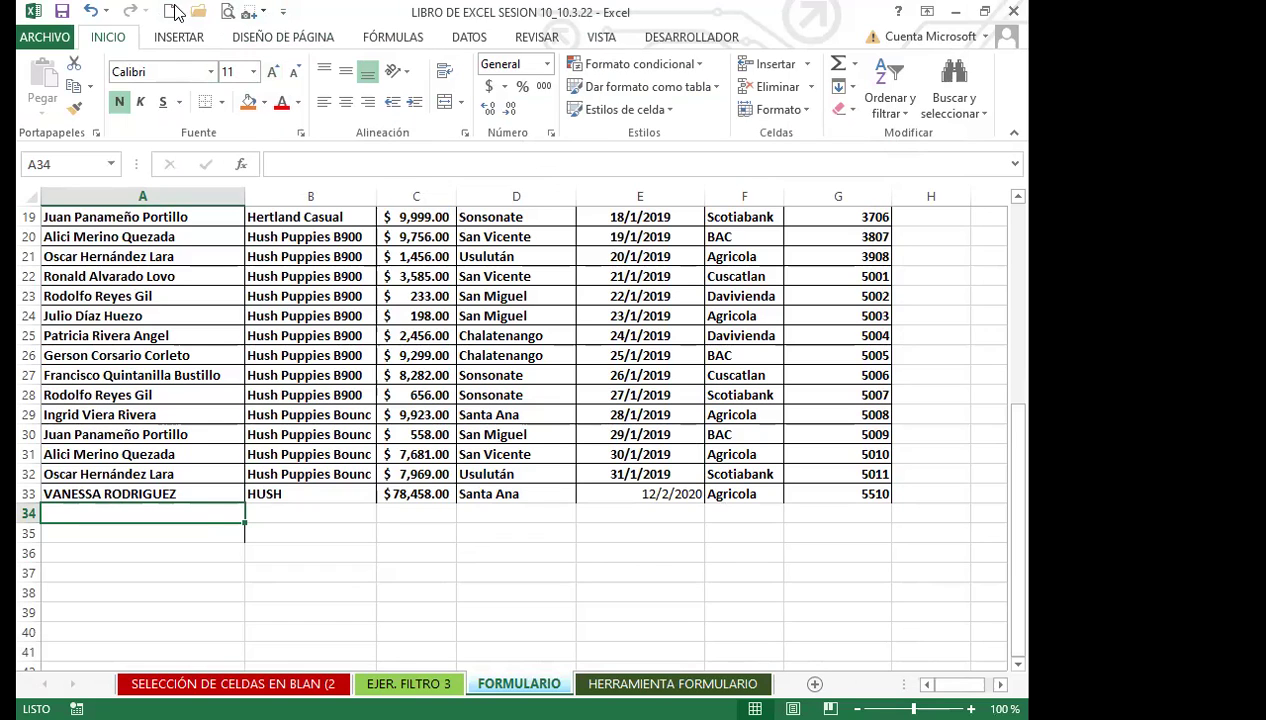
pyautogui.click(283, 12)
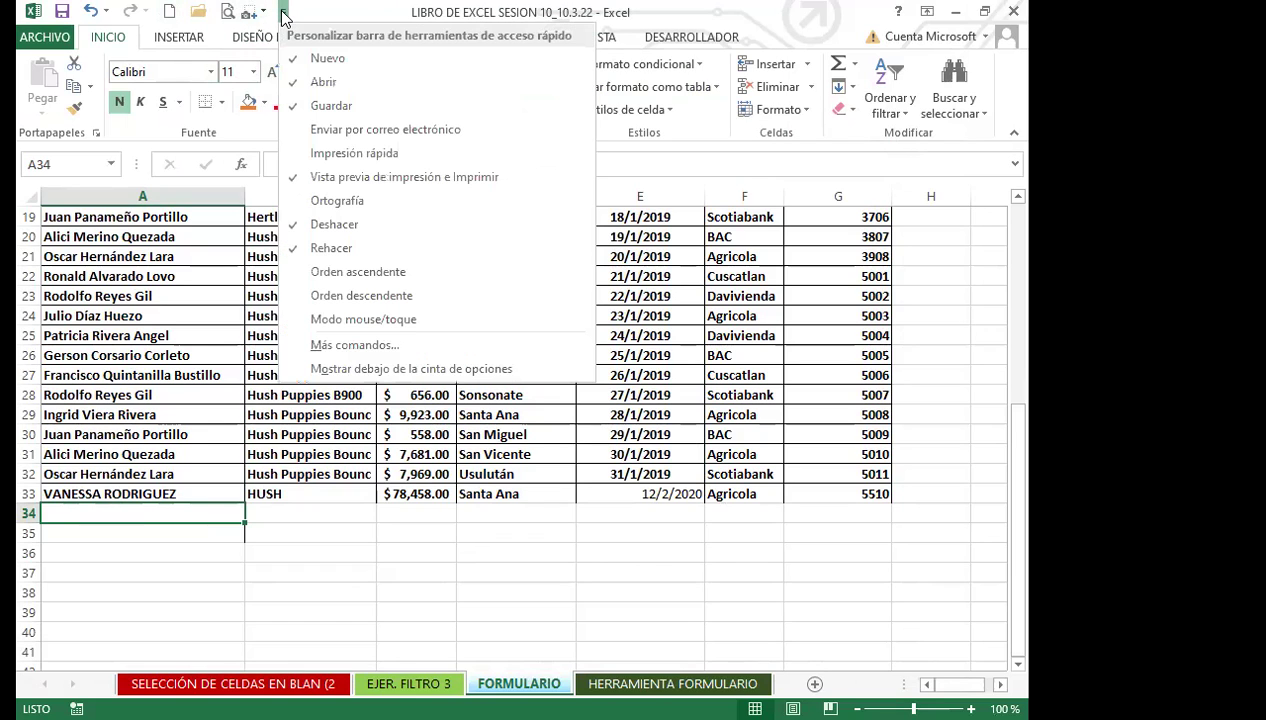
pyautogui.click(356, 346)
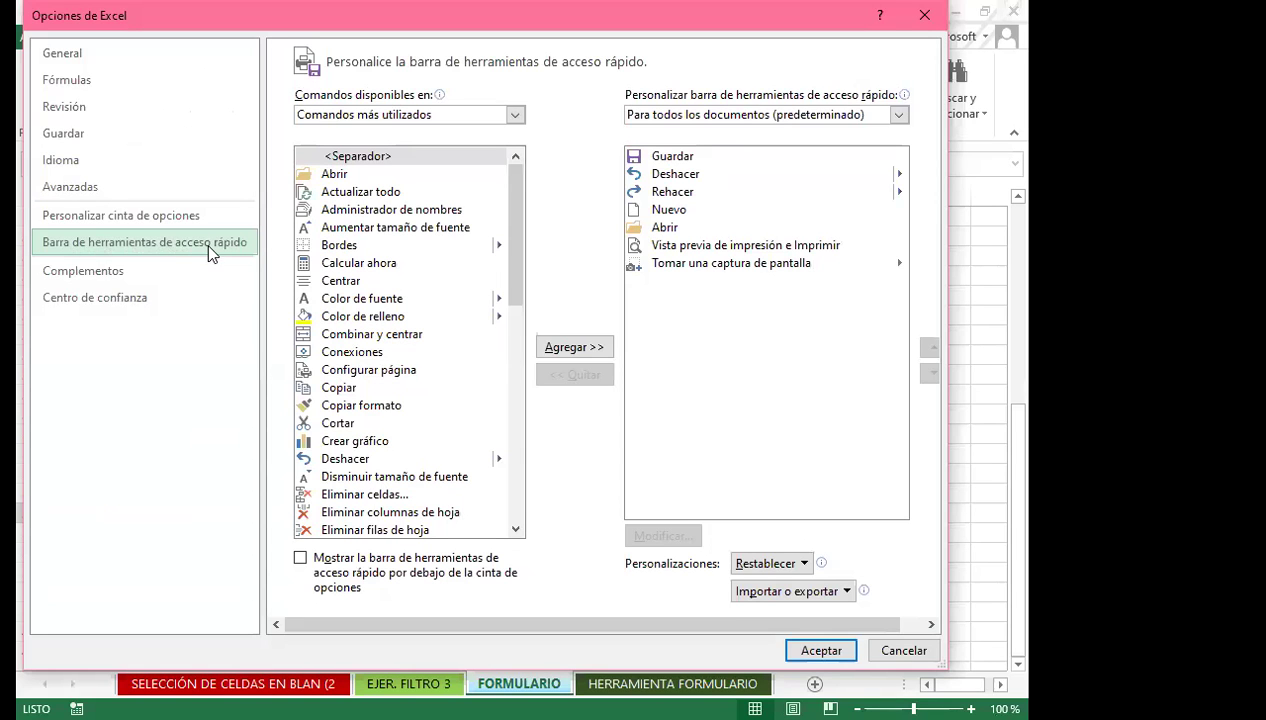
# List Todos los comandos and jump to the F commands to find Formulario....
pyautogui.click(515, 116)
pyautogui.click(381, 178)
pyautogui.moveTo(517, 176); pyautogui.dragTo(517, 240)
pyautogui.click(358, 357)
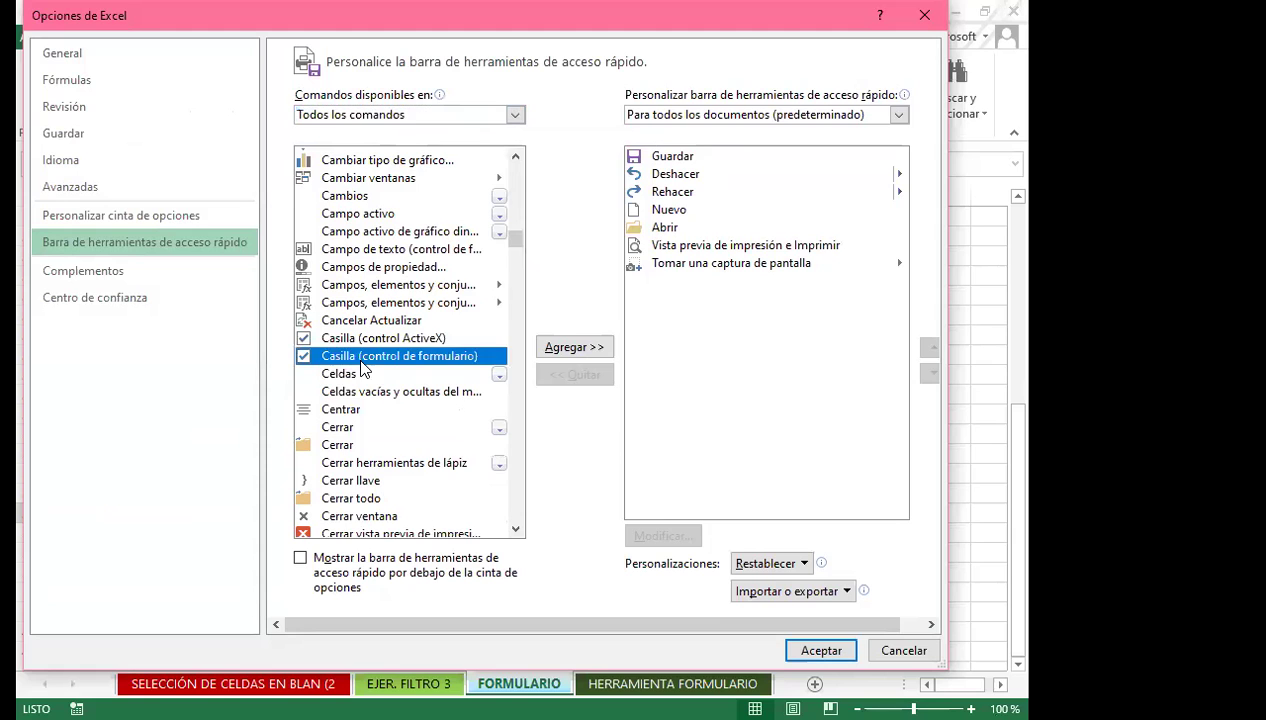
pyautogui.press('f')
pyautogui.scroll(-1, 398, 468)
pyautogui.scroll(-3, 398, 472)
pyautogui.scroll(-2, 398, 466)
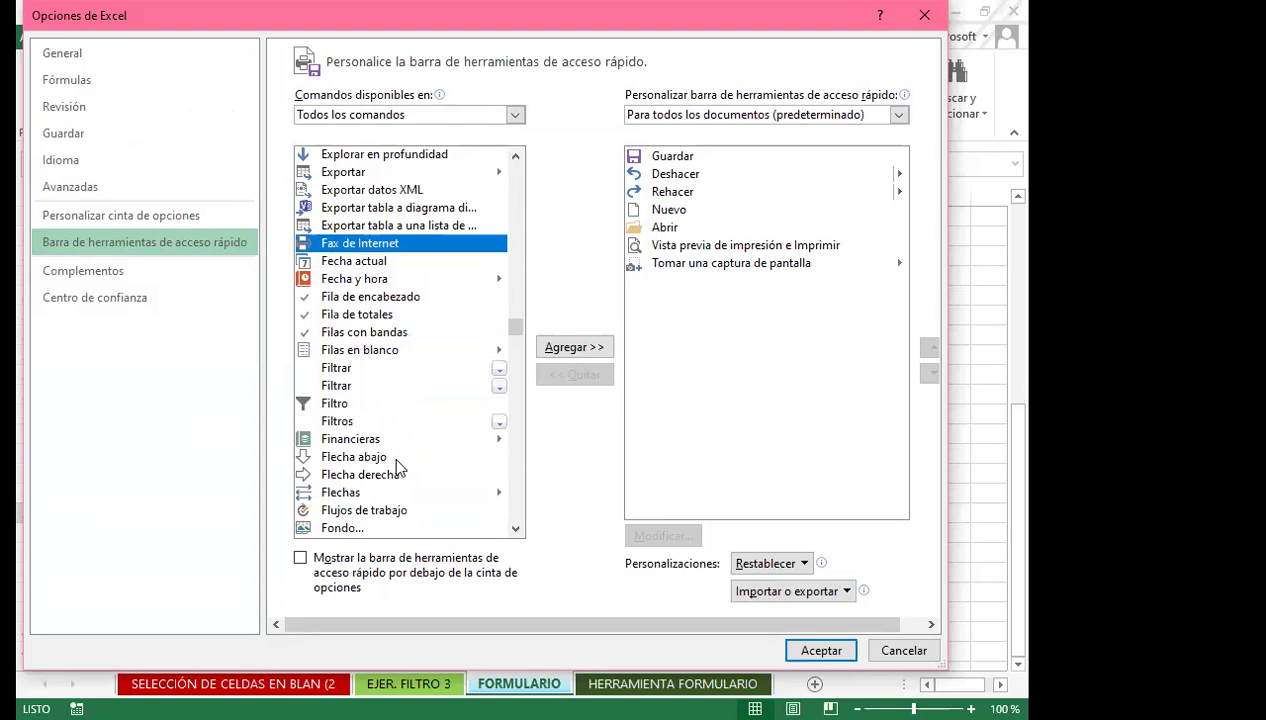
pyautogui.scroll(-1, 382, 445)
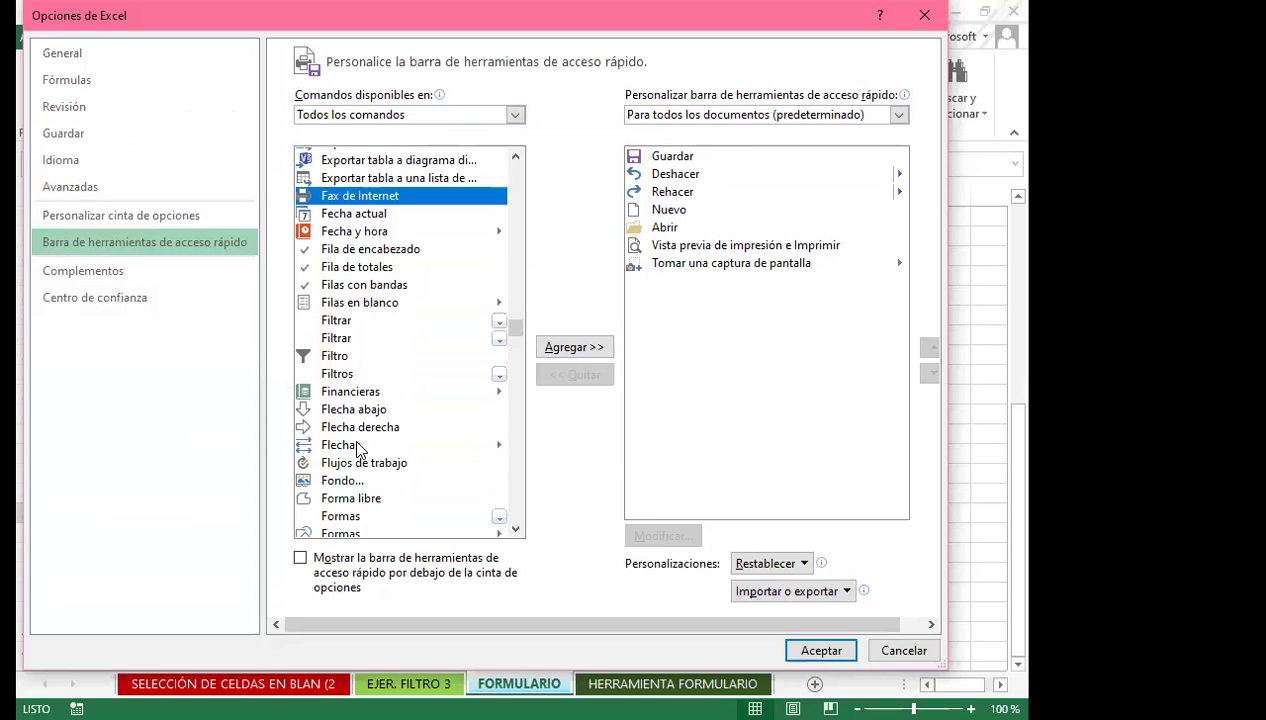
pyautogui.scroll(-5, 376, 452)
pyautogui.scroll(-2, 380, 458)
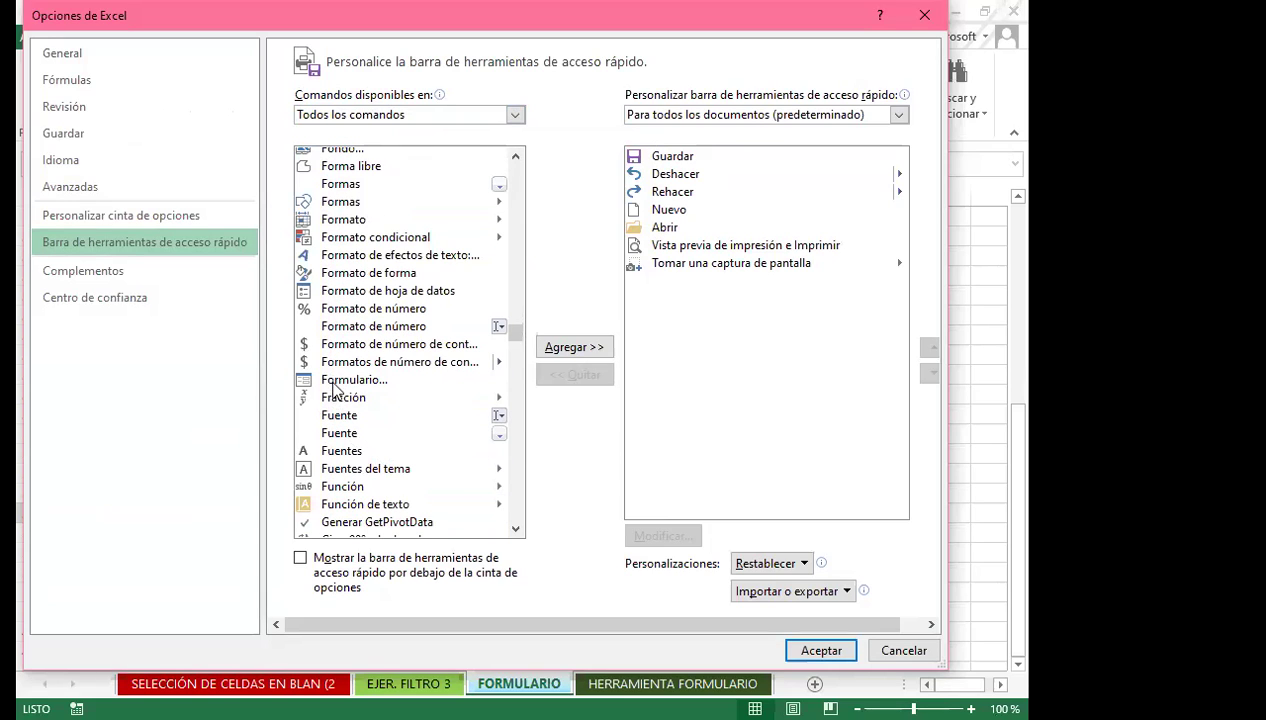
# Add Formulario... to the Quick Access Toolbar and confirm with Aceptar.
pyautogui.click(338, 386)
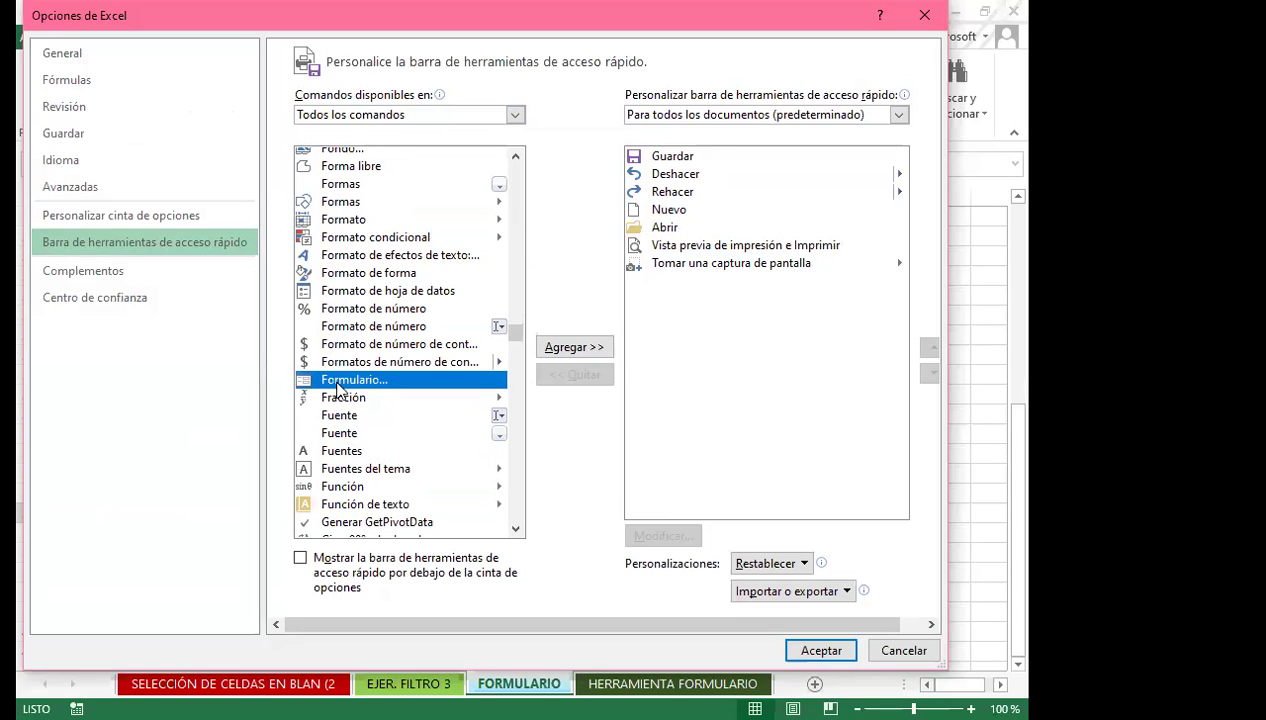
pyautogui.click(567, 352)
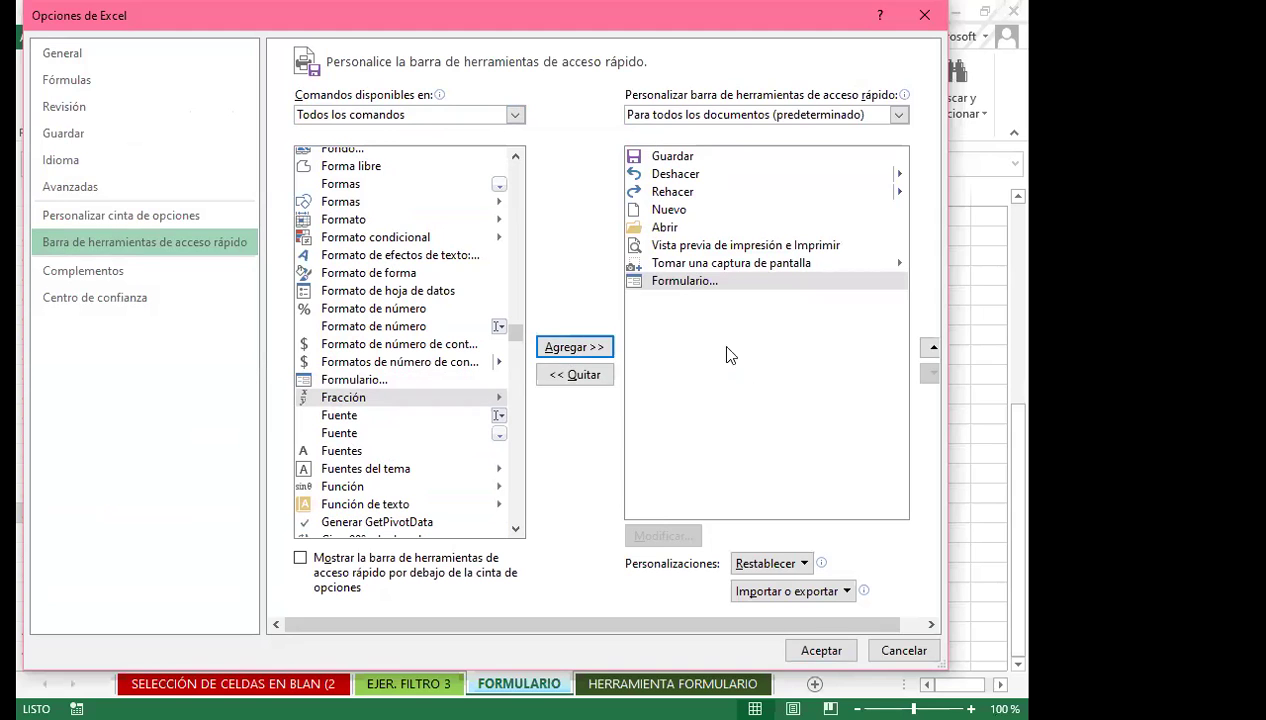
pyautogui.click(815, 650)
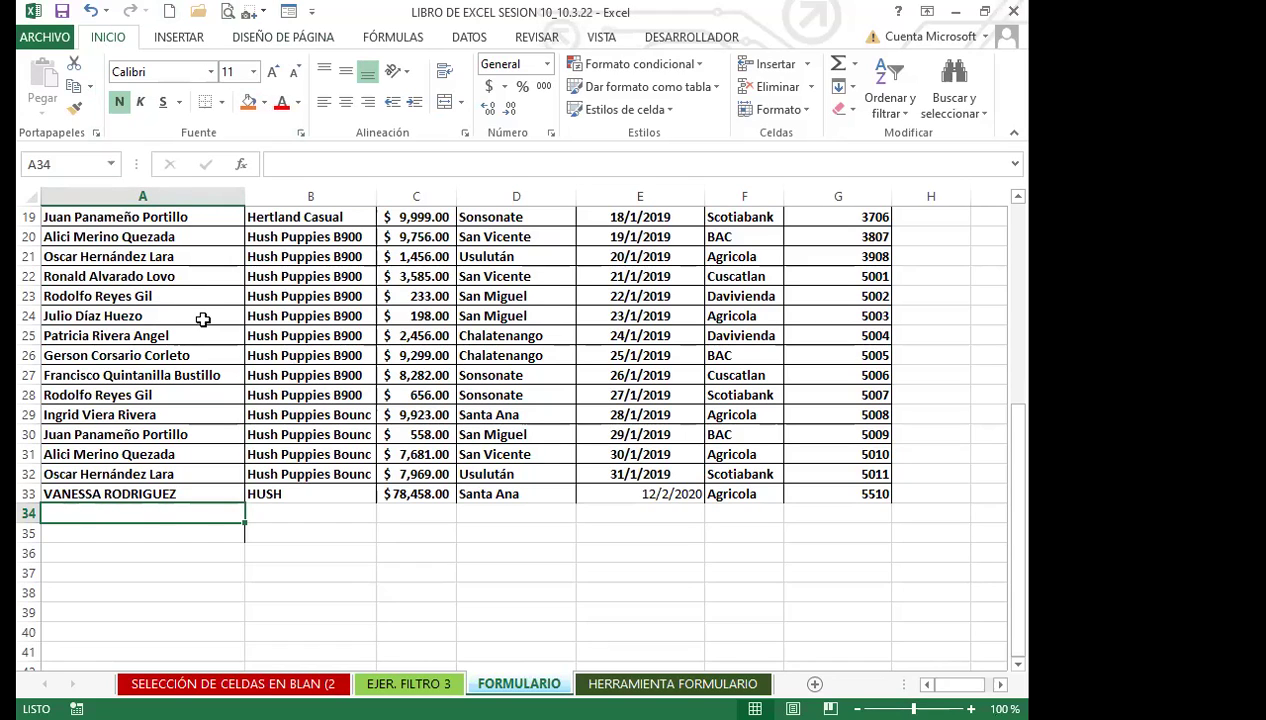
pyautogui.click(181, 409)
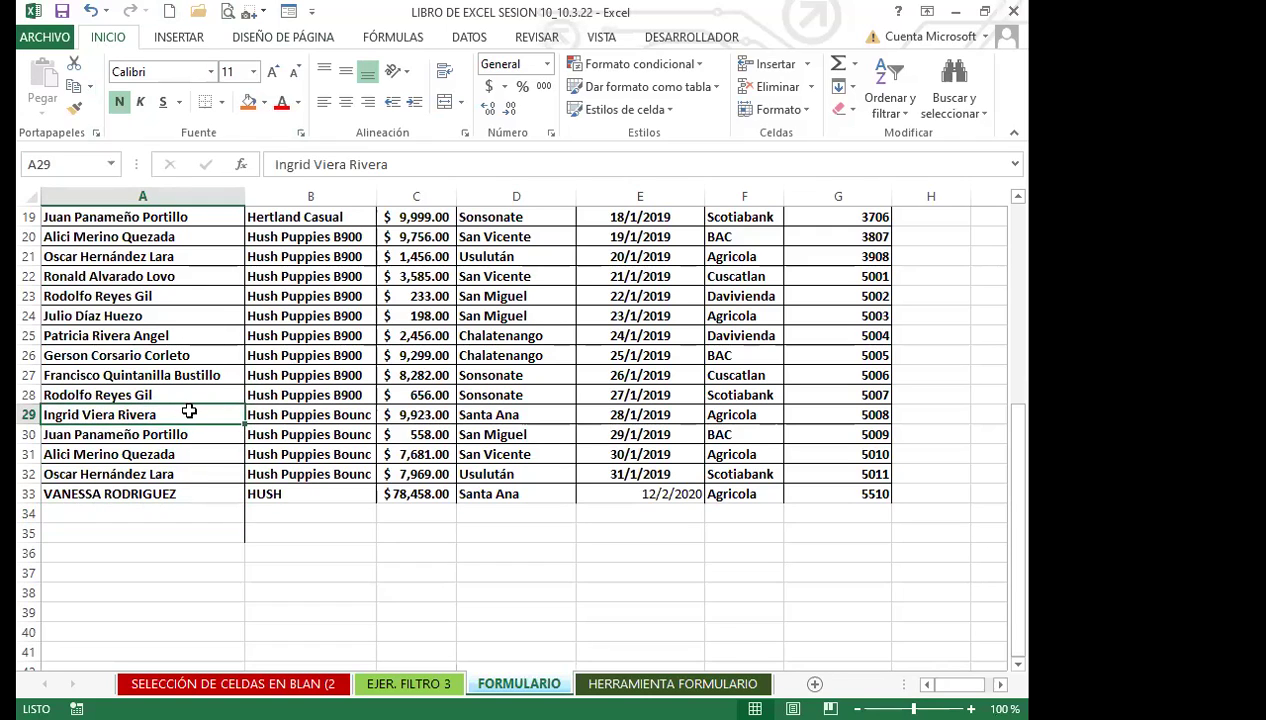
pyautogui.moveTo(147, 355); pyautogui.dragTo(840, 492)
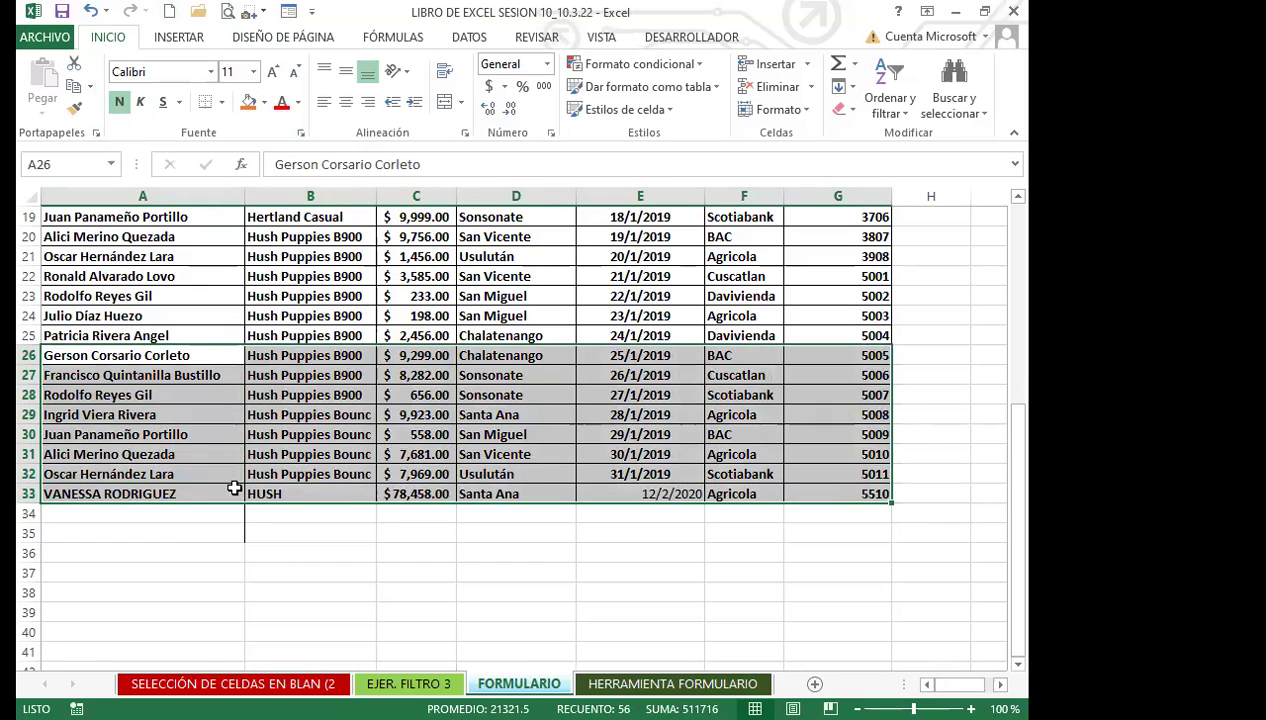
pyautogui.click(565, 511)
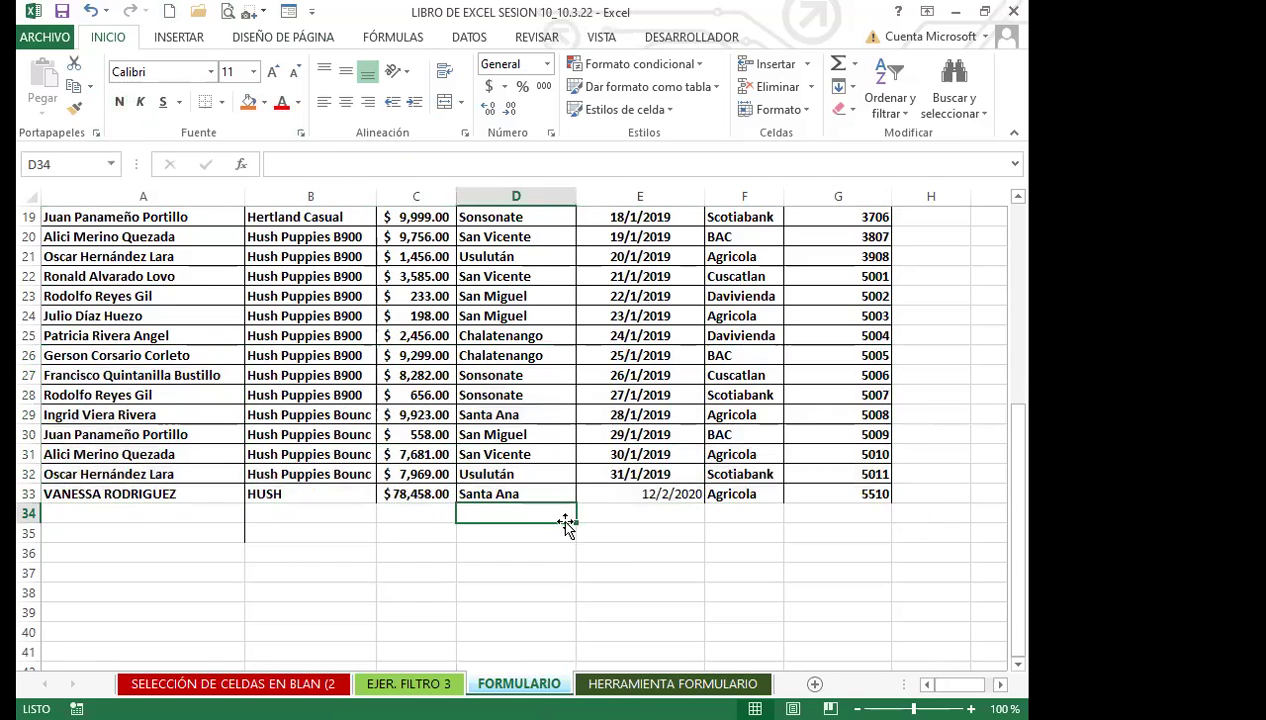
pyautogui.click(127, 489)
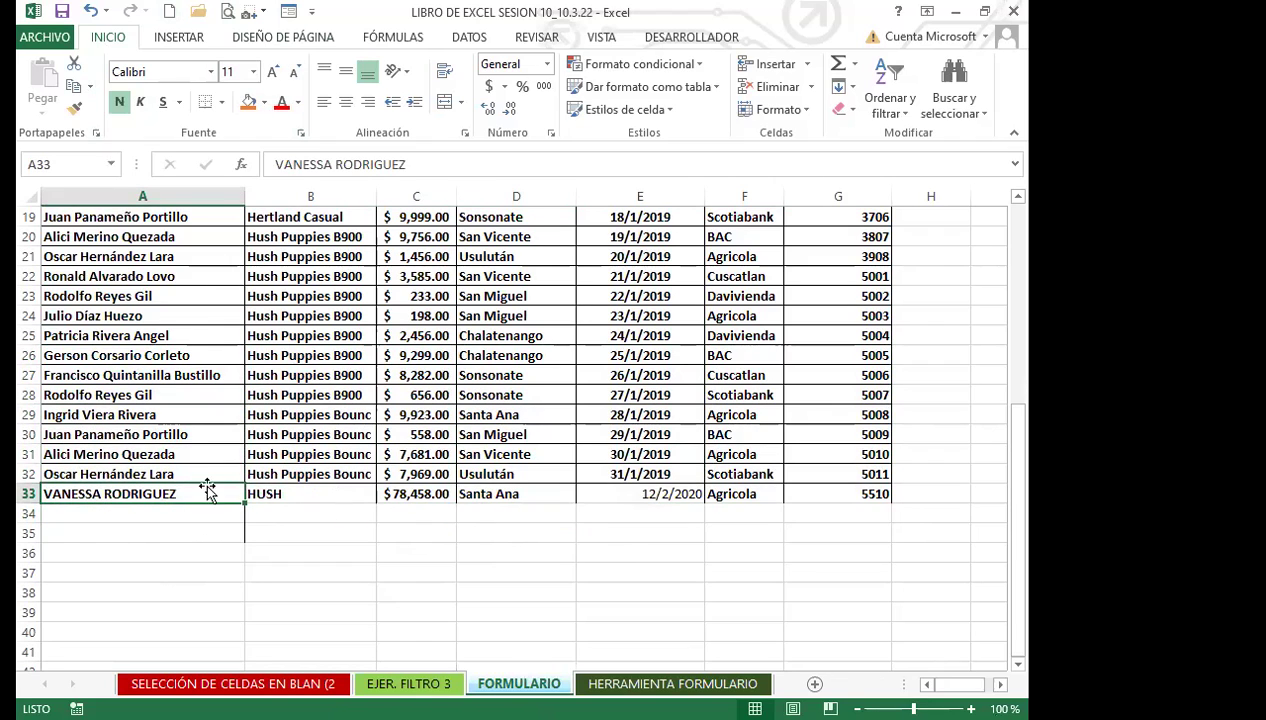
pyautogui.moveTo(190, 512); pyautogui.dragTo(189, 534)
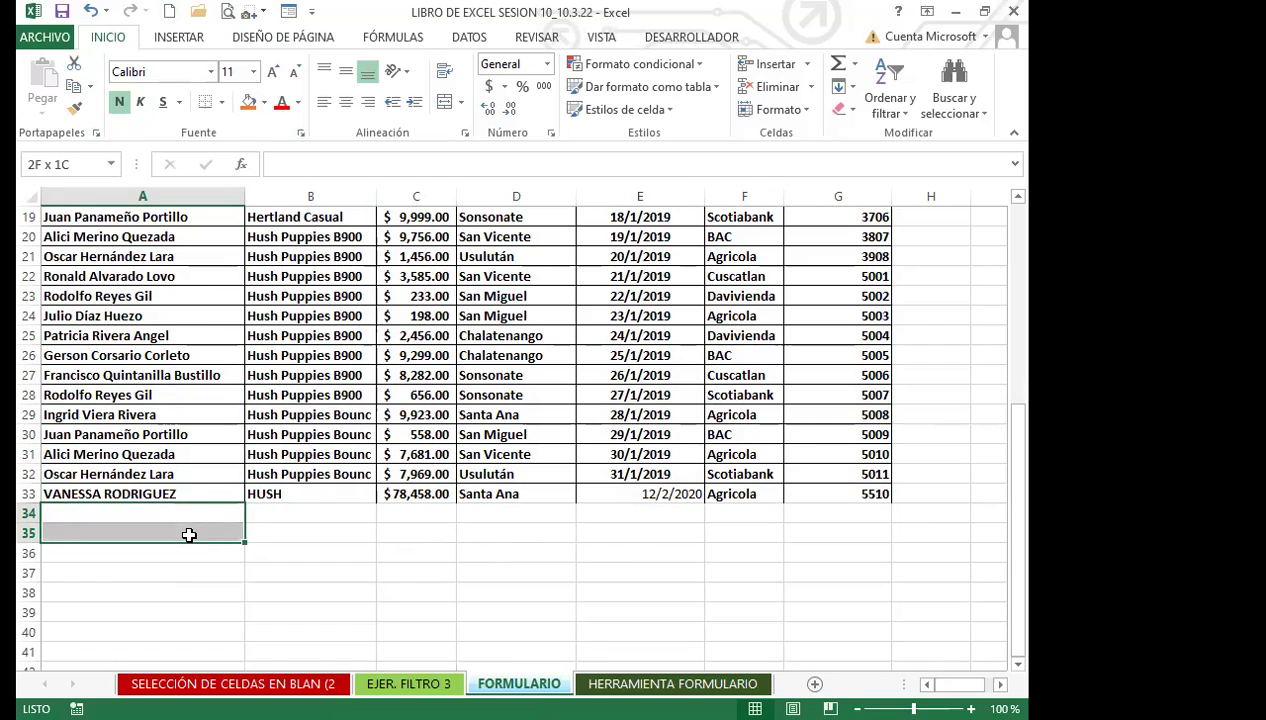
pyautogui.click(206, 492)
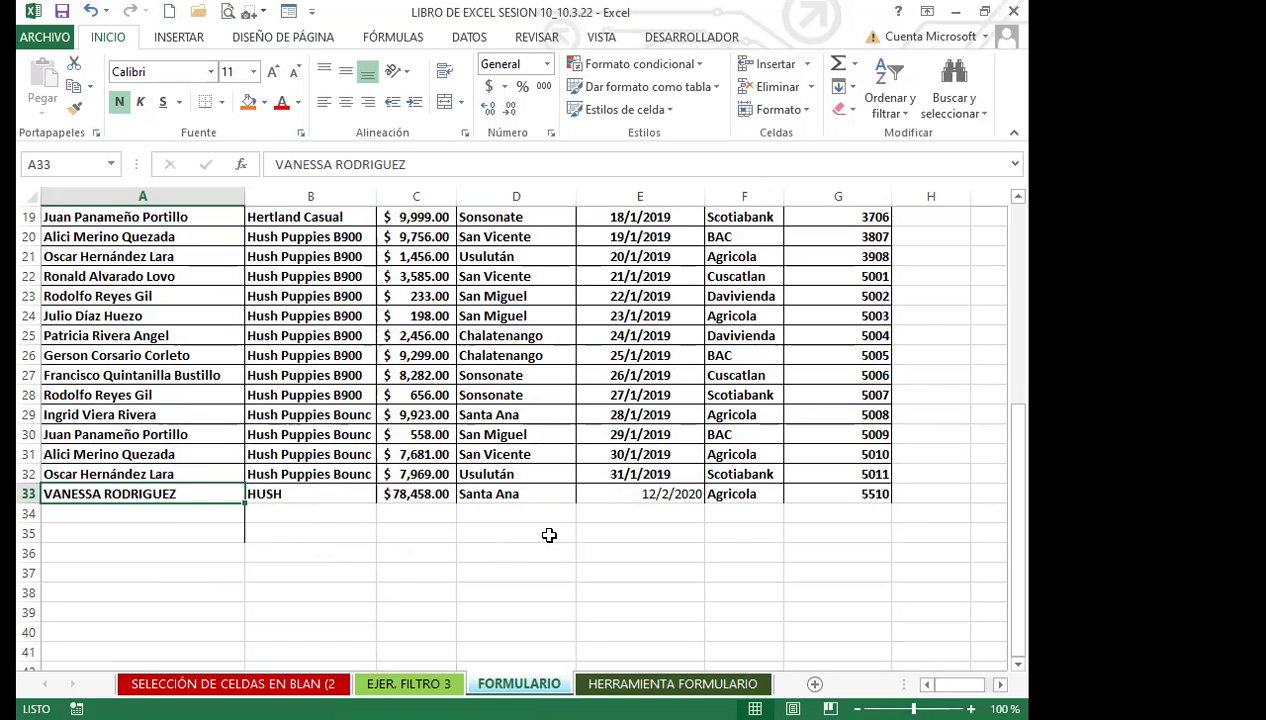
pyautogui.click(494, 516)
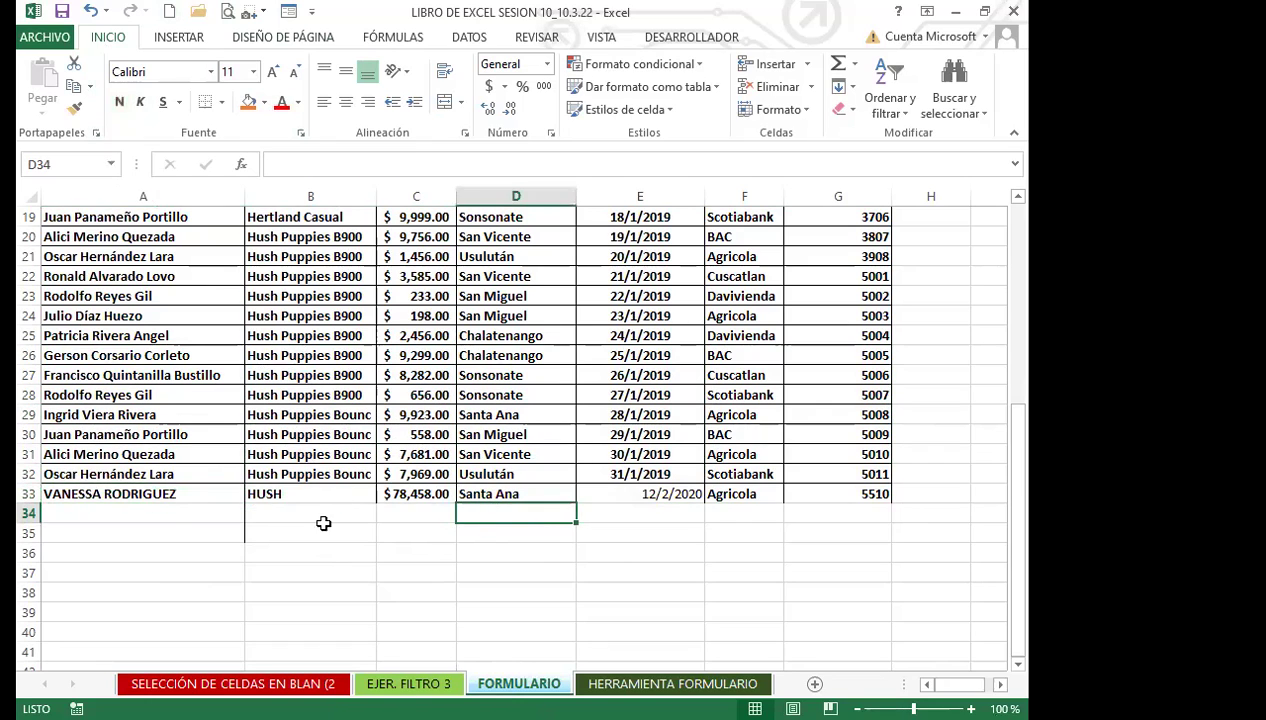
pyautogui.click(221, 507)
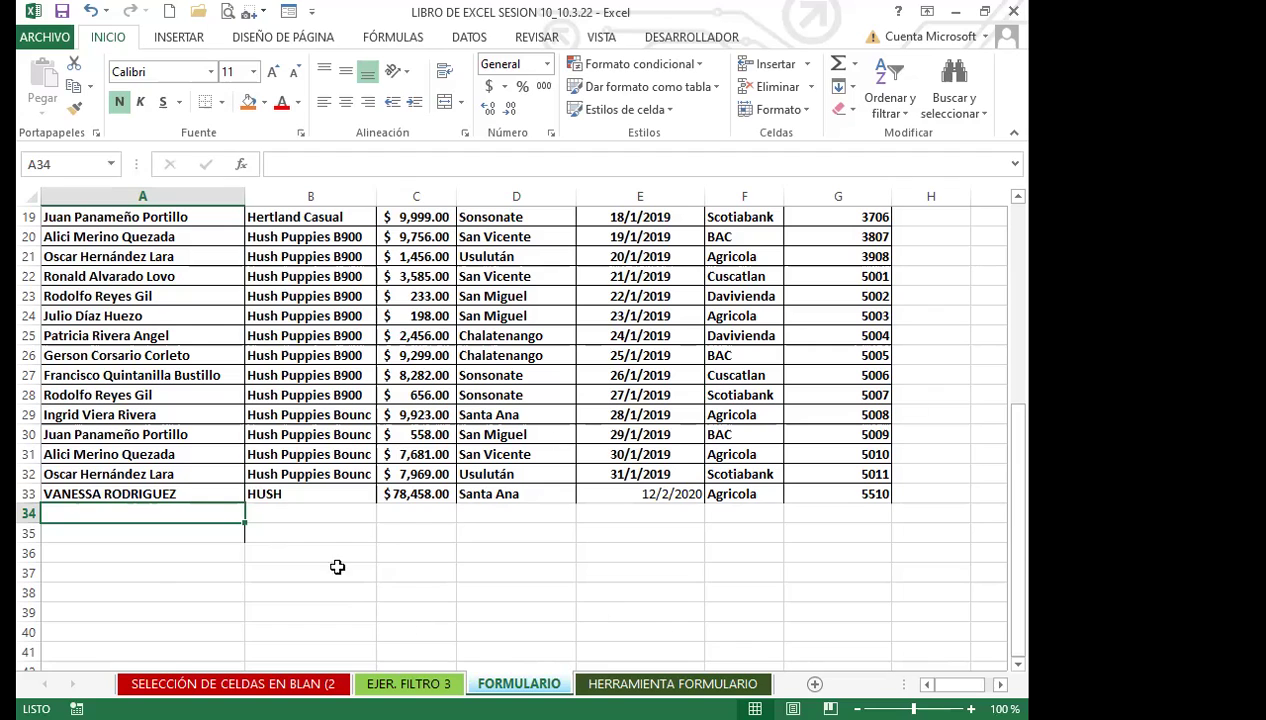
pyautogui.moveTo(31, 496); pyautogui.dragTo(30, 516)
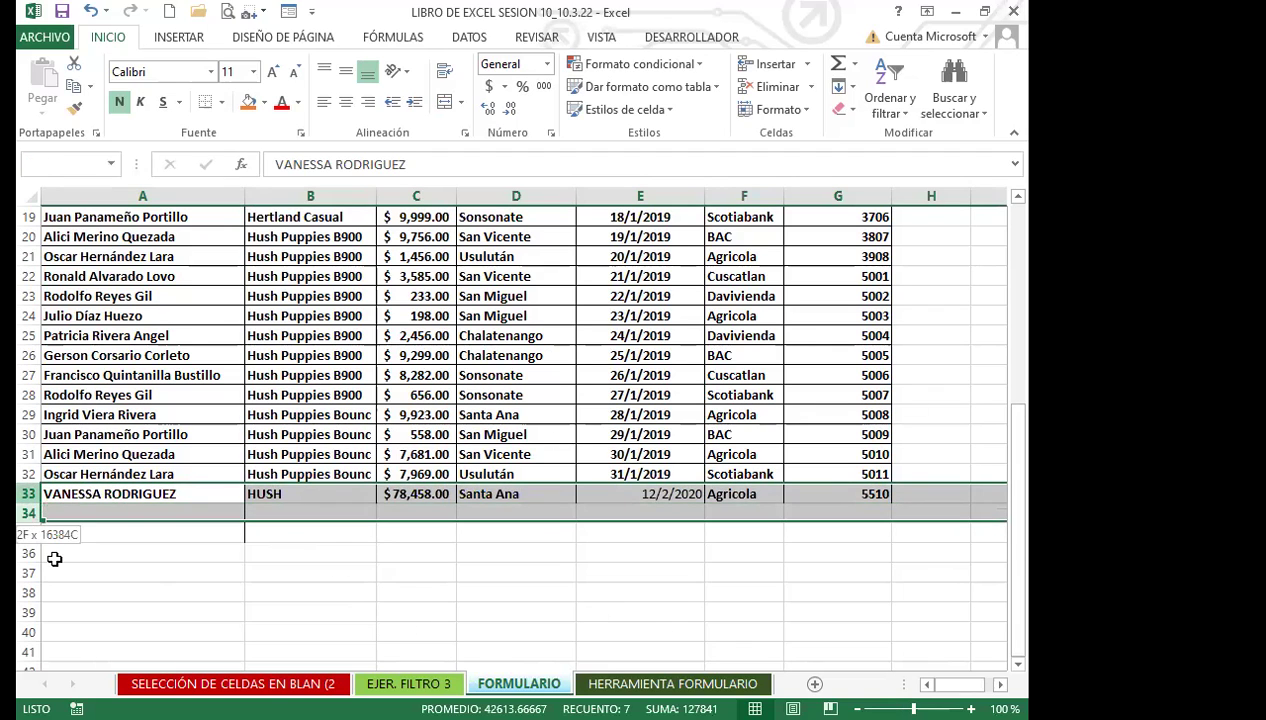
# Delete rows 33–34 so the table ends at row 32.
pyautogui.click(775, 88)
pyautogui.click(325, 610)
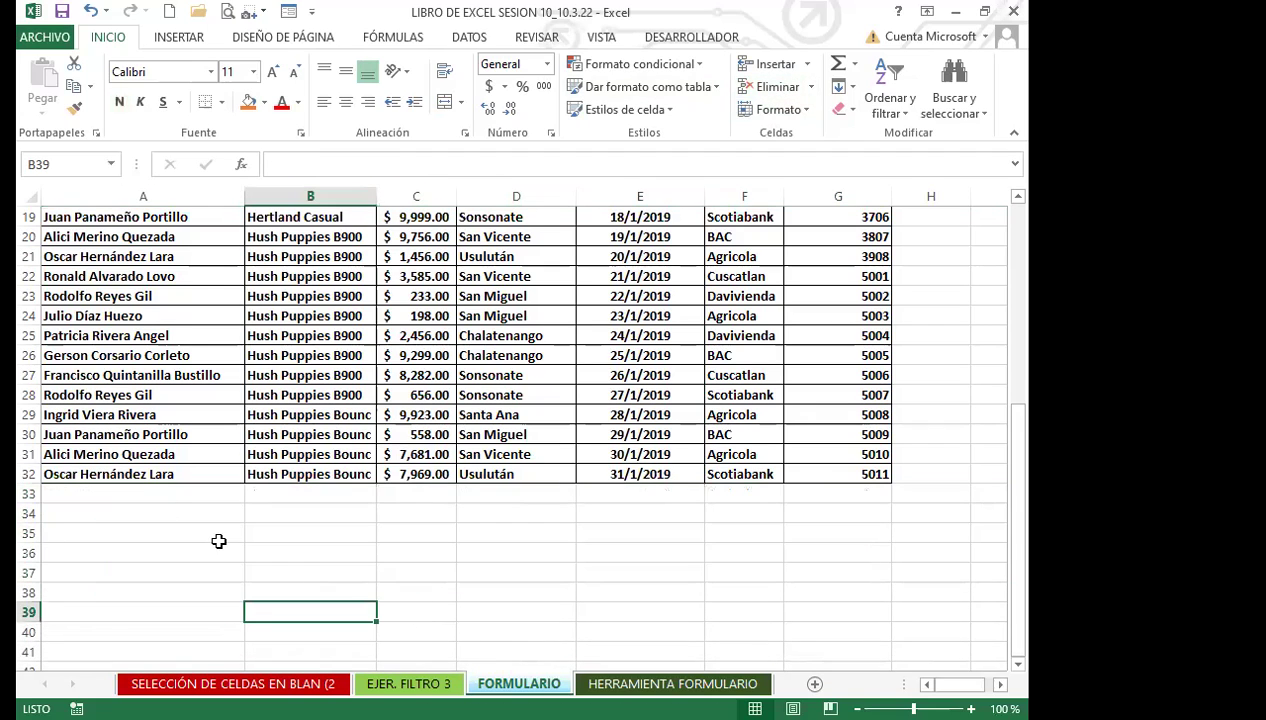
pyautogui.click(147, 496)
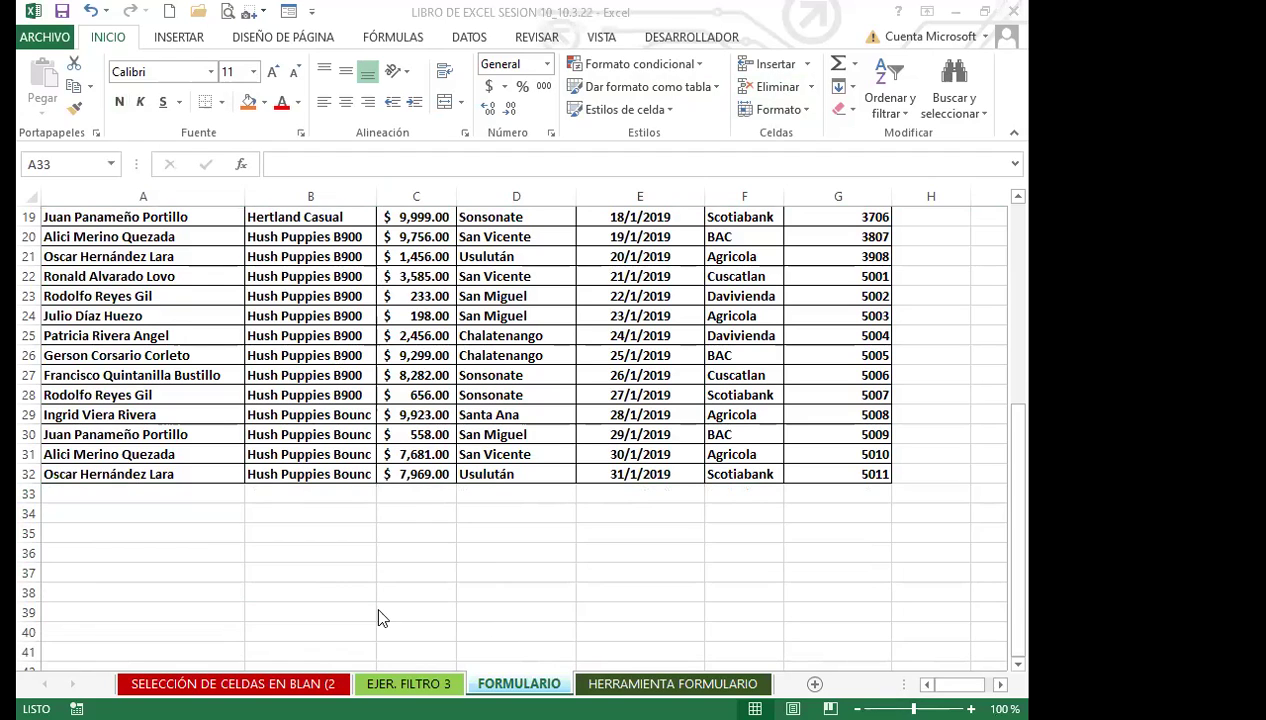
# Check the remaining records and leave the active cell inside the sales table.
pyautogui.click(207, 476)
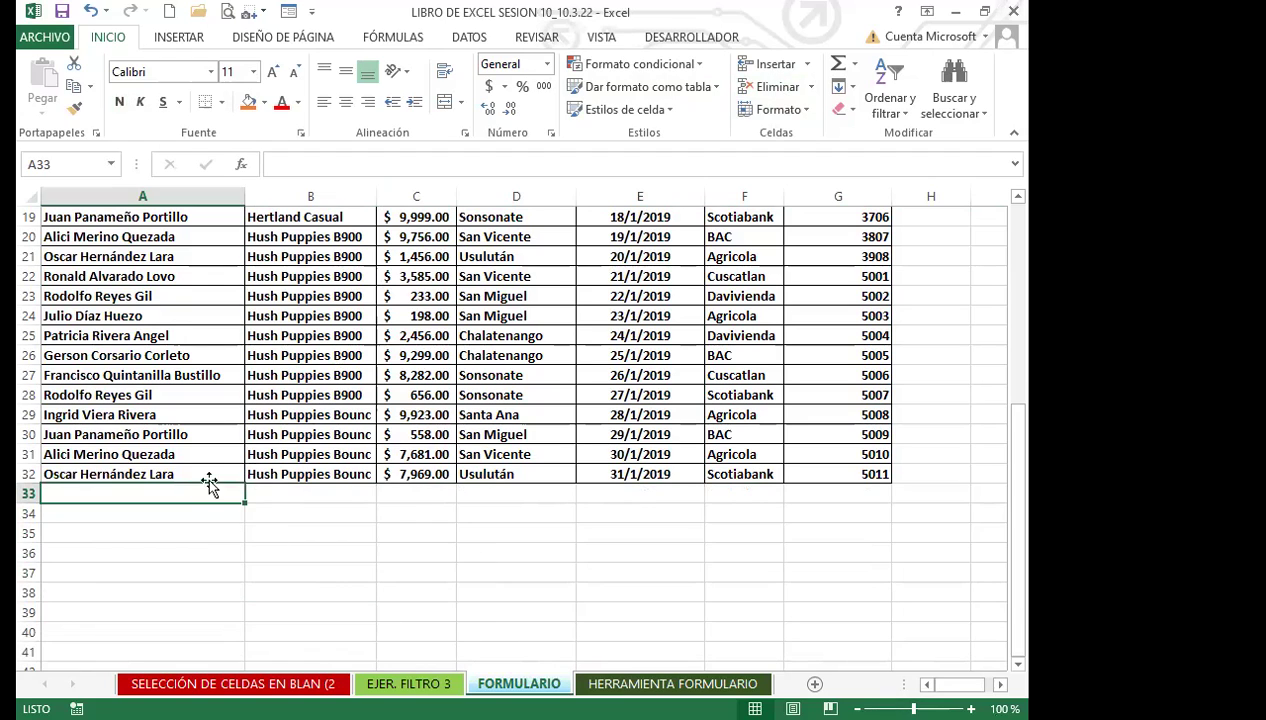
pyautogui.click(352, 457)
pyautogui.scroll(6, 352, 457)
pyautogui.scroll(-1, 390, 440)
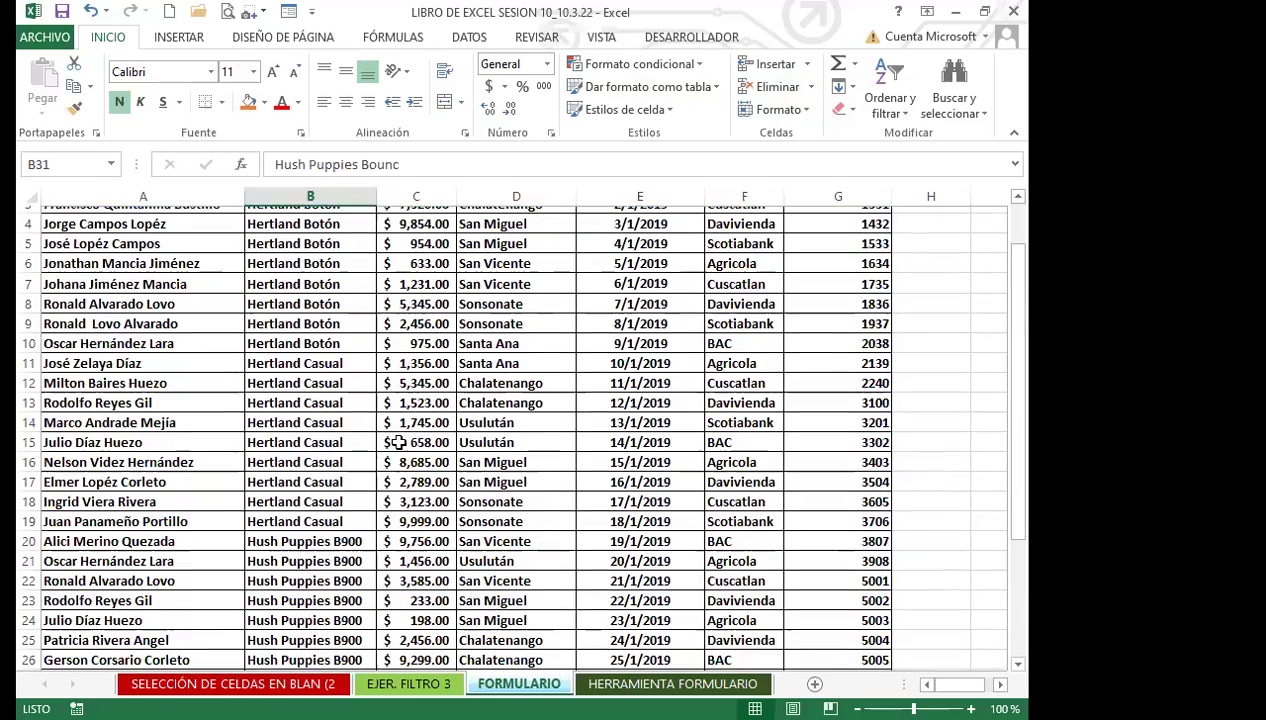
pyautogui.scroll(1, 462, 415)
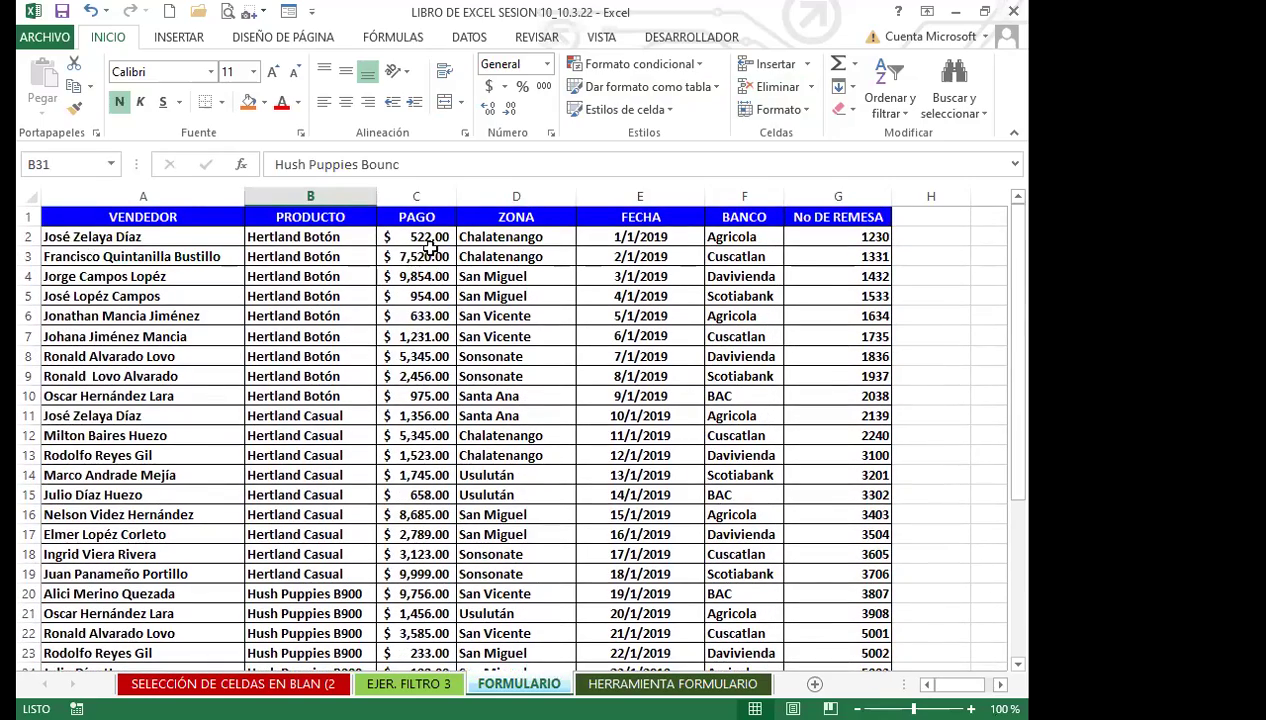
pyautogui.click(417, 256)
pyautogui.click(487, 352)
pyautogui.click(557, 434)
pyautogui.press('Right')
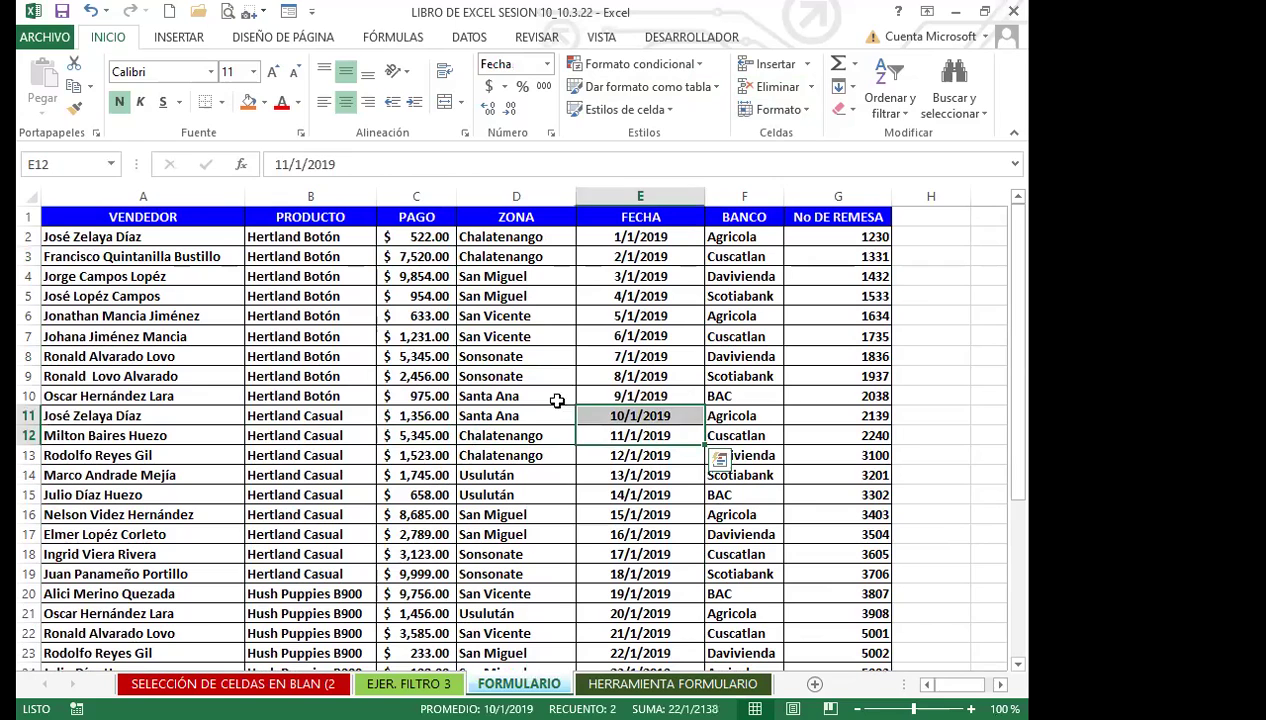
pyautogui.click(467, 393)
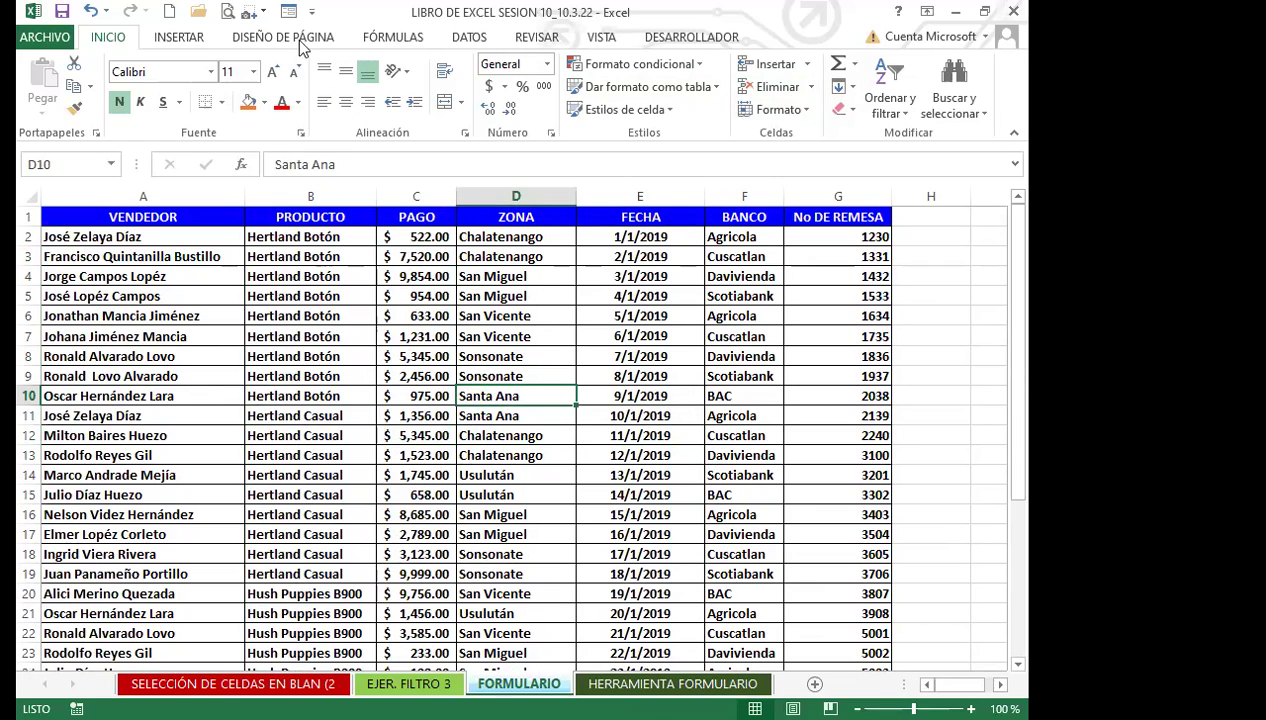
# Open the data form and step forward through all 31 records to a blank entry.
pyautogui.click(289, 11)
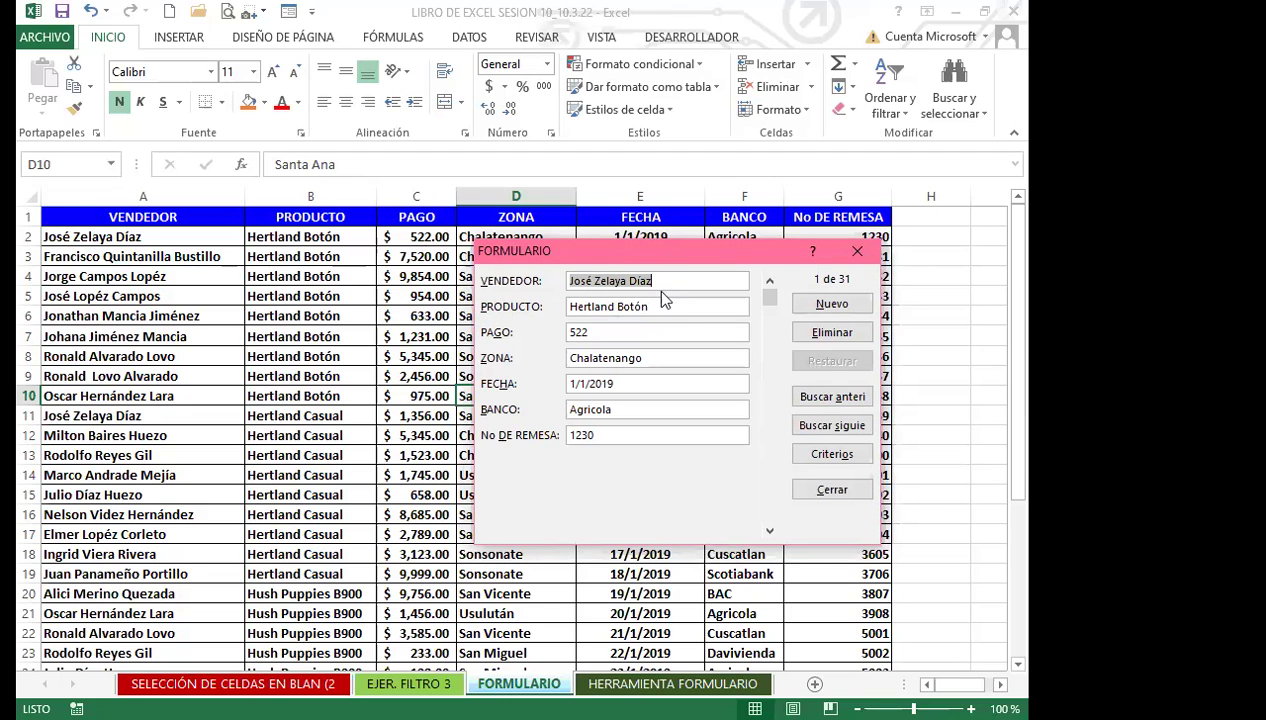
pyautogui.moveTo(680, 250); pyautogui.dragTo(672, 291)
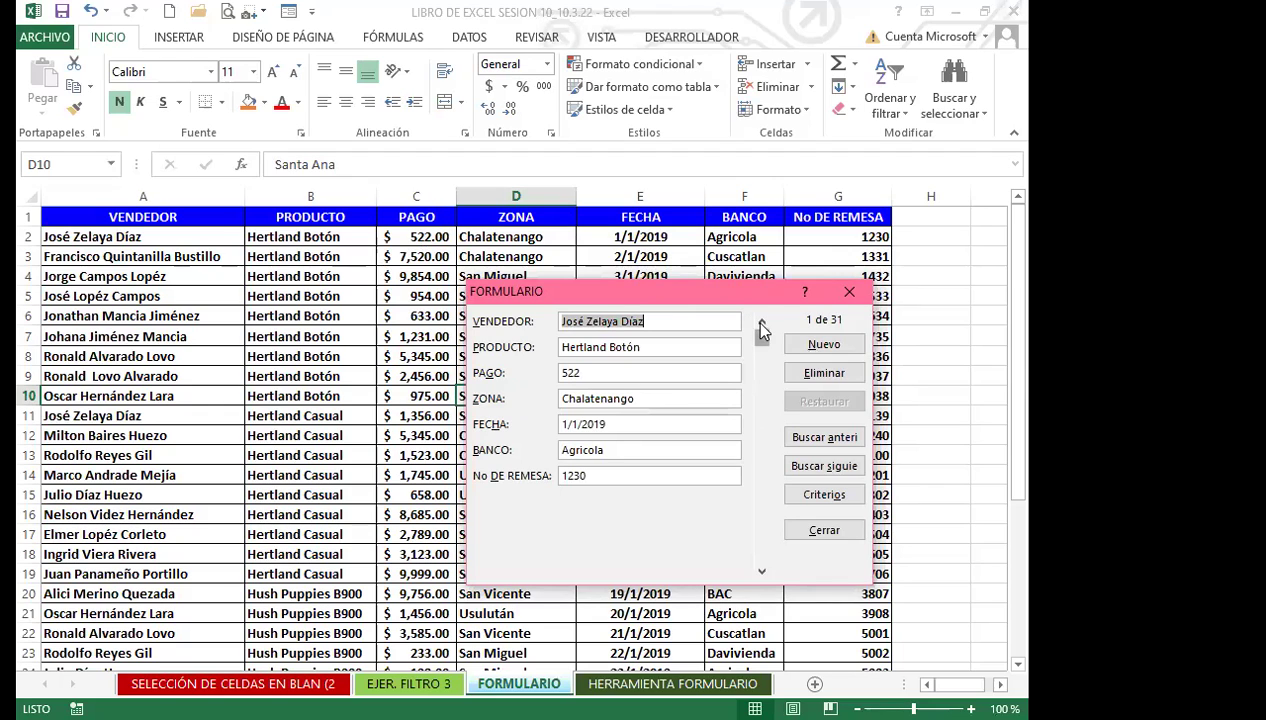
pyautogui.click(761, 572)
pyautogui.tripleClick(761, 572)
pyautogui.click(761, 572)
pyautogui.doubleClick(761, 572)
pyautogui.click(761, 572)
pyautogui.doubleClick(761, 572)
pyautogui.doubleClick(761, 572)
pyautogui.doubleClick(761, 572)
pyautogui.doubleClick(761, 572)
pyautogui.doubleClick(761, 572)
pyautogui.doubleClick(761, 572)
pyautogui.tripleClick(761, 572)
pyautogui.tripleClick(761, 572)
pyautogui.tripleClick(761, 572)
pyautogui.doubleClick(761, 570)
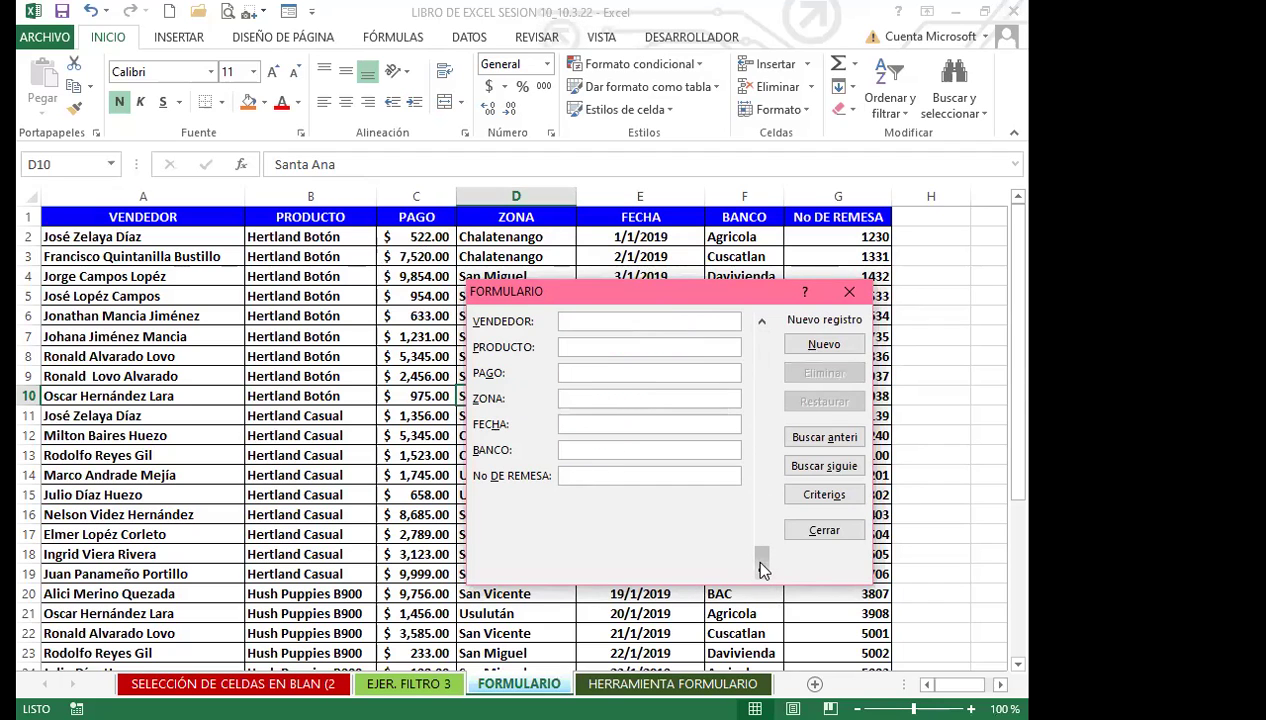
# Step back through the form's records to record 1 of 31.
pyautogui.click(761, 322)
pyautogui.tripleClick(761, 322)
pyautogui.tripleClick(761, 322)
pyautogui.tripleClick(761, 322)
pyautogui.tripleClick(761, 322)
pyautogui.tripleClick(761, 322)
pyautogui.tripleClick(761, 322)
pyautogui.tripleClick(761, 322)
pyautogui.tripleClick(761, 322)
pyautogui.tripleClick(761, 322)
pyautogui.tripleClick(761, 322)
pyautogui.click(761, 322)
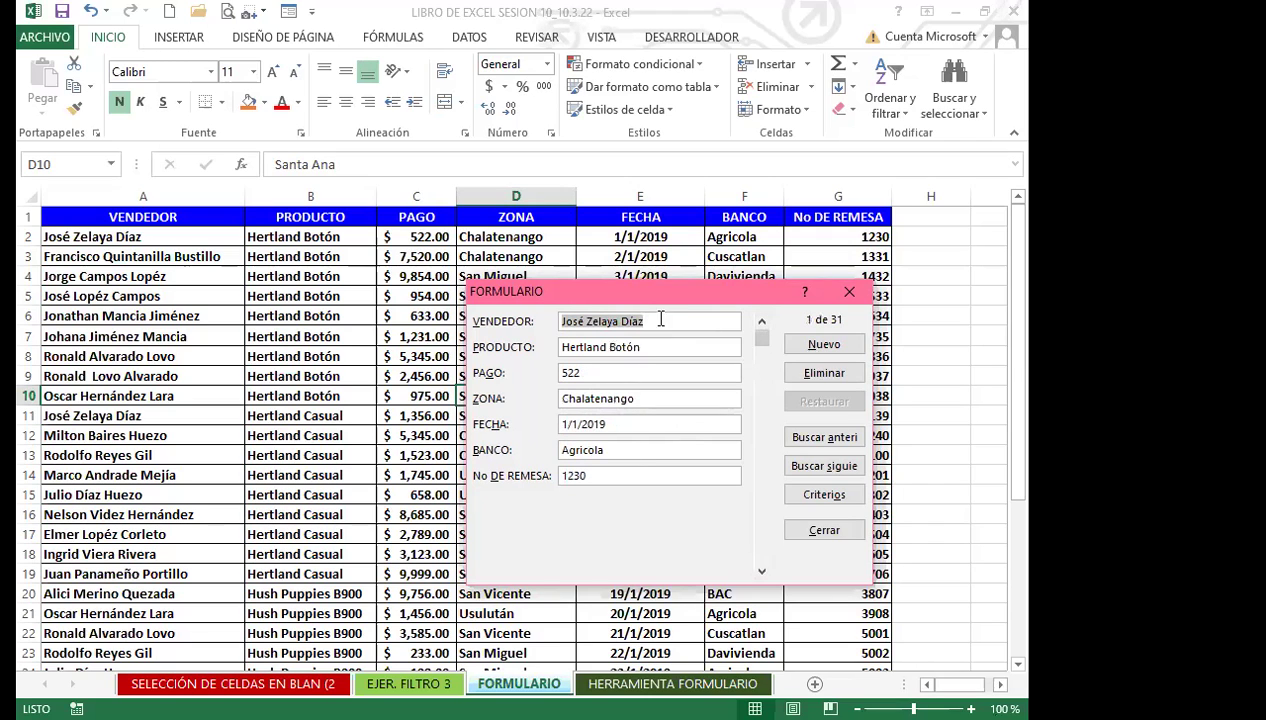
# Close the data form and fill the last vendor name cell A32 with yellow.
pyautogui.click(849, 291)
pyautogui.scroll(-7, 233, 497)
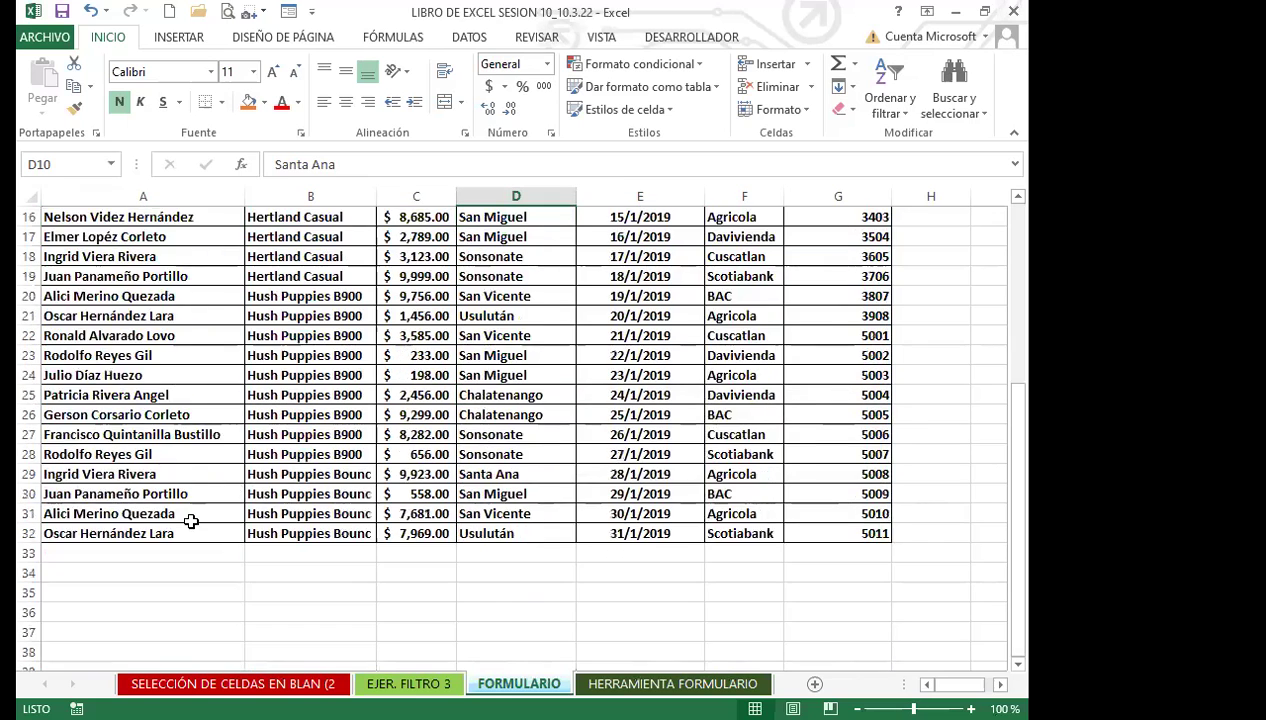
pyautogui.click(130, 414)
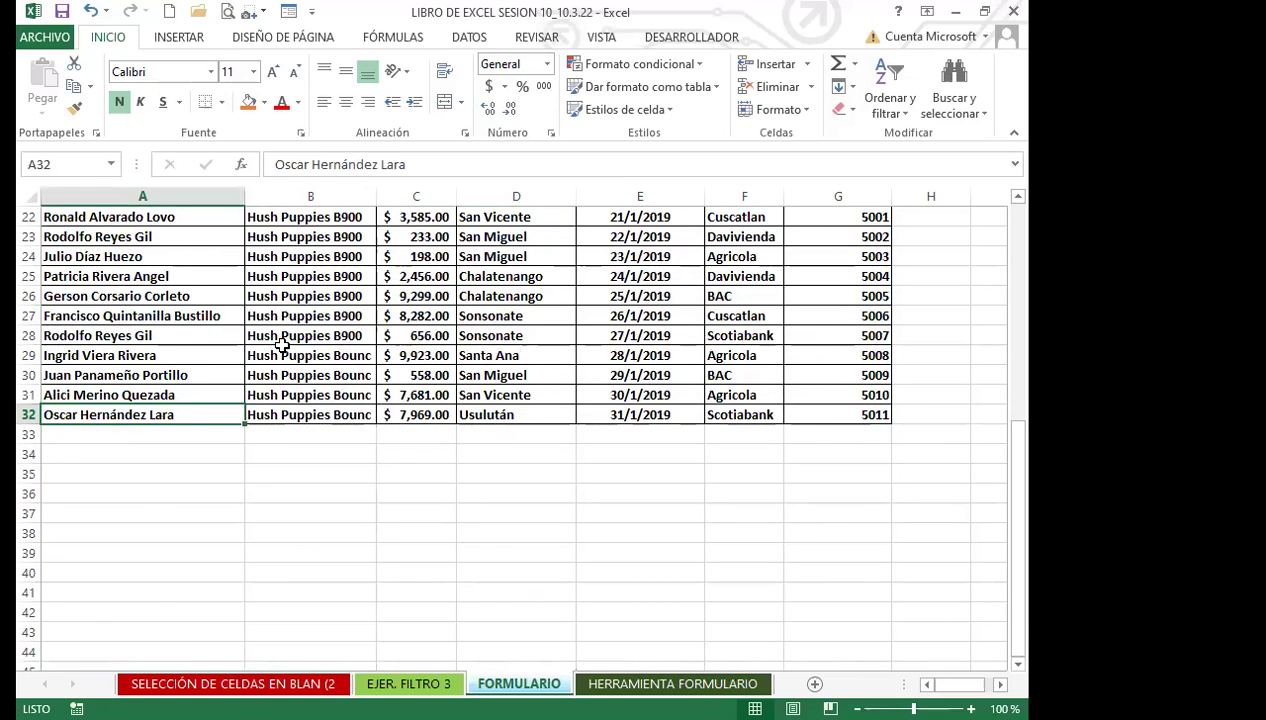
pyautogui.click(264, 102)
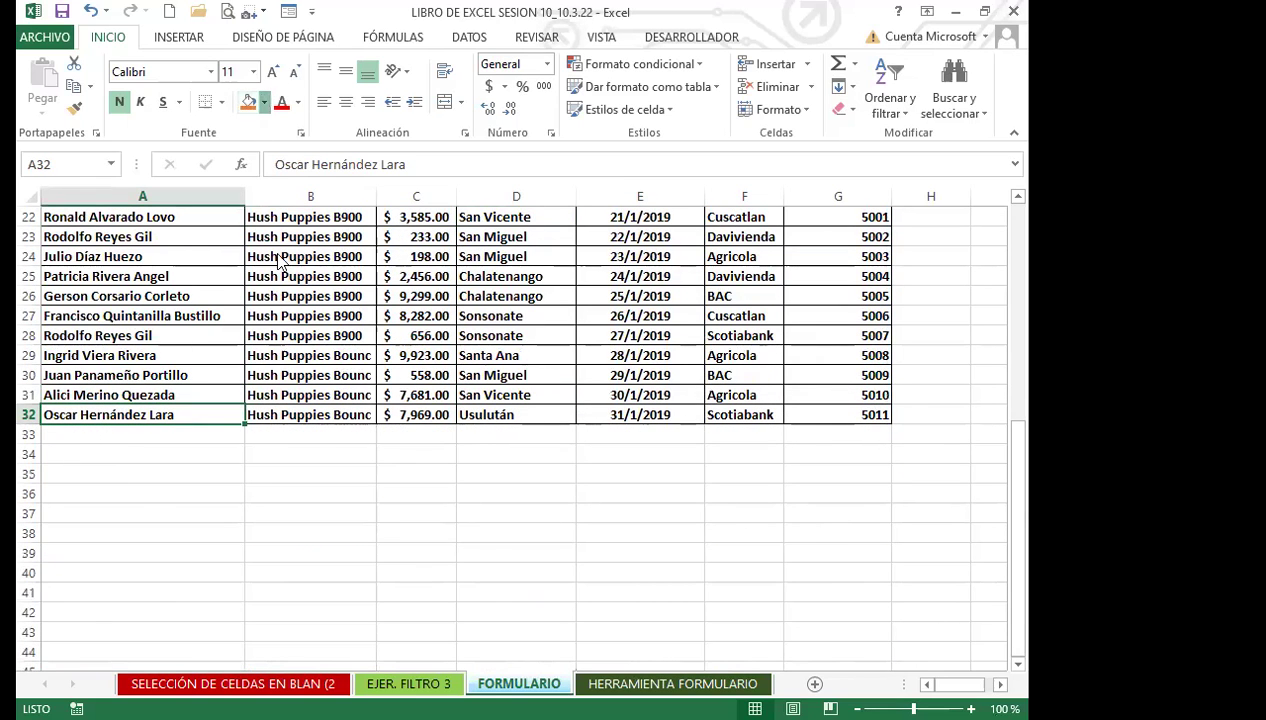
pyautogui.click(297, 257)
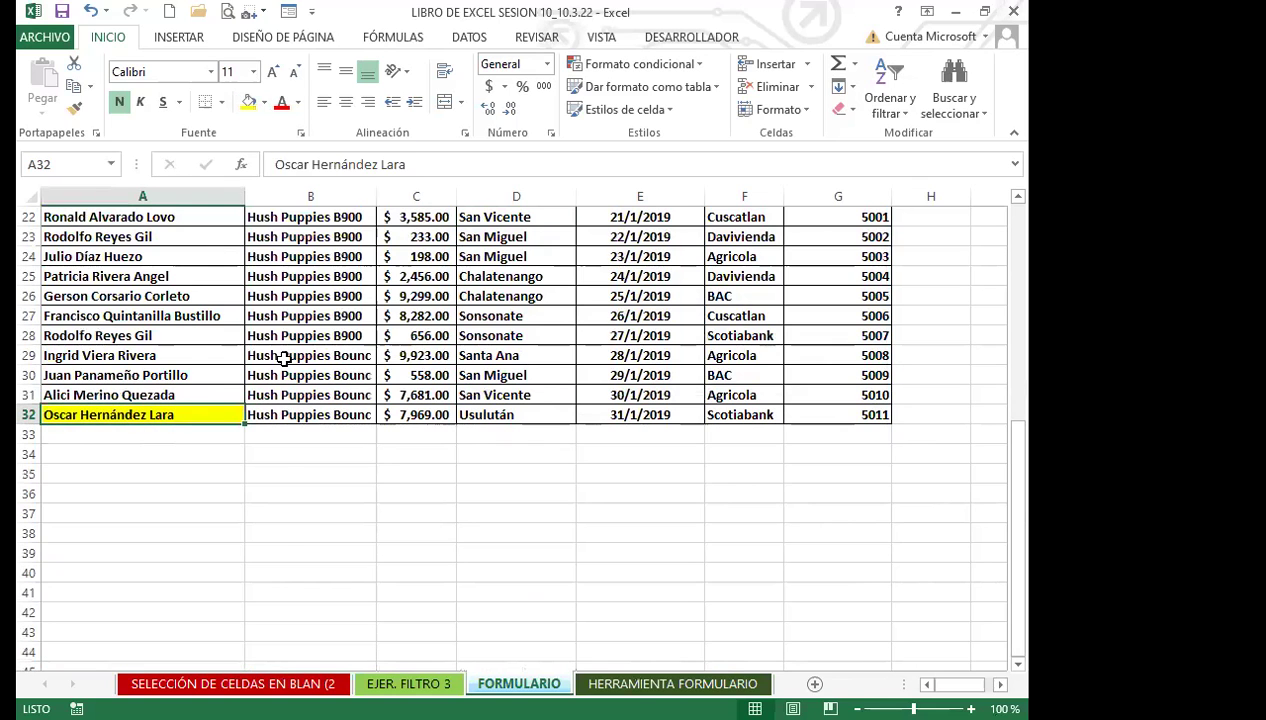
# Select D3 inside the table and reopen the Formulario data form.
pyautogui.scroll(7, 460, 365)
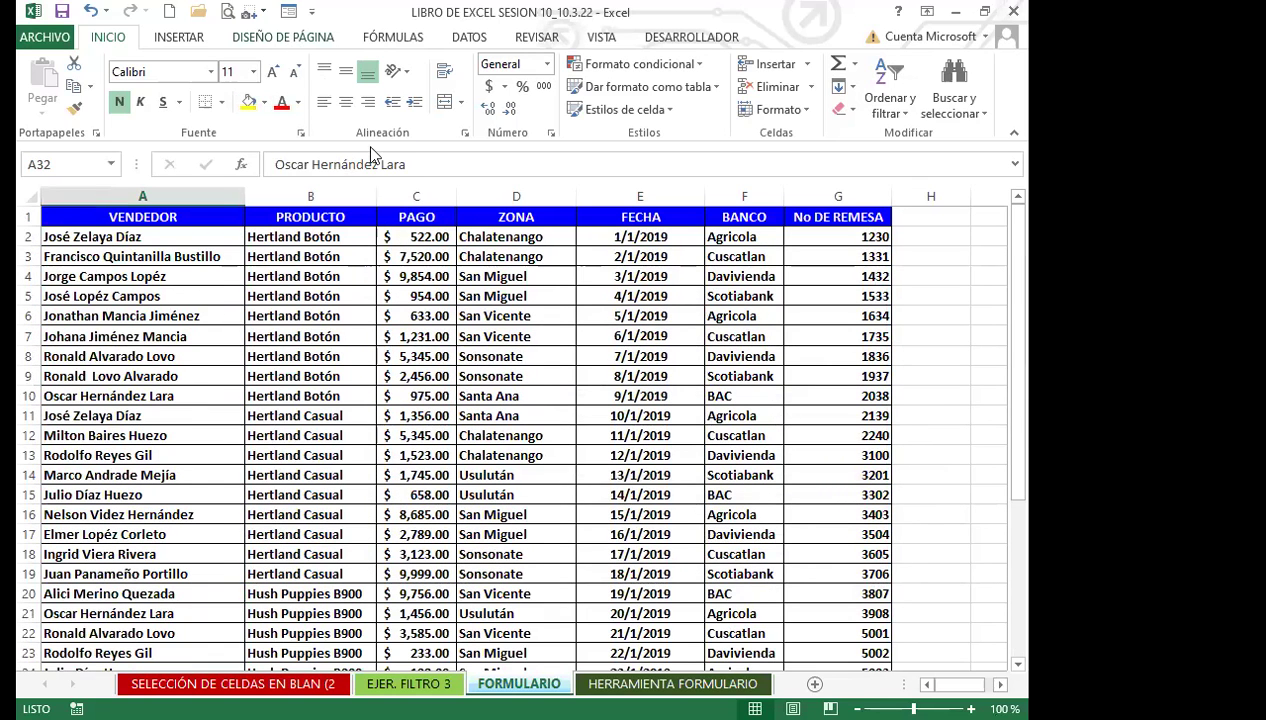
pyautogui.click(462, 258)
pyautogui.click(288, 11)
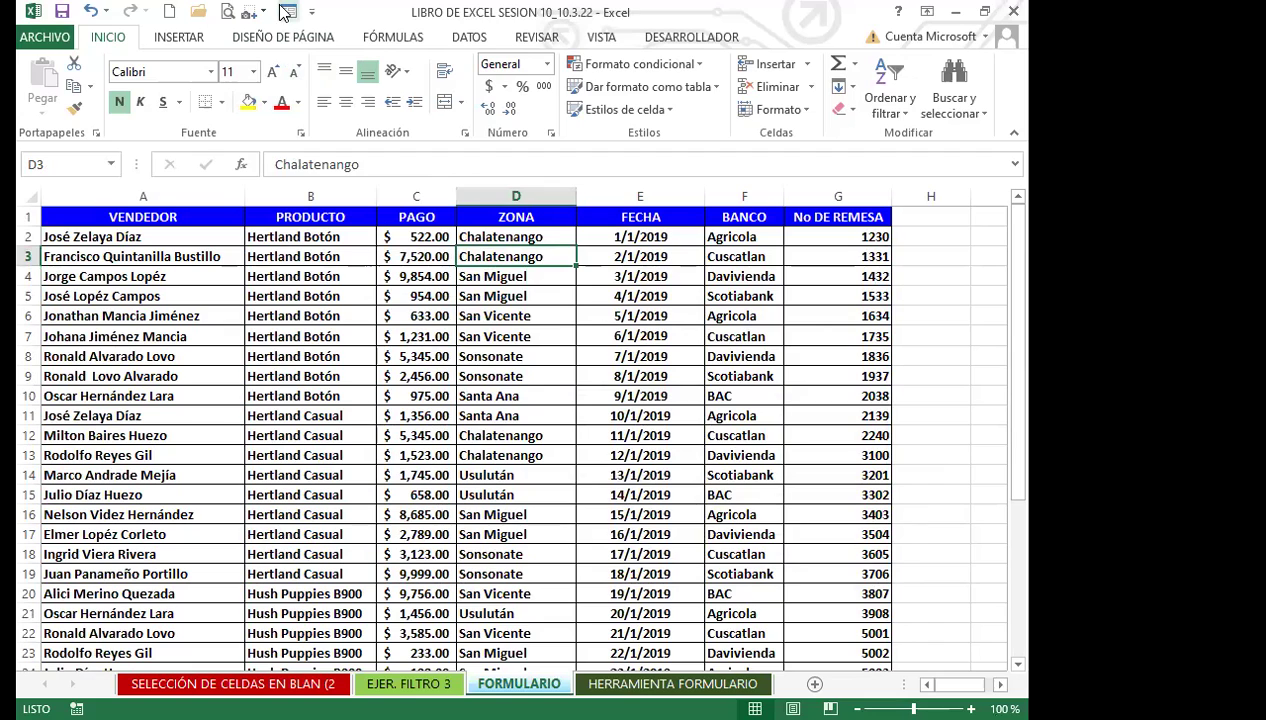
# Start a new record with the seller's name and product Hush.
pyautogui.click(828, 346)
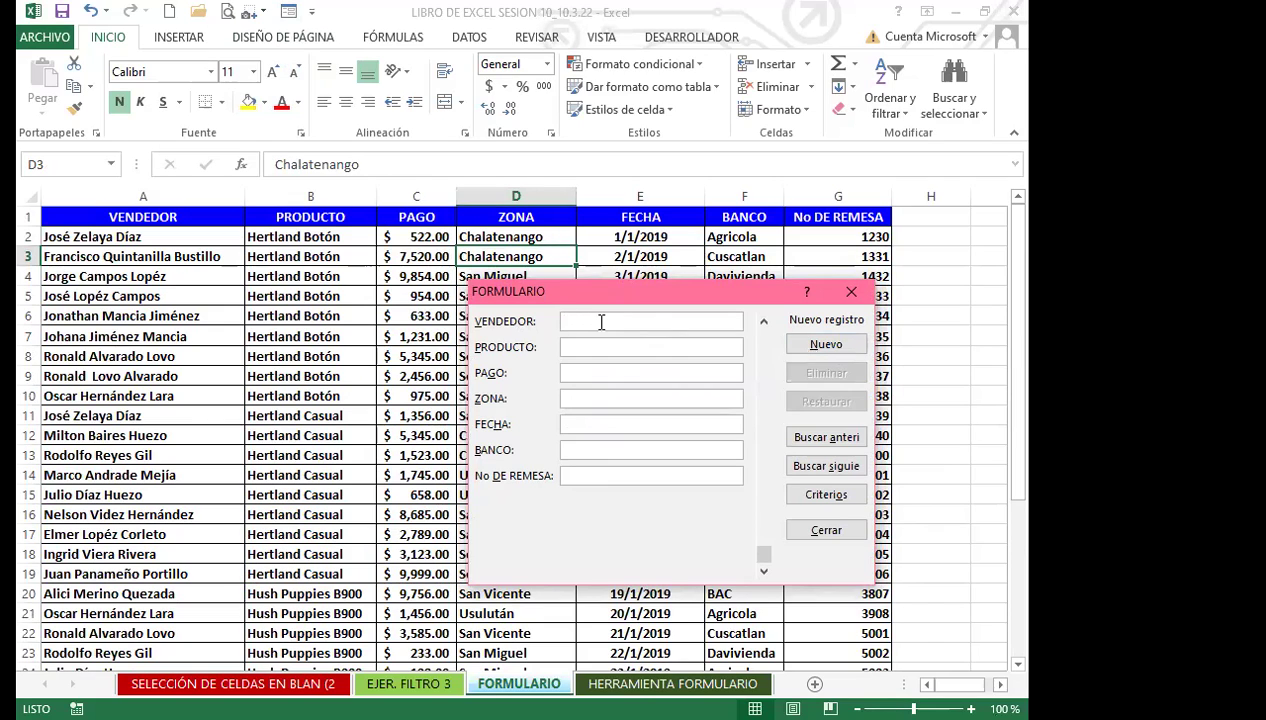
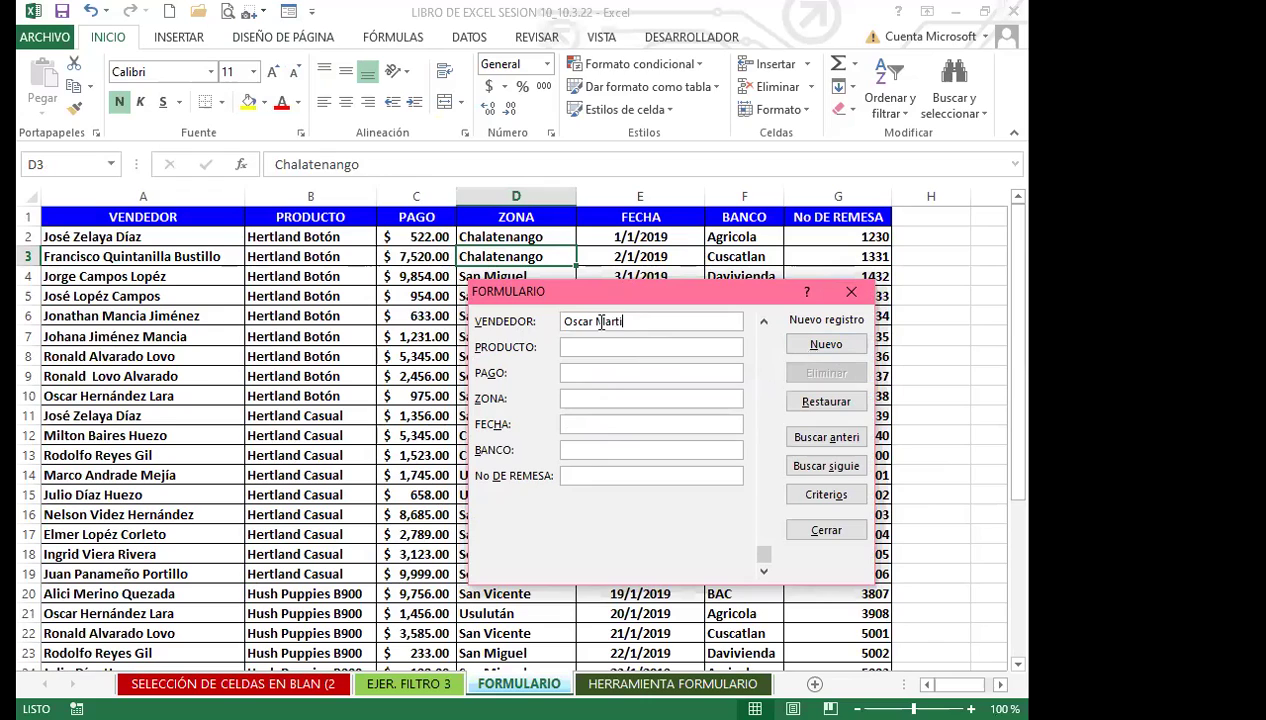
pyautogui.press('Tab')
pyautogui.write('hush')
pyautogui.hotkey('shift', 'Home')
pyautogui.write('Hush')
pyautogui.press('Tab')
# Enter payment 12547, Santa Ana, 1/1/2020, Agricola, remittance 5022, and save the record.
pyautogui.write('12547')
pyautogui.press('Tab')
pyautogui.write('santa a')
pyautogui.press('BackSpace')
pyautogui.press('BackSpace')
pyautogui.press('BackSpace')
pyautogui.press('BackSpace')
pyautogui.press('BackSpace')
pyautogui.press('BackSpace')
pyautogui.press('BackSpace')
pyautogui.write('Santa Ana')
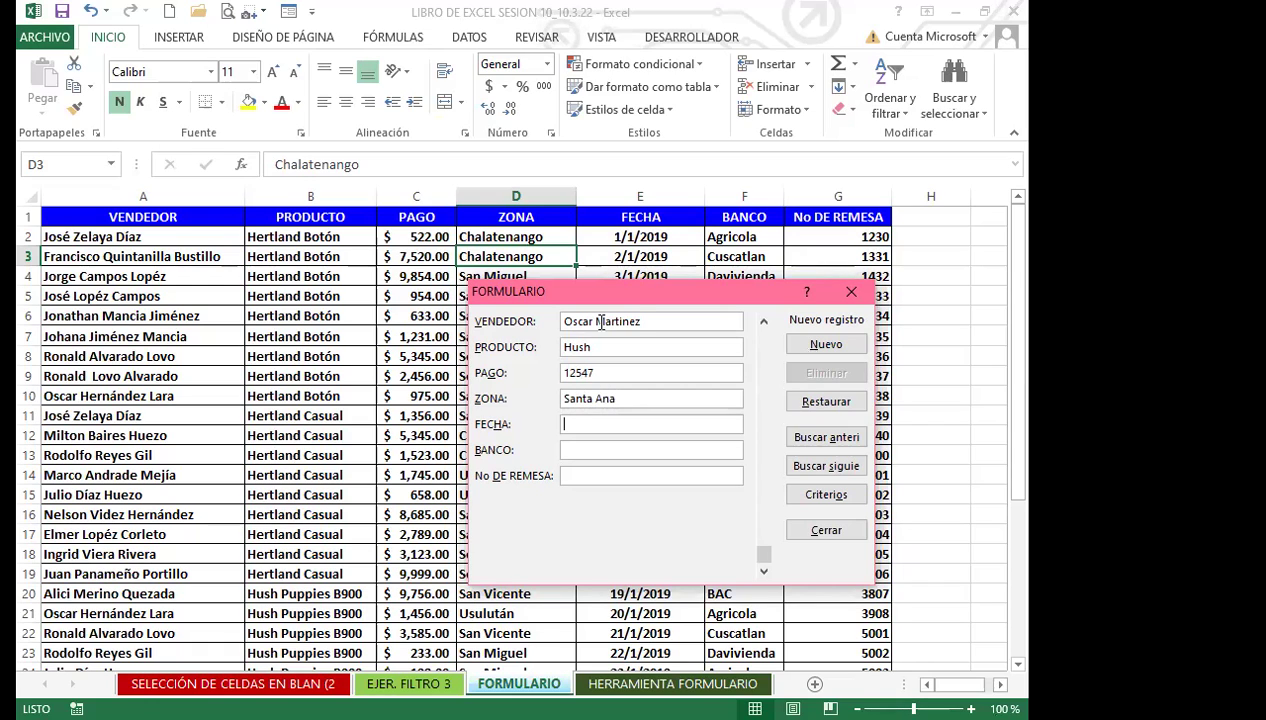
pyautogui.write('1/1/2020')
pyautogui.press('Tab')
pyautogui.write('AG')
pyautogui.press('BackSpace')
pyautogui.write('gricola')
pyautogui.press('Tab')
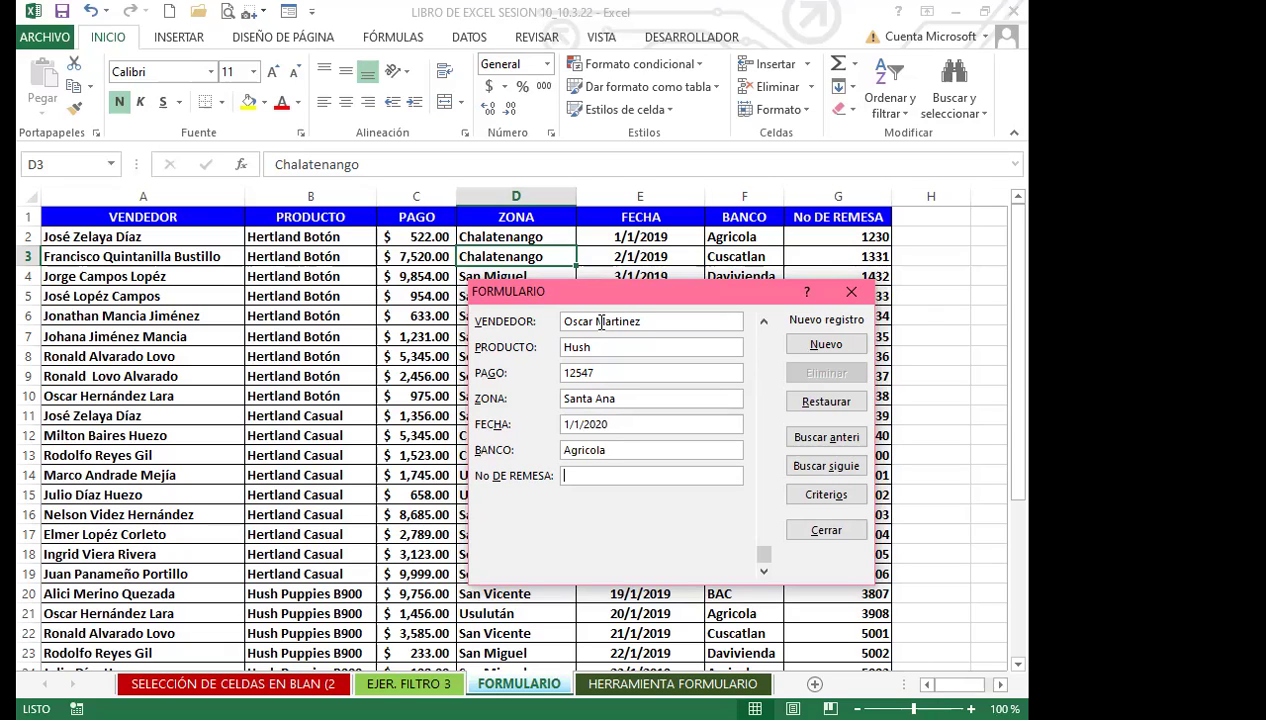
pyautogui.write('5022')
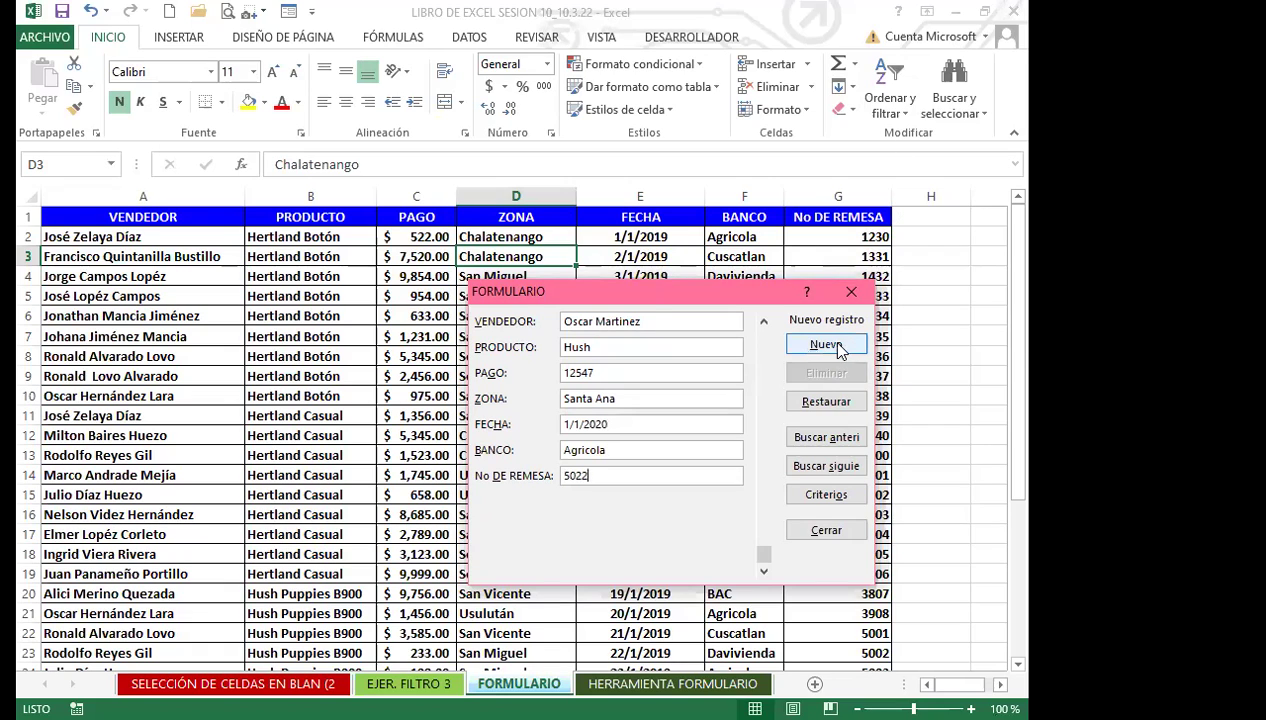
pyautogui.click(827, 347)
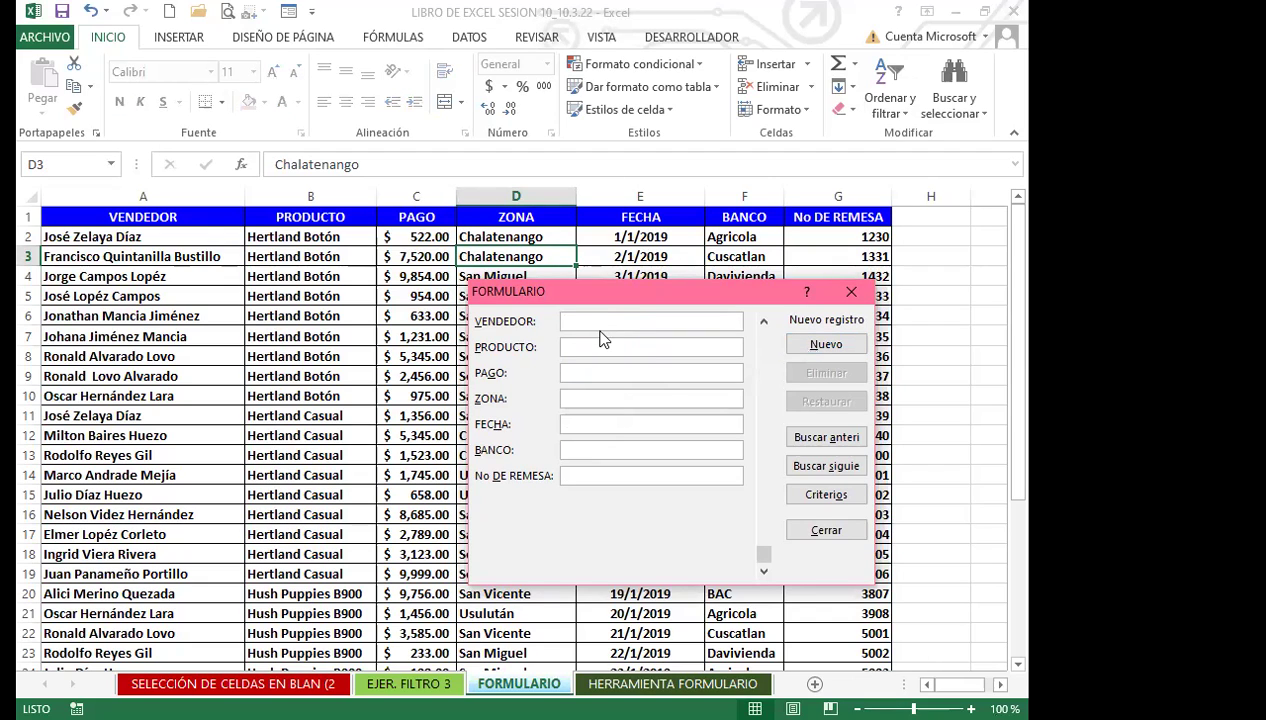
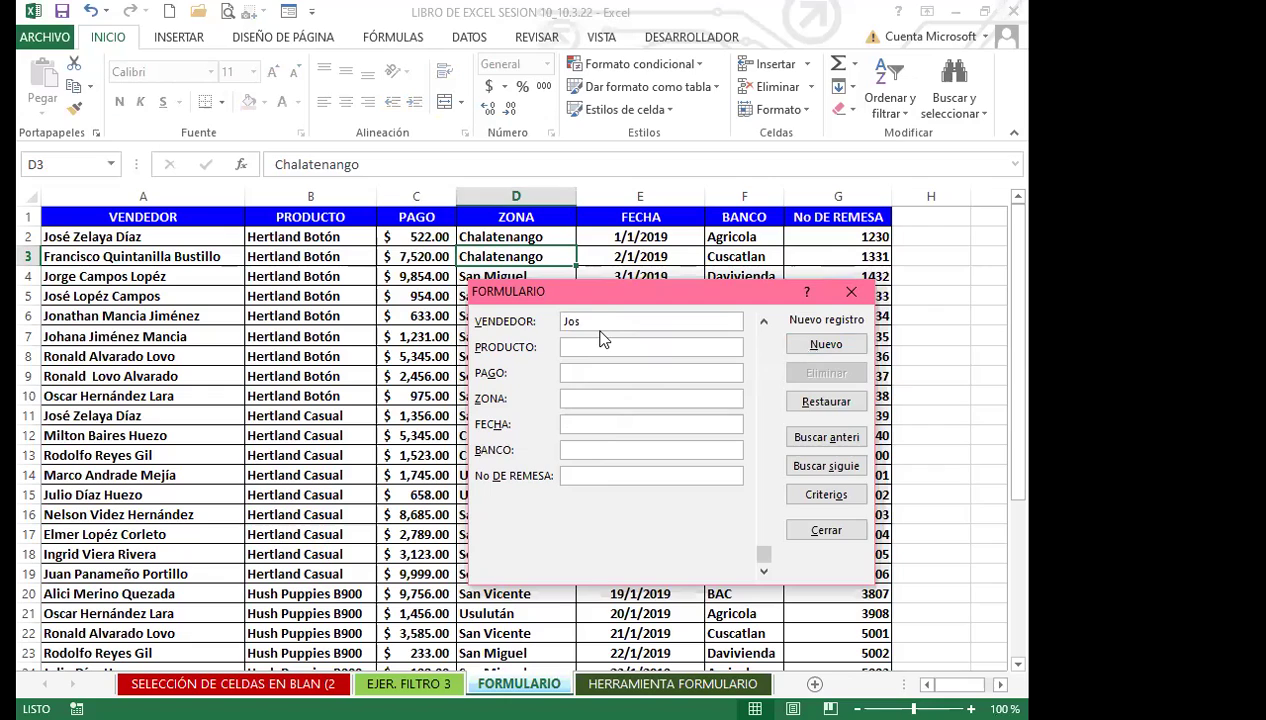
# Enter the second seller's name, product Hertland and payment 1544.
pyautogui.press('Tab')
pyautogui.write('Her')
pyautogui.write('tland')
pyautogui.write('1544')
pyautogui.press('Tab')
# Enter San Salvador, date 2/2/2020, Davivienda, remittance 5023, and save the record.
pyautogui.write('Sa')
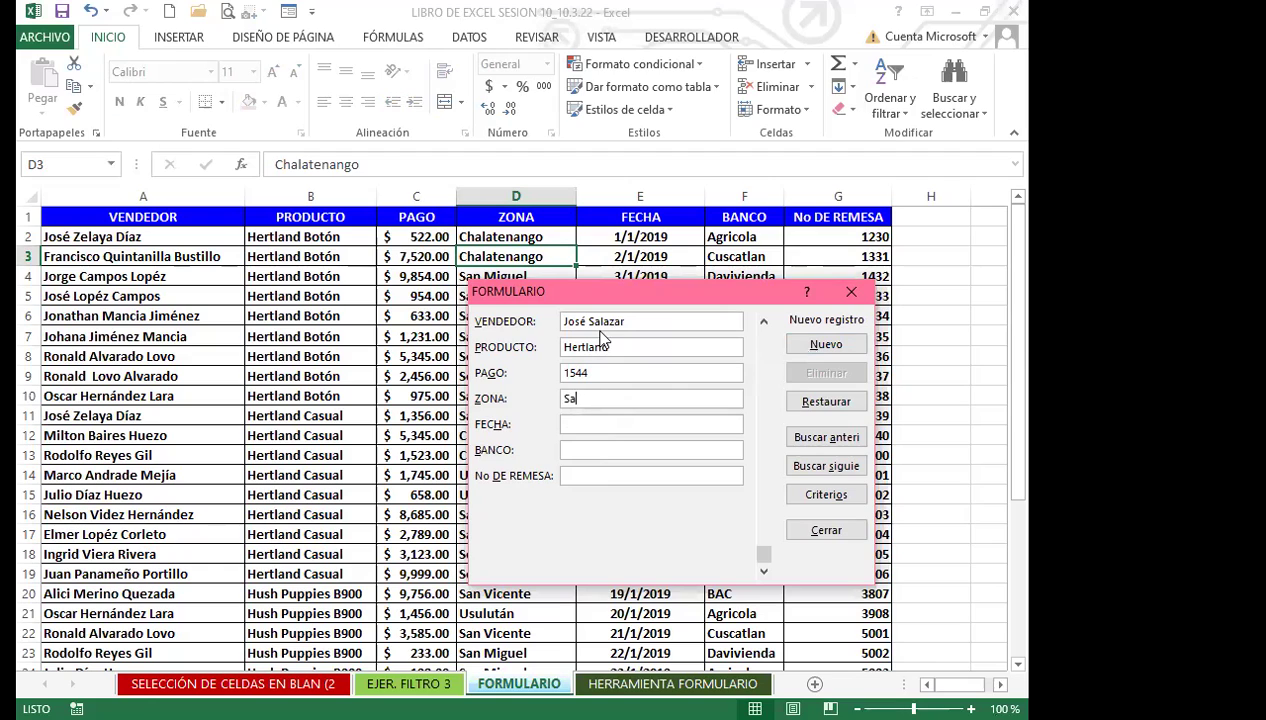
pyautogui.write('n ')
pyautogui.write('Sa')
pyautogui.write('lvador')
pyautogui.write('1')
pyautogui.press('BackSpace')
pyautogui.write('2/2/2022')
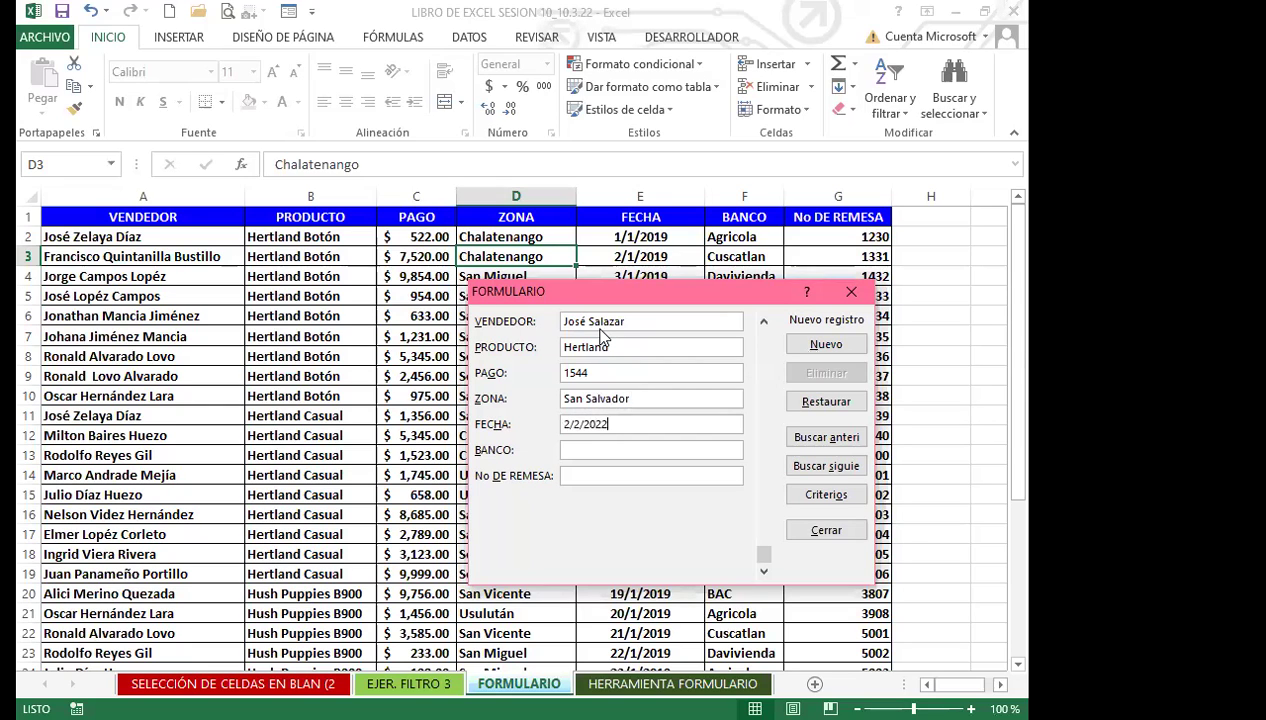
pyautogui.press('BackSpace')
pyautogui.write('0')
pyautogui.press('Tab')
pyautogui.write('Daviviend')
pyautogui.write('a')
pyautogui.write('50')
pyautogui.write('23')
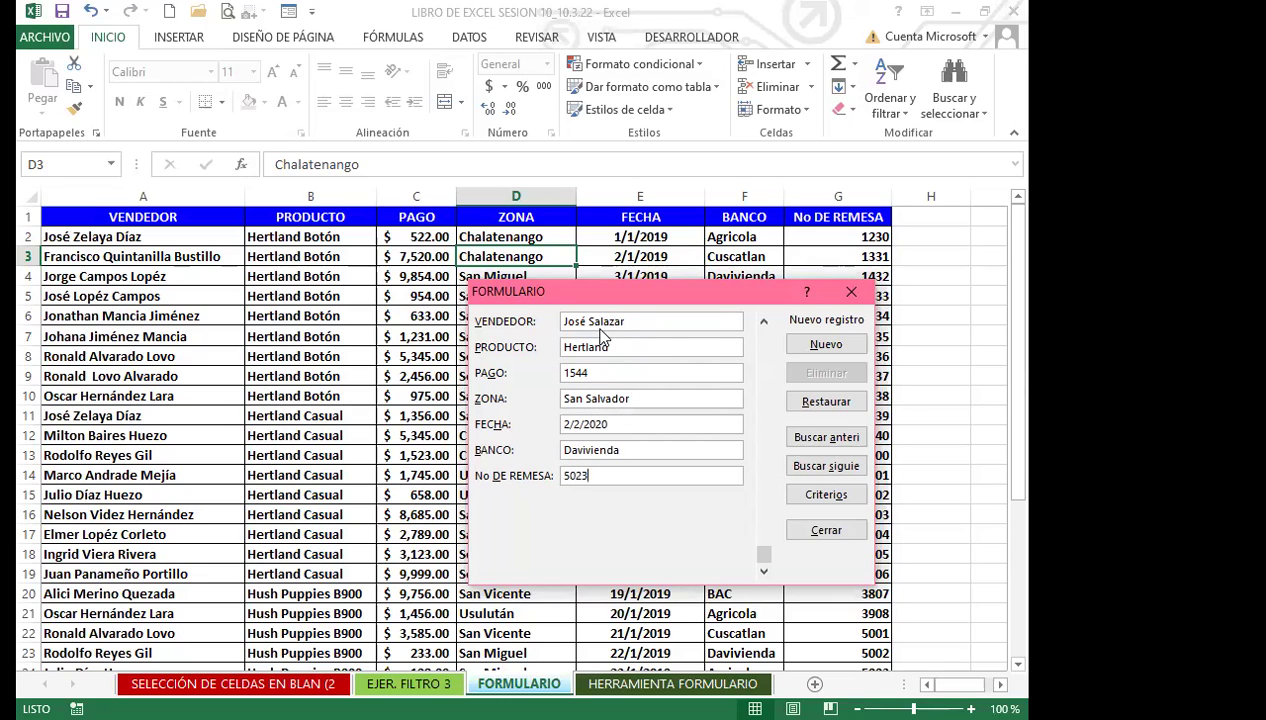
pyautogui.click(826, 345)
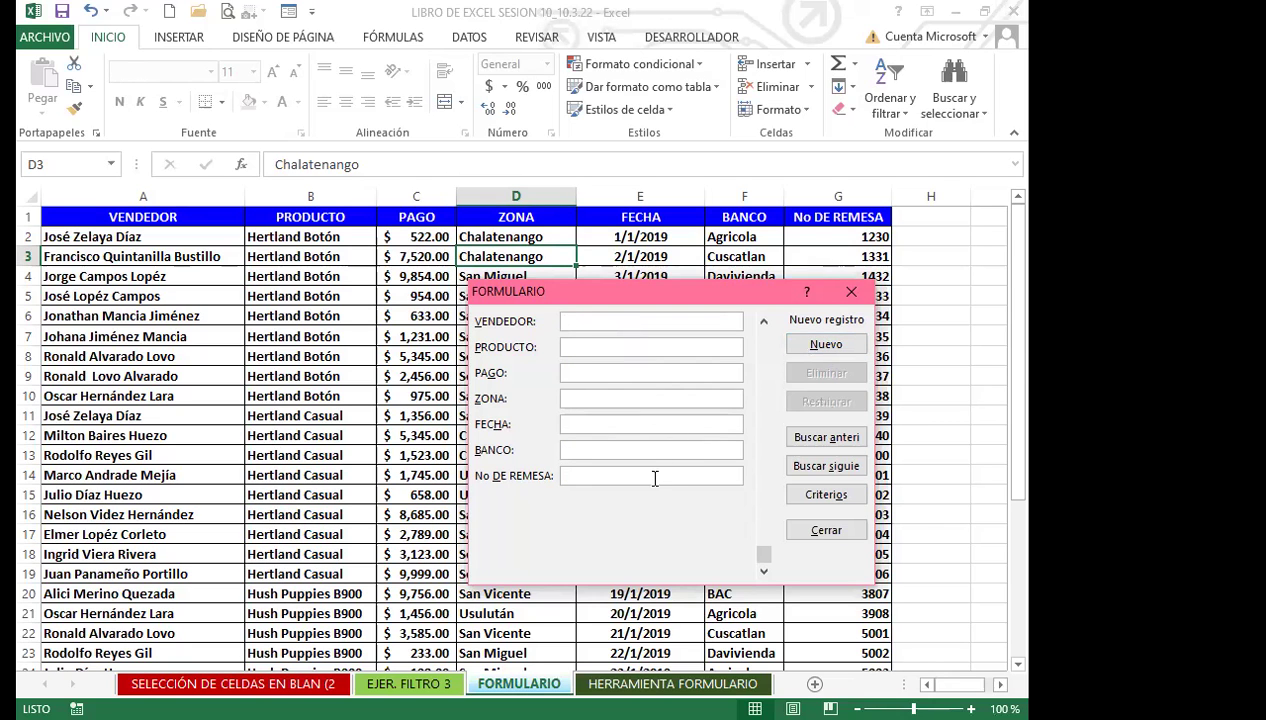
# Close the data form and check the new records in A34 and D34.
pyautogui.click(851, 292)
pyautogui.scroll(-10, 282, 491)
pyautogui.scroll(1, 282, 491)
pyautogui.click(232, 334)
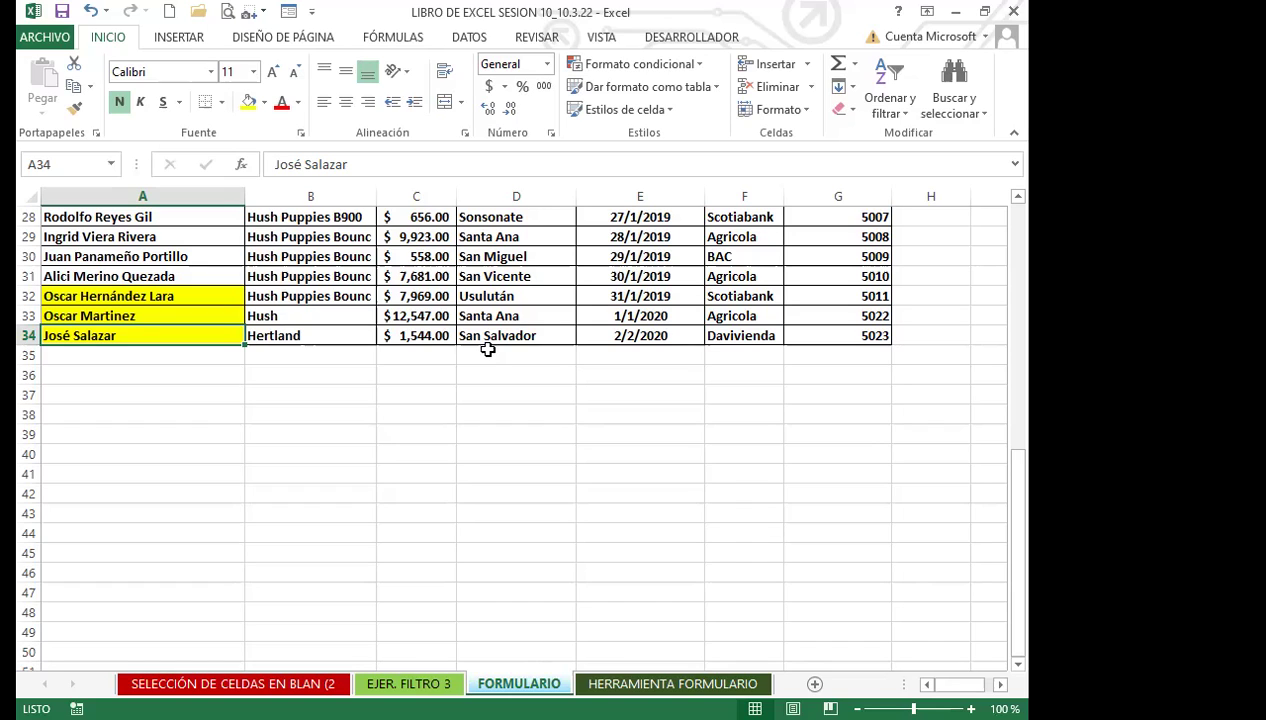
pyautogui.click(476, 339)
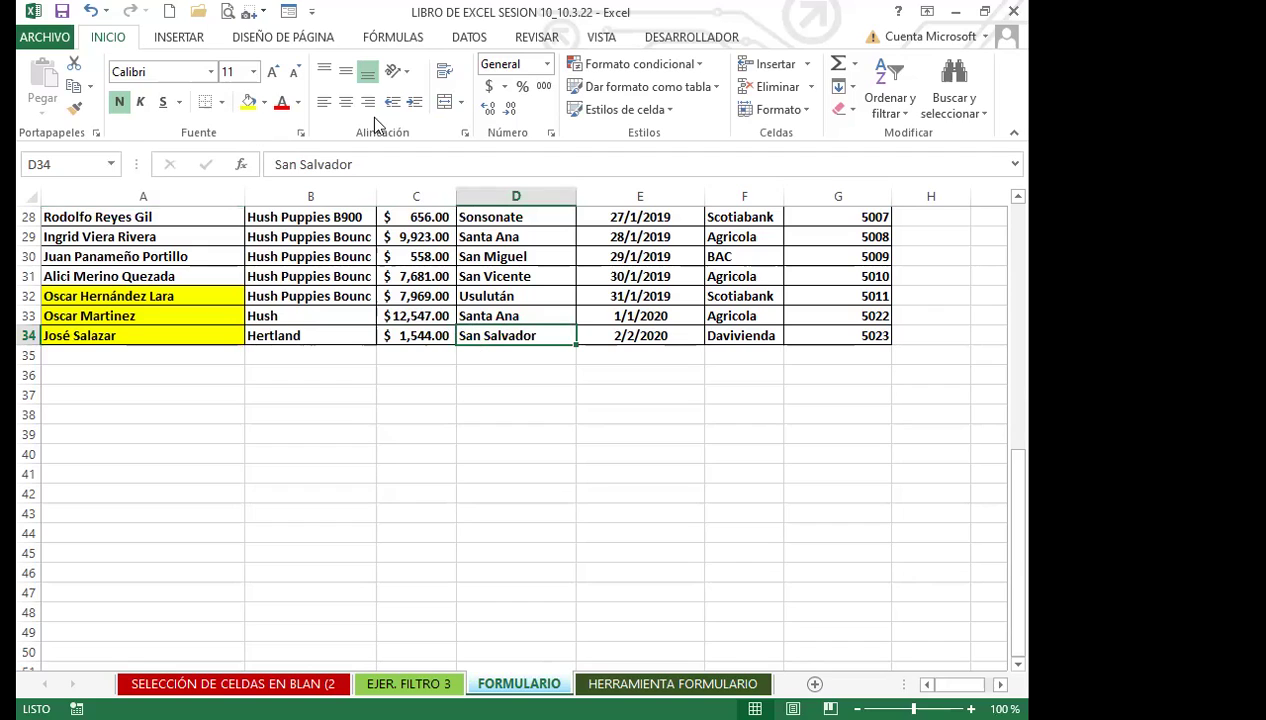
pyautogui.click(502, 276)
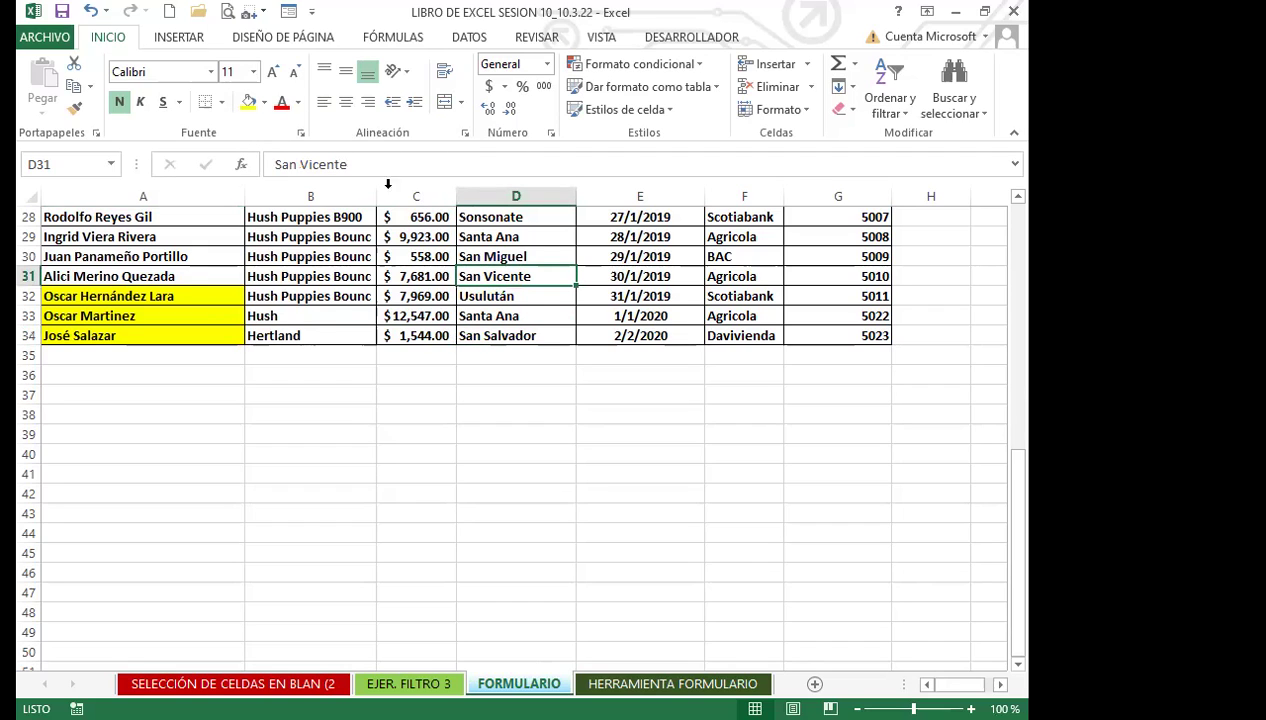
pyautogui.click(316, 297)
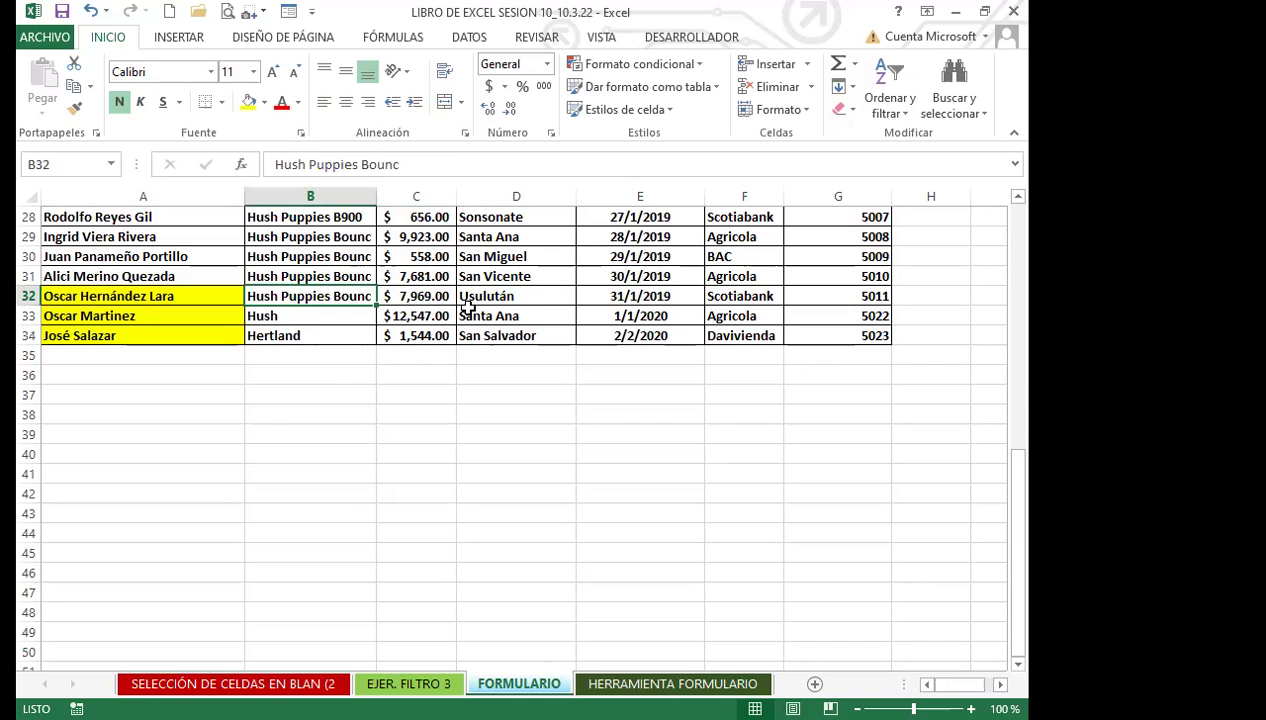
pyautogui.press('Right')
pyautogui.press('Right')
pyautogui.press('Right')
pyautogui.press('Right')
pyautogui.press('Right')
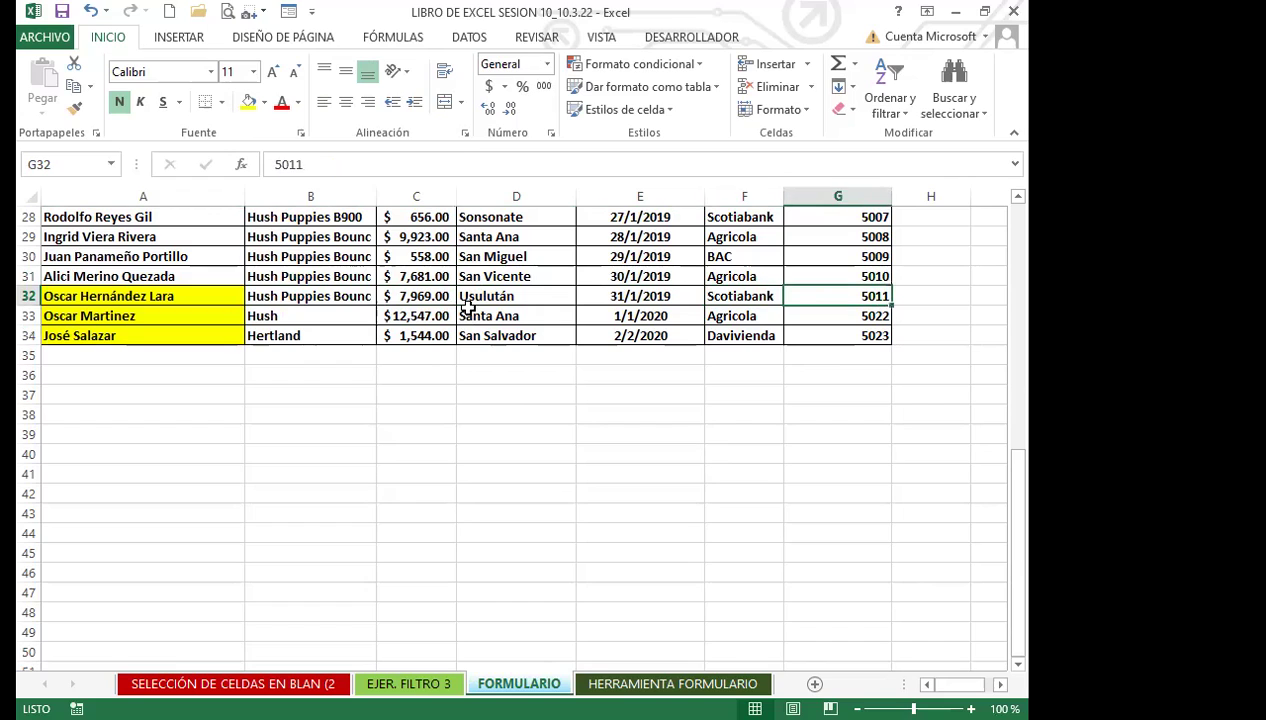
pyautogui.press('Left')
pyautogui.press('Left')
pyautogui.press('Left')
pyautogui.press('Left')
pyautogui.press('Left')
pyautogui.press('Left')
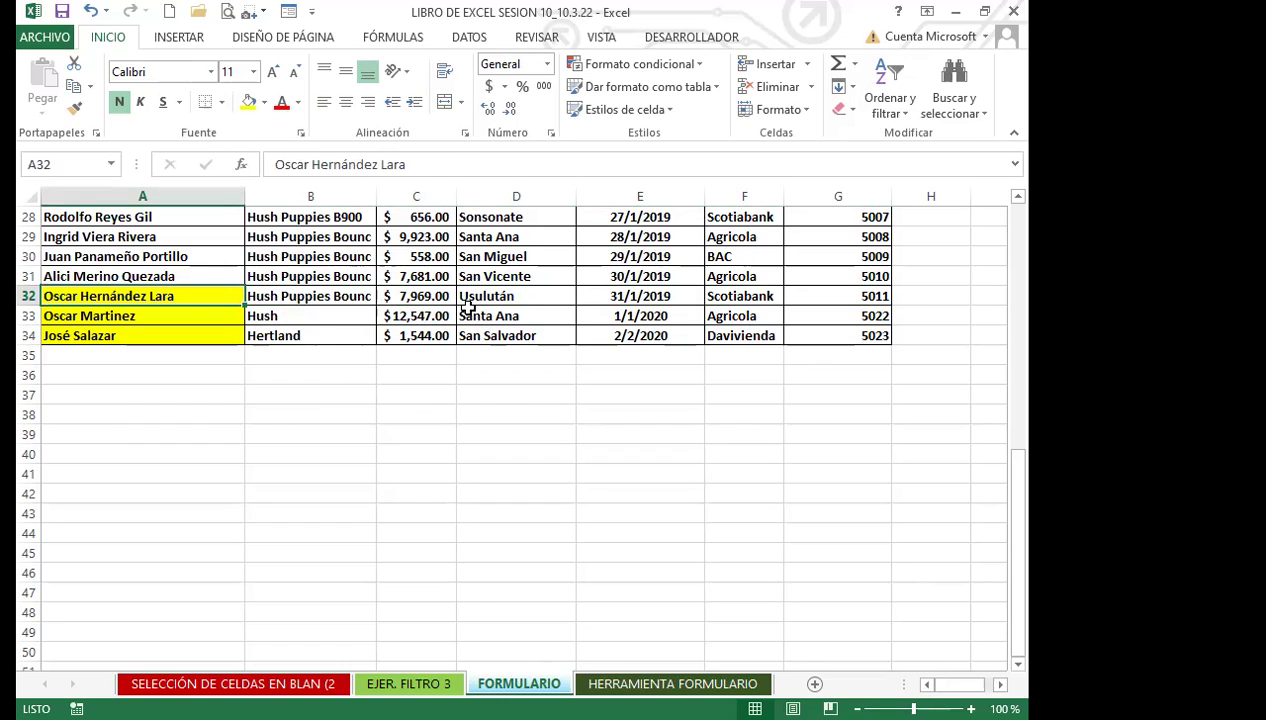
pyautogui.press('Right')
pyautogui.press('Right')
pyautogui.press('Right')
pyautogui.press('Right')
pyautogui.press('Right')
pyautogui.press('Right')
pyautogui.press('Right')
pyautogui.press('Right')
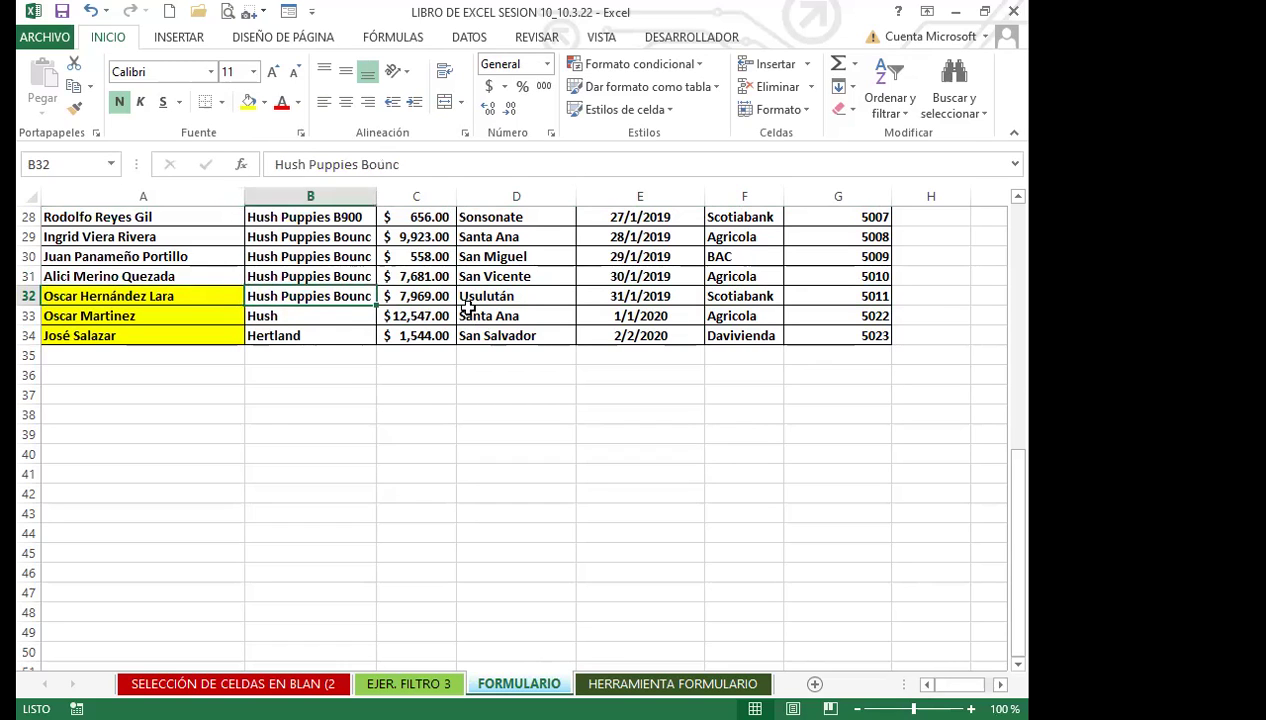
pyautogui.press('Left')
pyautogui.press('Left')
pyautogui.press('Left')
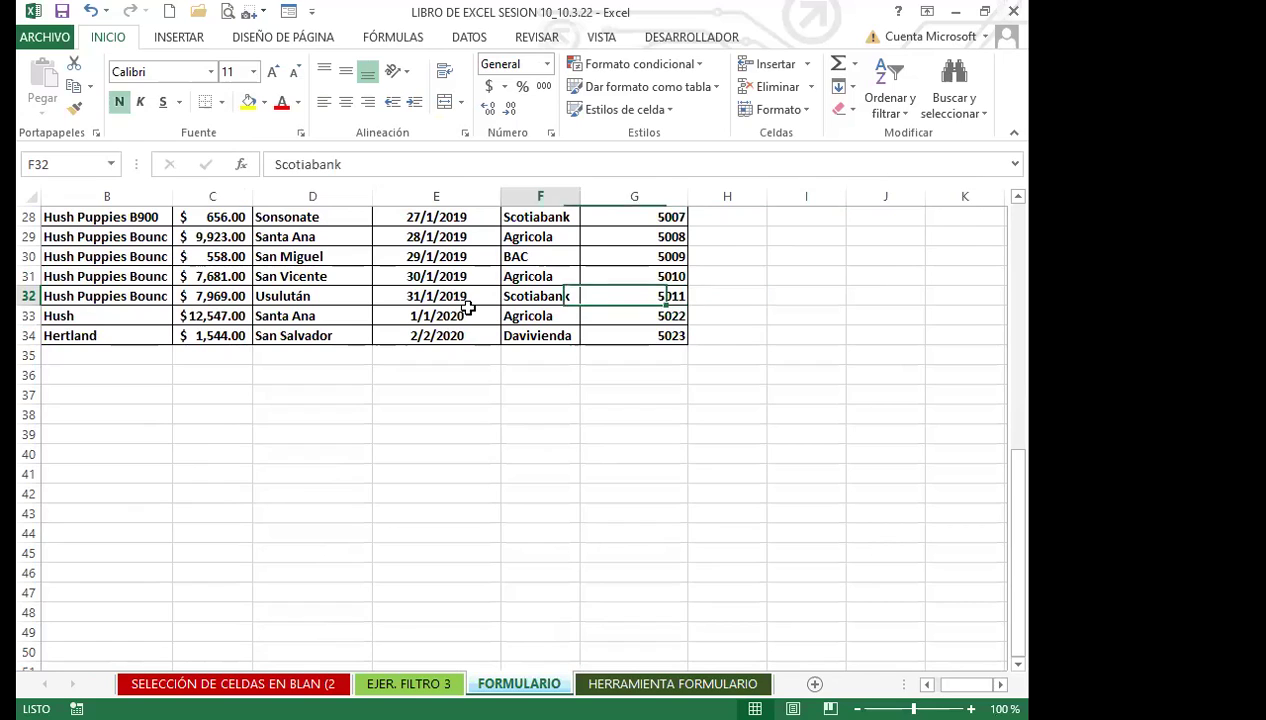
pyautogui.press('Down')
pyautogui.press('Down')
pyautogui.press('Down')
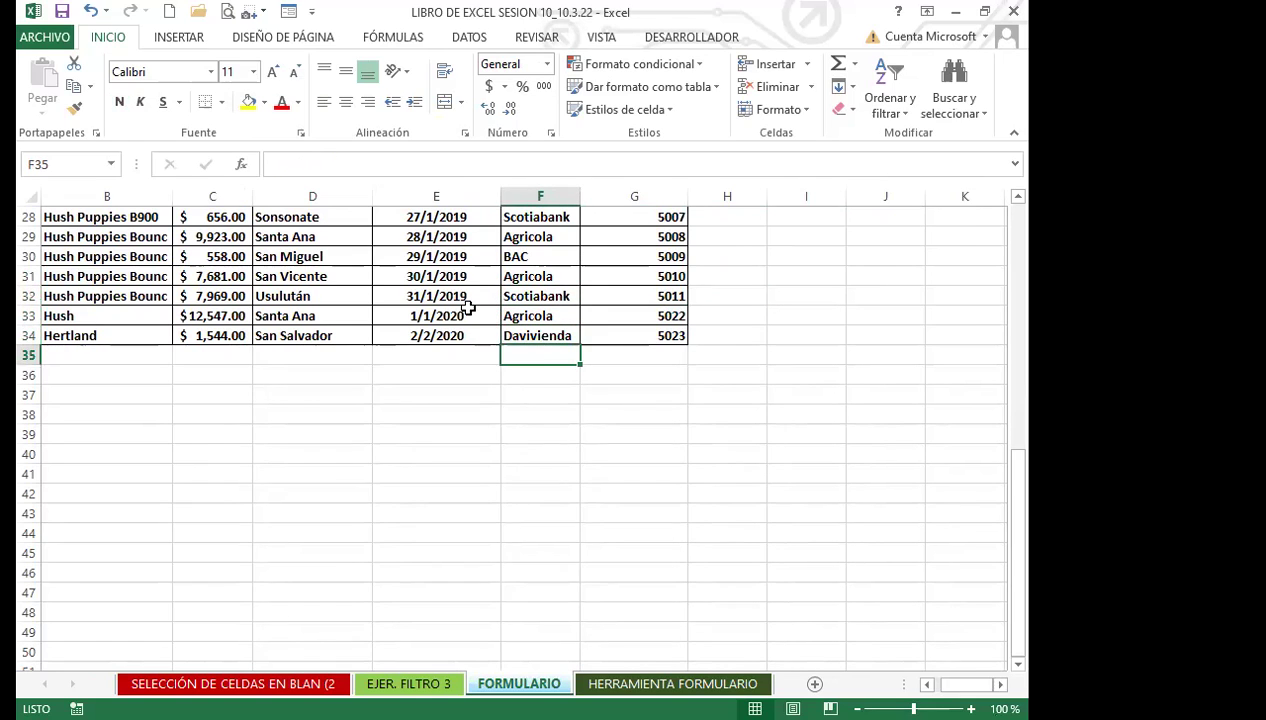
pyautogui.moveTo(668, 534); pyautogui.dragTo(657, 519)
pyautogui.click(522, 452)
pyautogui.press('Left')
pyautogui.press('Home')
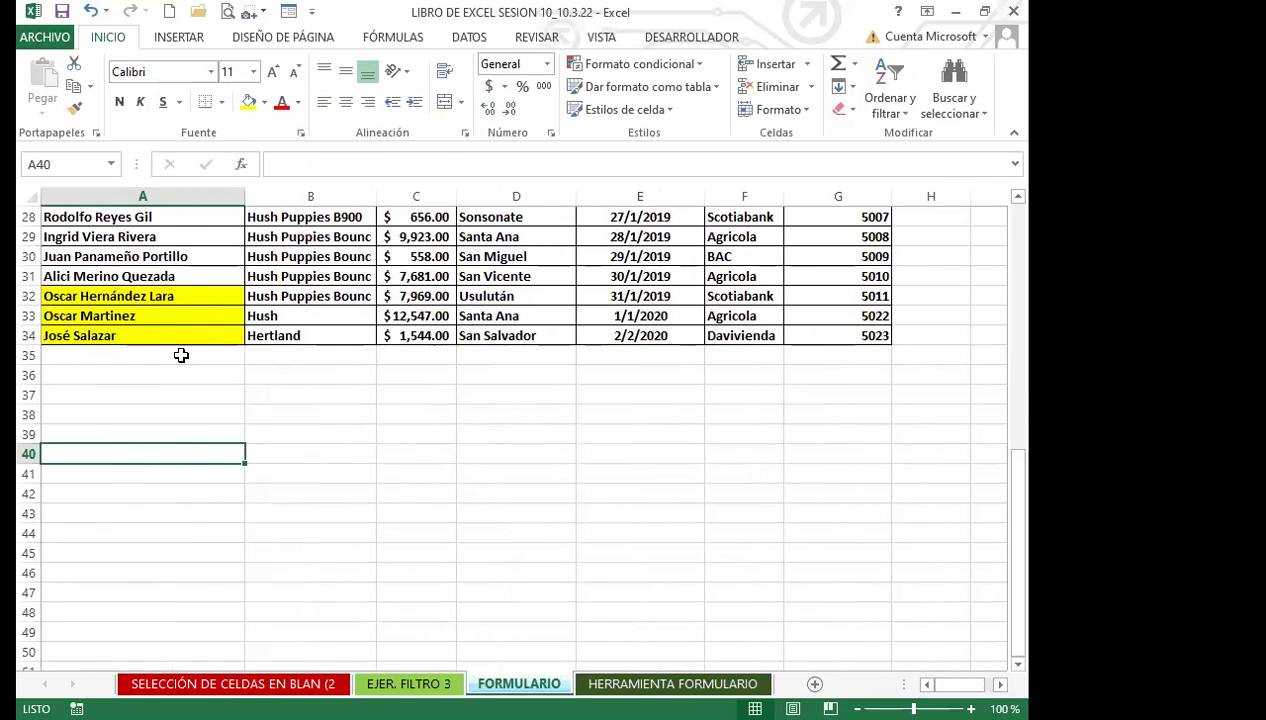
# Select empty cells below the table, then scroll back up toward row 1.
pyautogui.click(181, 356)
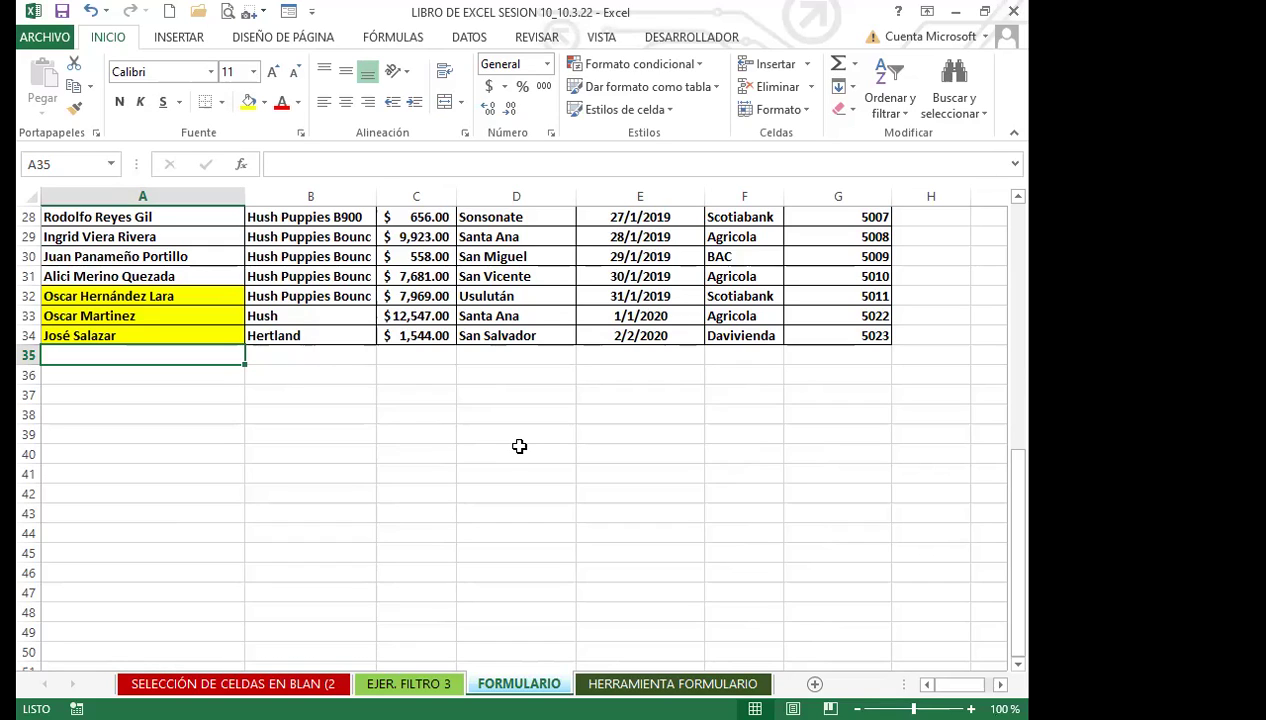
pyautogui.click(493, 567)
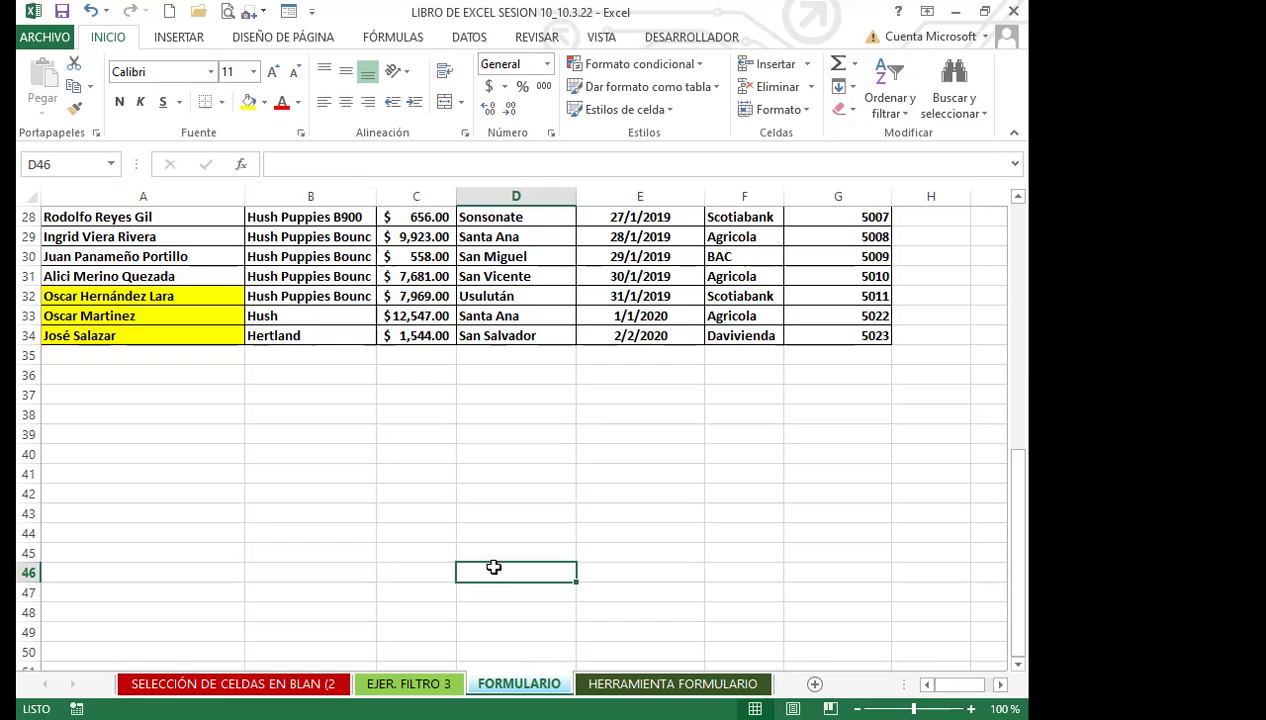
pyautogui.scroll(9, 493, 567)
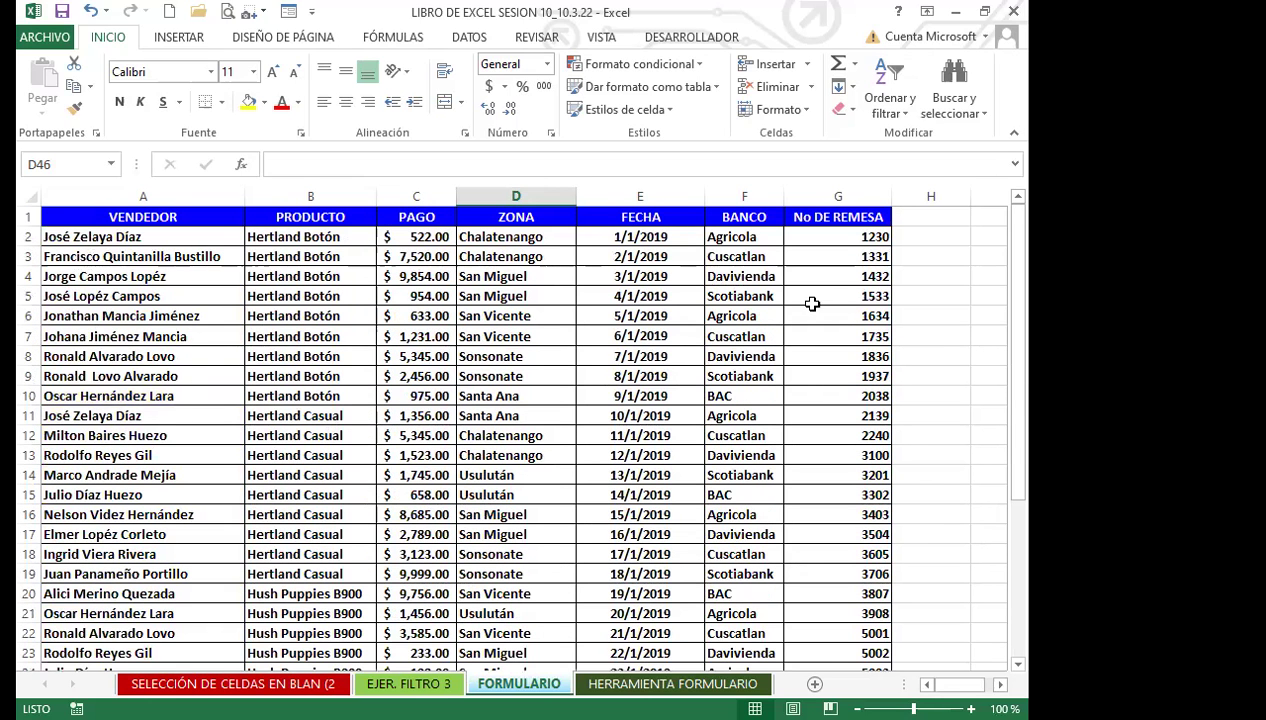
# Select the entire row 3 after trying header-row and A2:A3 selections.
pyautogui.moveTo(165, 212); pyautogui.dragTo(825, 218)
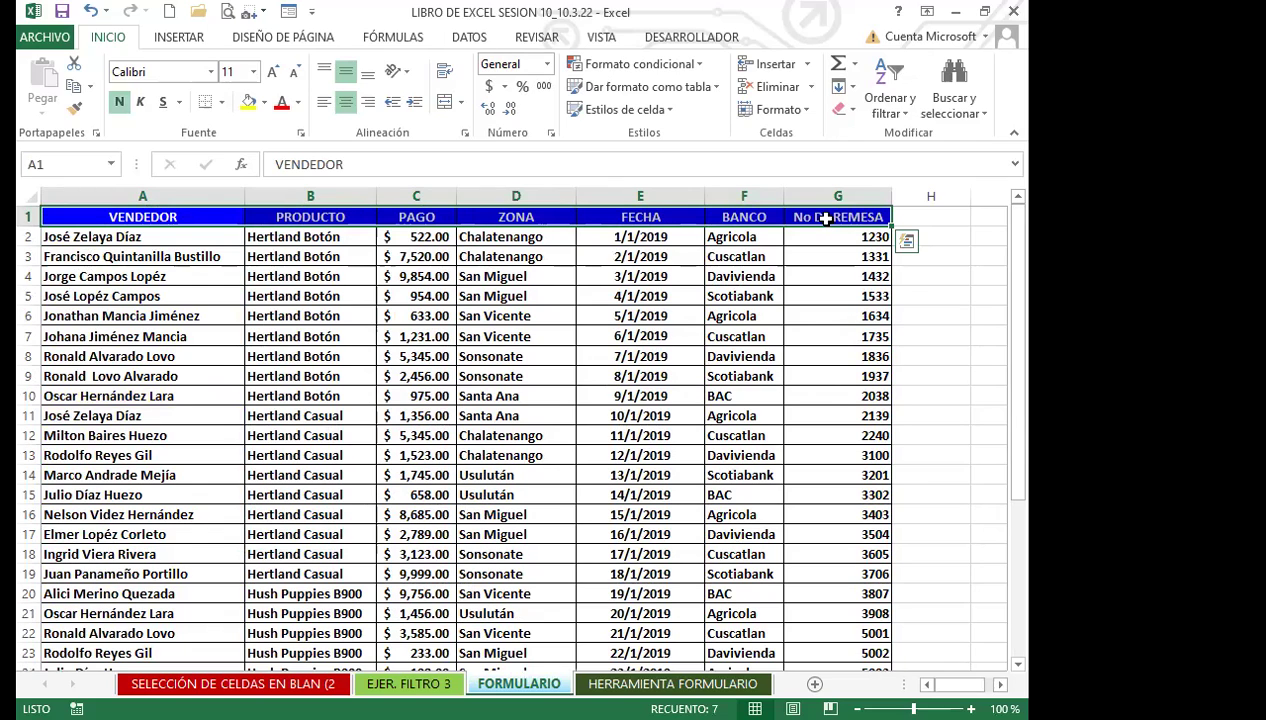
pyautogui.click(493, 421)
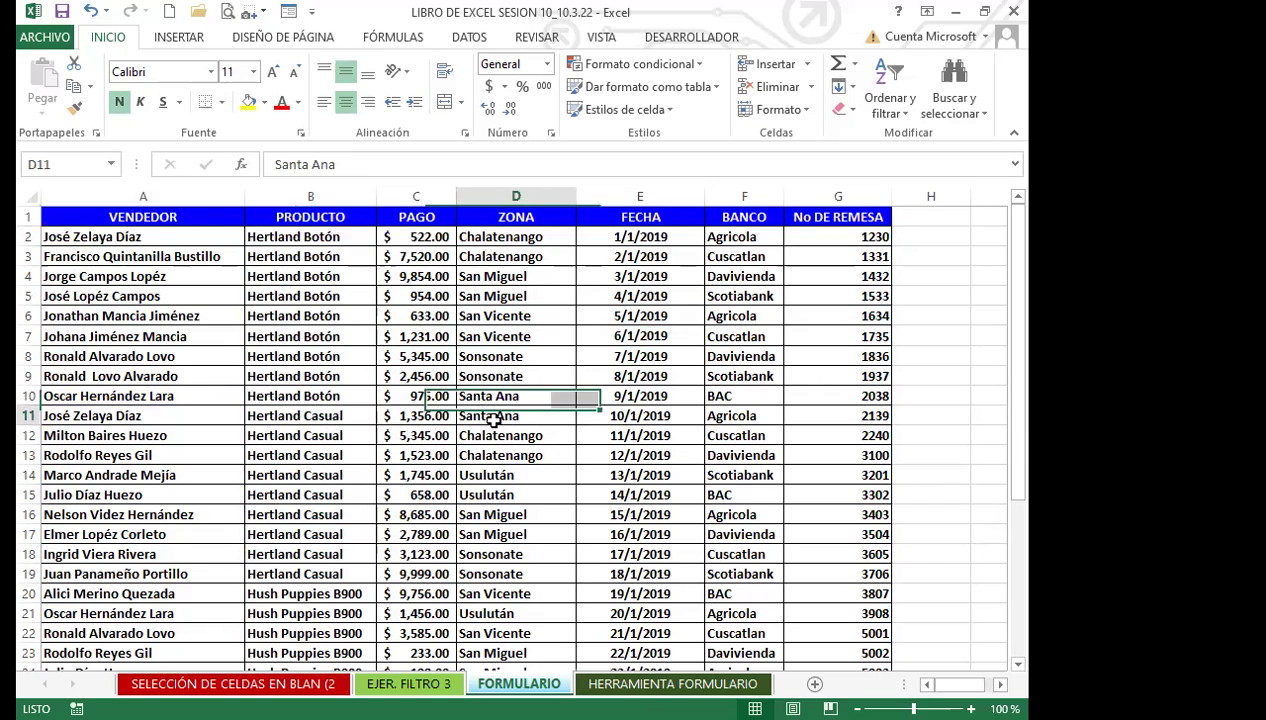
pyautogui.click(190, 240)
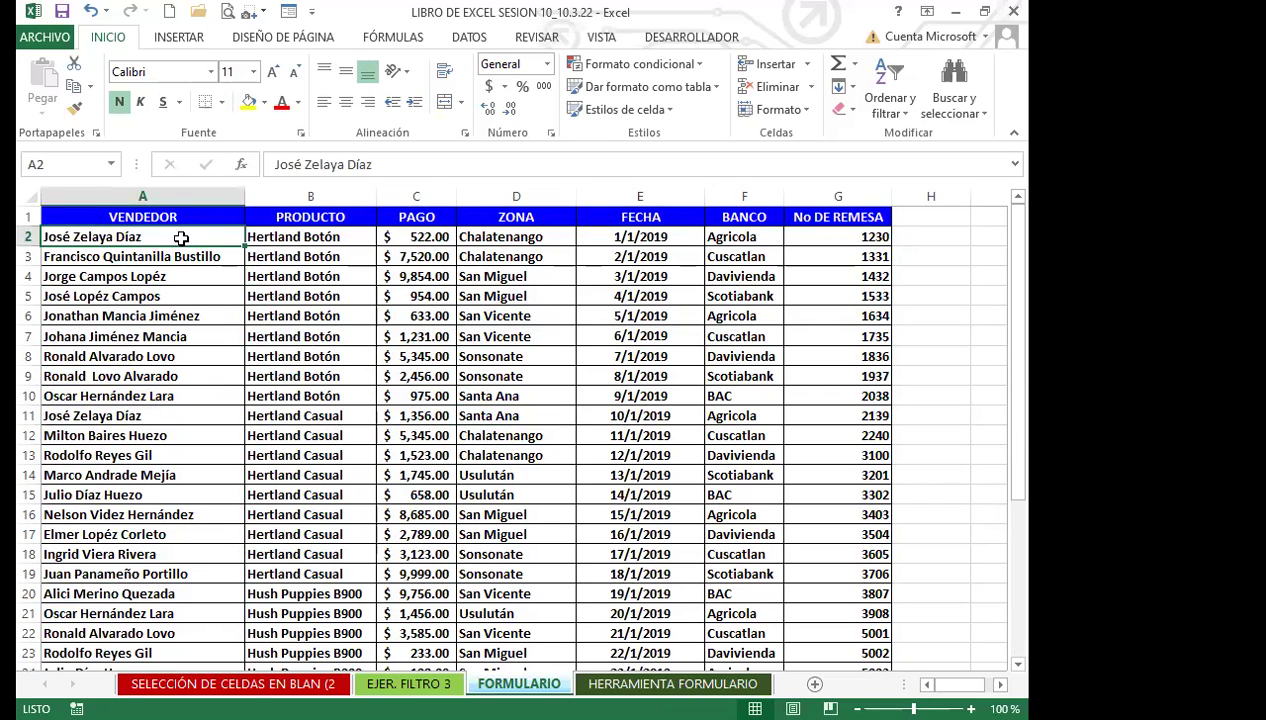
pyautogui.moveTo(180, 237); pyautogui.dragTo(189, 257)
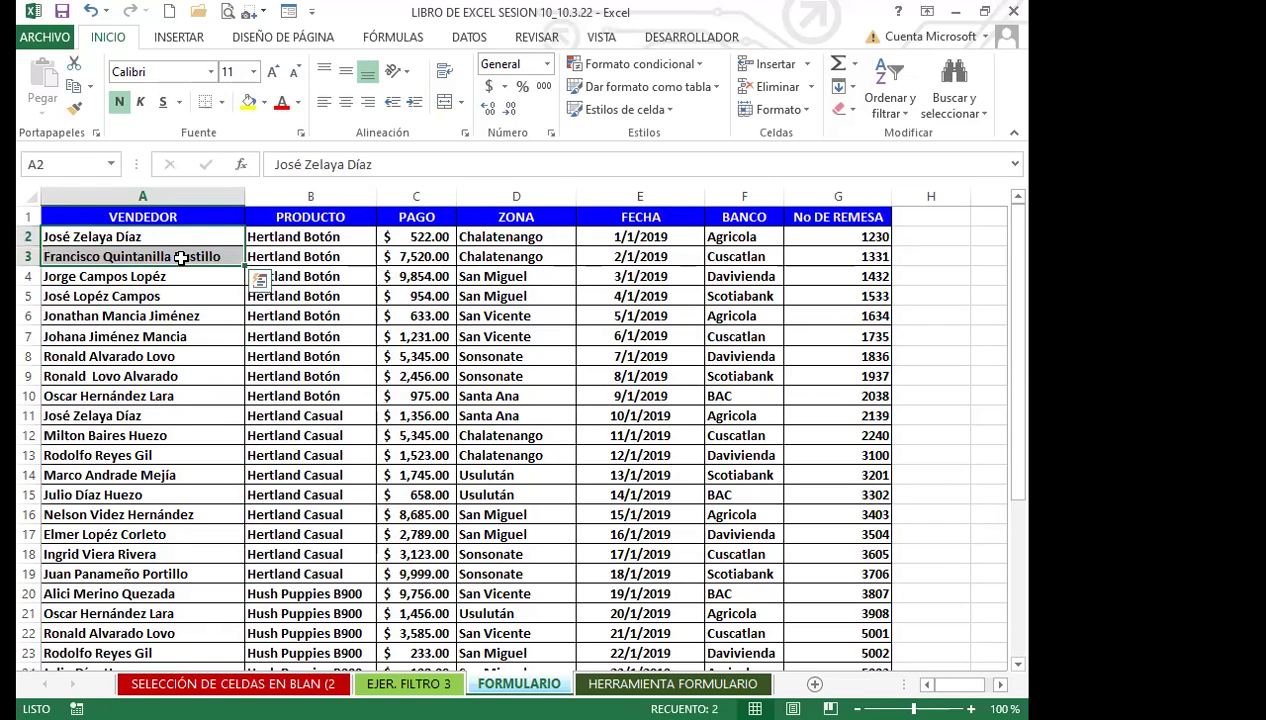
pyautogui.click(25, 256)
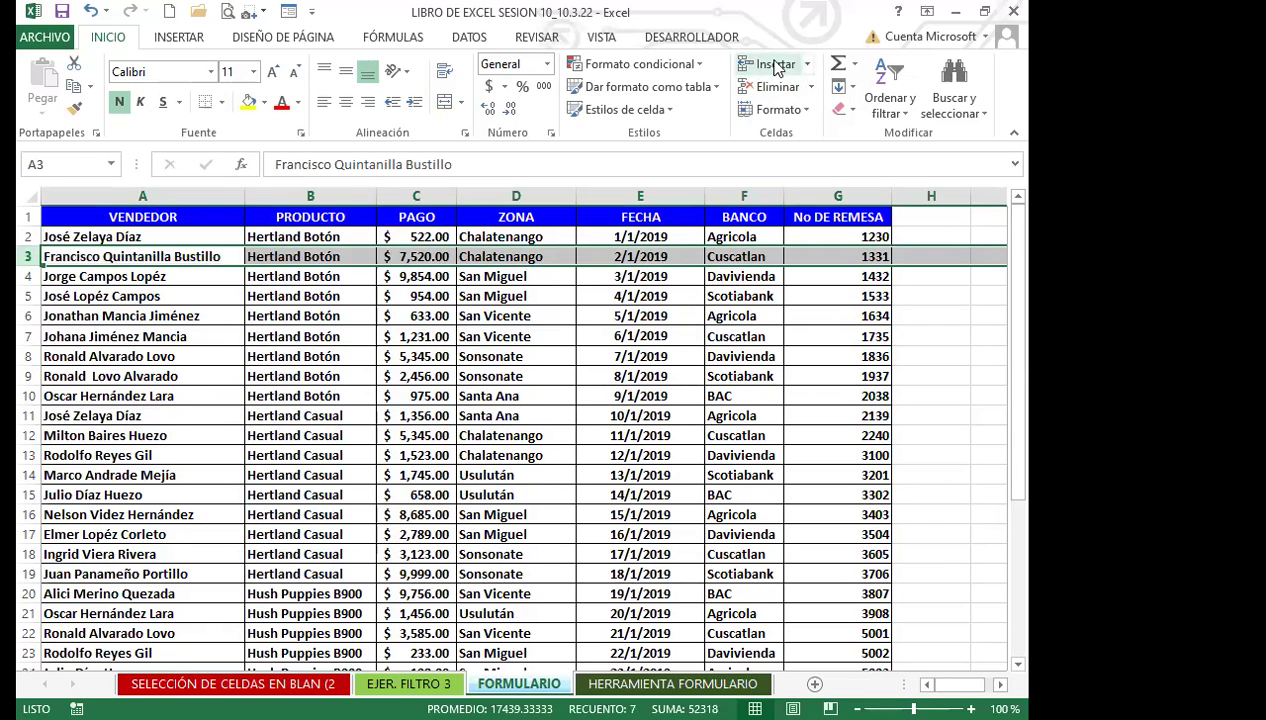
pyautogui.click(775, 65)
pyautogui.click(163, 334)
pyautogui.moveTo(177, 241); pyautogui.dragTo(185, 253)
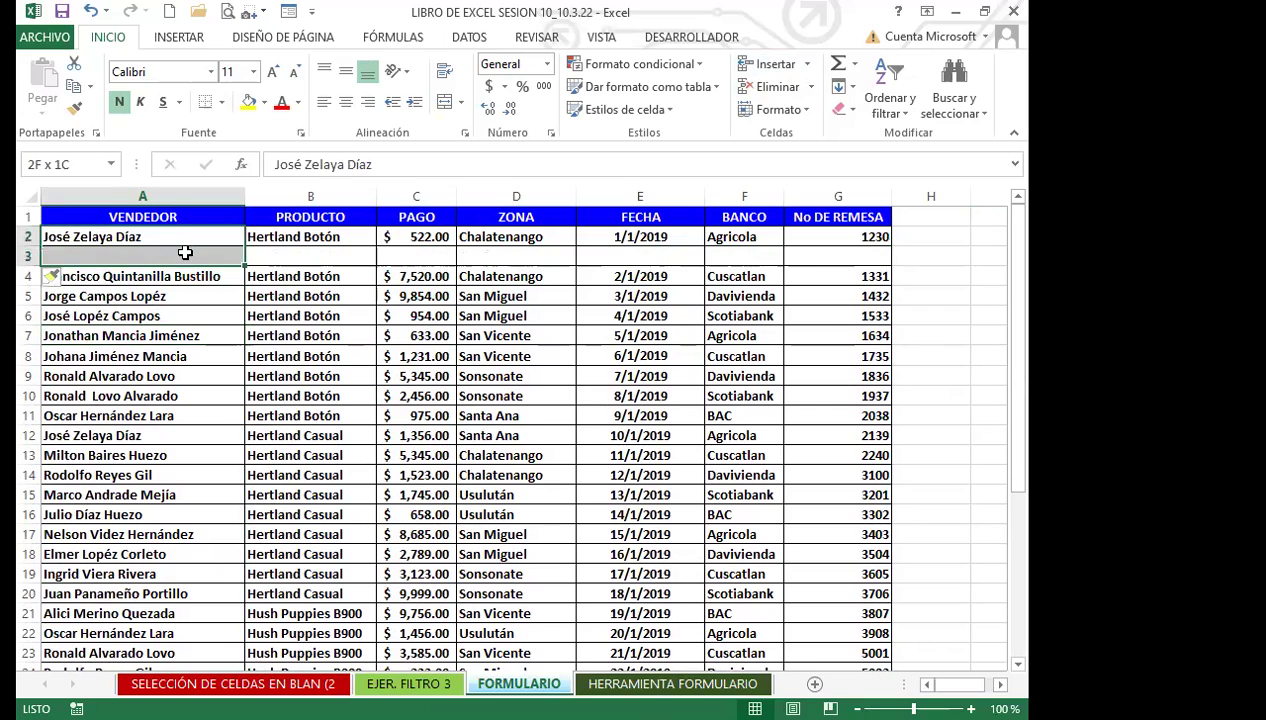
pyautogui.click(444, 102)
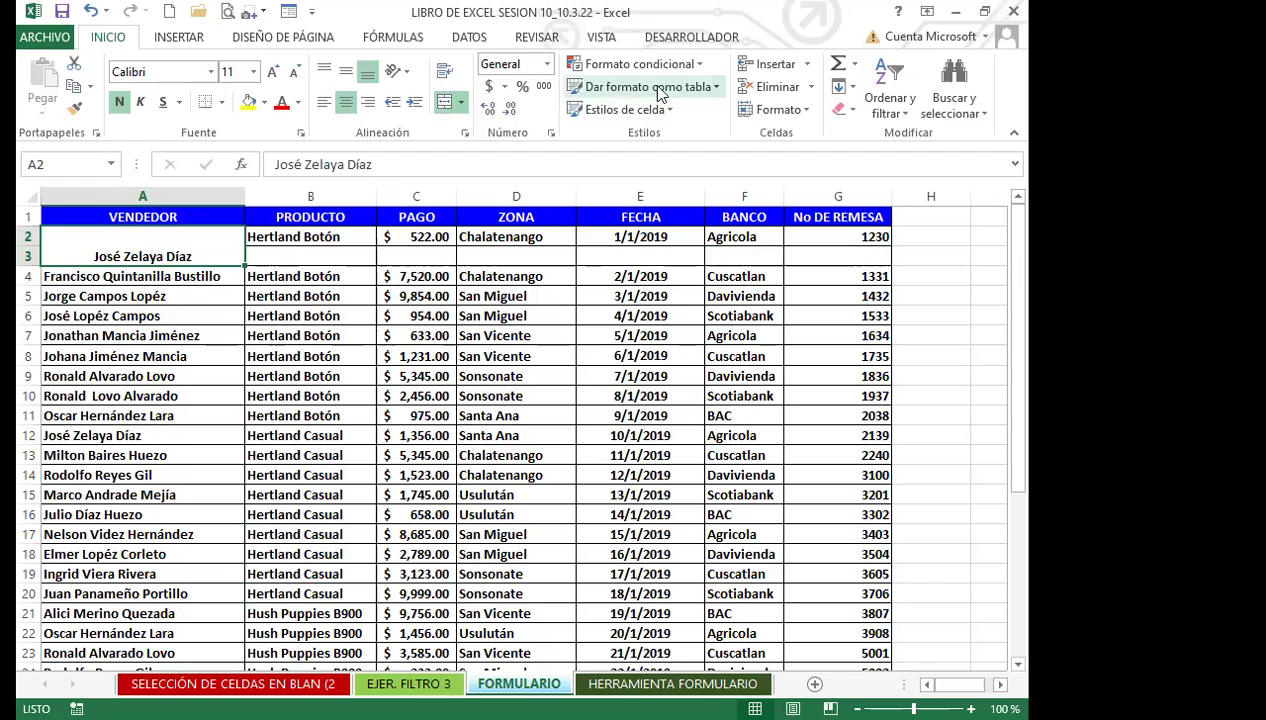
pyautogui.click(90, 10)
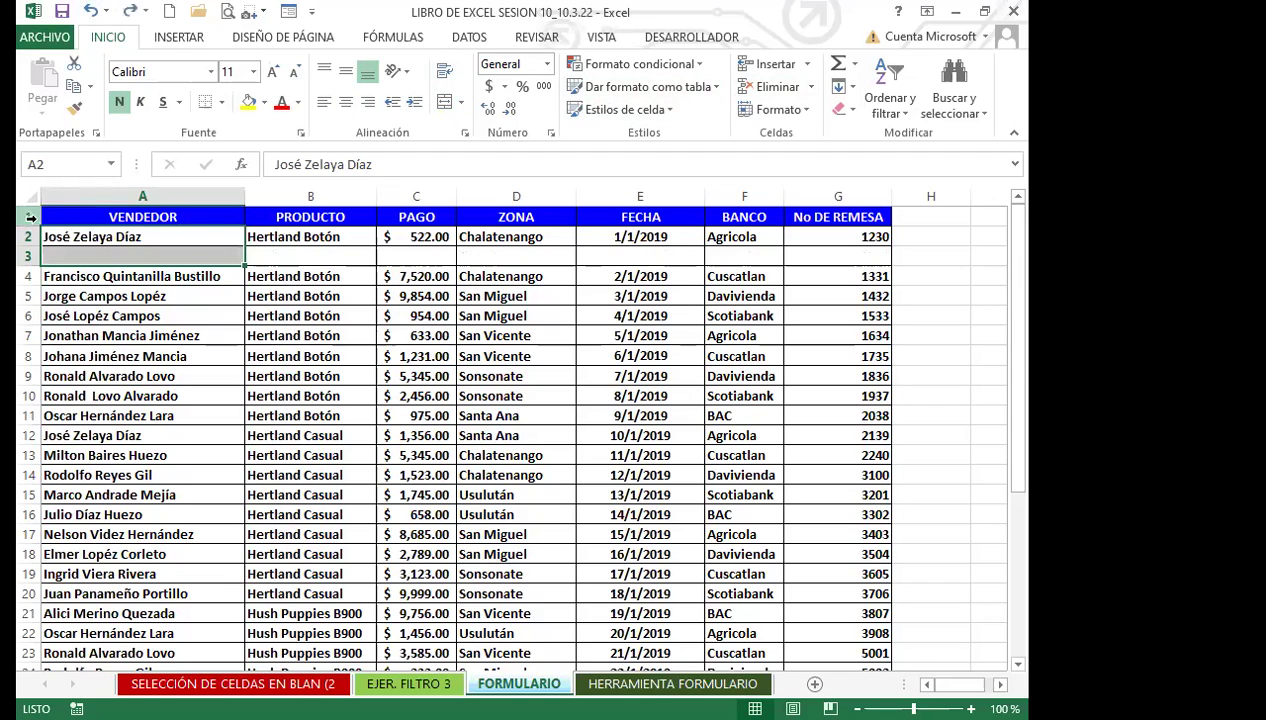
pyautogui.moveTo(30, 247); pyautogui.dragTo(30, 275)
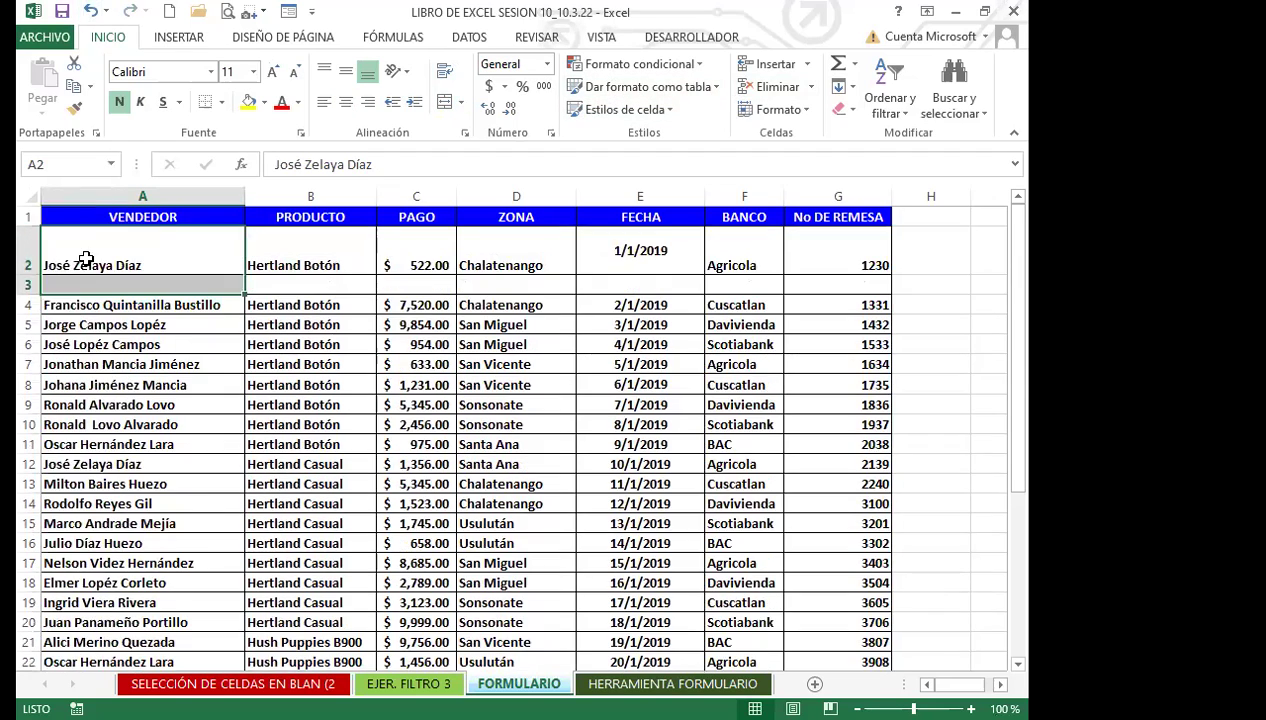
pyautogui.click(183, 257)
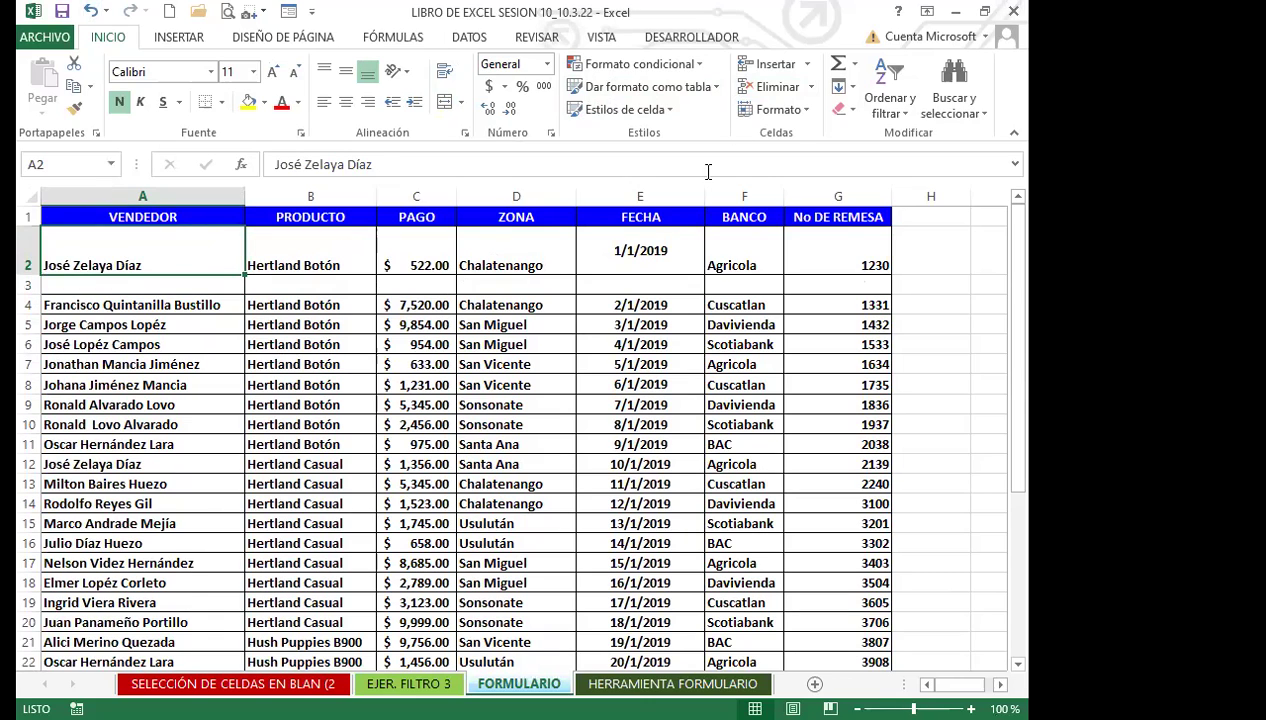
pyautogui.click(220, 281)
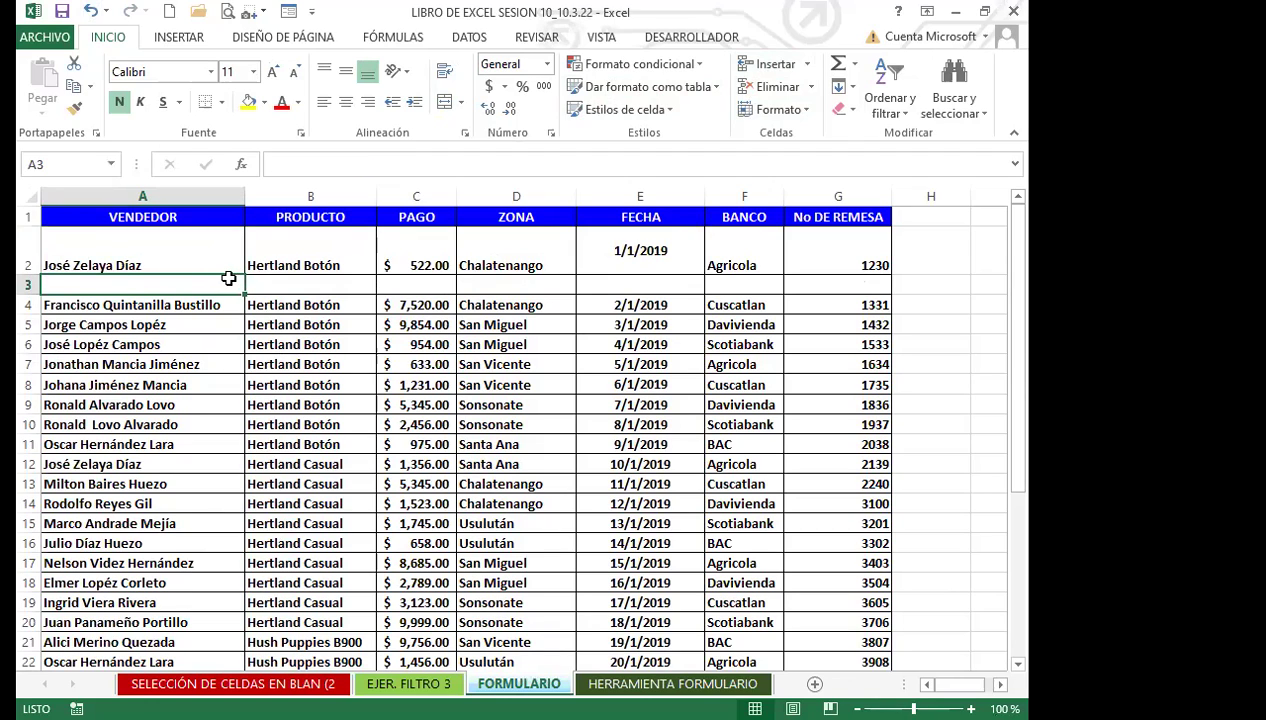
pyautogui.click(294, 281)
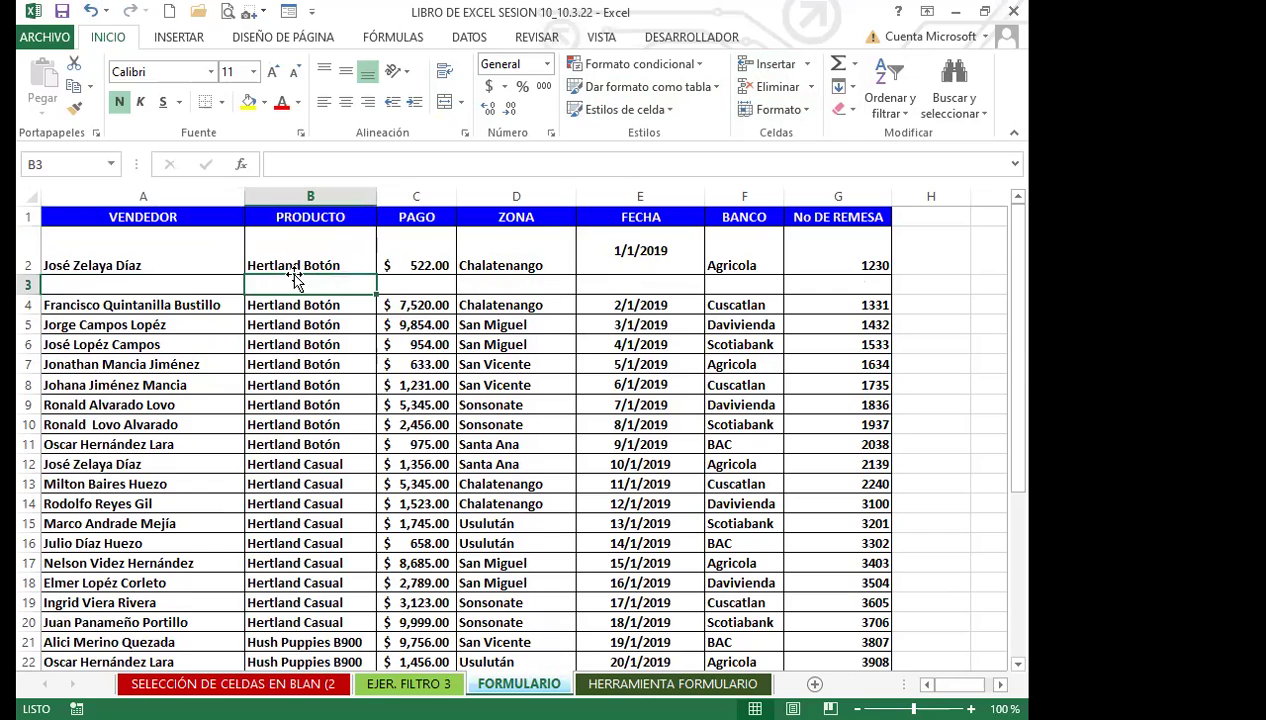
pyautogui.click(187, 264)
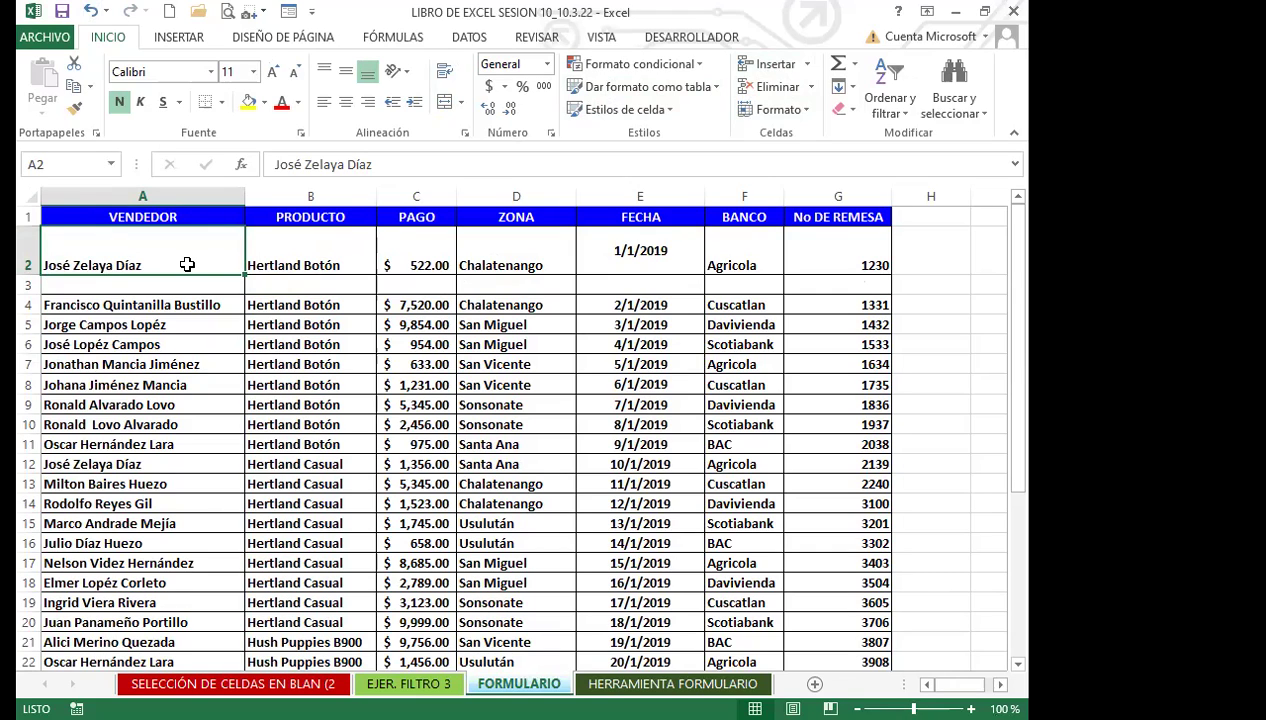
pyautogui.moveTo(187, 264); pyautogui.dragTo(190, 315)
pyautogui.click(187, 252)
pyautogui.click(765, 64)
pyautogui.click(765, 64)
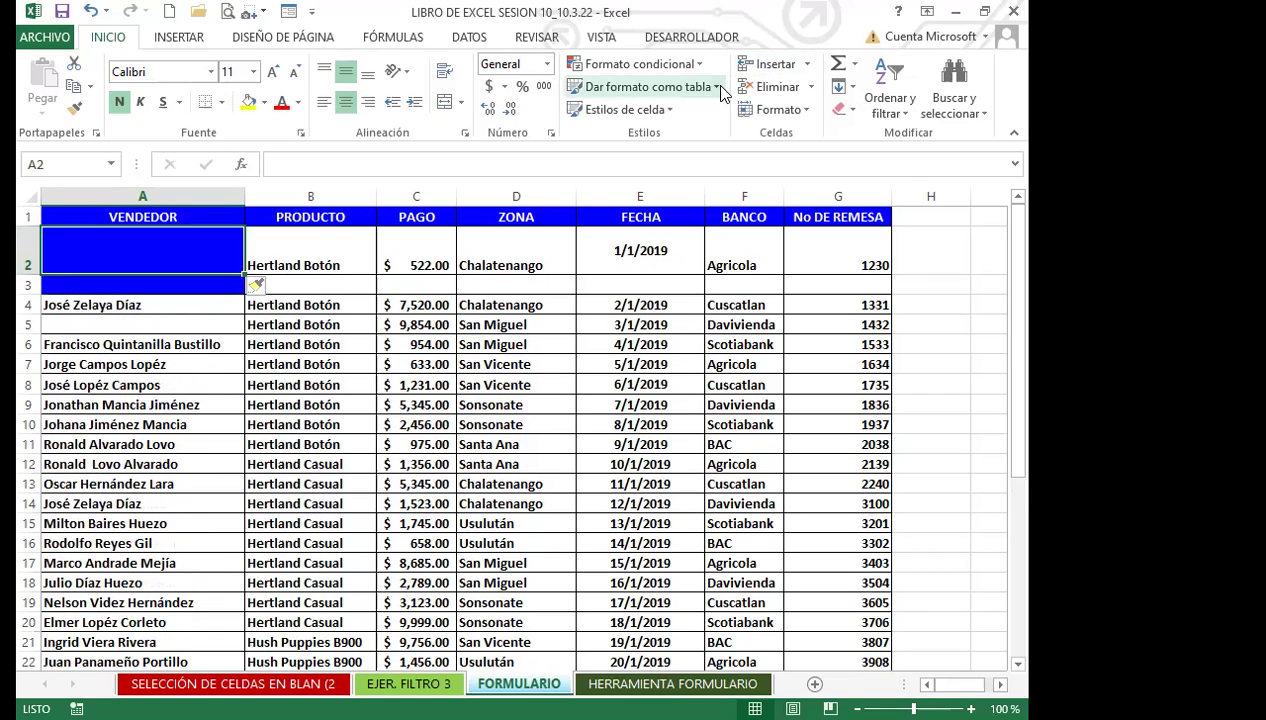
pyautogui.hotkey('ctrl', 'z')
pyautogui.hotkey('ctrl', 'z')
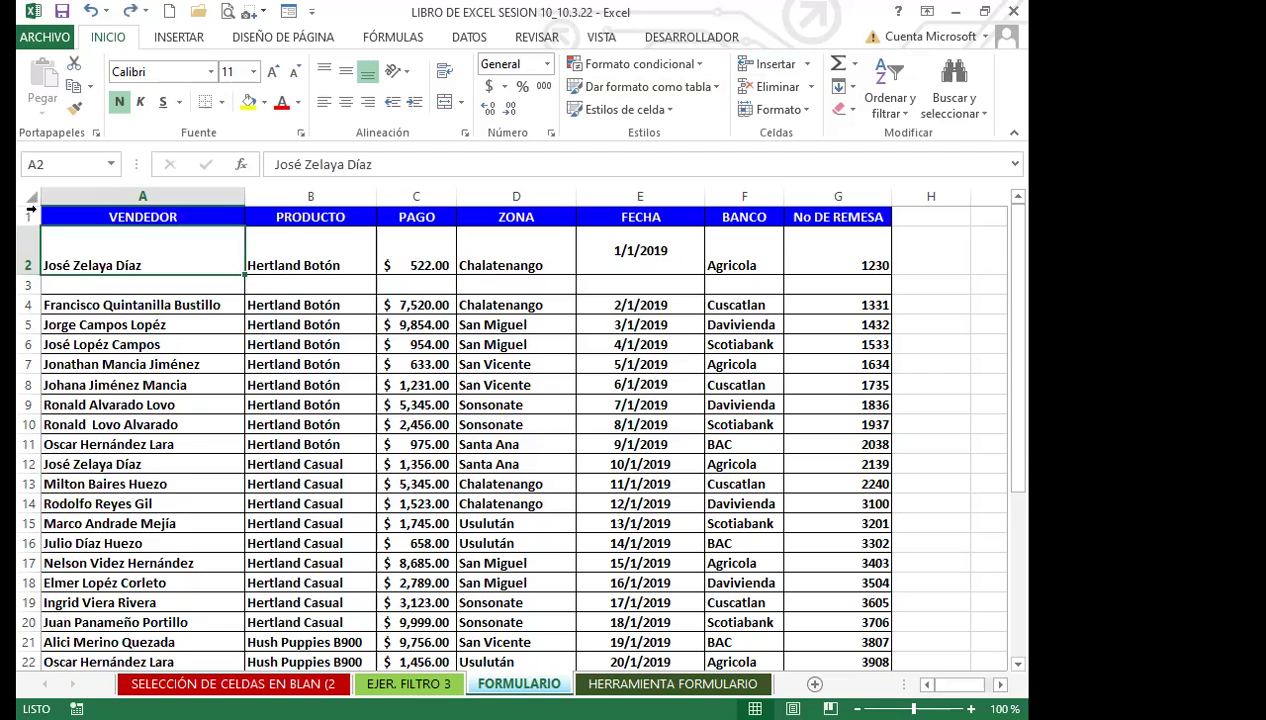
pyautogui.click(28, 216)
# Insert a taller blank row above the table and merge-centre A1:G1.
pyautogui.click(765, 64)
pyautogui.click(297, 262)
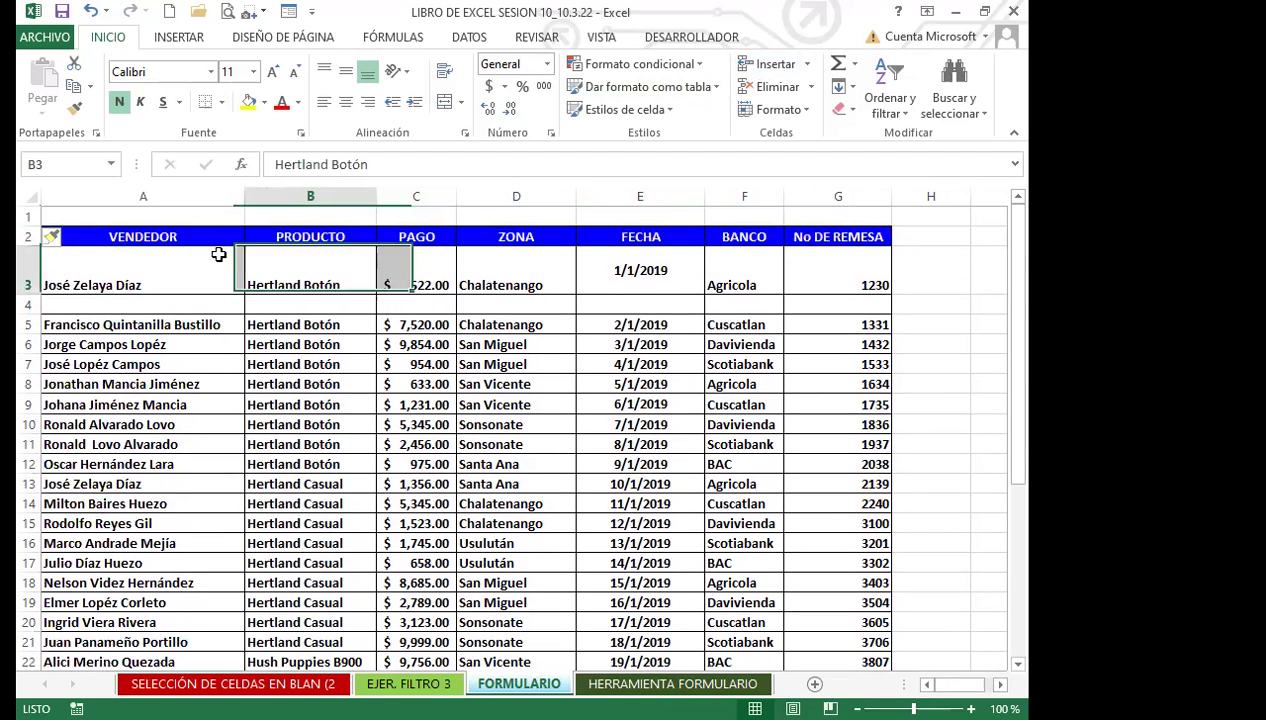
pyautogui.moveTo(25, 245); pyautogui.dragTo(25, 295)
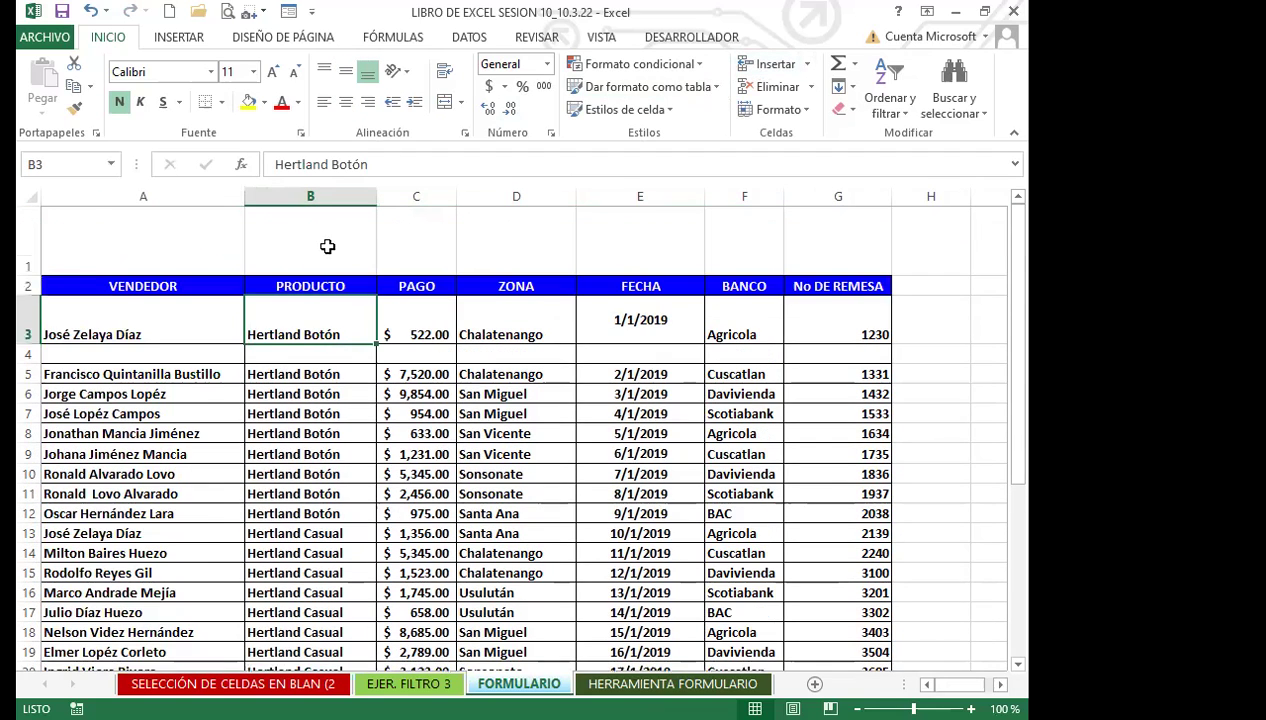
pyautogui.moveTo(205, 232); pyautogui.dragTo(850, 232)
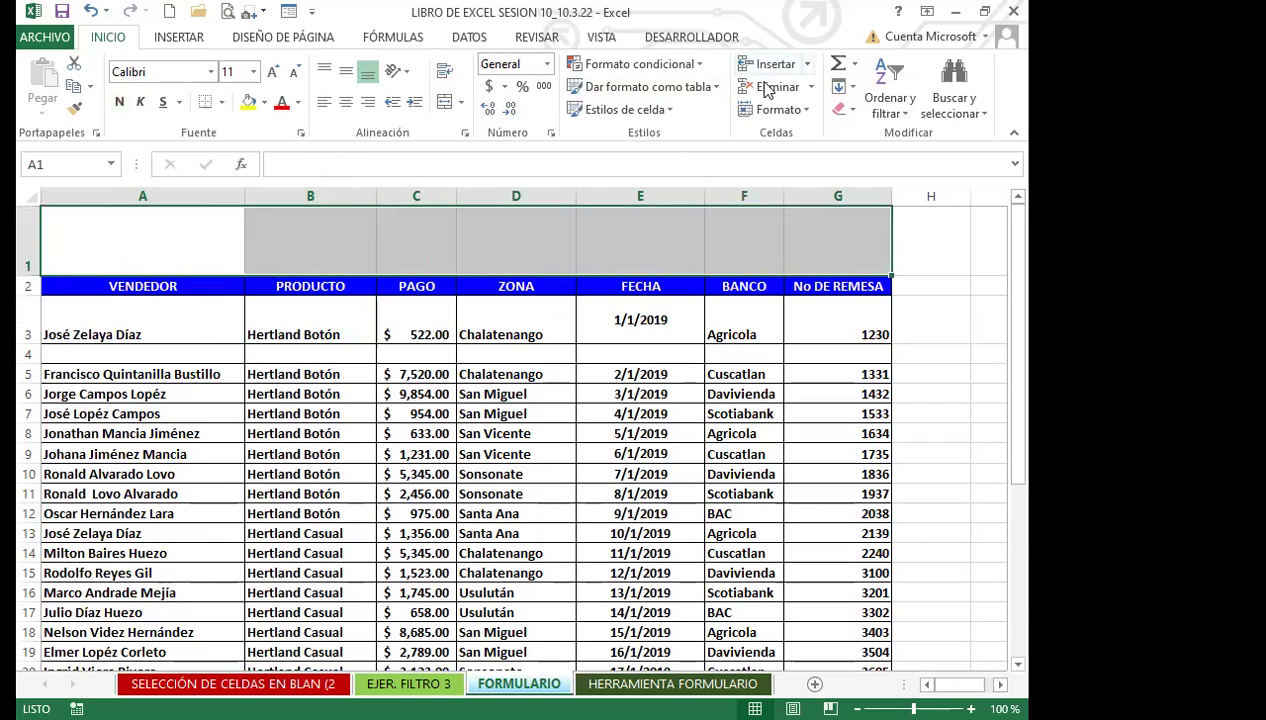
pyautogui.click(445, 102)
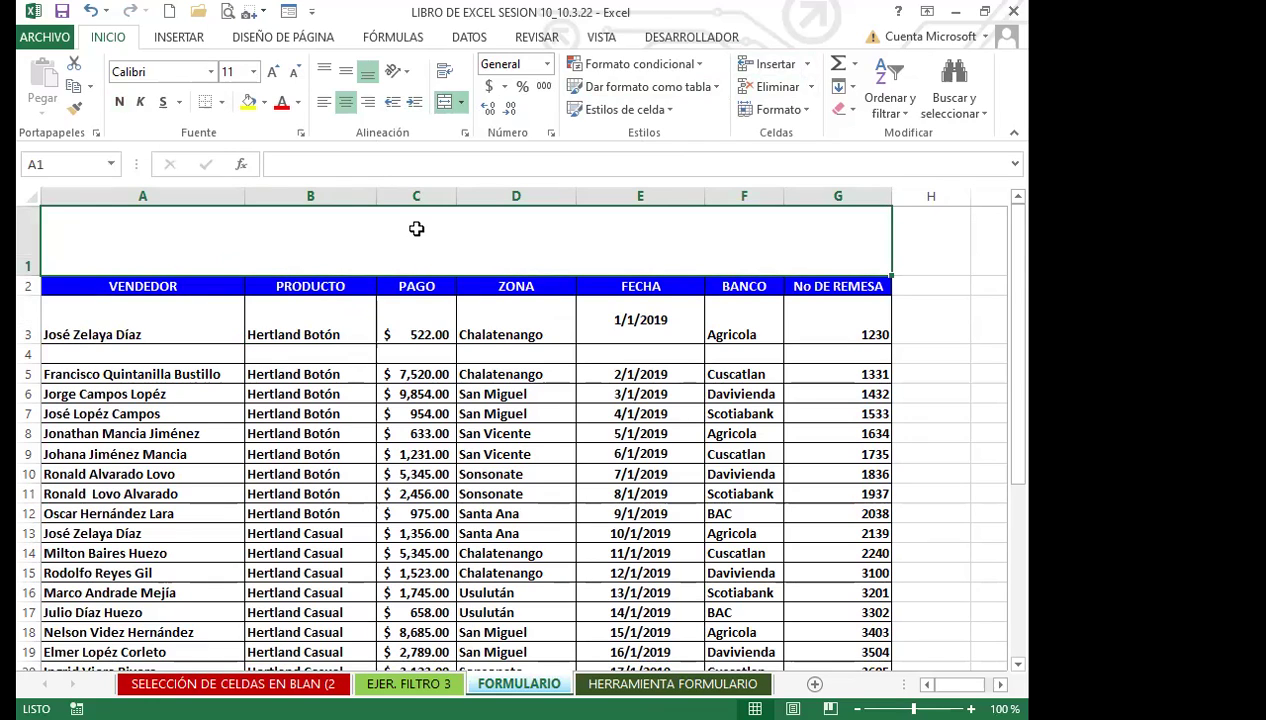
# Type the title 'INFORMACIÓN DE PRIMER MES' with 'CORRESPONDE A LA' on a second line.
pyautogui.write('informa')
pyautogui.press('BackSpace')
pyautogui.press('BackSpace')
pyautogui.press('BackSpace')
pyautogui.press('BackSpace')
pyautogui.press('BackSpace')
pyautogui.press('BackSpace')
pyautogui.press('BackSpace')
pyautogui.write('INFOR')
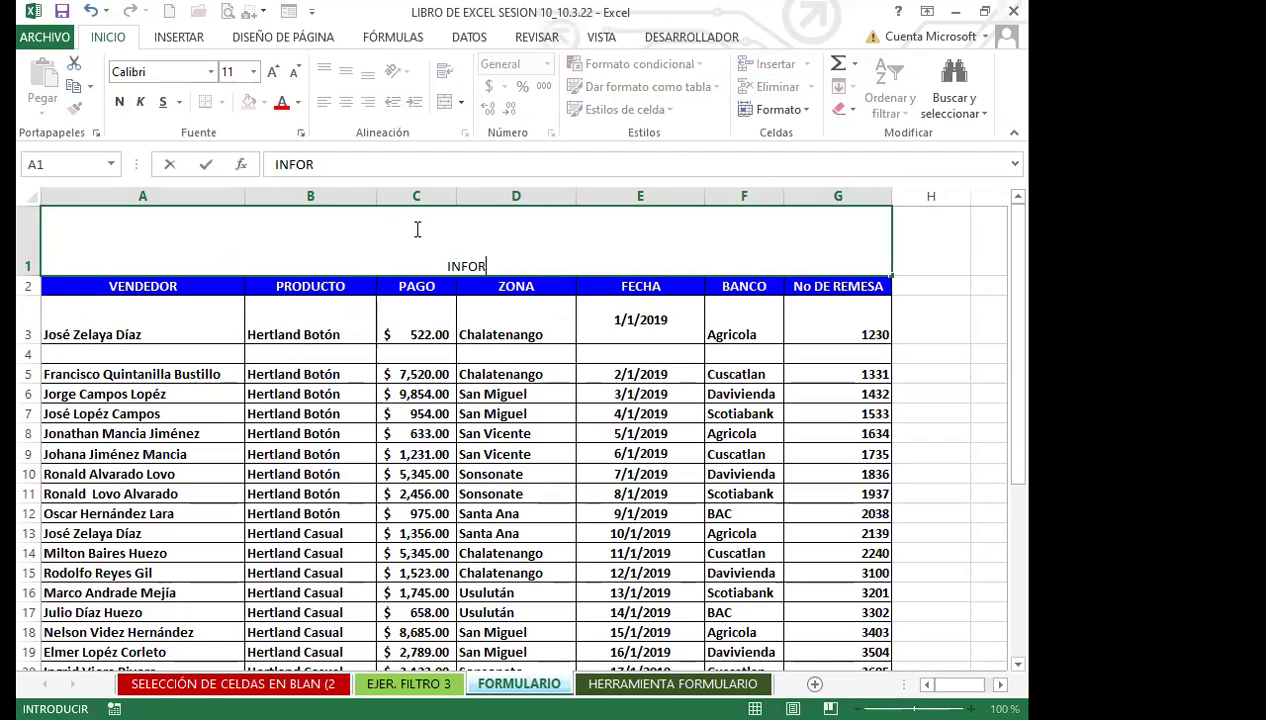
pyautogui.write('MACIÓN DE')
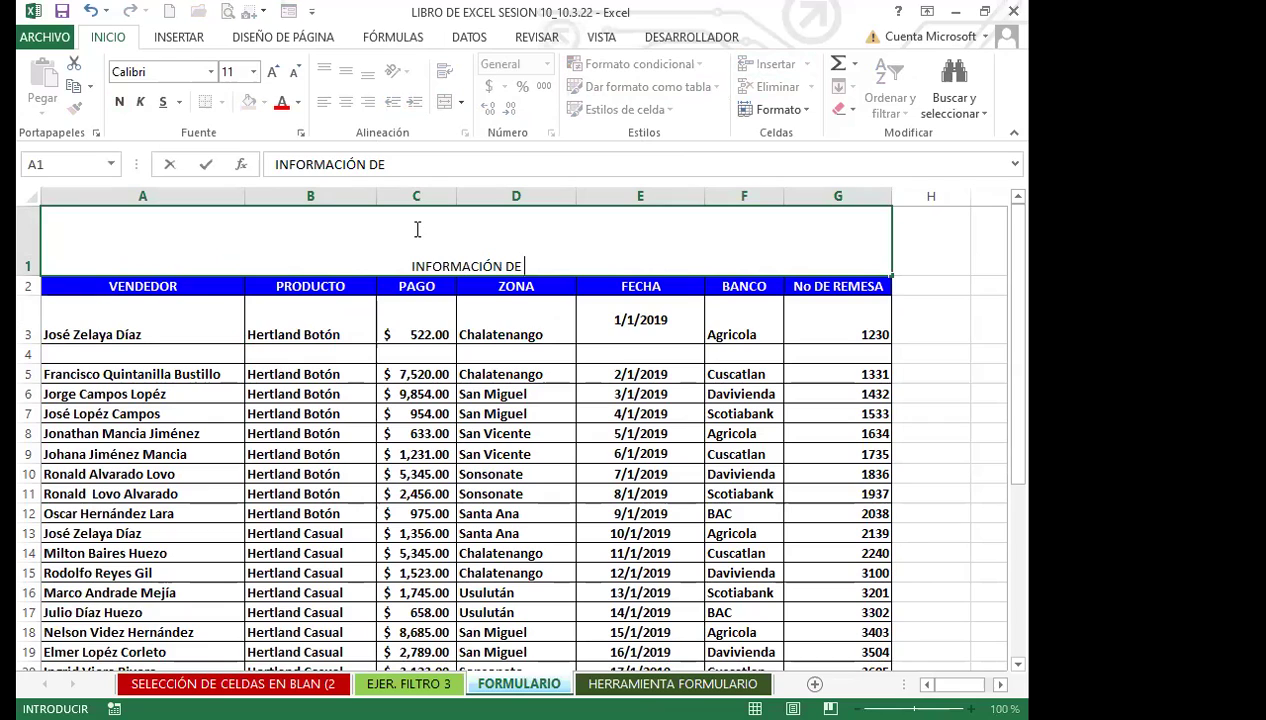
pyautogui.write('PRIMER MES')
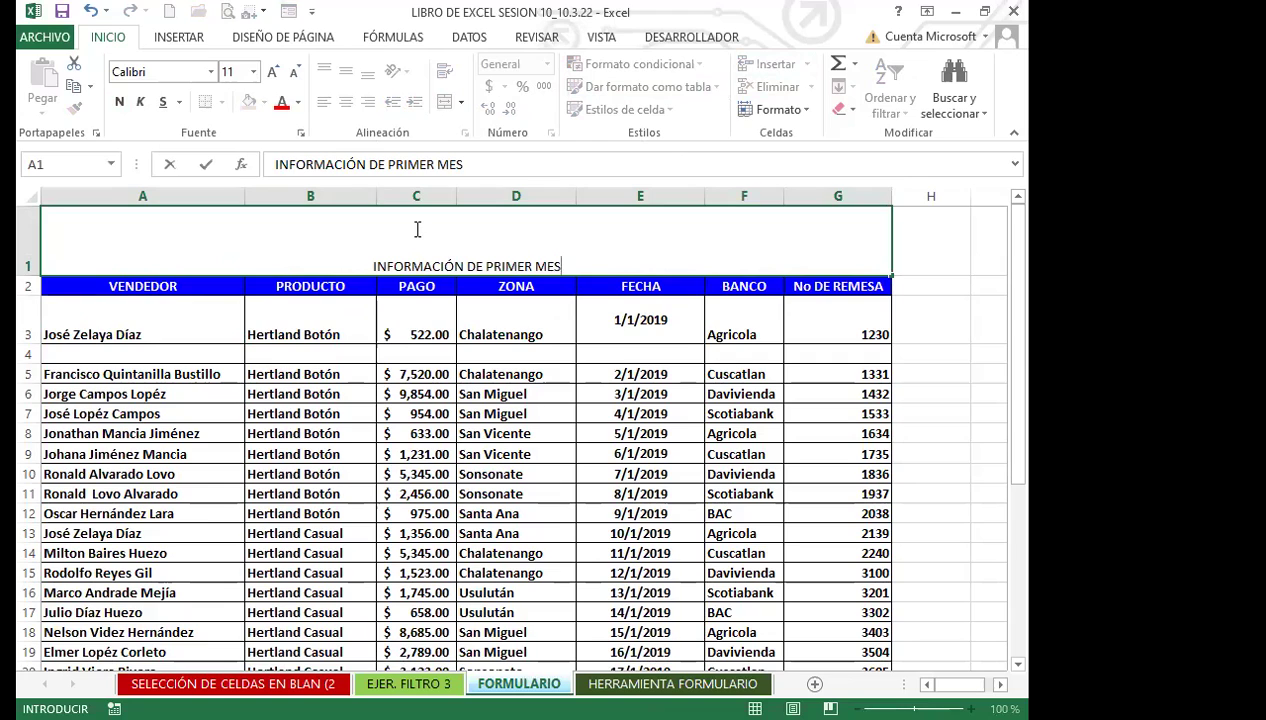
pyautogui.hotkey('alt', 'Return')
pyautogui.write('CORRESPONDE A LA')
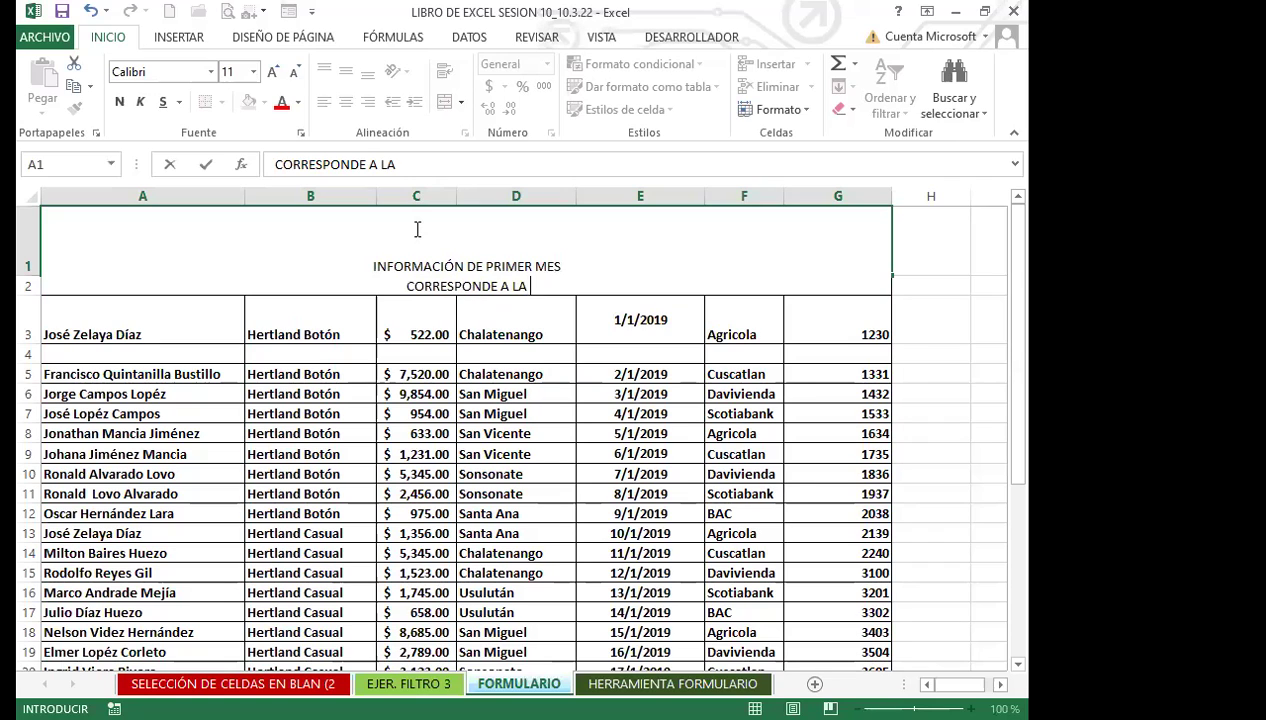
pyautogui.click(410, 370)
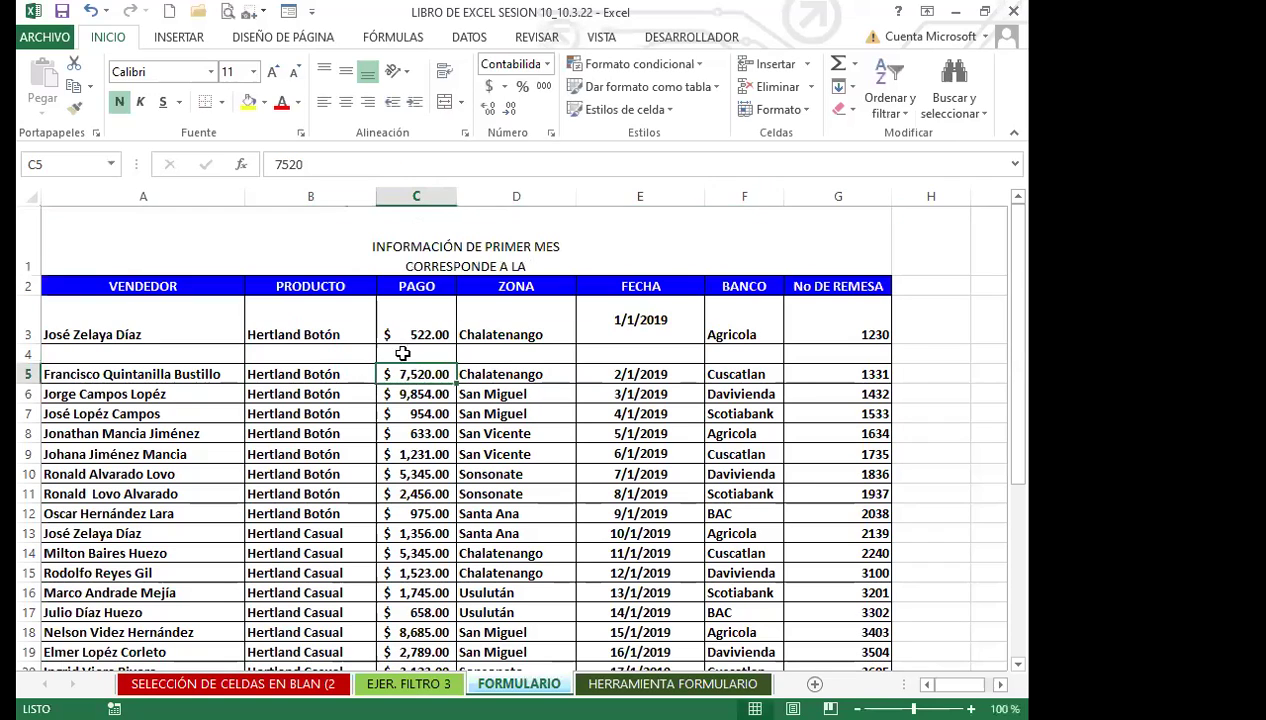
pyautogui.click(384, 245)
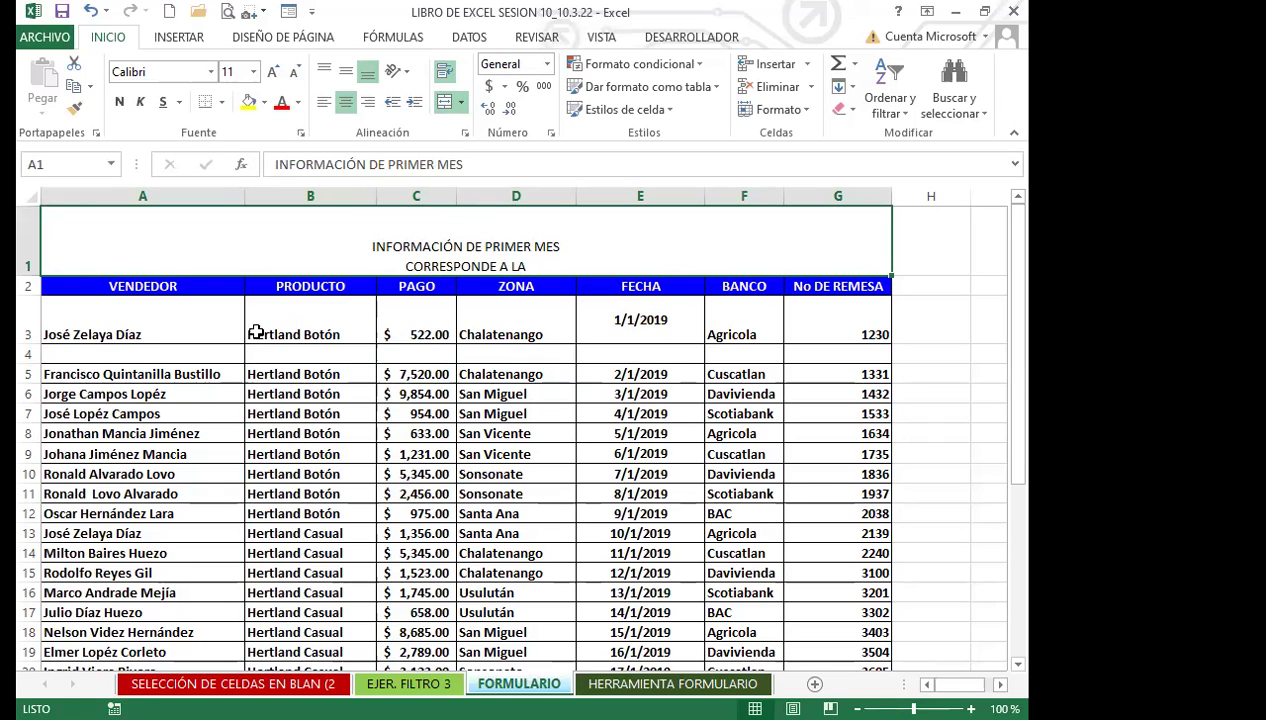
pyautogui.click(518, 471)
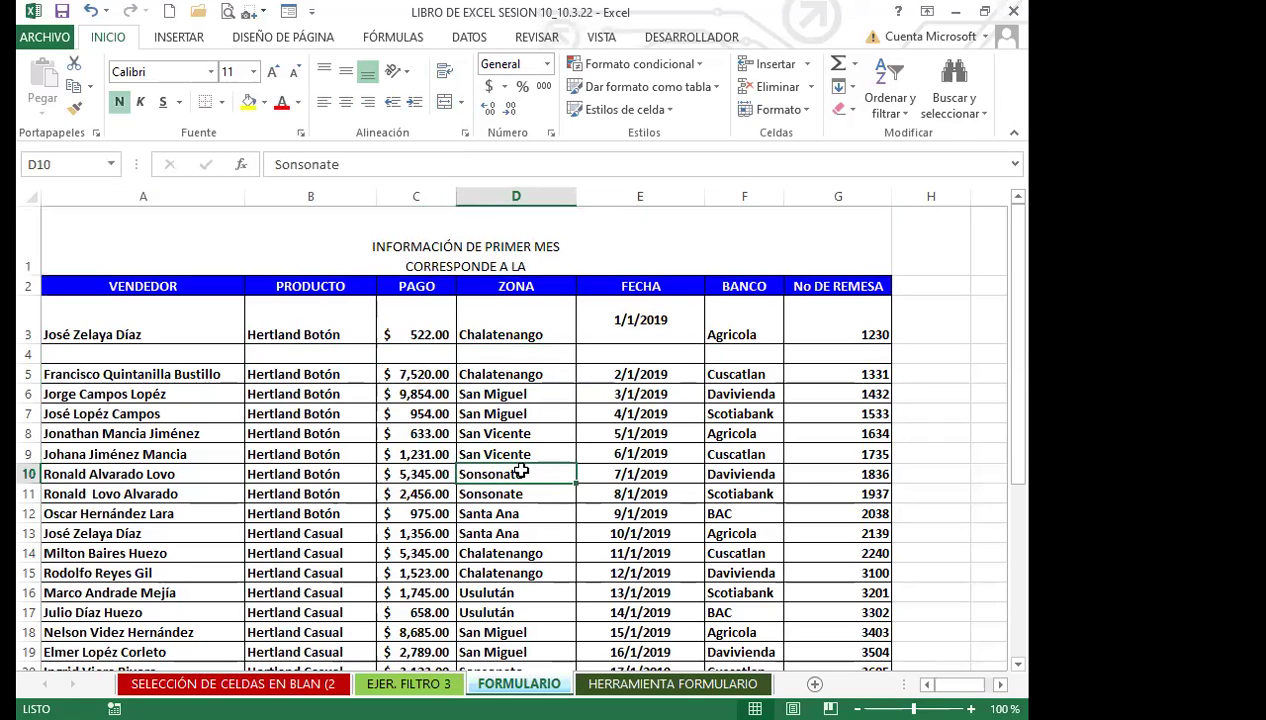
pyautogui.click(187, 333)
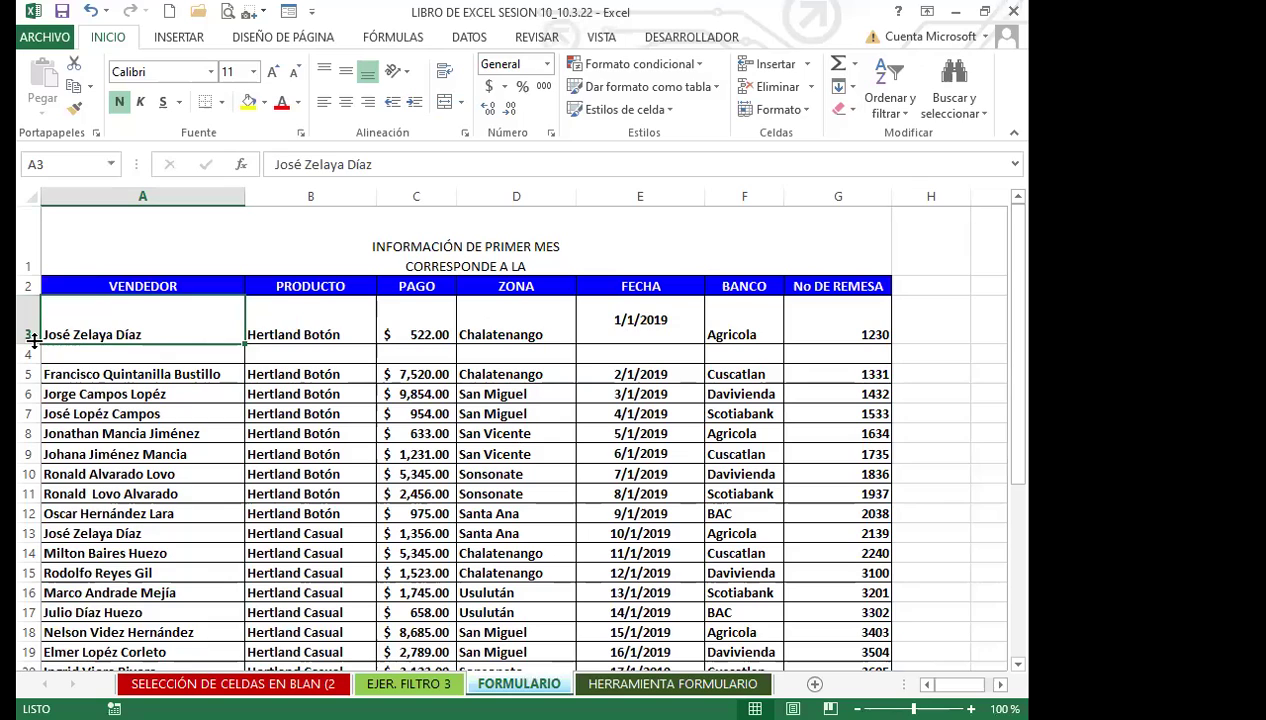
pyautogui.moveTo(40, 325); pyautogui.dragTo(40, 327)
pyautogui.click(198, 357)
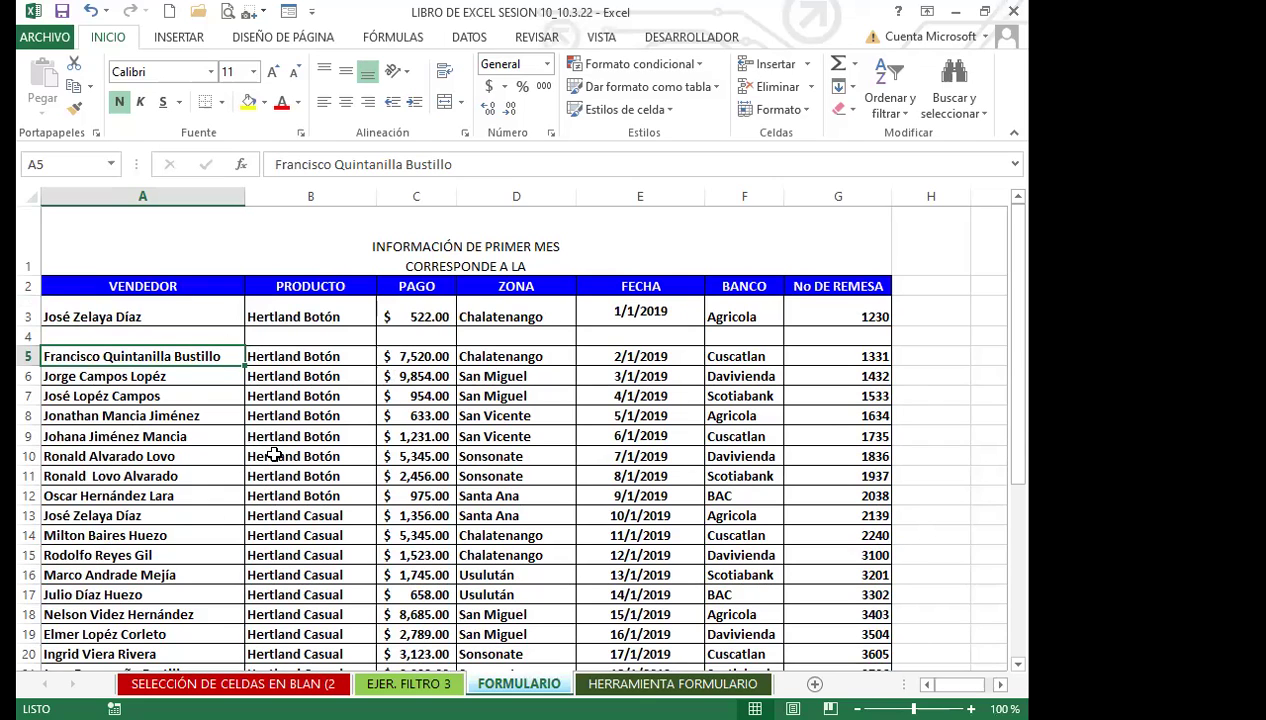
pyautogui.click(290, 474)
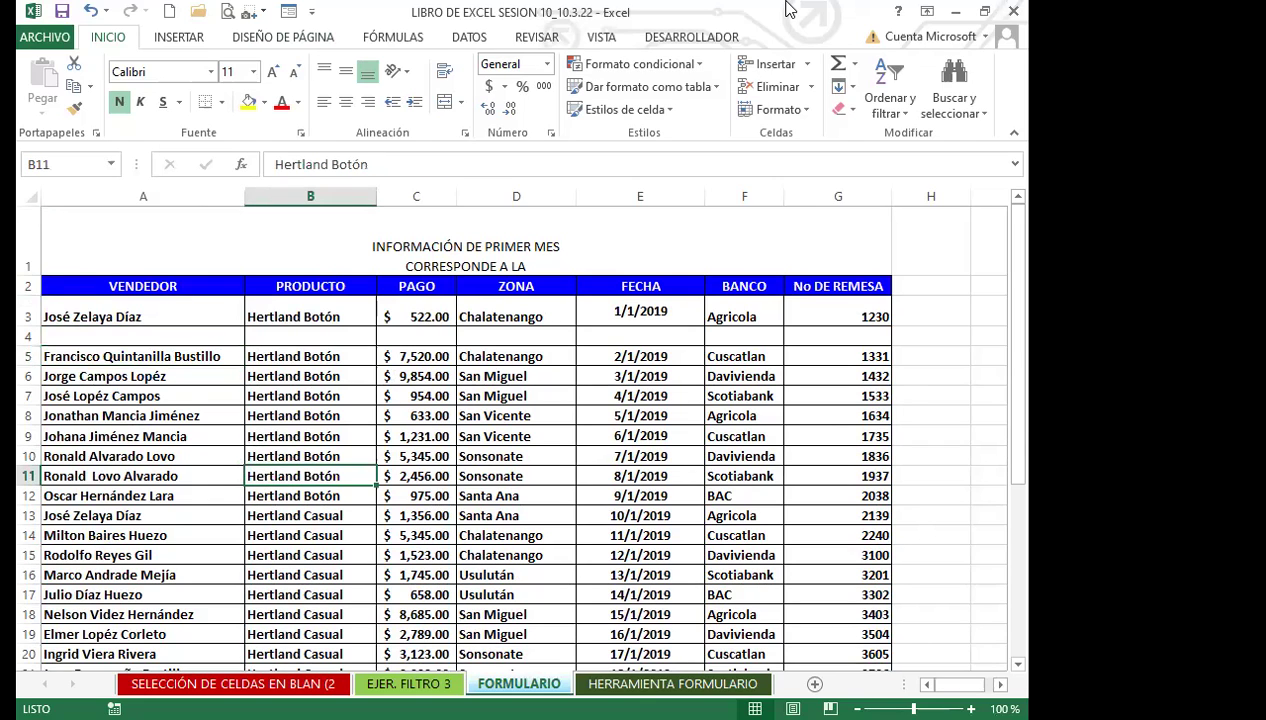
pyautogui.click(89, 12)
# Undo five times to remove the title text, row height and inserted rows.
pyautogui.click(89, 12)
pyautogui.click(89, 12)
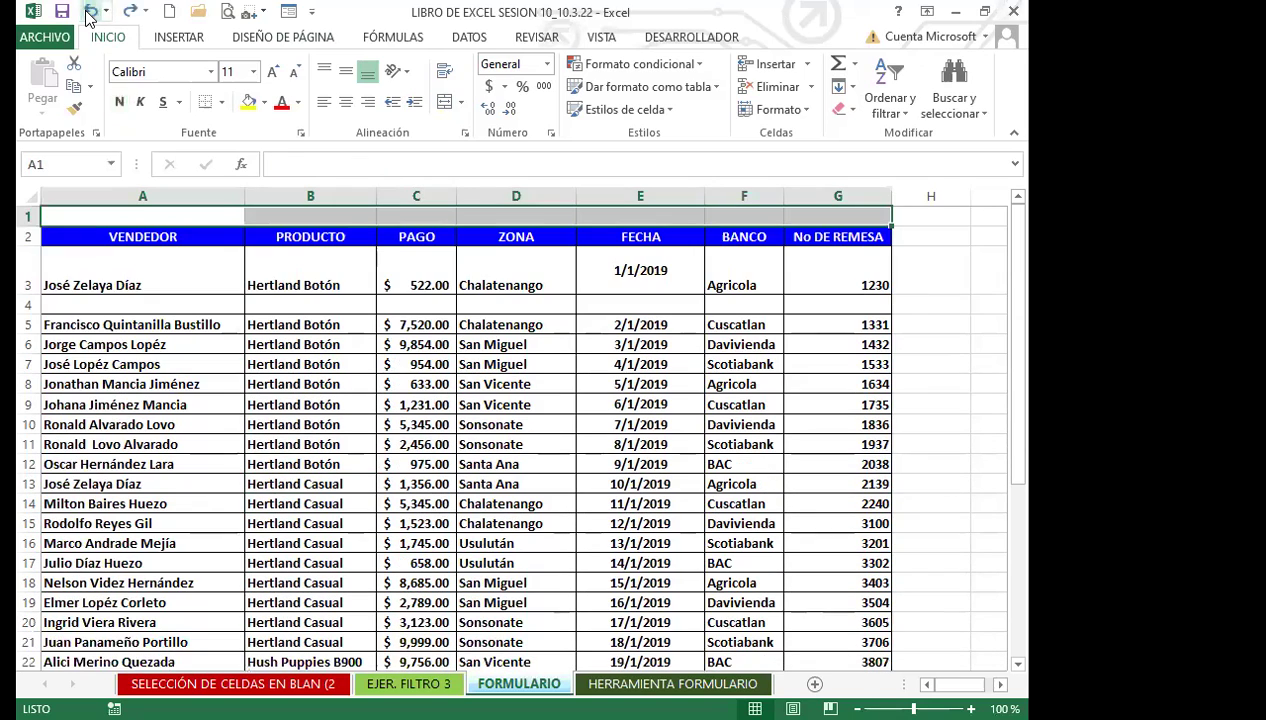
pyautogui.click(89, 12)
pyautogui.click(89, 12)
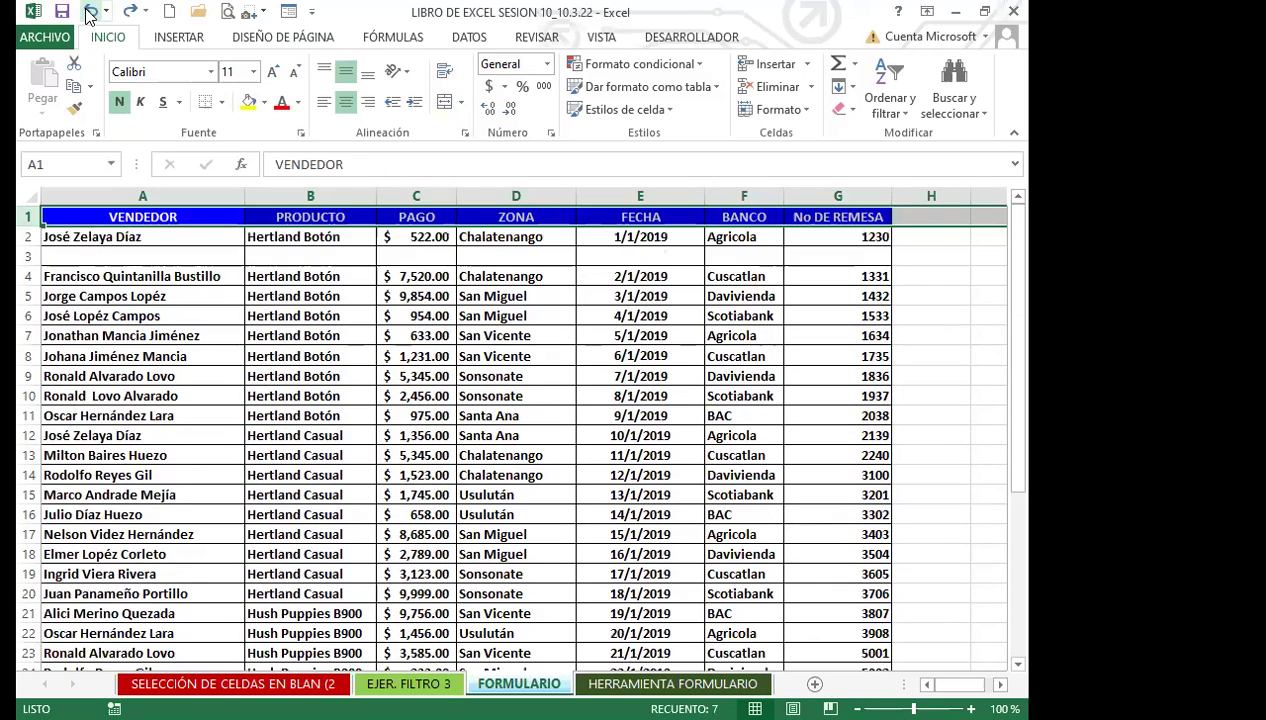
pyautogui.click(89, 12)
# Set A32:A34 to Sin relleno to remove the yellow fill, then check the final record.
pyautogui.click(250, 338)
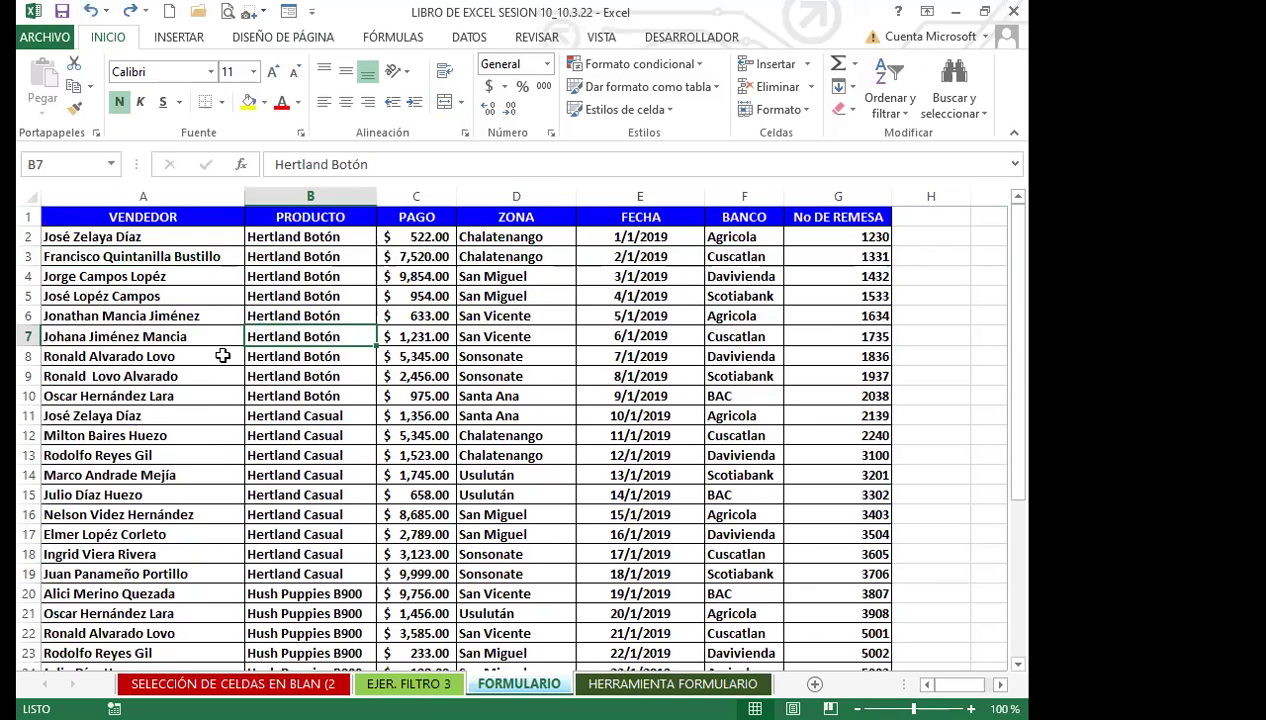
pyautogui.scroll(-6, 246, 530)
pyautogui.moveTo(90, 474); pyautogui.dragTo(93, 512)
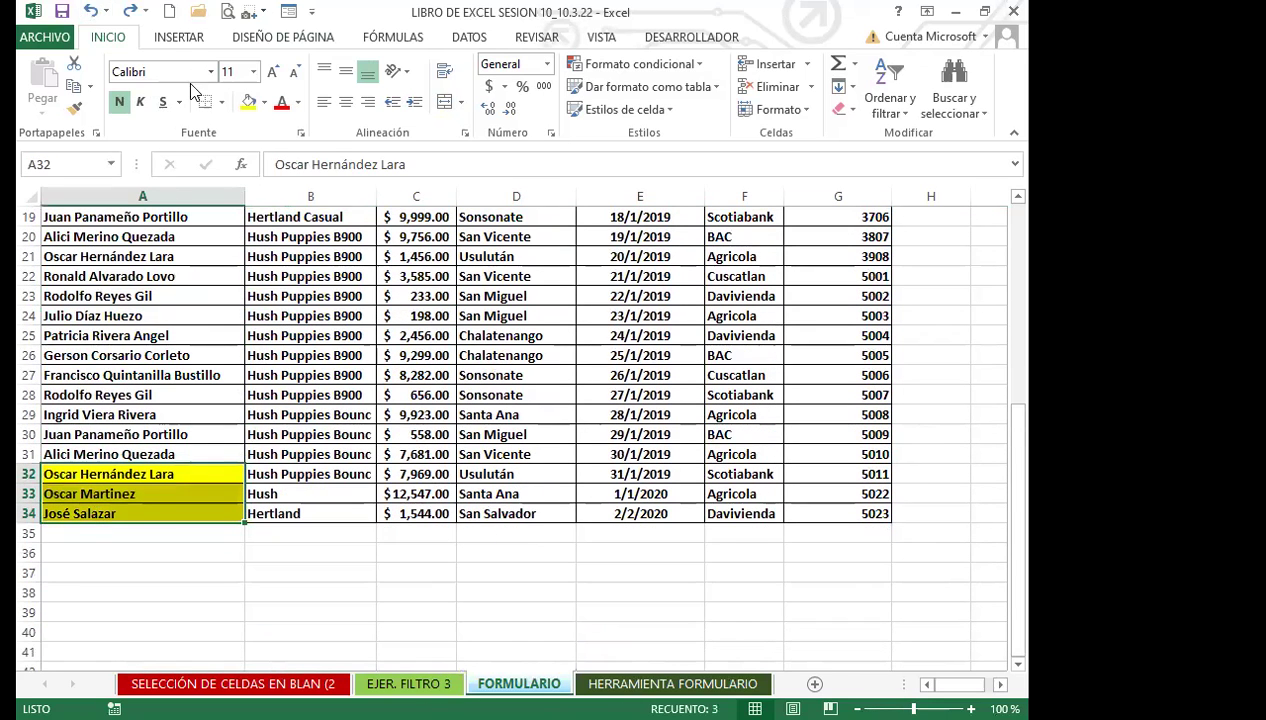
pyautogui.click(264, 102)
pyautogui.click(283, 318)
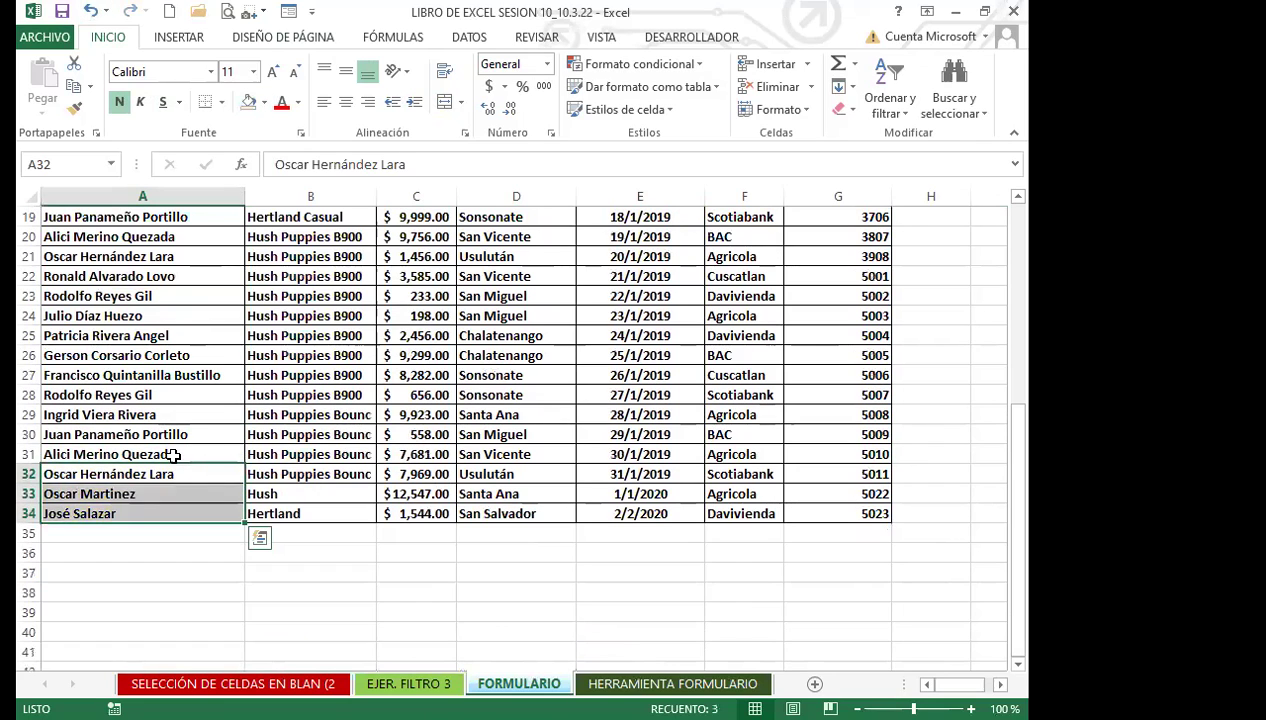
pyautogui.click(177, 454)
pyautogui.moveTo(256, 382); pyautogui.dragTo(256, 396)
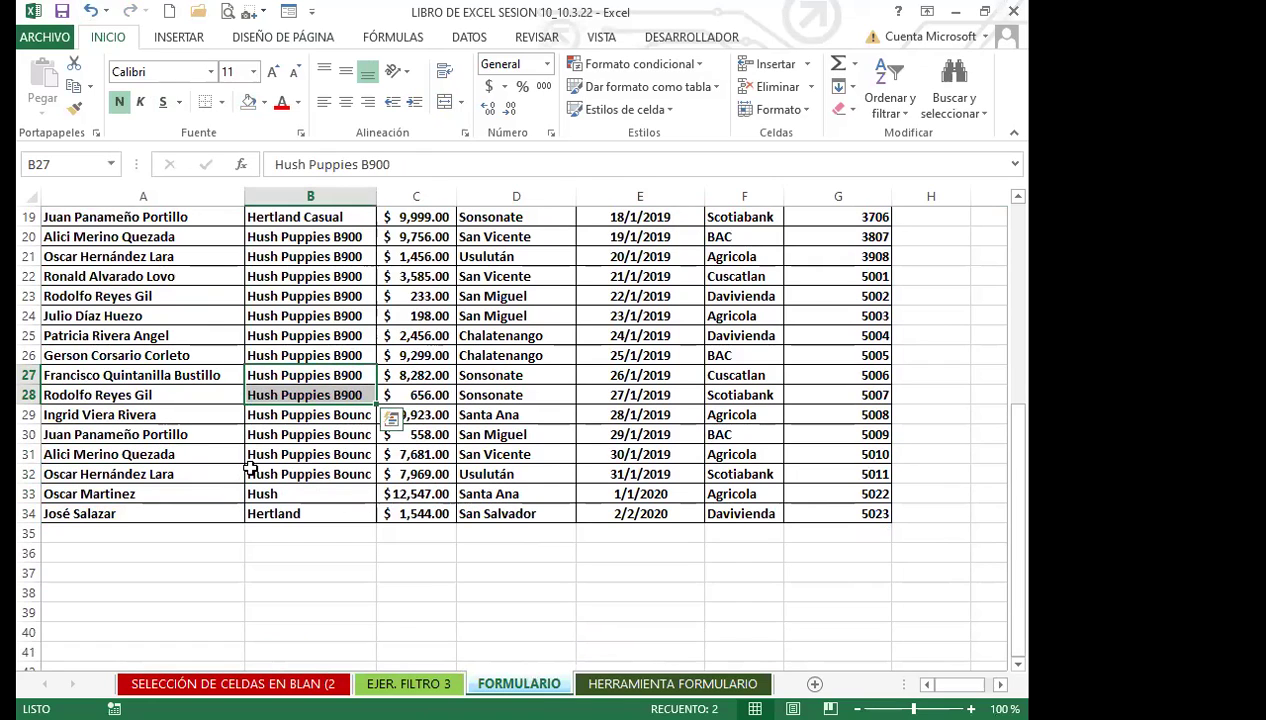
pyautogui.click(540, 513)
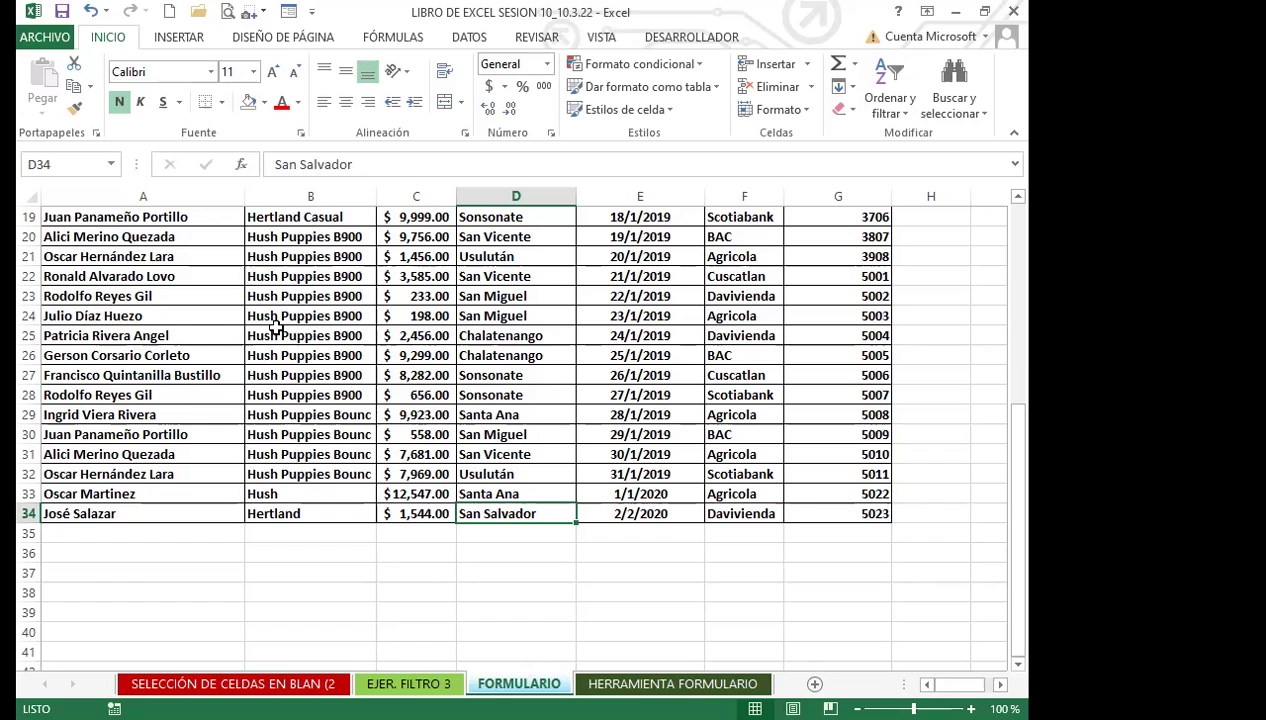
pyautogui.click(523, 533)
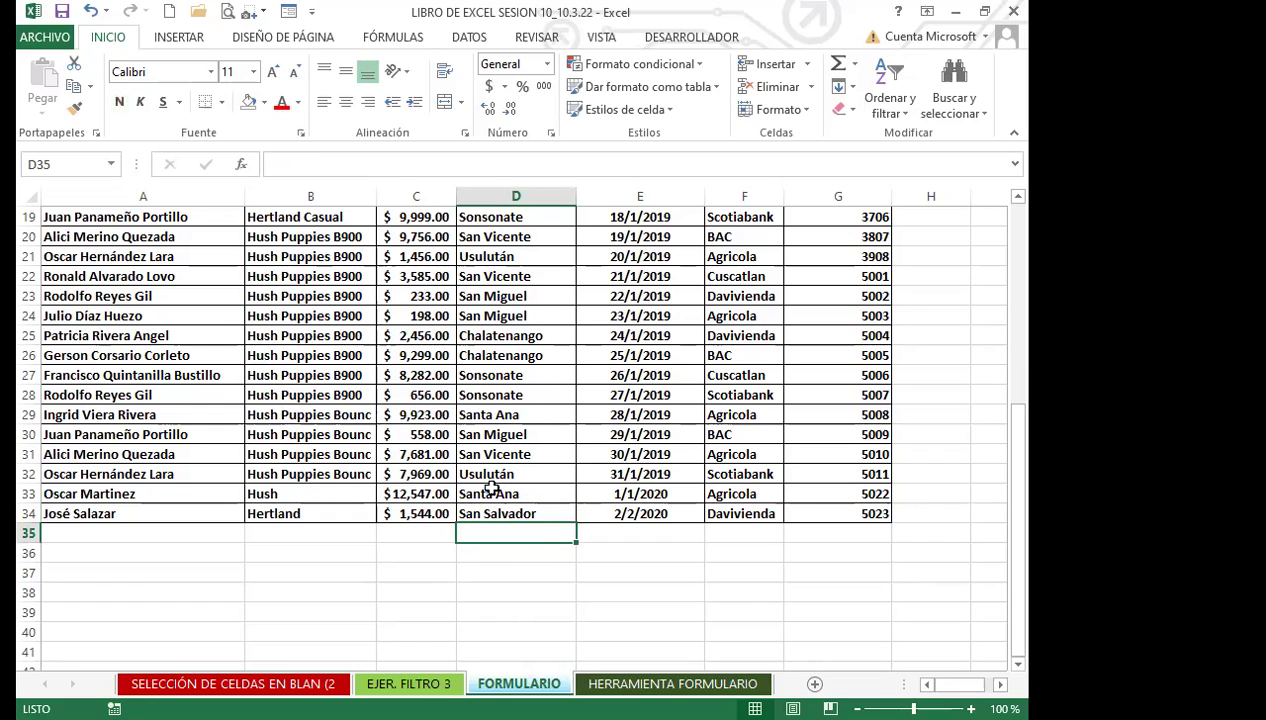
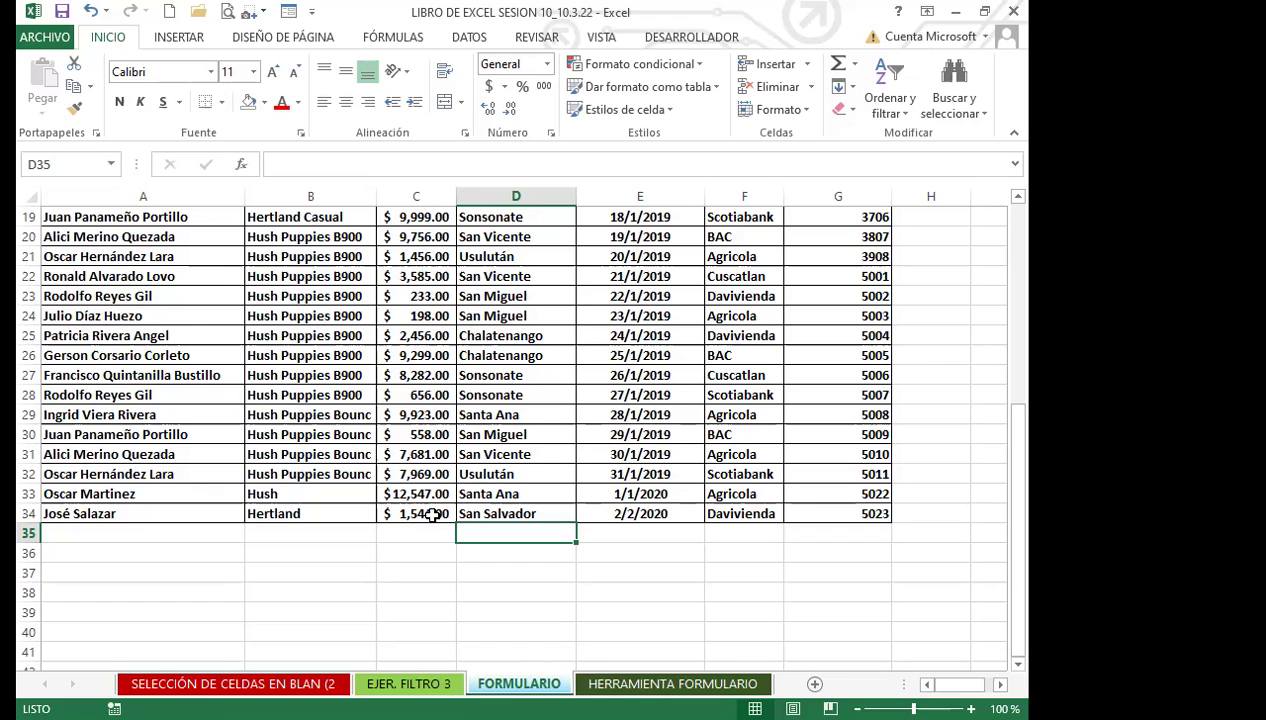
# Check cells C32, D33 and D34 on the FORMULARIO sheet, then go to the HERRAMIENTA FORMULARIO sheet.
pyautogui.click(385, 470)
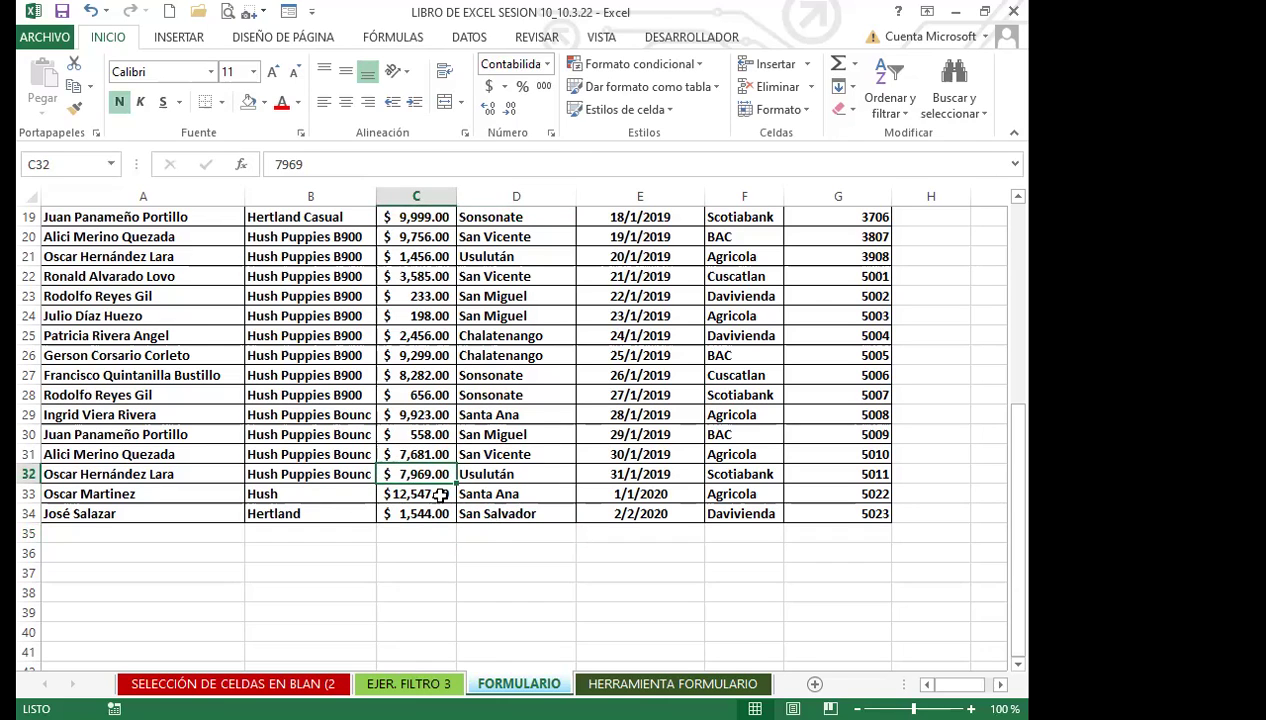
pyautogui.click(522, 487)
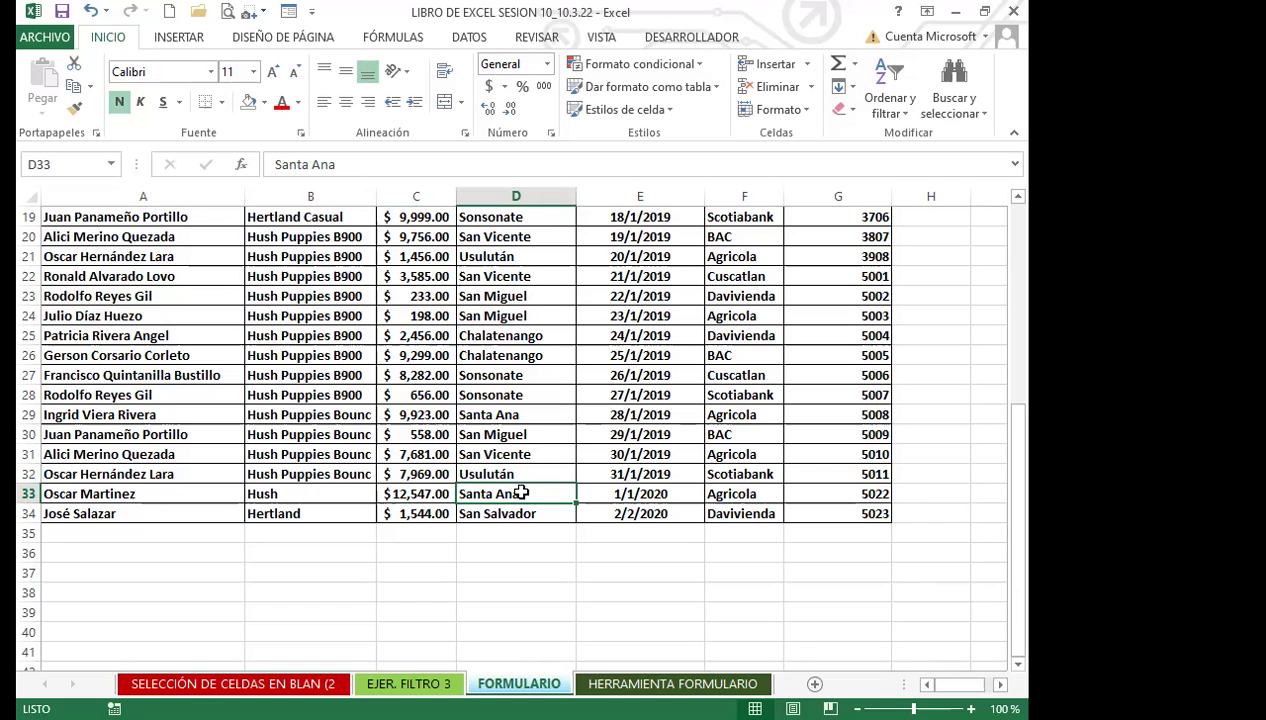
pyautogui.click(526, 511)
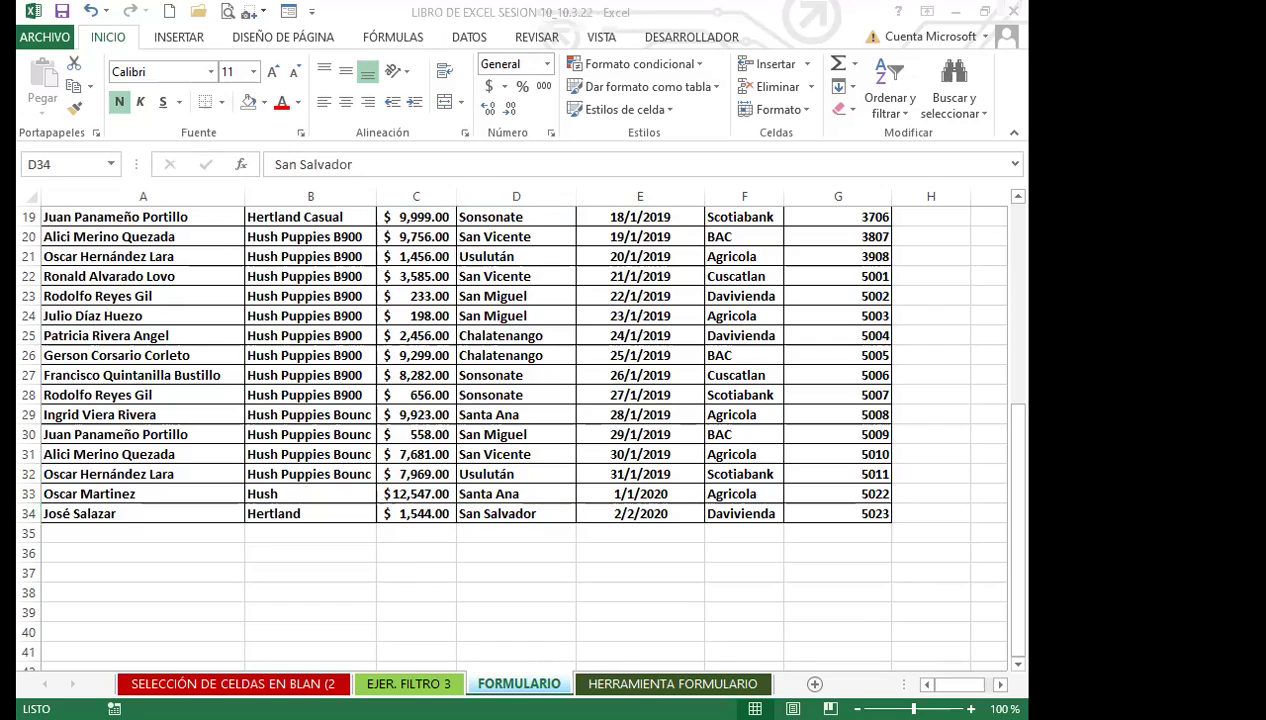
pyautogui.click(646, 684)
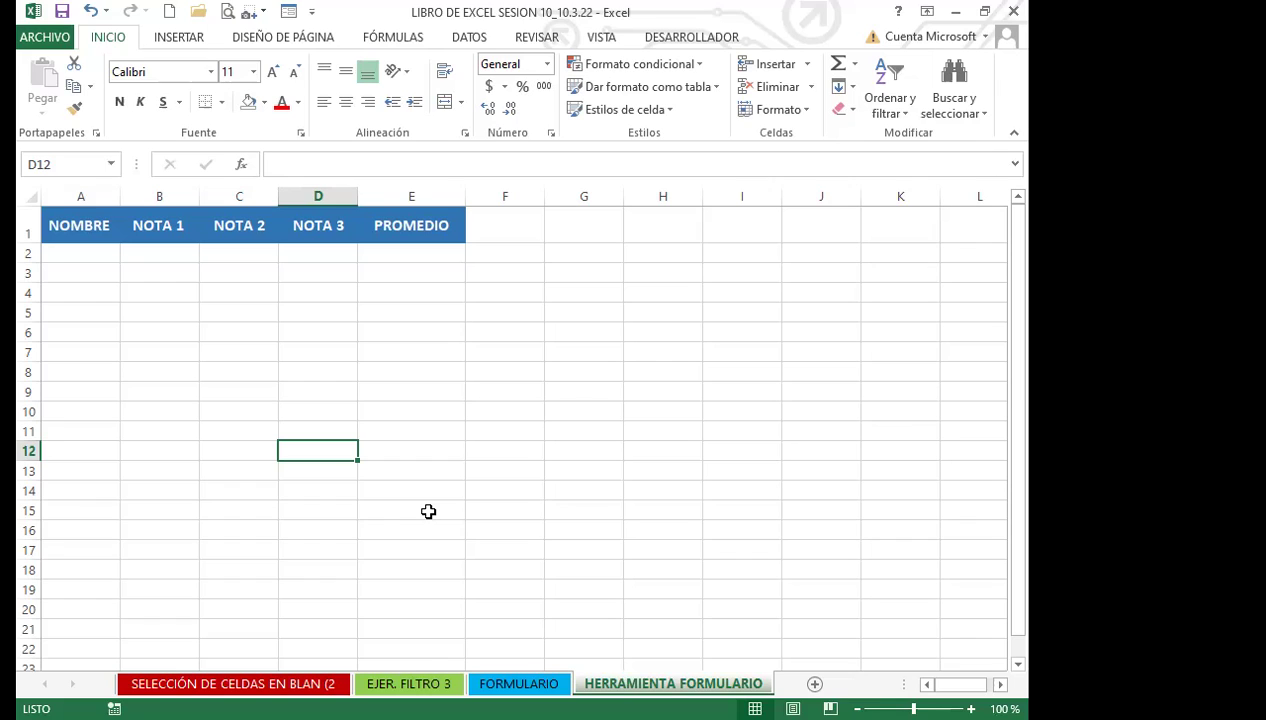
# Give A2:E2 all borders, bold text, and horizontal and vertical centring.
pyautogui.moveTo(95, 252); pyautogui.dragTo(414, 254)
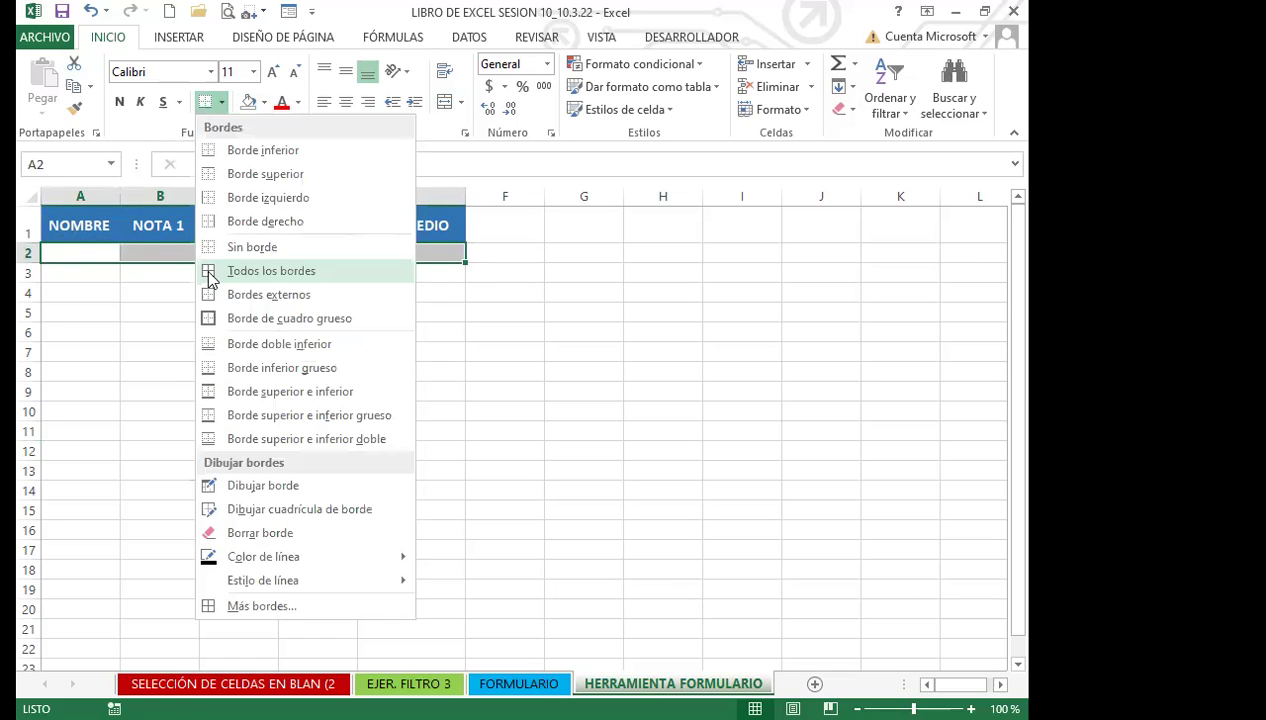
pyautogui.click(210, 271)
pyautogui.click(119, 101)
pyautogui.click(345, 102)
pyautogui.click(345, 72)
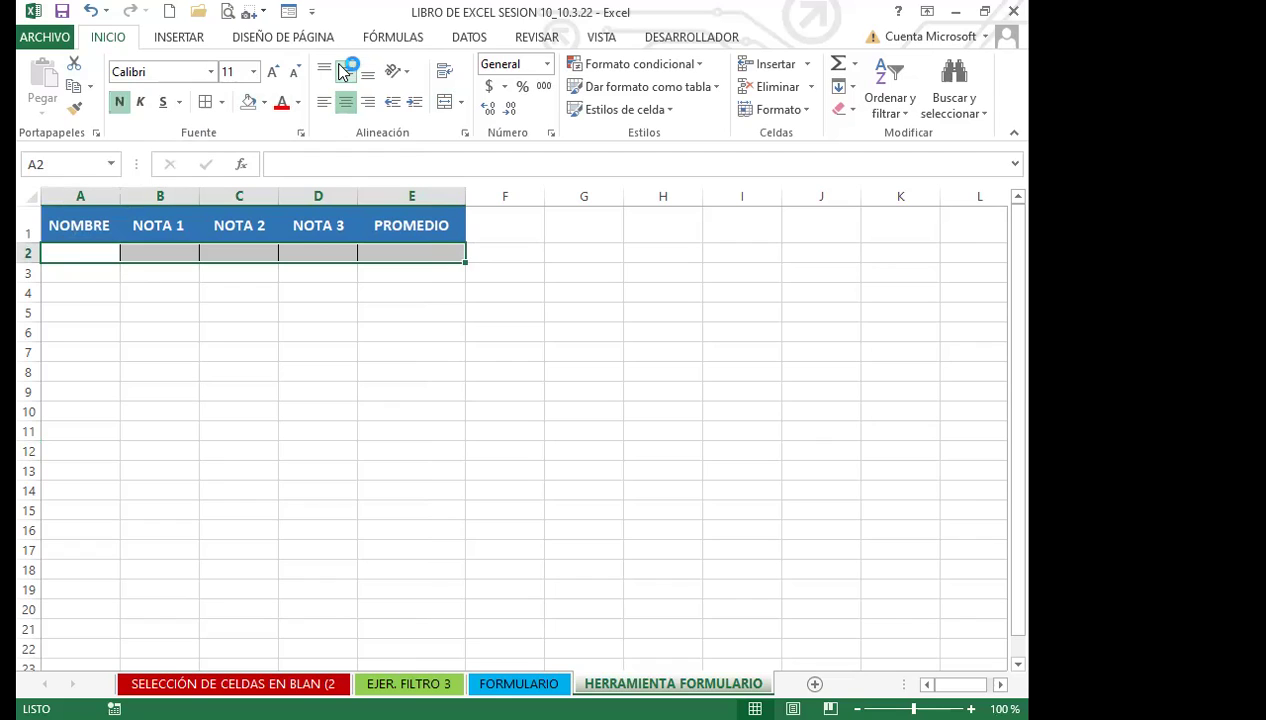
# Try to open the data form from an empty cell, which triggers a selection error.
pyautogui.click(244, 292)
pyautogui.click(319, 320)
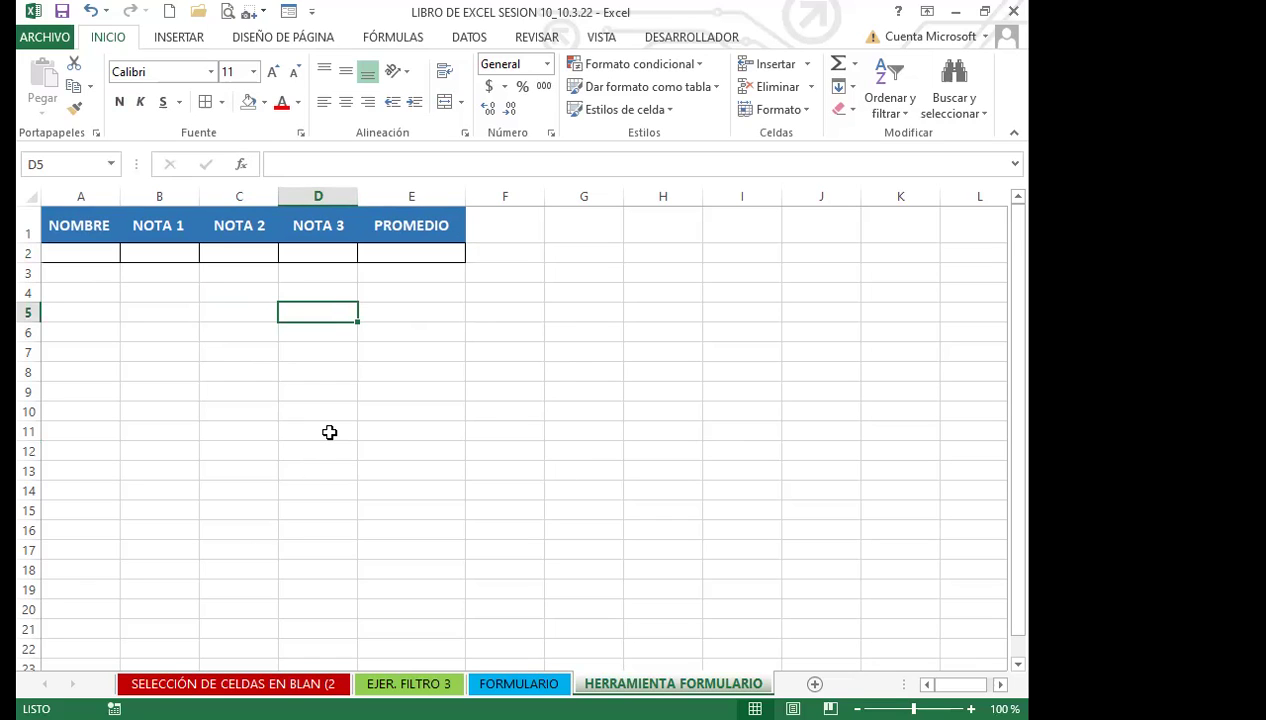
pyautogui.click(288, 13)
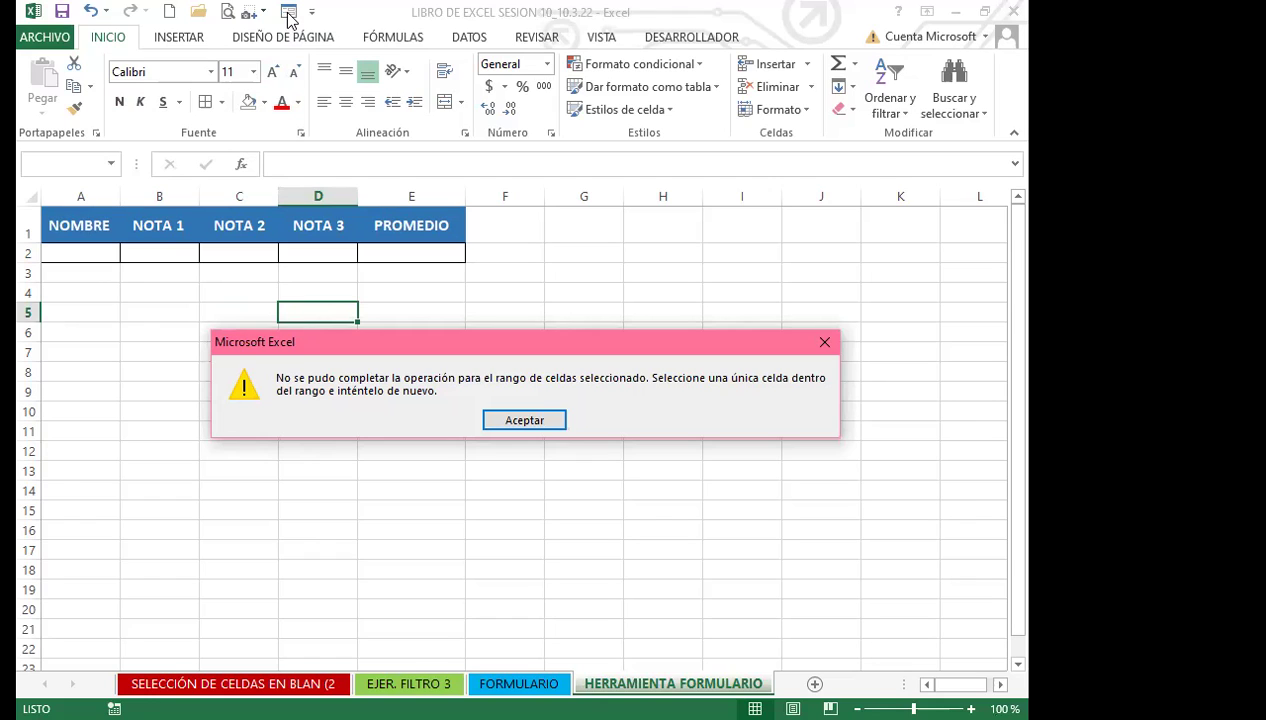
# Dismiss the error and open the data form from cell A2, using the first row as labels.
pyautogui.click(830, 341)
pyautogui.click(535, 349)
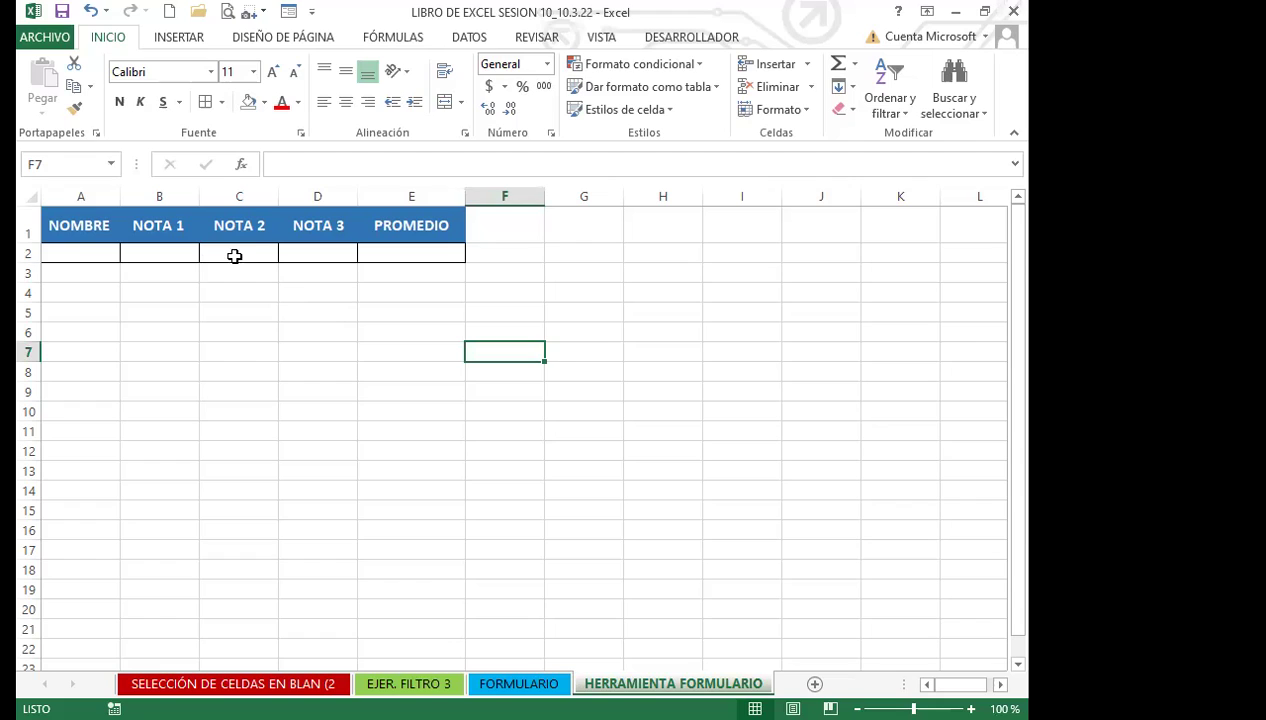
pyautogui.click(90, 256)
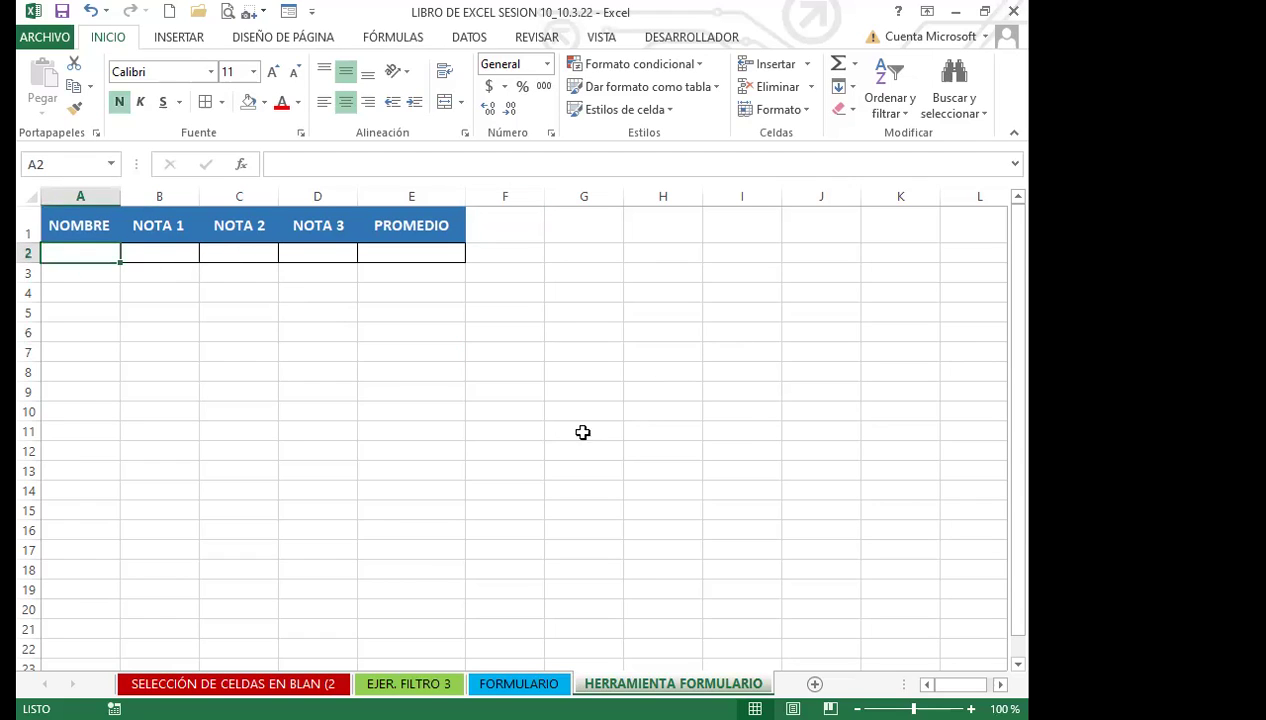
pyautogui.click(289, 13)
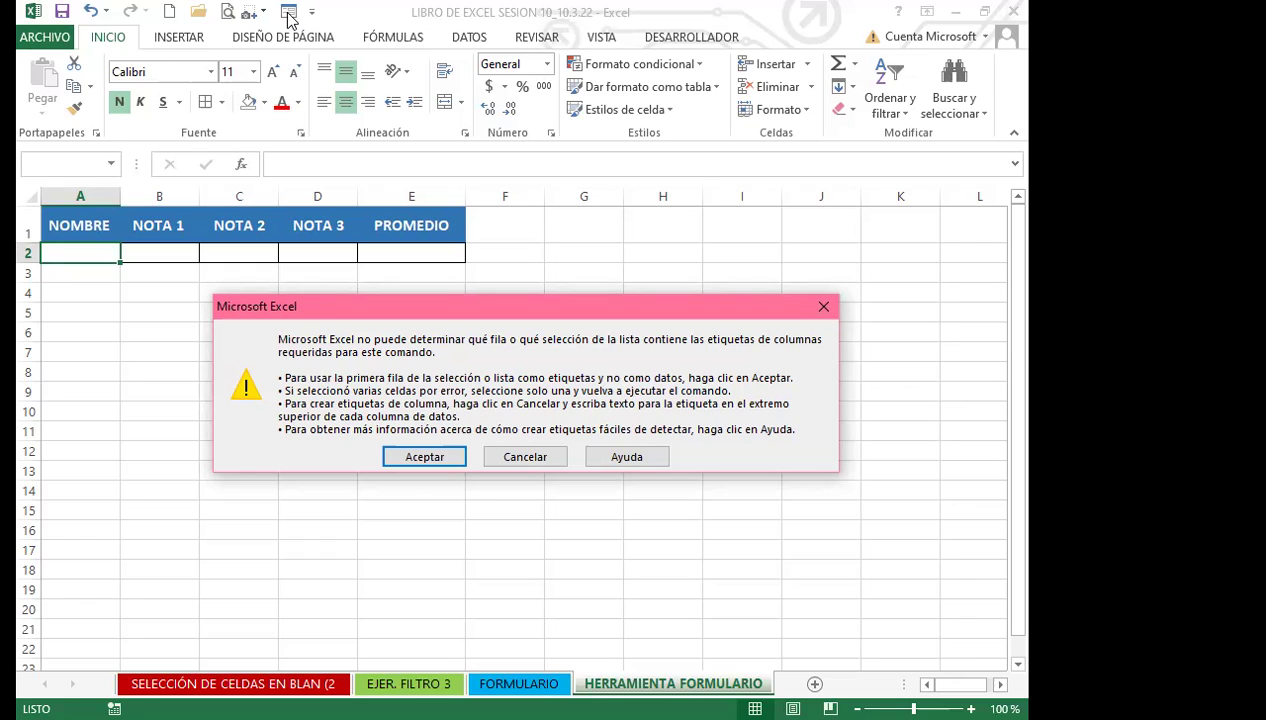
pyautogui.click(452, 457)
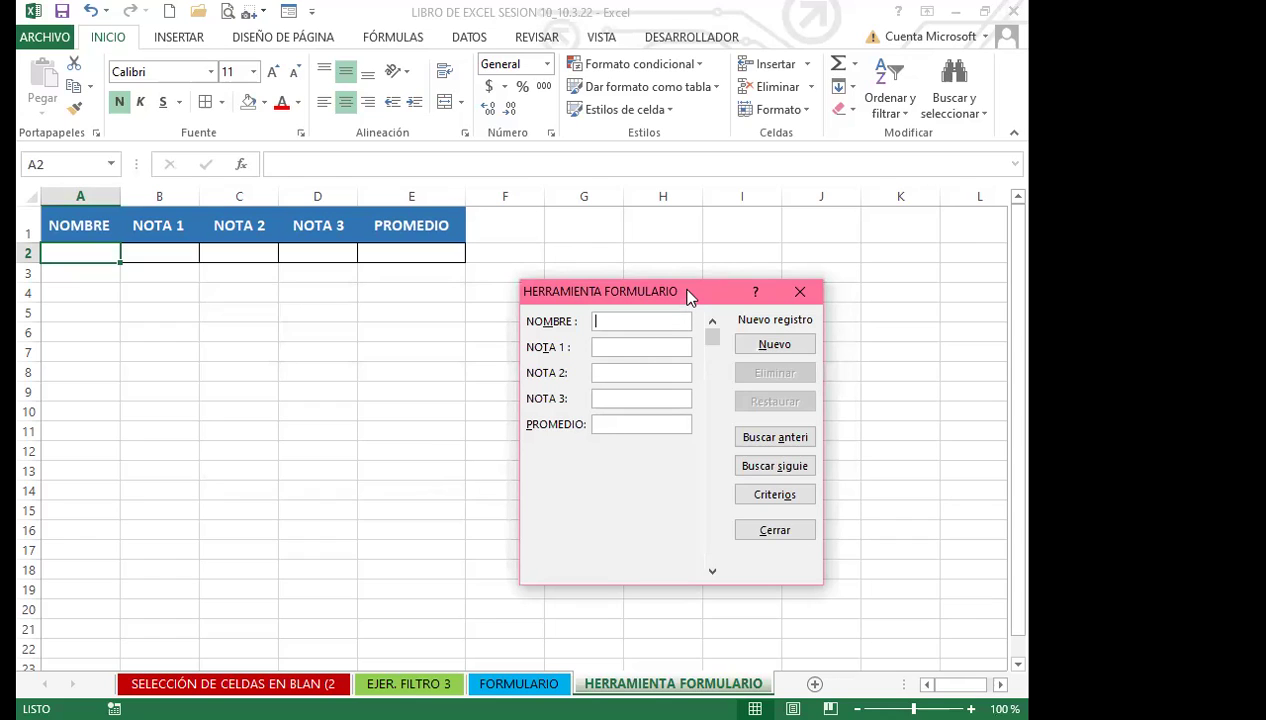
# Add CARLOS with grades 9, 8 and 6 through the data form.
pyautogui.moveTo(688, 295); pyautogui.dragTo(675, 179)
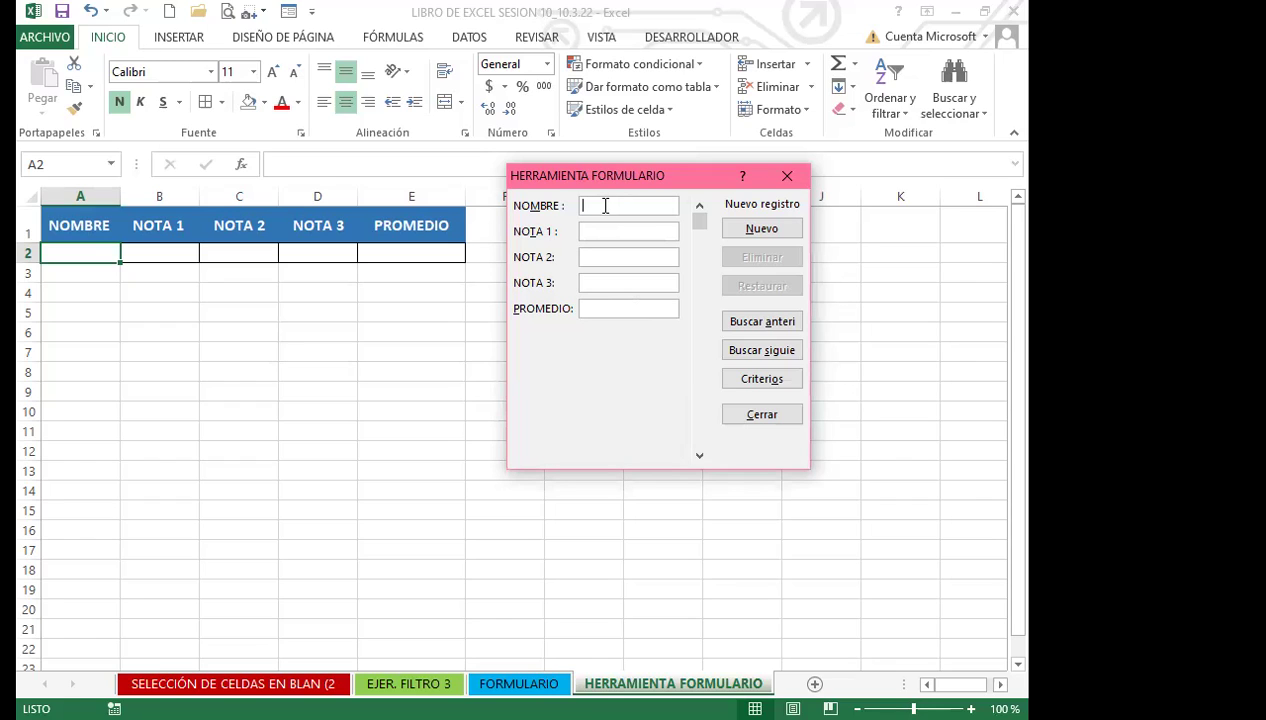
pyautogui.write('CARLOS')
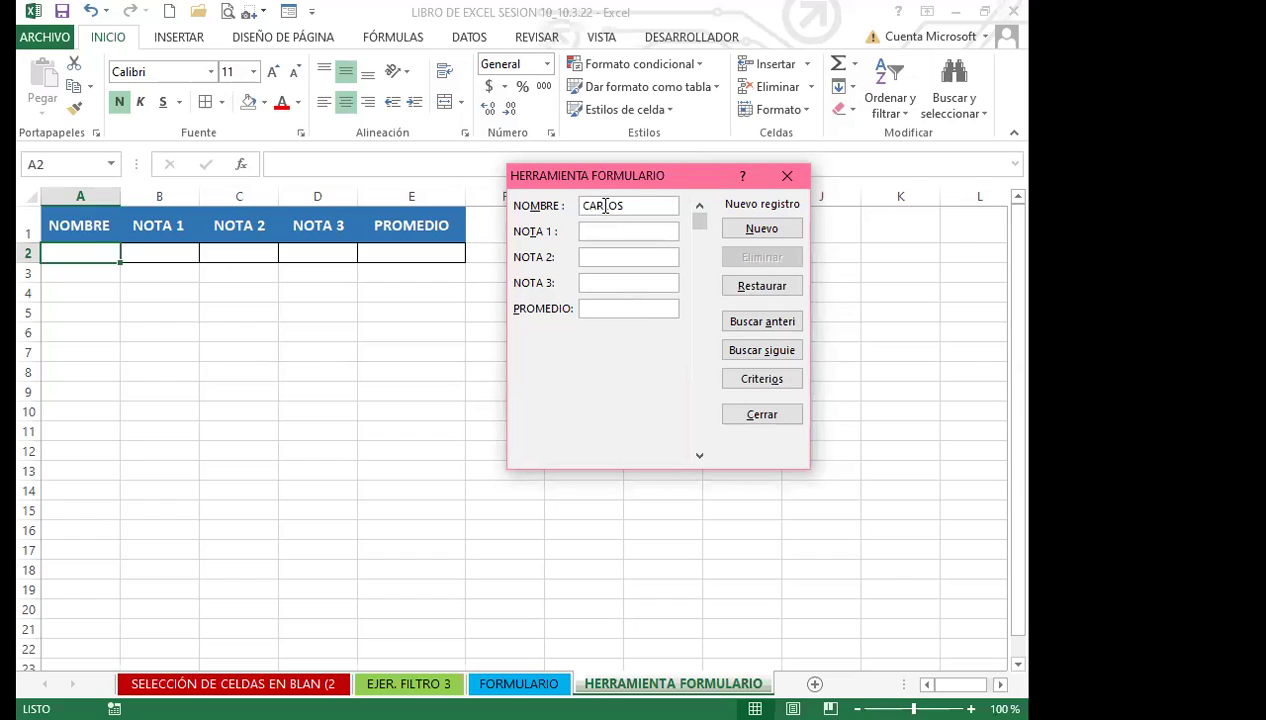
pyautogui.press('Tab')
pyautogui.write('9')
pyautogui.press('Tab')
pyautogui.write('8')
pyautogui.press('Tab')
pyautogui.write('6')
pyautogui.press('Return')
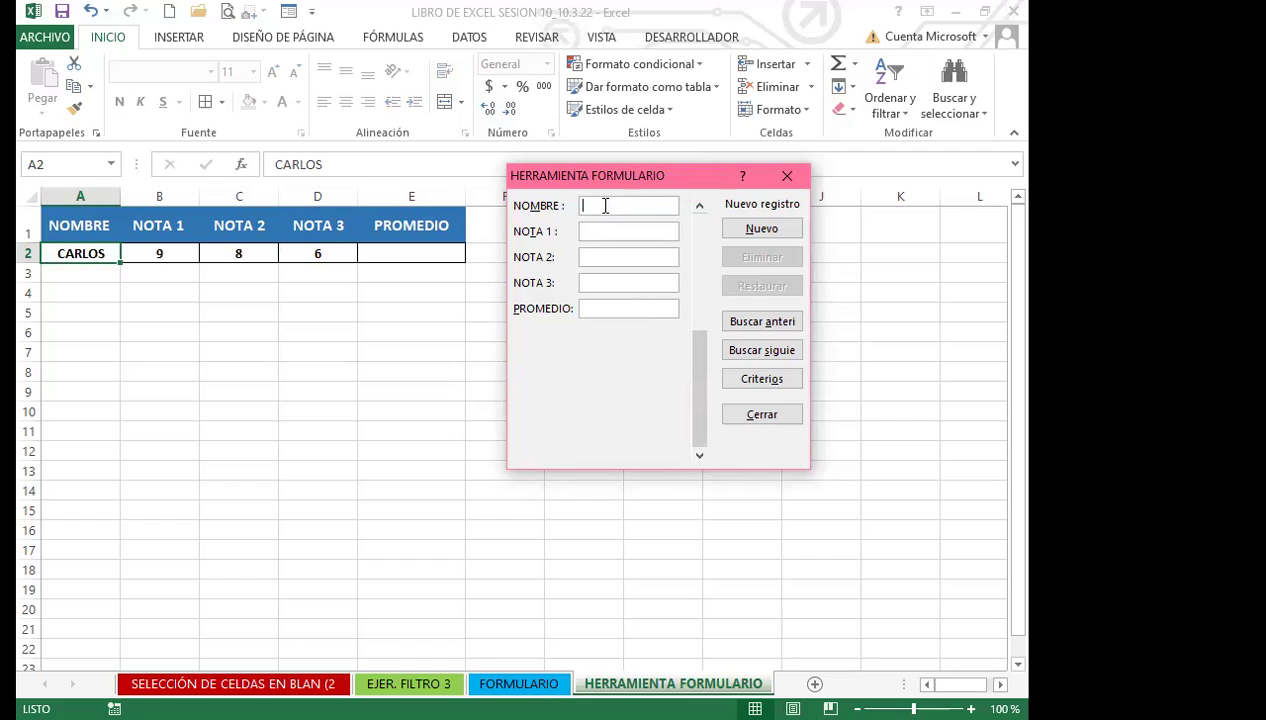
# Add MARÍA with grades 8, 7 and 9.
pyautogui.write('mar')
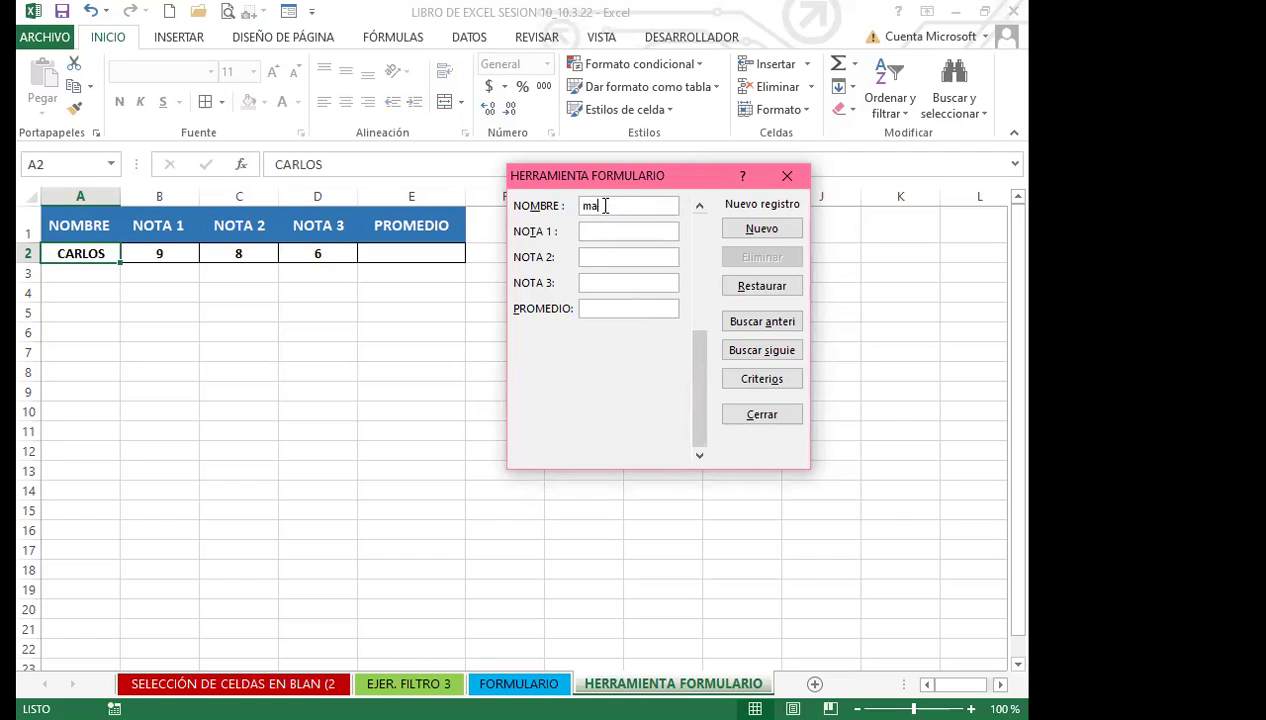
pyautogui.press('BackSpace')
pyautogui.press('BackSpace')
pyautogui.press('BackSpace')
pyautogui.write('MARIA')
pyautogui.press('Tab')
pyautogui.write('8')
pyautogui.press('Tab')
pyautogui.write('7')
pyautogui.press('Tab')
pyautogui.write('9')
pyautogui.press('Return')
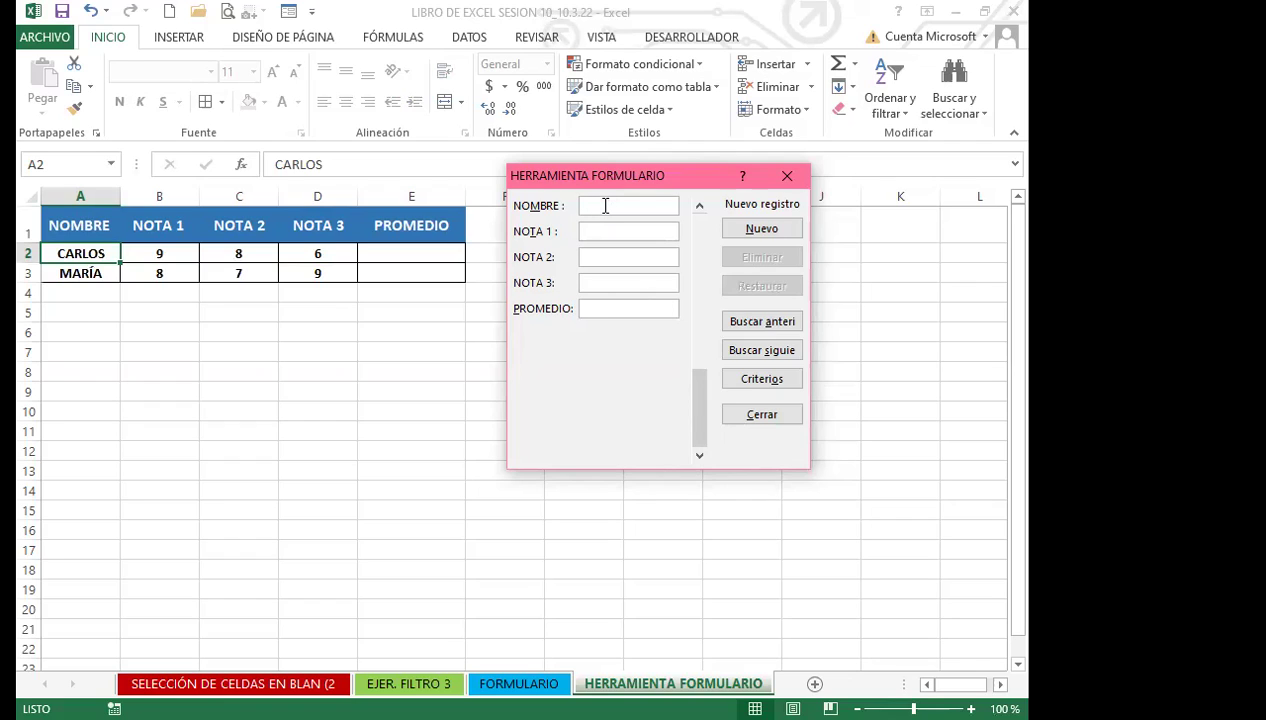
# Add VANESSA with grades 6, 8 and 9.
pyautogui.write('VANESSA')
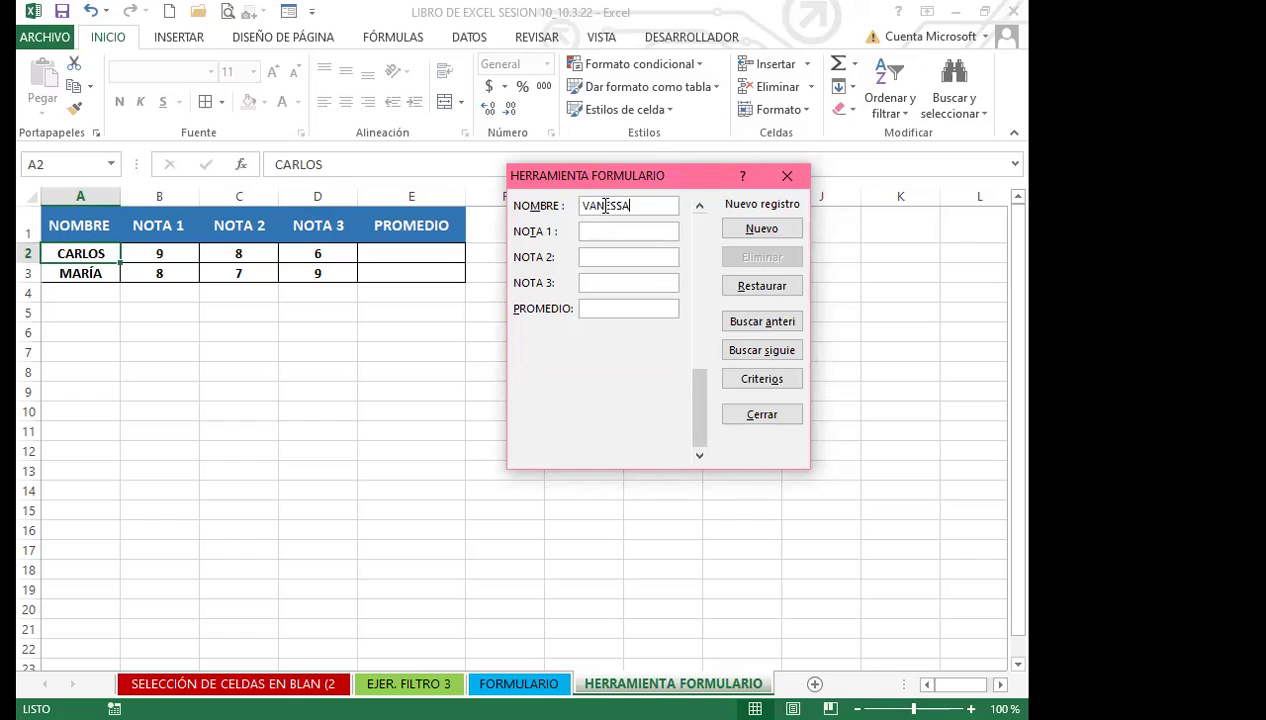
pyautogui.press('Tab')
pyautogui.write('6')
pyautogui.press('Tab')
pyautogui.write('8')
pyautogui.press('Tab')
pyautogui.write('9')
pyautogui.press('Return')
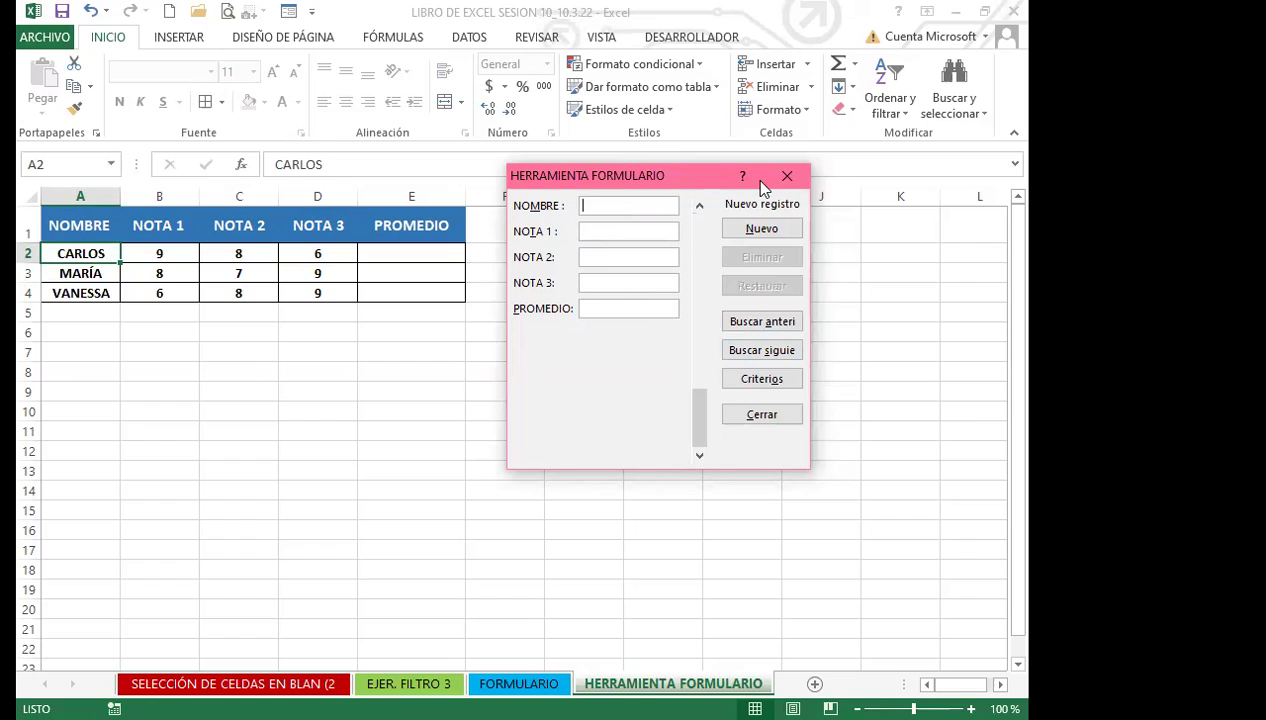
# Close the form and insert a blank row above MARÍA's row.
pyautogui.click(798, 172)
pyautogui.click(242, 354)
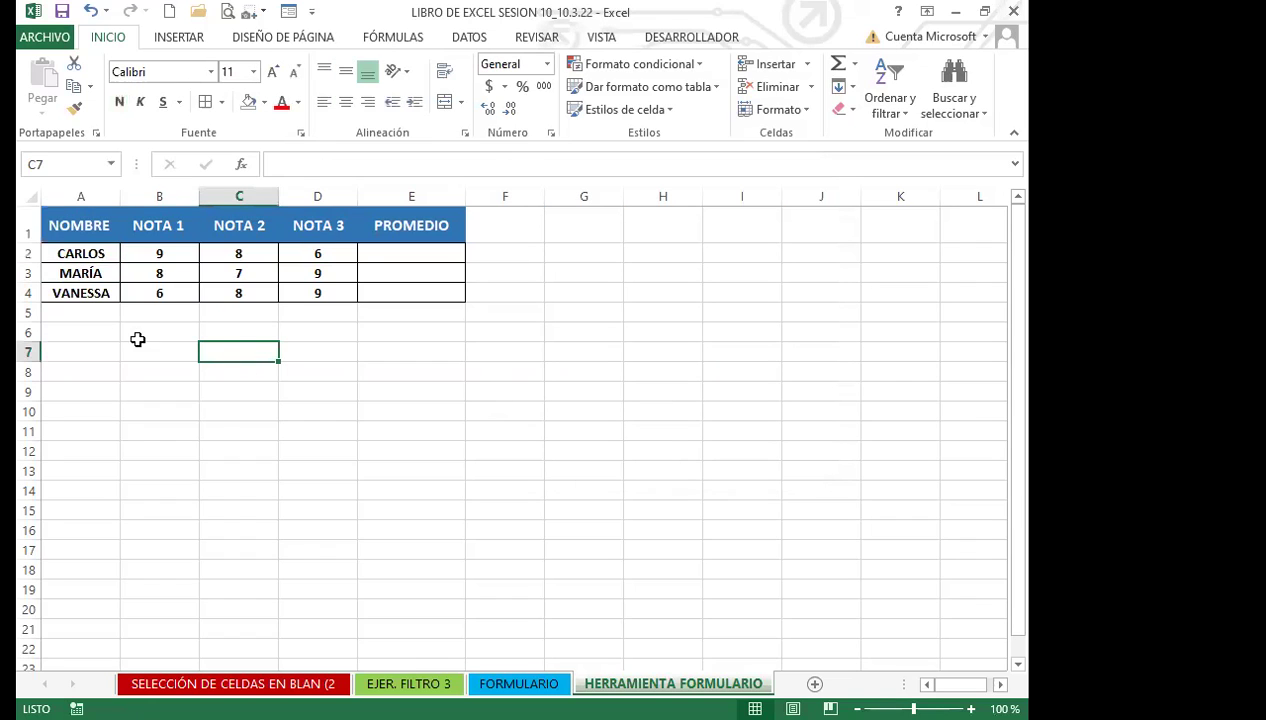
pyautogui.click(124, 273)
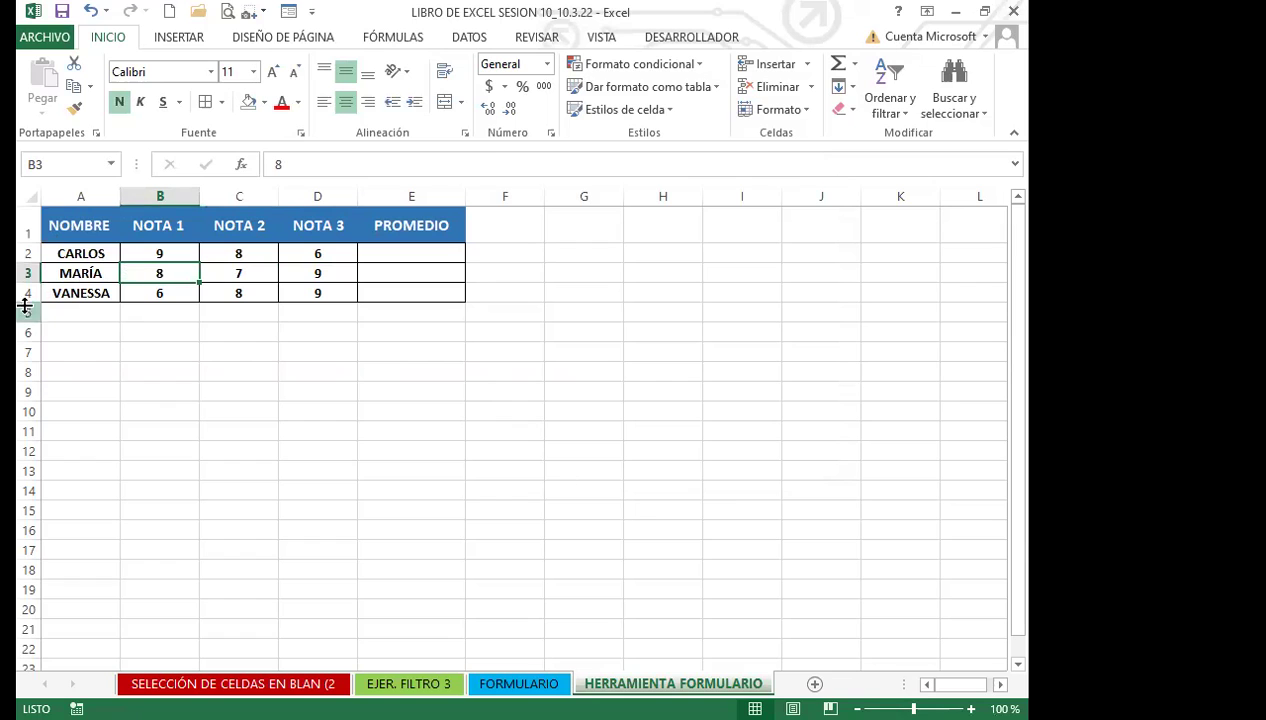
pyautogui.click(27, 273)
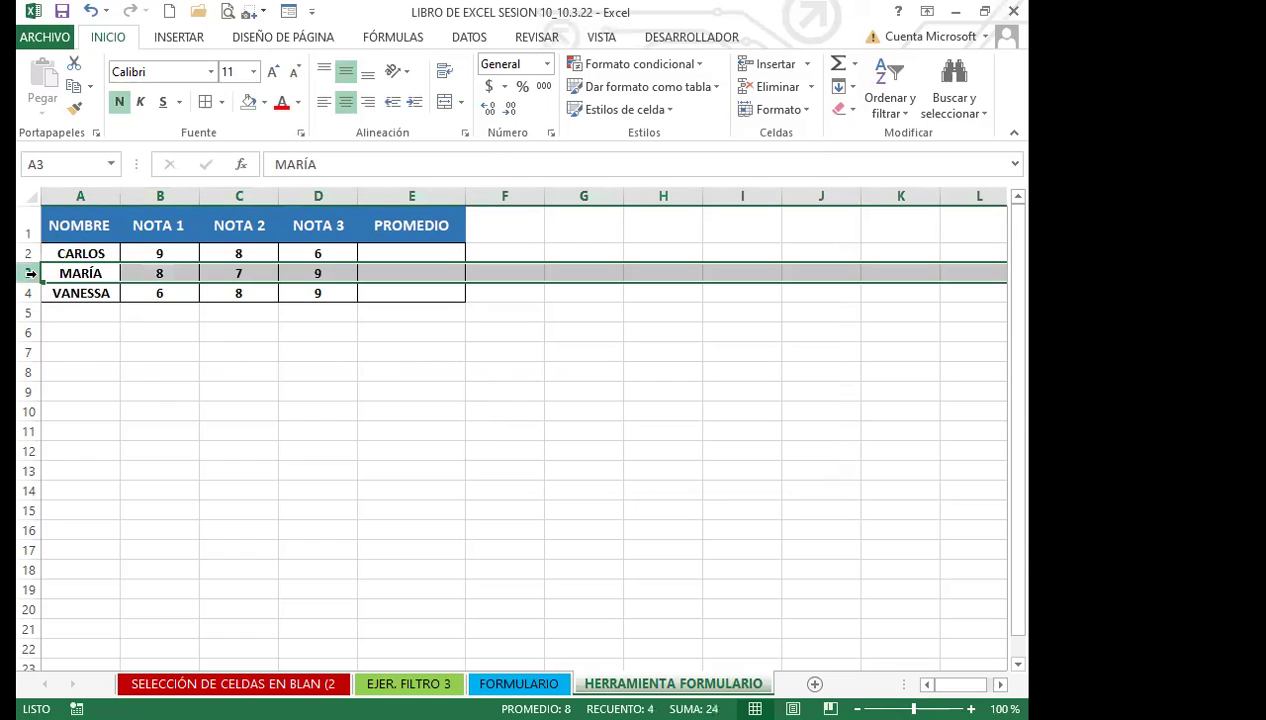
pyautogui.click(777, 63)
# Reopen the data form from cell A2, now showing only CARLOS's record.
pyautogui.click(212, 413)
pyautogui.click(100, 256)
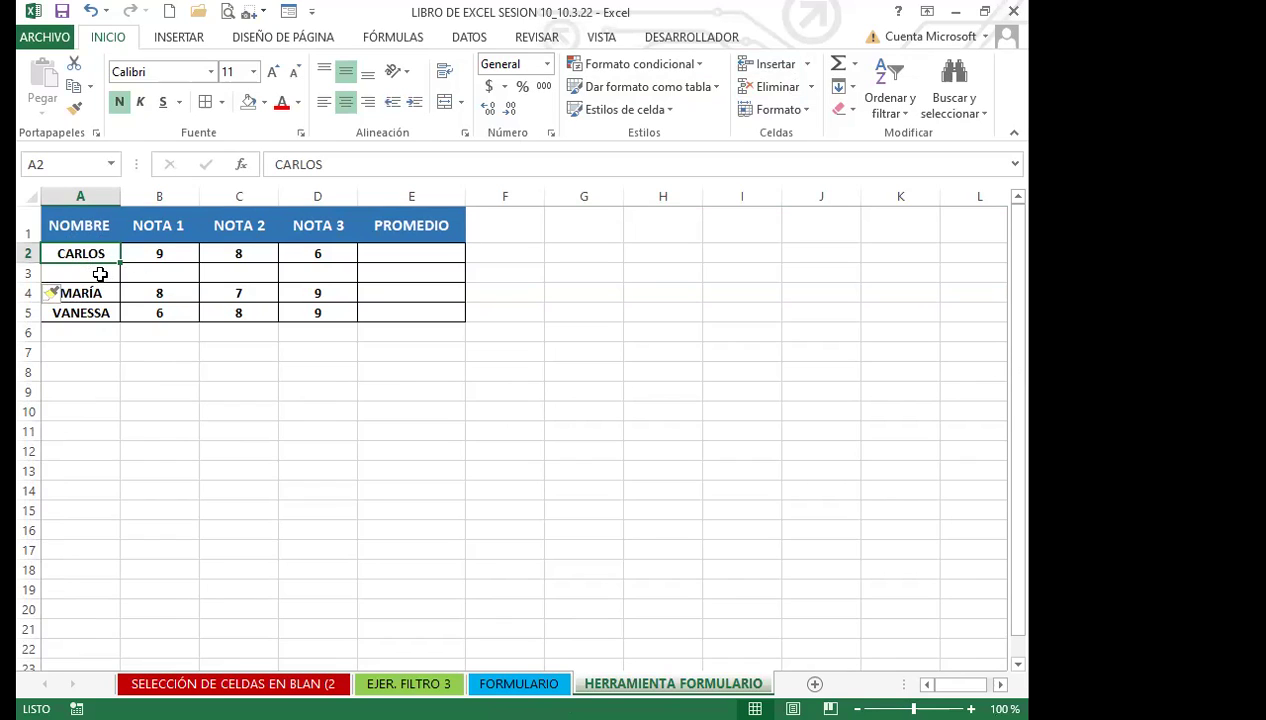
pyautogui.click(289, 14)
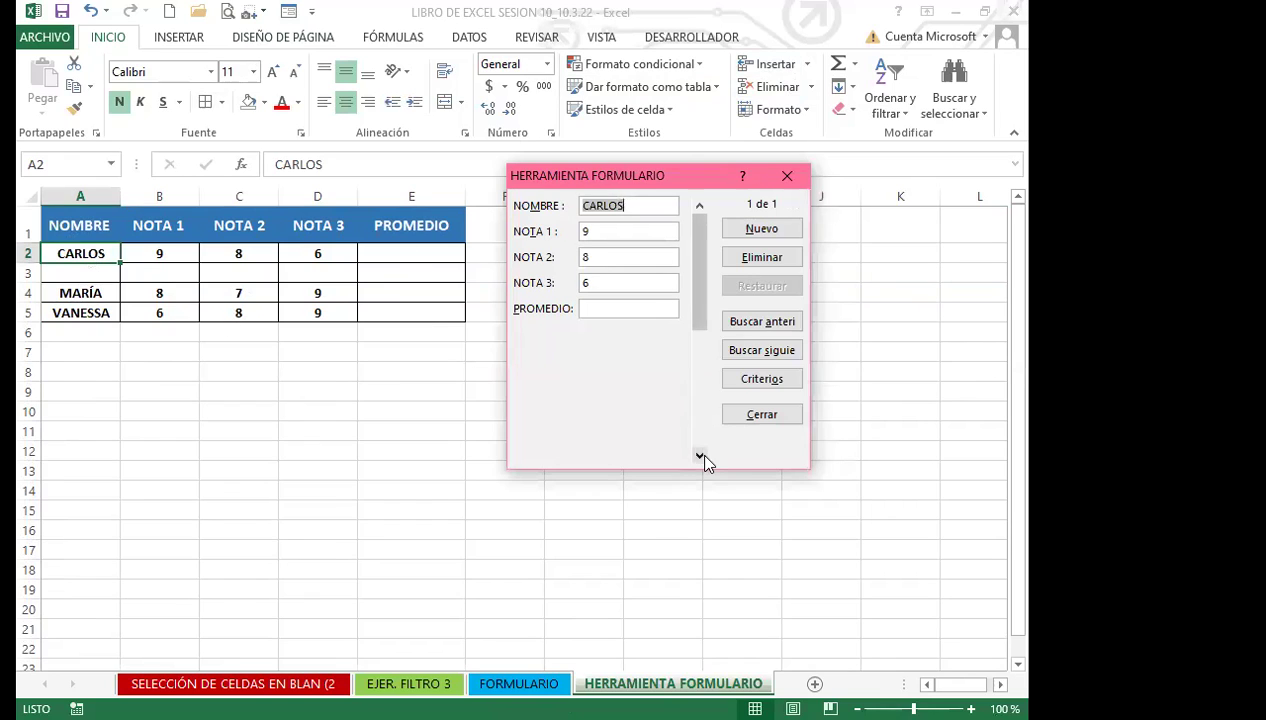
# Enter IRENE with grades 8, 9 and 10 as a new form record, then close the form.
pyautogui.click(699, 455)
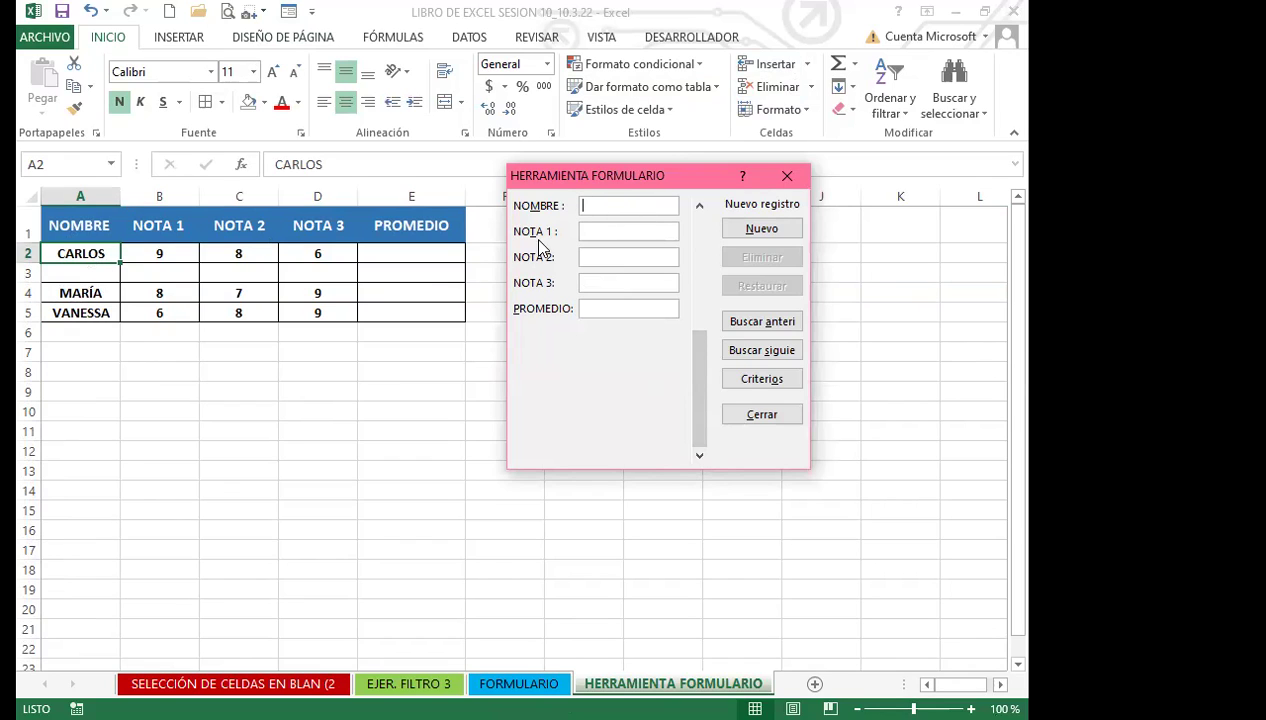
pyautogui.write('IRENE')
pyautogui.press('Tab')
pyautogui.write('8')
pyautogui.press('Tab')
pyautogui.write('9')
pyautogui.press('Tab')
pyautogui.write('10')
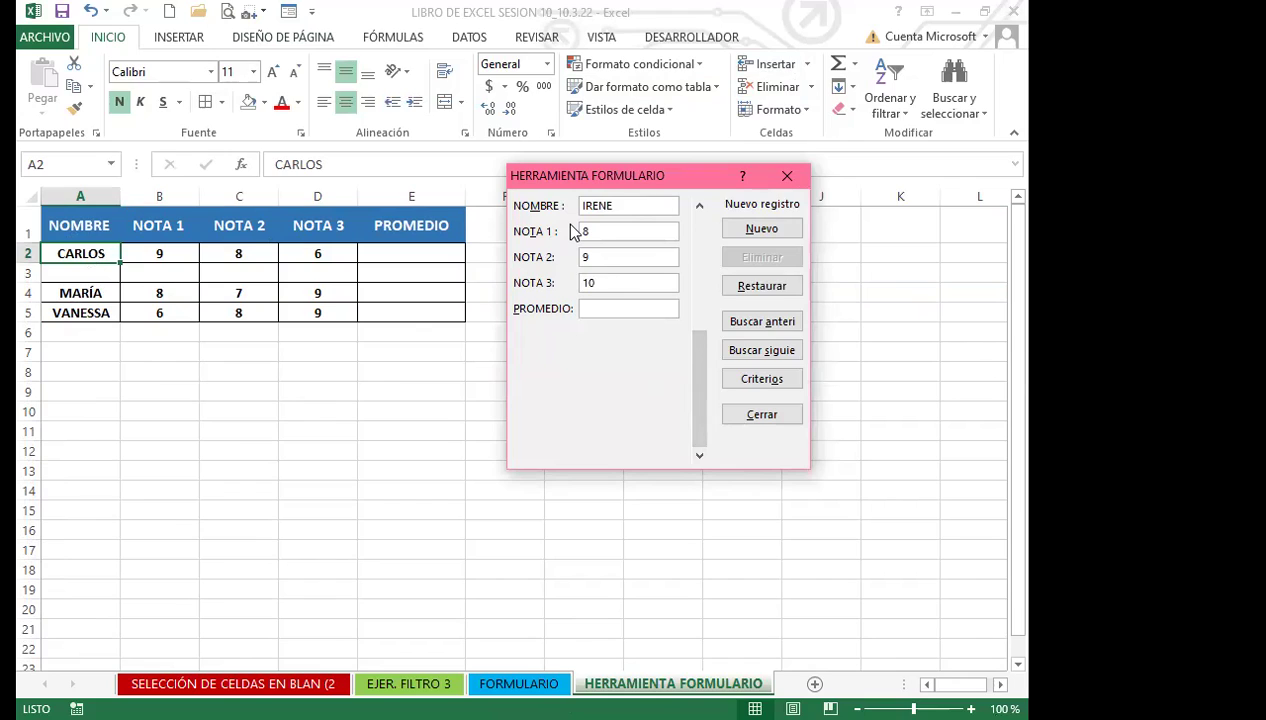
pyautogui.press('Return')
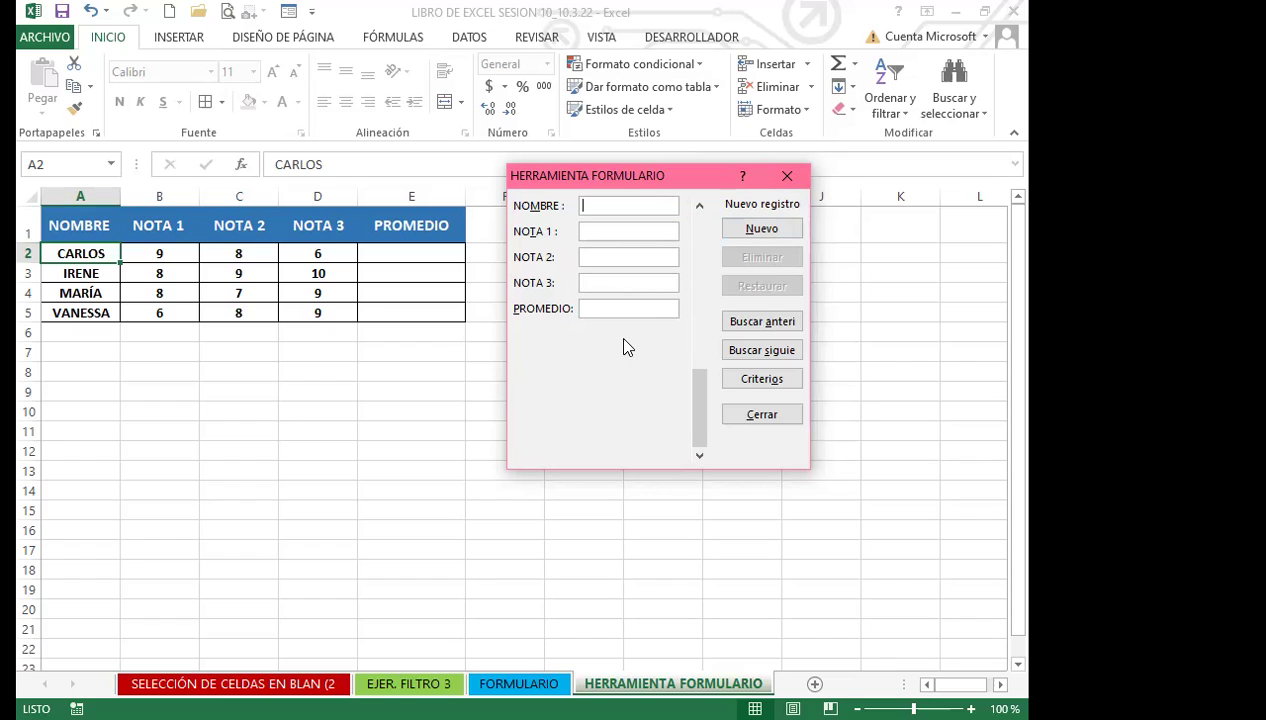
pyautogui.click(787, 177)
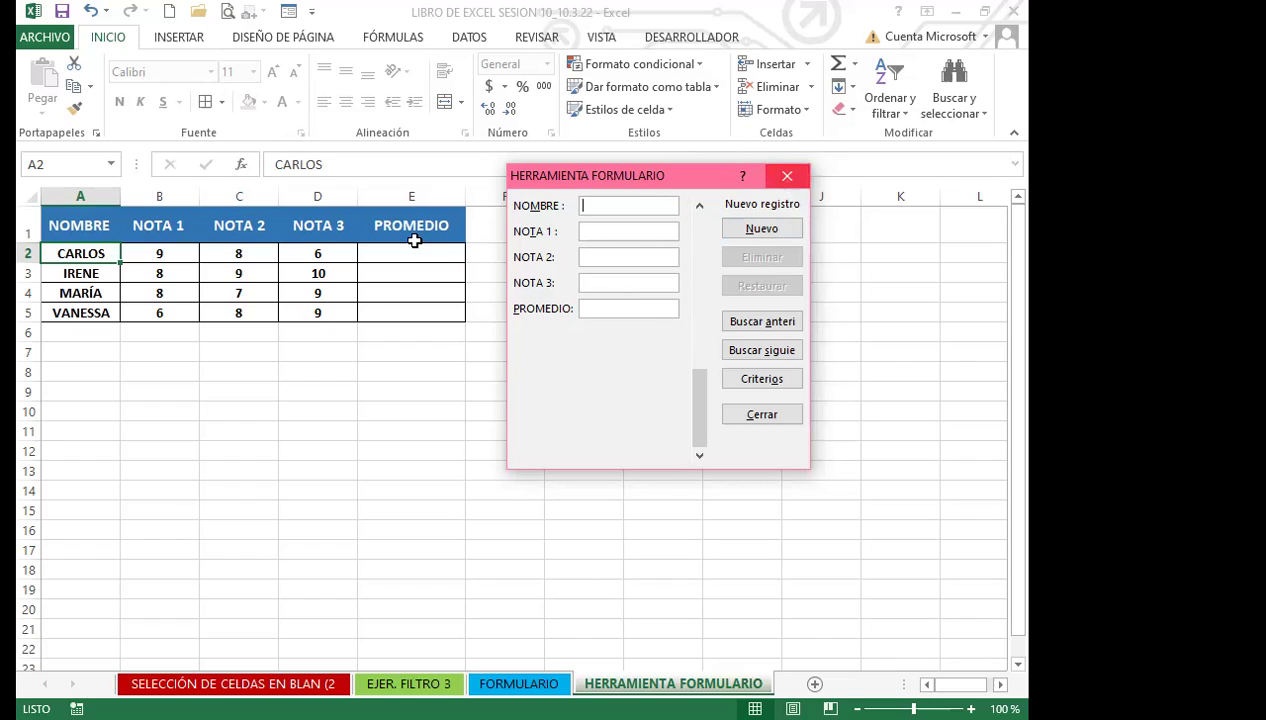
# Enter =PROMEDIO(B2:D2) in E2 to average CARLOS's grades.
pyautogui.click(408, 250)
pyautogui.write('=')
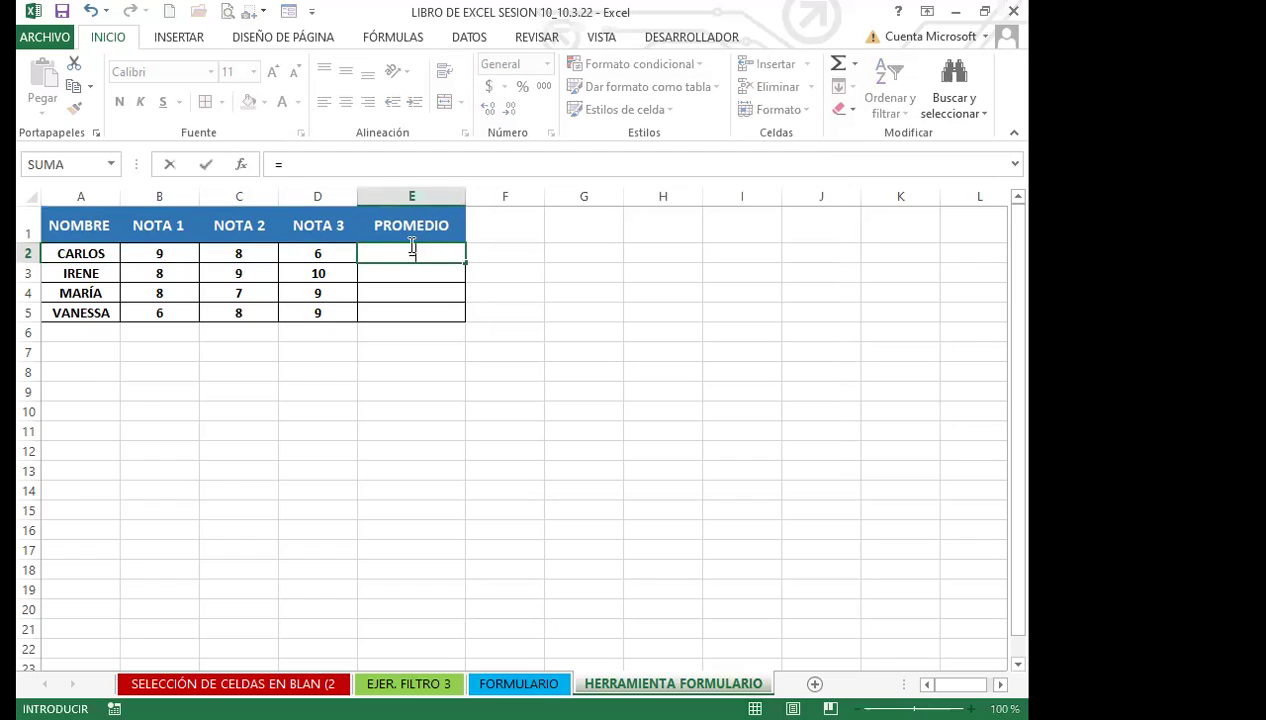
pyautogui.write('PRO')
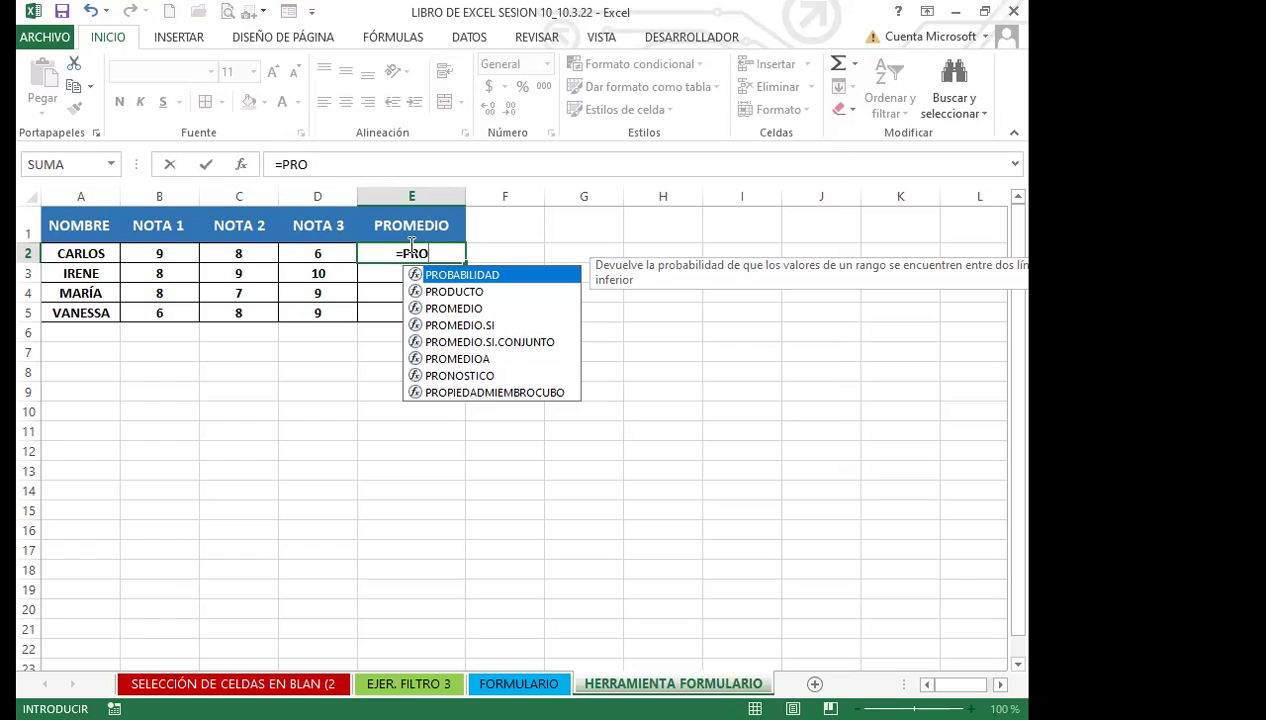
pyautogui.click(471, 312)
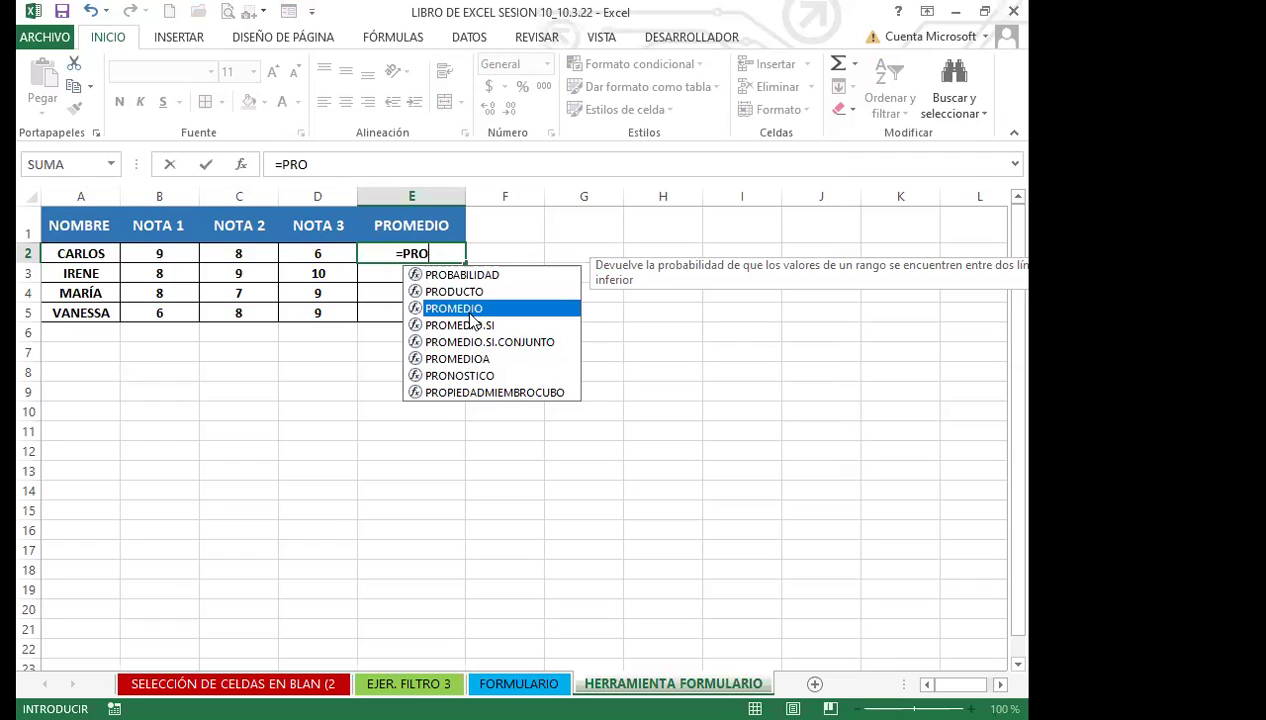
pyautogui.press('Tab')
pyautogui.moveTo(155, 250); pyautogui.dragTo(317, 254)
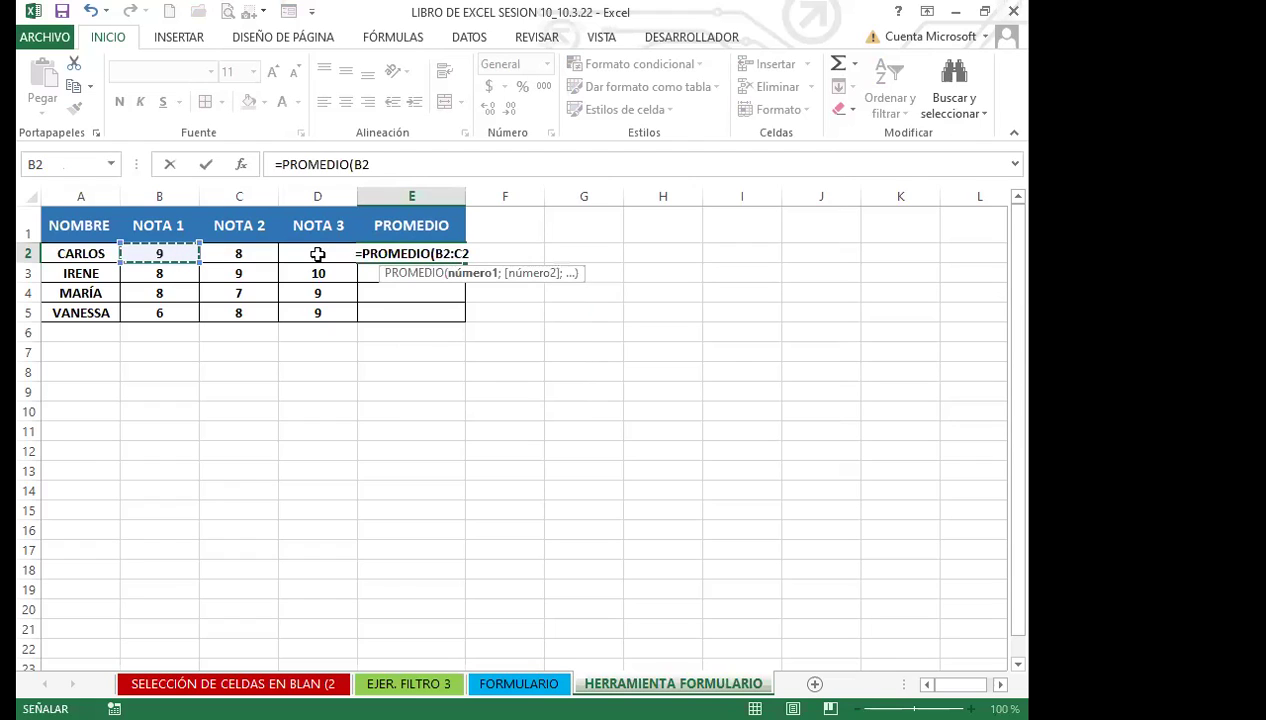
pyautogui.press('Return')
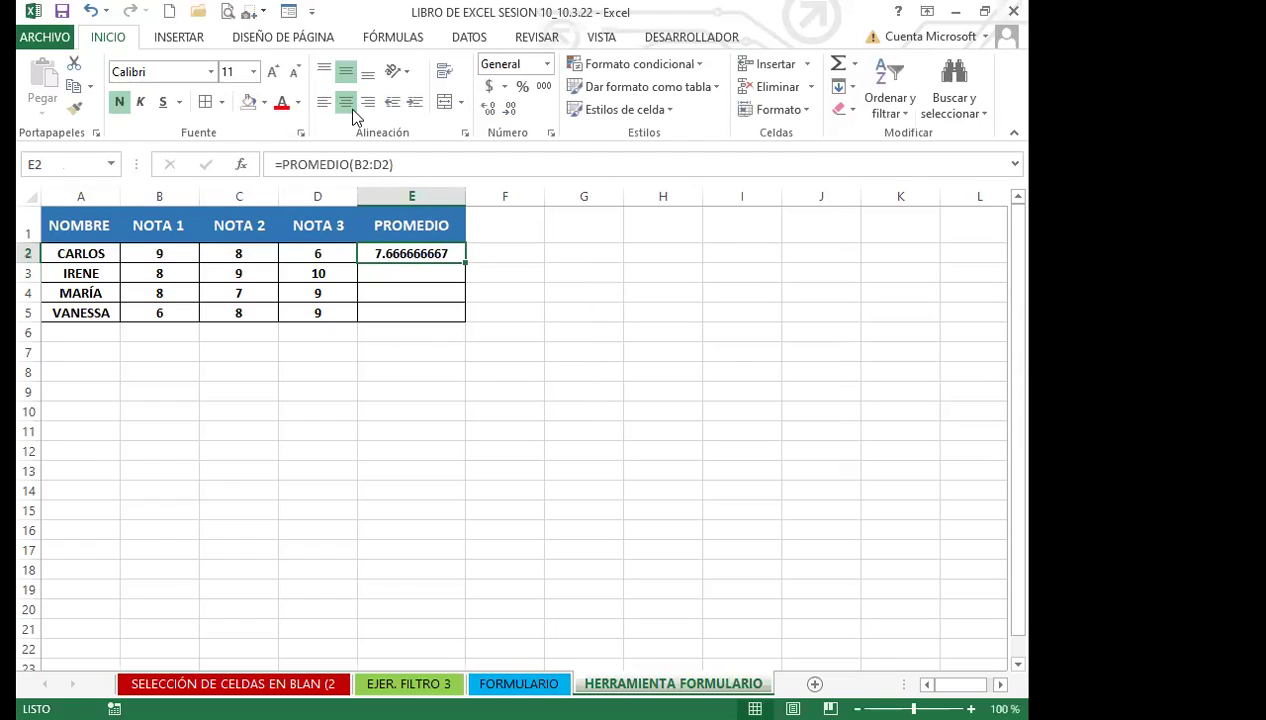
# Show the average with one decimal and fill it down to E5.
pyautogui.click(488, 108)
pyautogui.click(488, 108)
pyautogui.click(510, 110)
pyautogui.click(510, 110)
pyautogui.click(510, 110)
pyautogui.click(510, 110)
pyautogui.click(510, 110)
pyautogui.click(511, 111)
pyautogui.click(511, 111)
pyautogui.moveTo(465, 264); pyautogui.dragTo(460, 318)
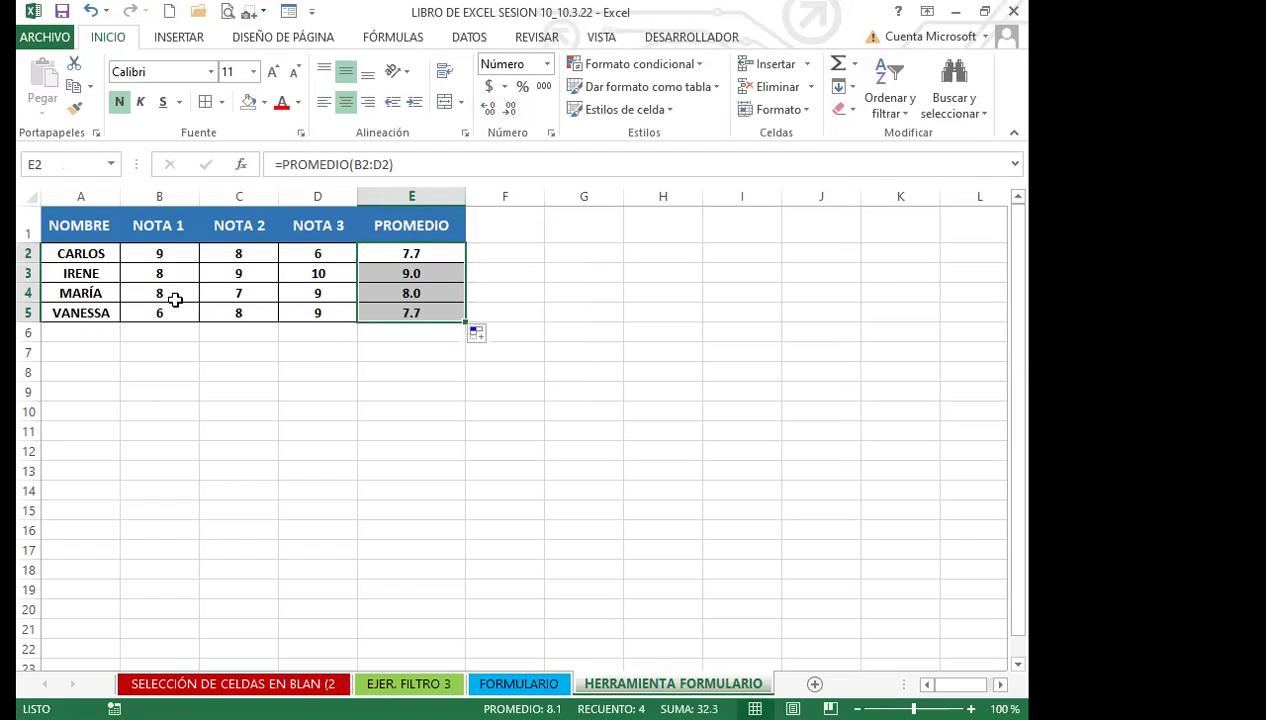
pyautogui.click(96, 310)
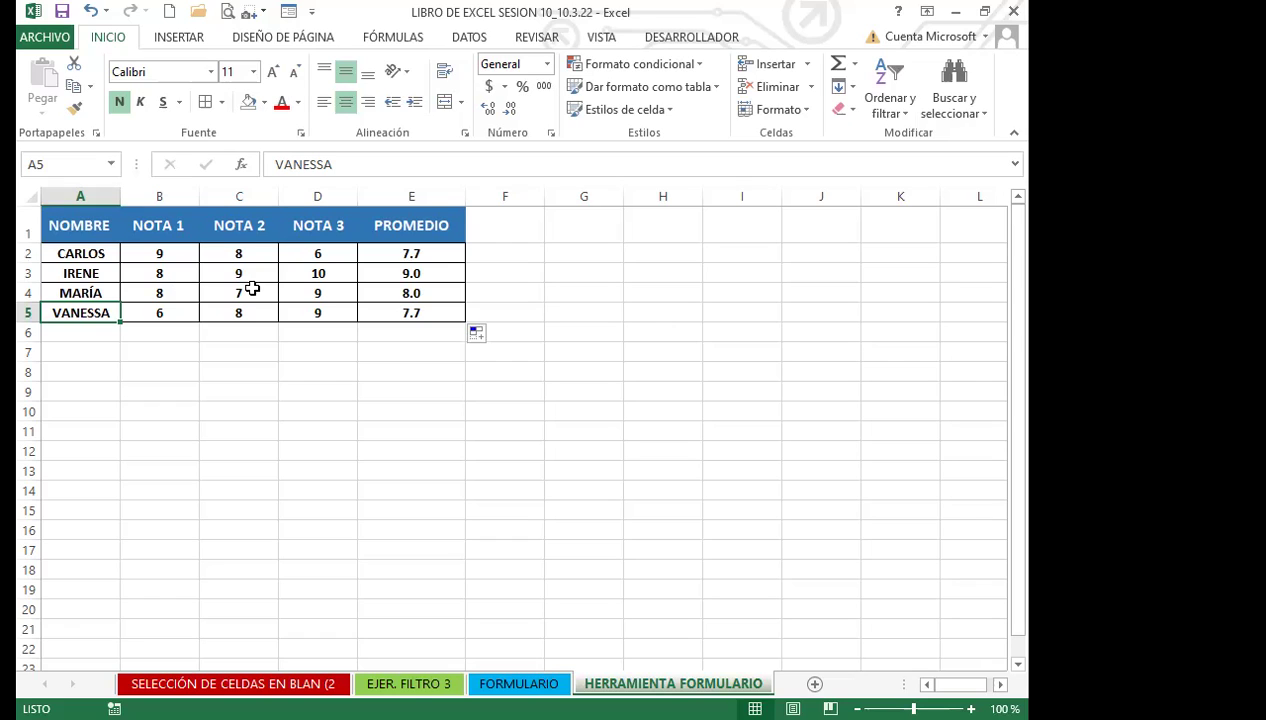
# Select a cell in the grades table and open the data form on CARLOS's record.
pyautogui.click(330, 309)
pyautogui.click(111, 314)
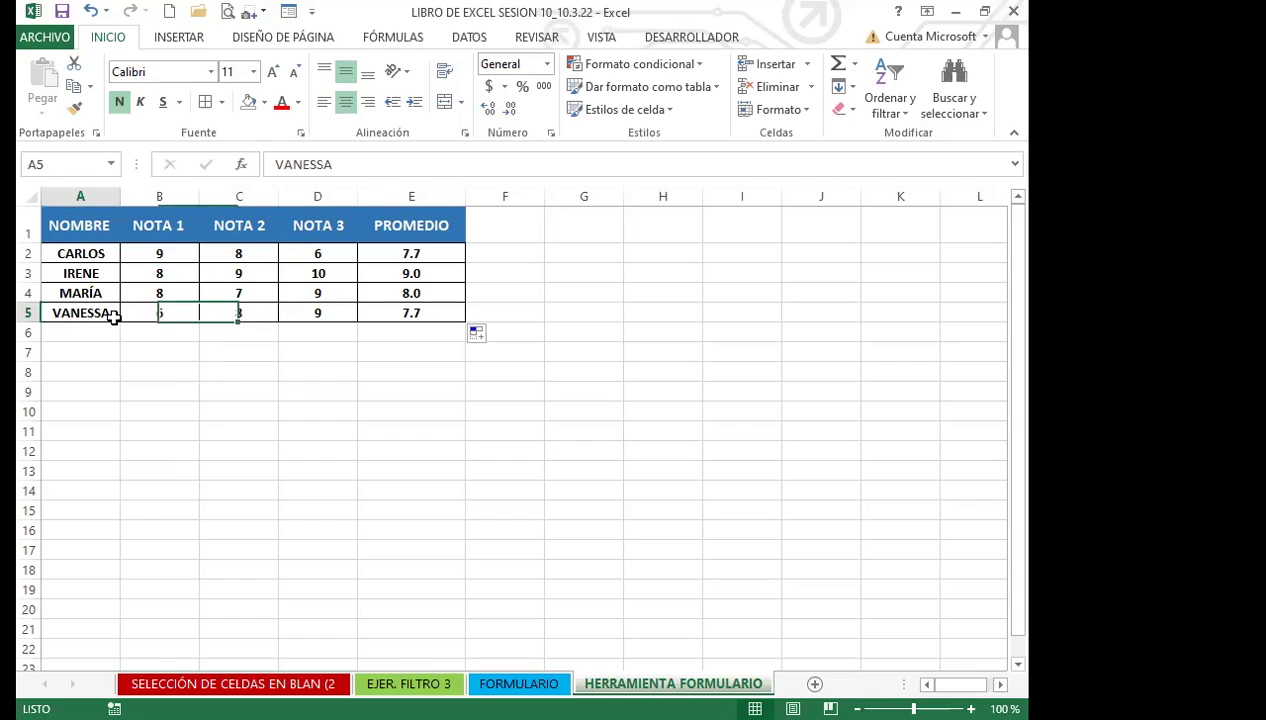
pyautogui.click(289, 11)
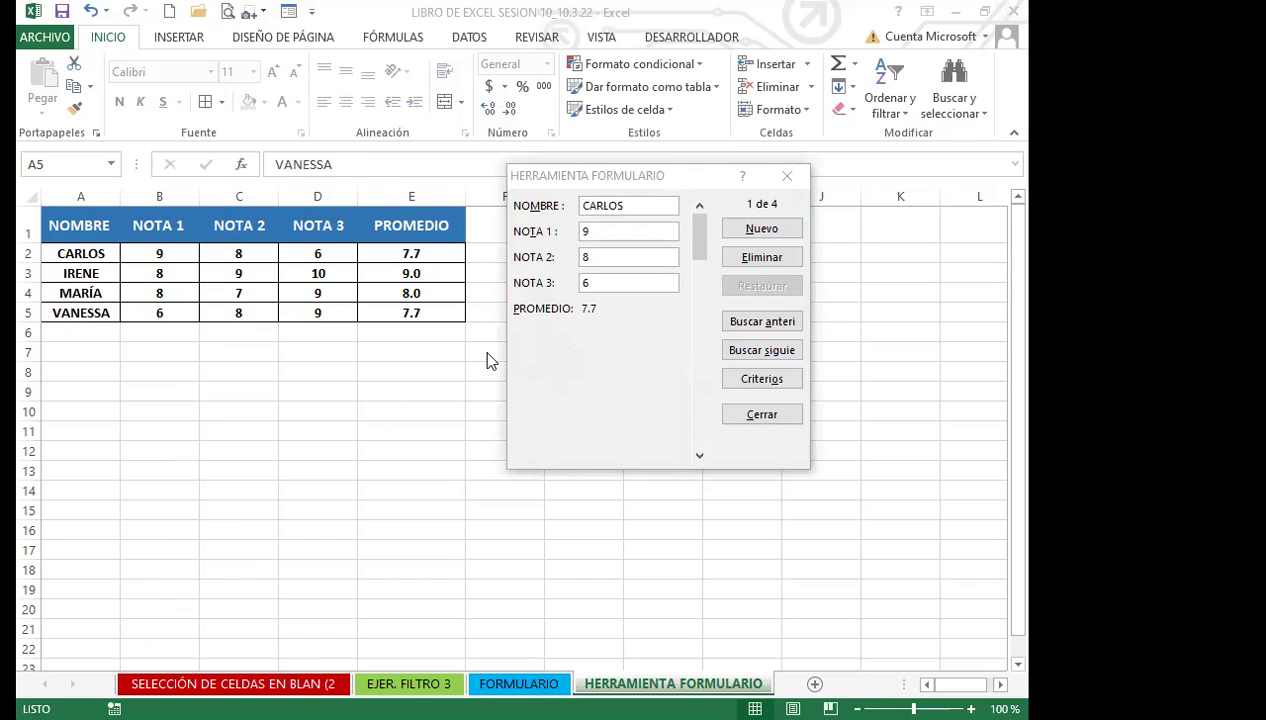
# Step past IRENE, MARÍA and VANESSA to a blank new record in the form.
pyautogui.click(699, 459)
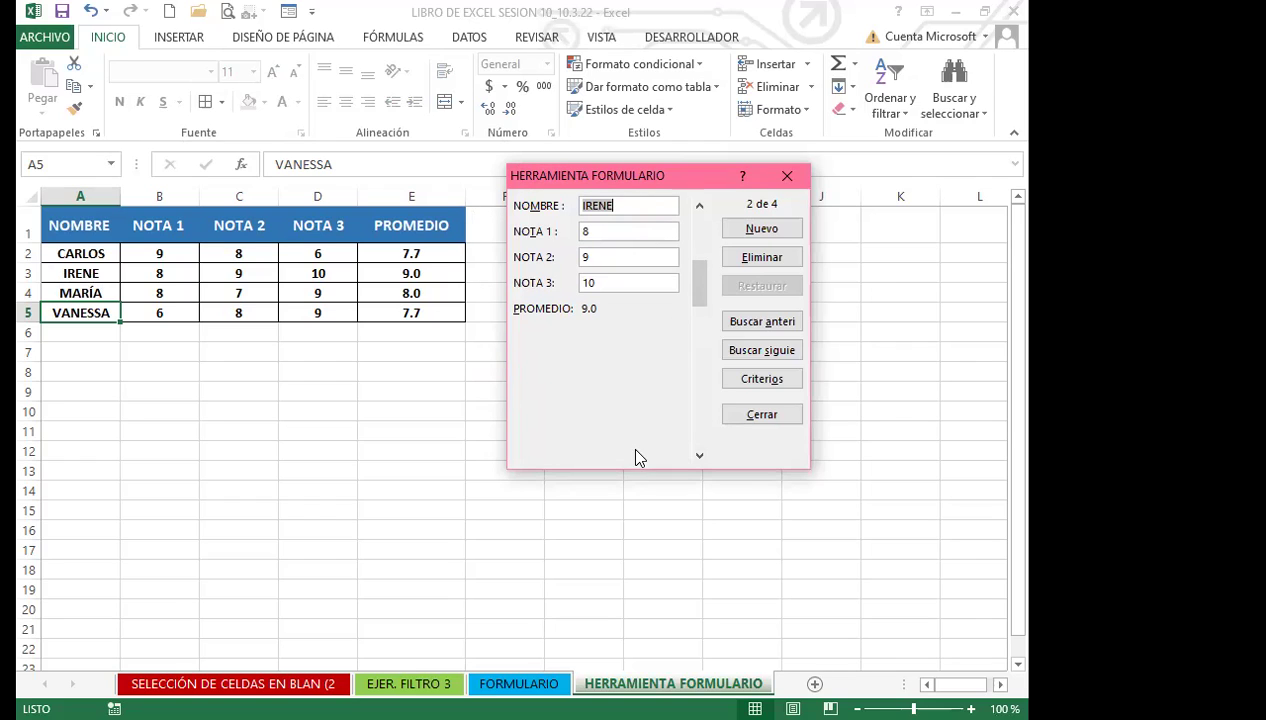
pyautogui.click(700, 456)
pyautogui.click(700, 456)
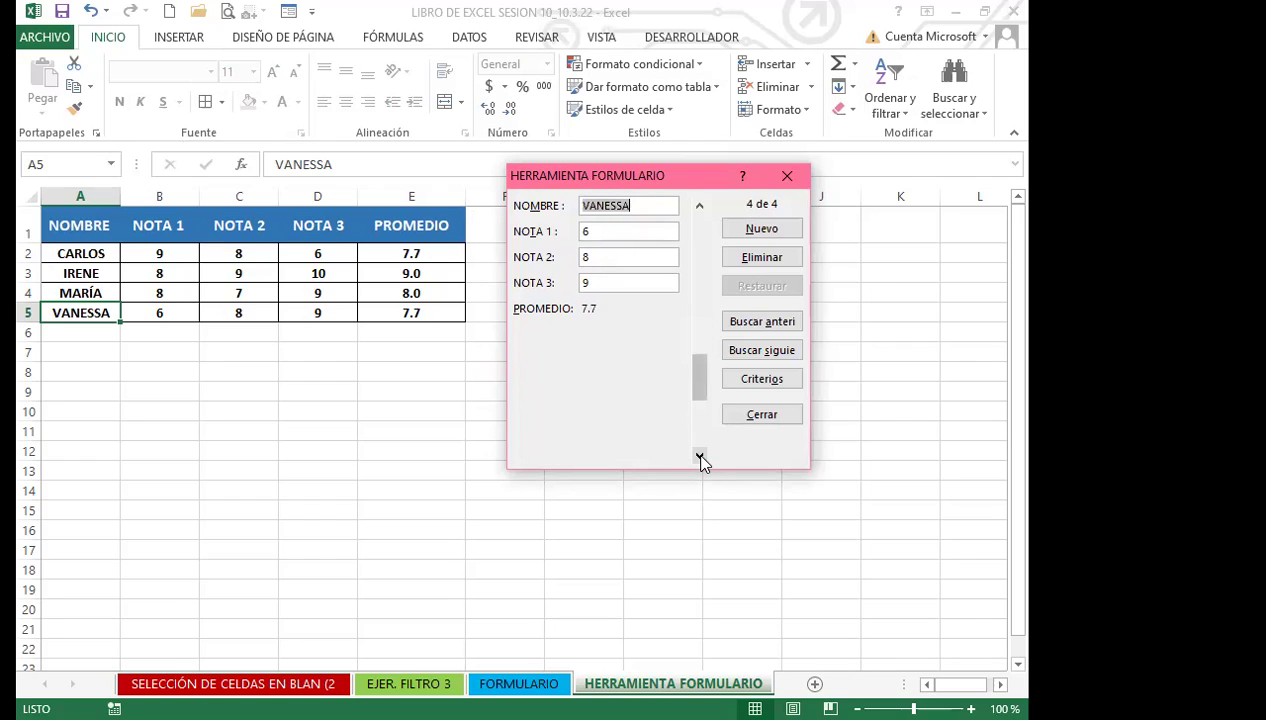
pyautogui.click(700, 456)
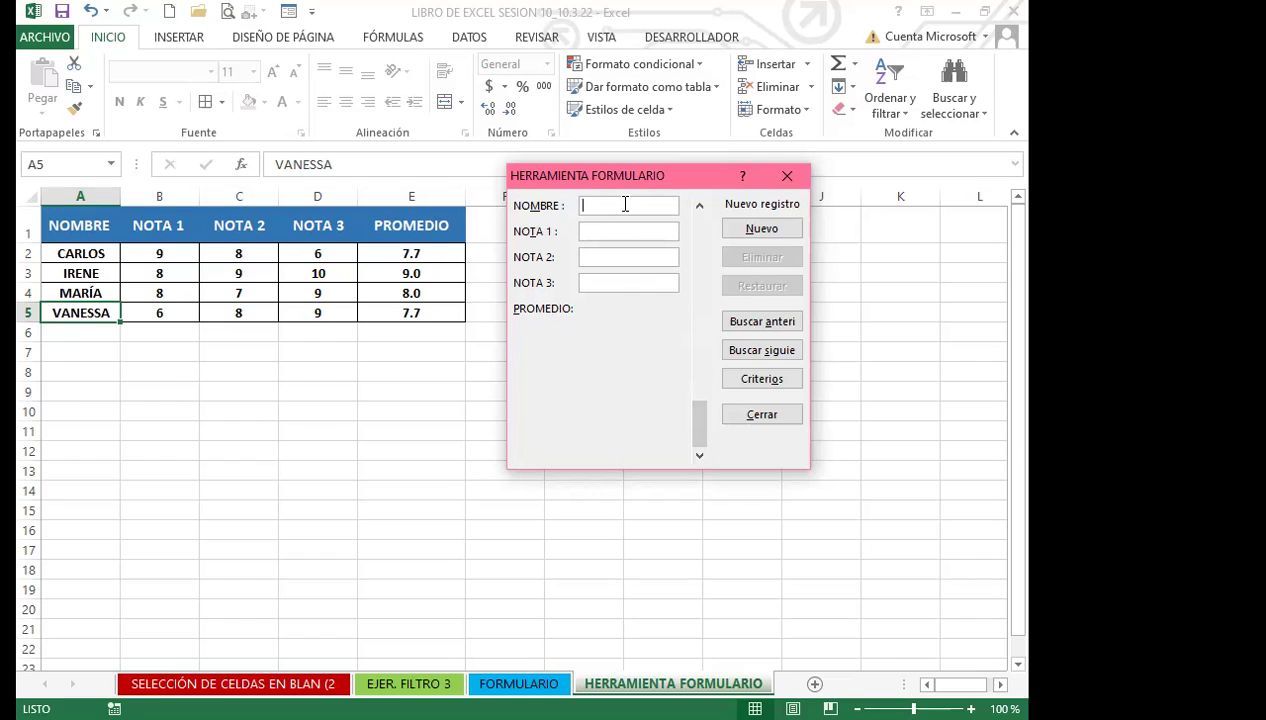
# Enter ANDREA with grades 7, 6 and 8 through the form into row 6.
pyautogui.write('ANDREA')
pyautogui.press('Tab')
pyautogui.write('7')
pyautogui.press('Tab')
pyautogui.write('6')
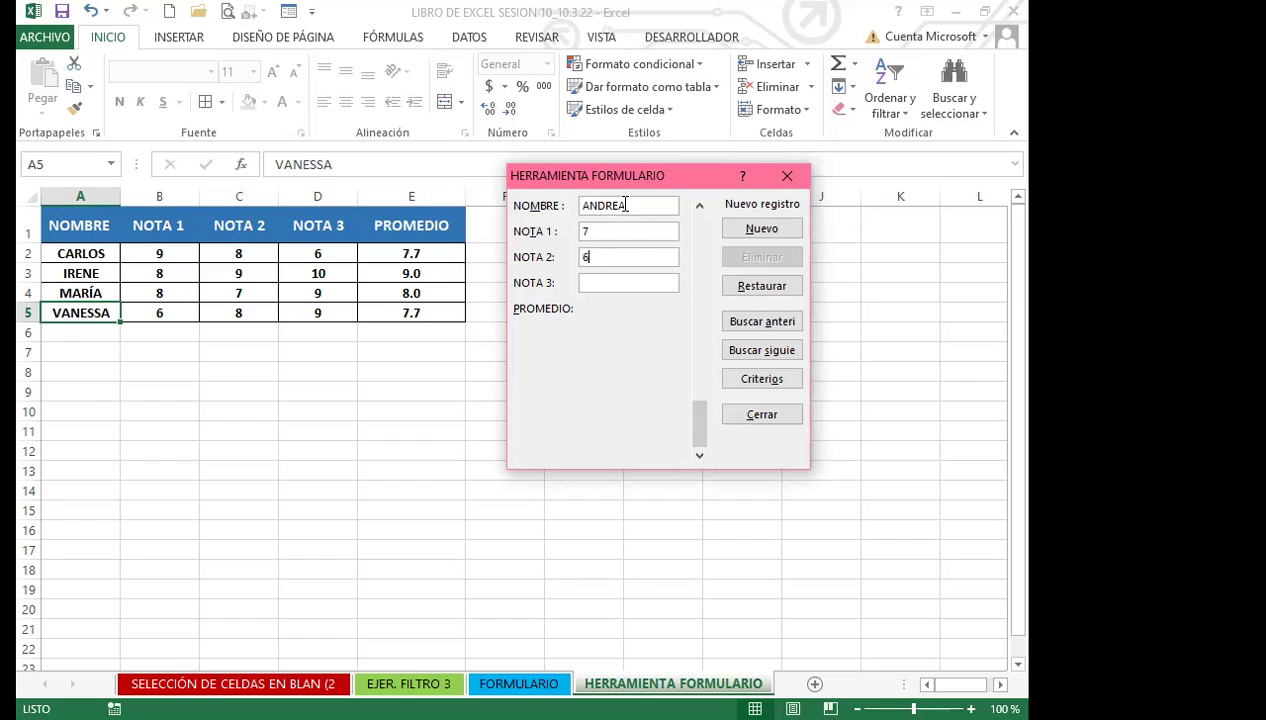
pyautogui.press('Tab')
pyautogui.write('8')
pyautogui.press('Return')
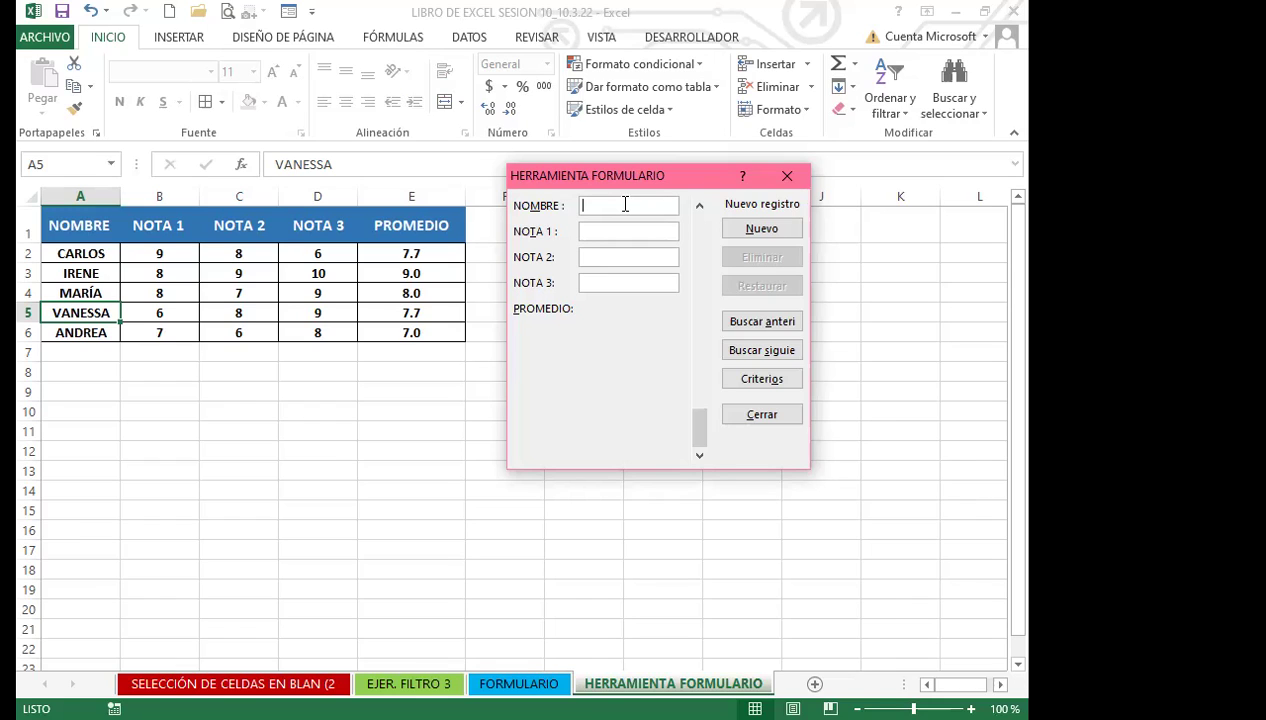
# Browse back to VANESSA's record and forward to ANDREA's, then close the data form.
pyautogui.click(699, 205)
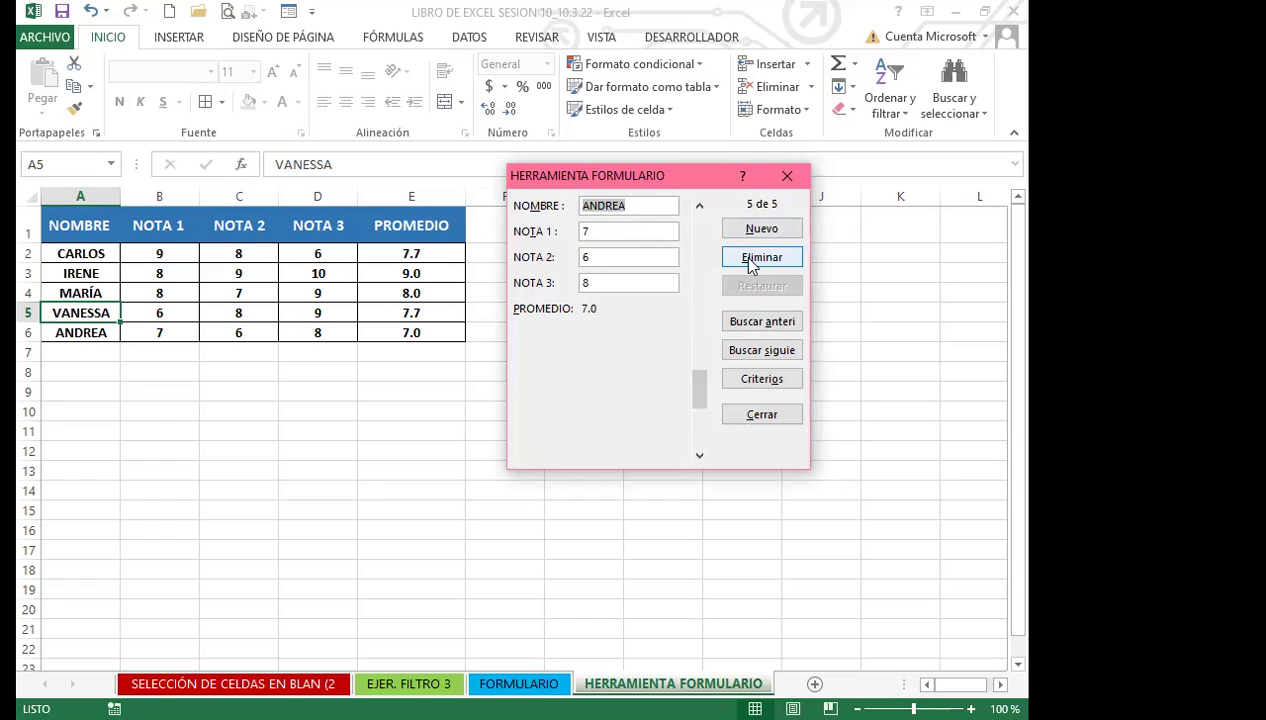
pyautogui.click(755, 323)
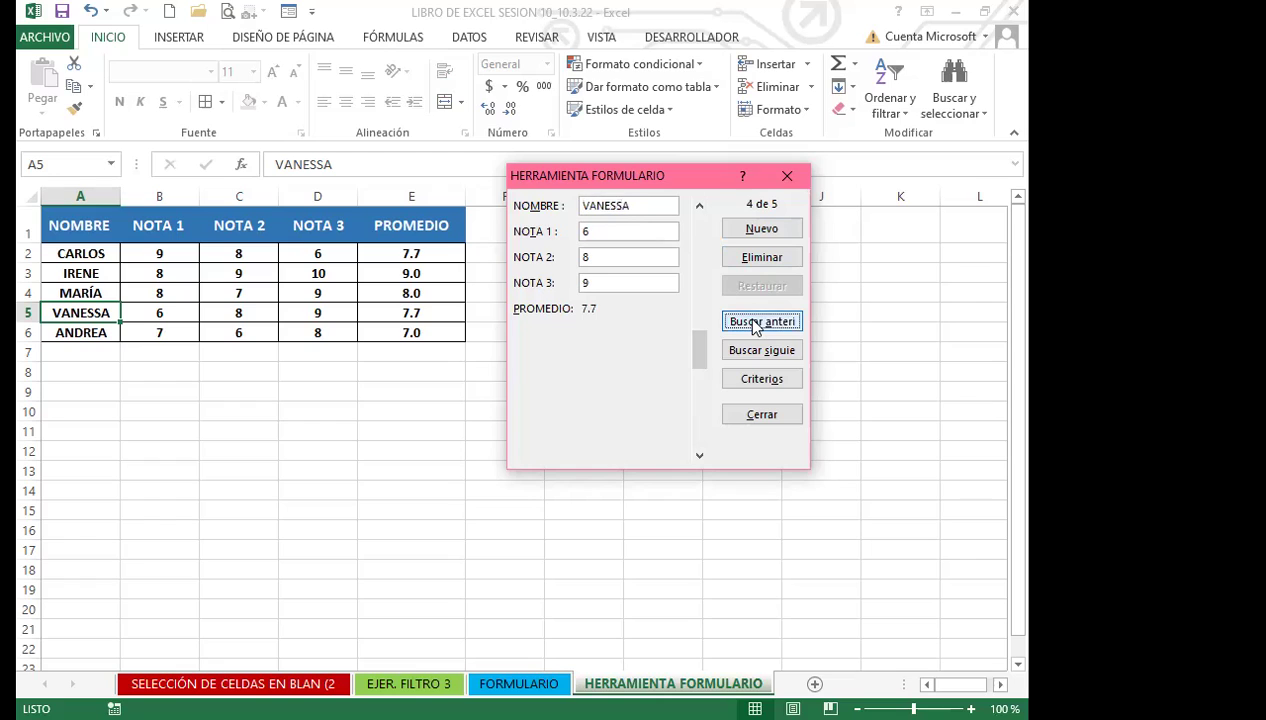
pyautogui.click(782, 354)
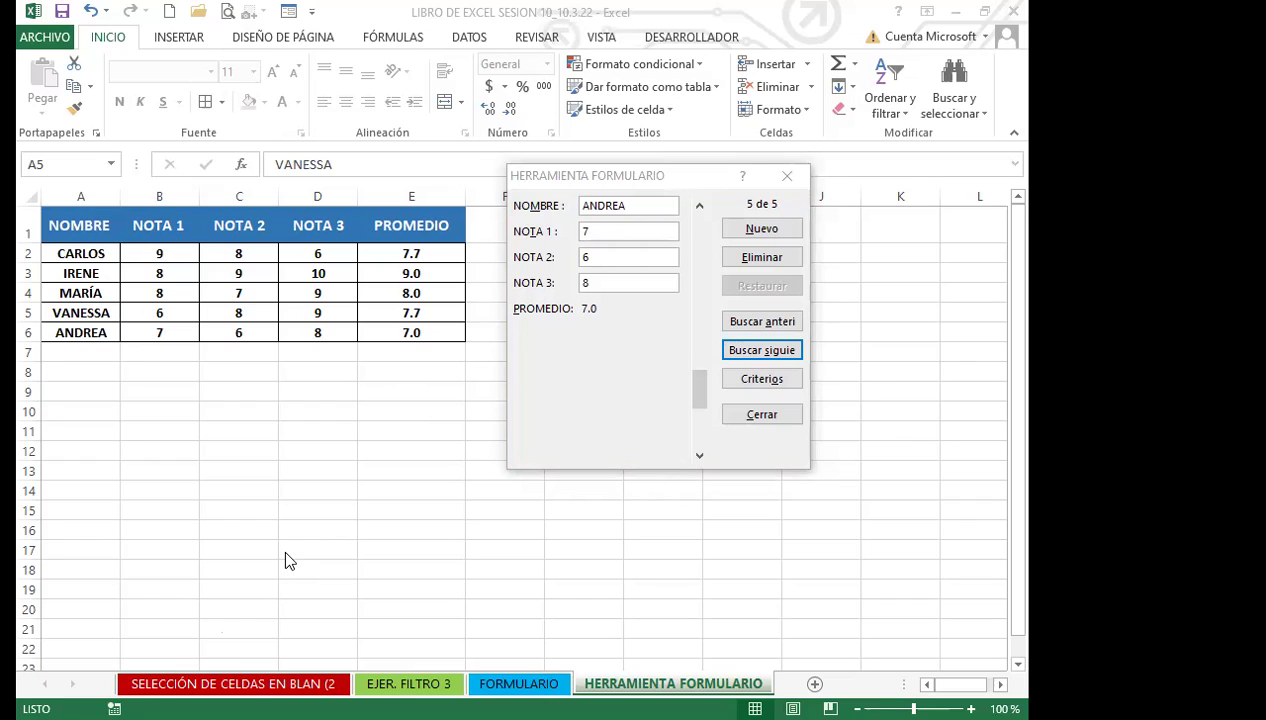
pyautogui.press('Escape')
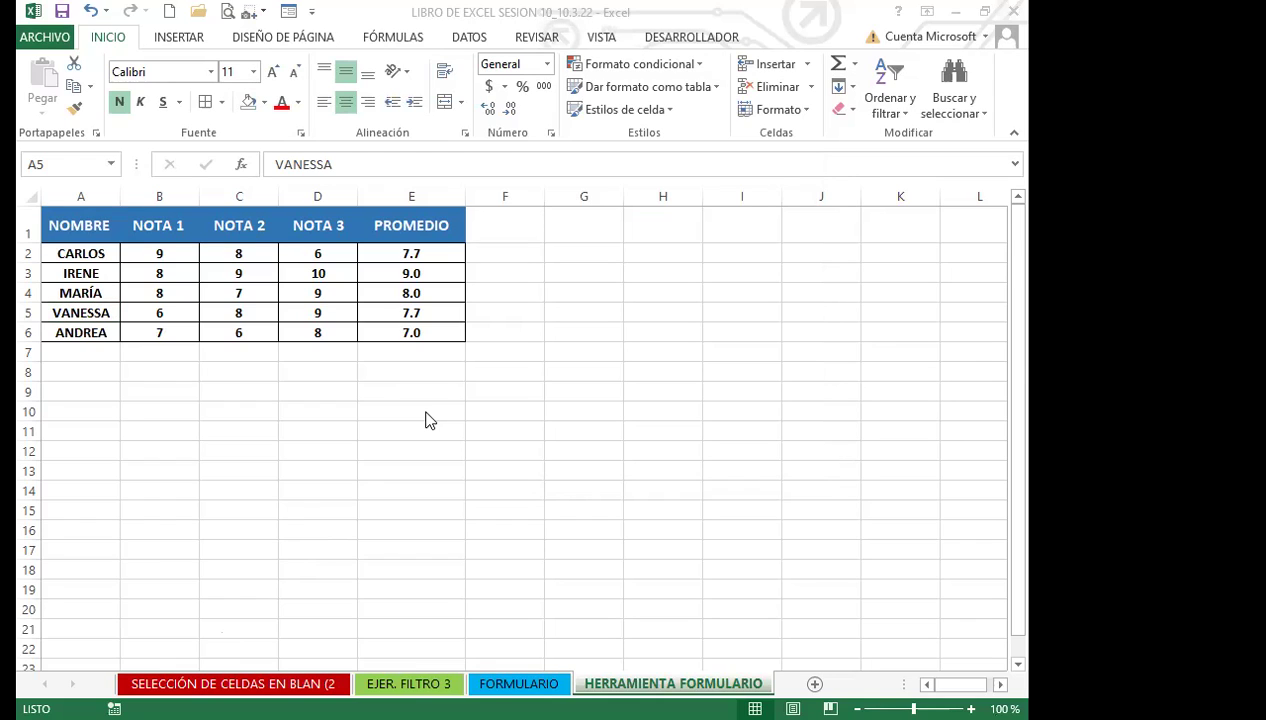
# Select an empty cell below the grades table.
pyautogui.click(303, 353)
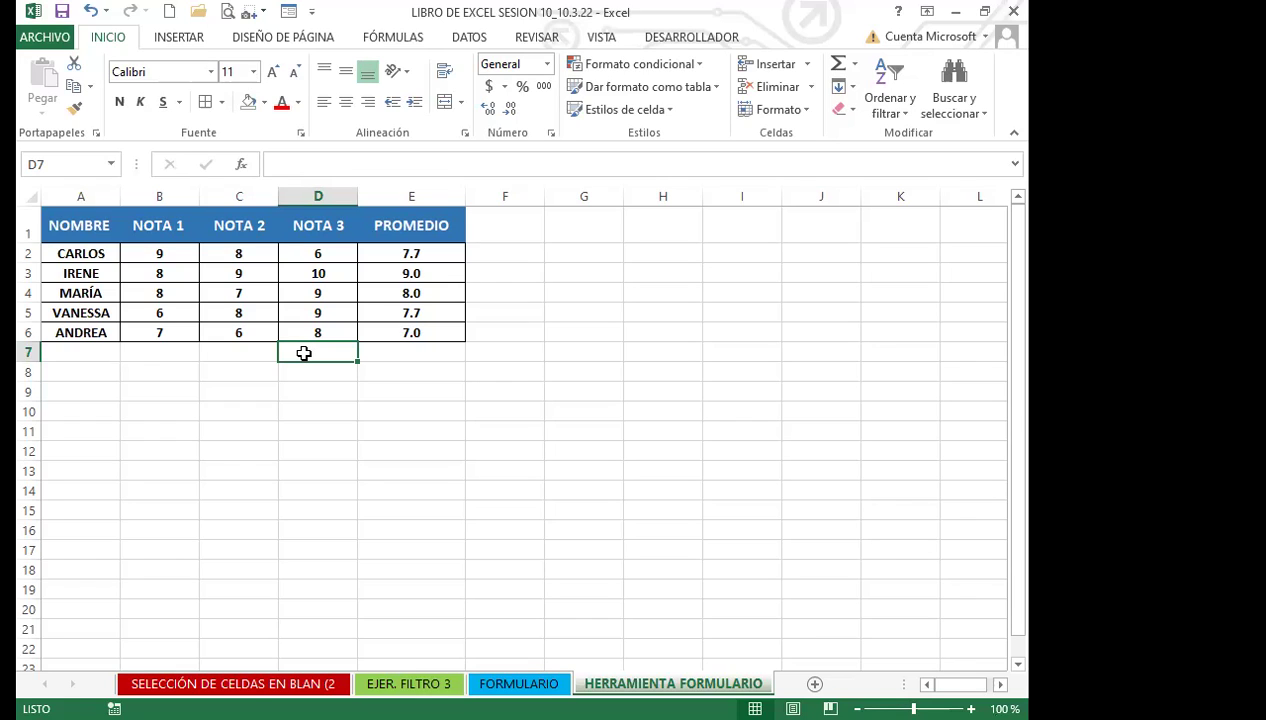
pyautogui.click(112, 570)
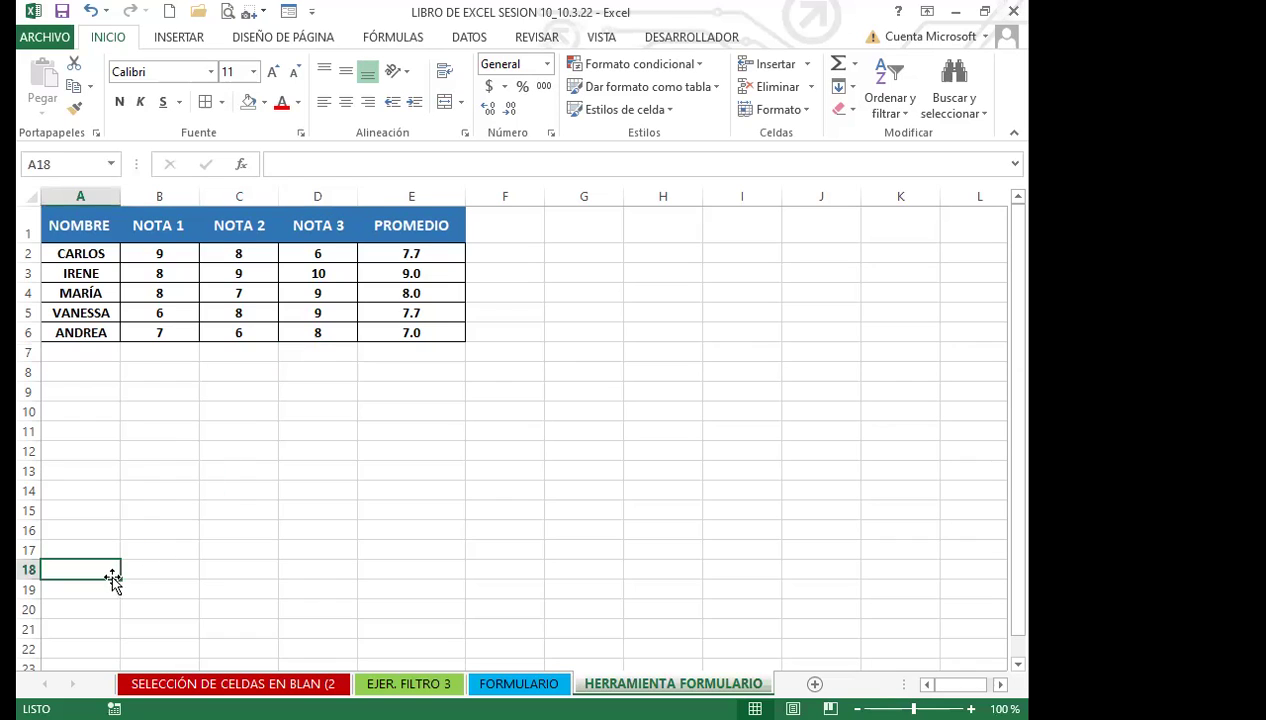
pyautogui.click(288, 12)
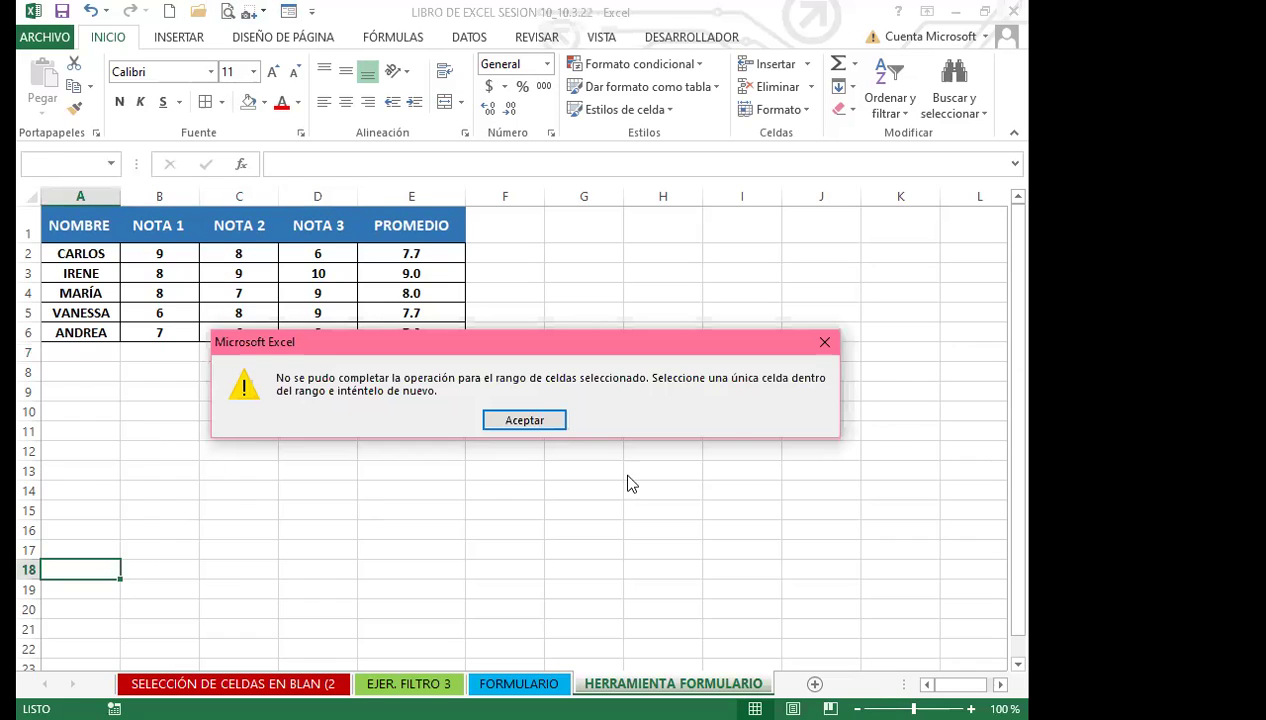
pyautogui.click(824, 343)
pyautogui.click(328, 446)
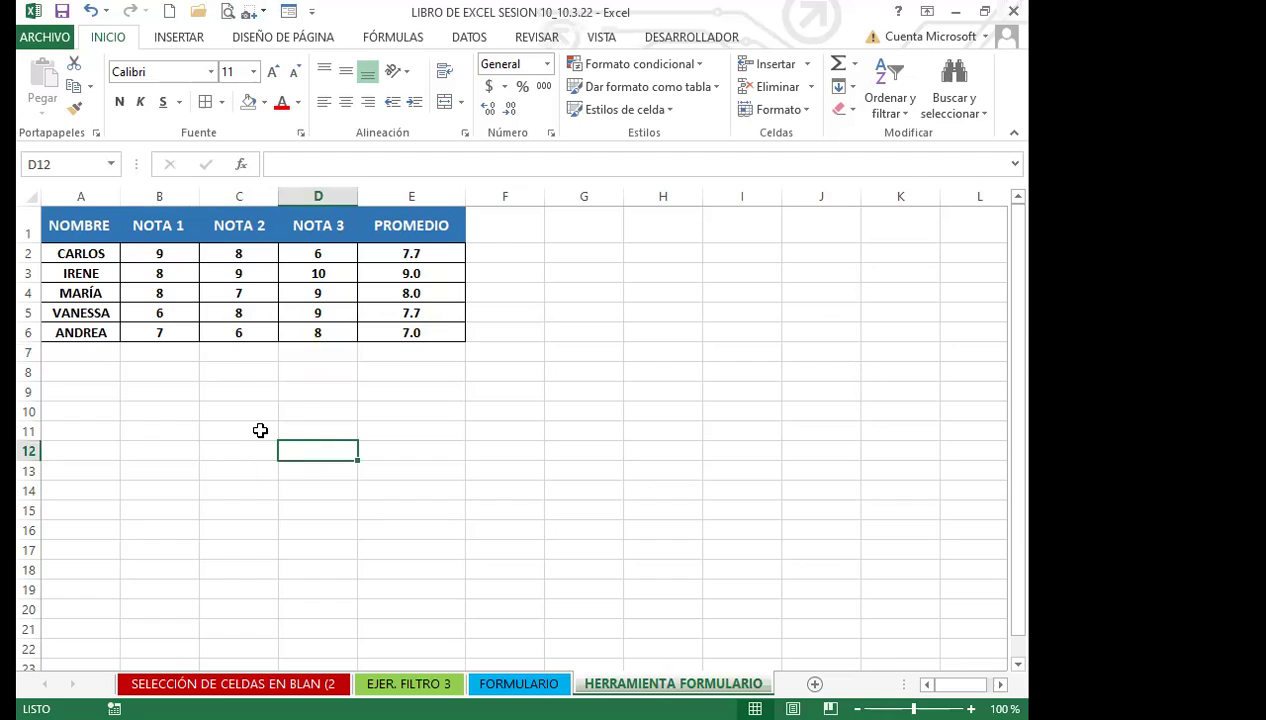
pyautogui.moveTo(62, 450); pyautogui.dragTo(430, 589)
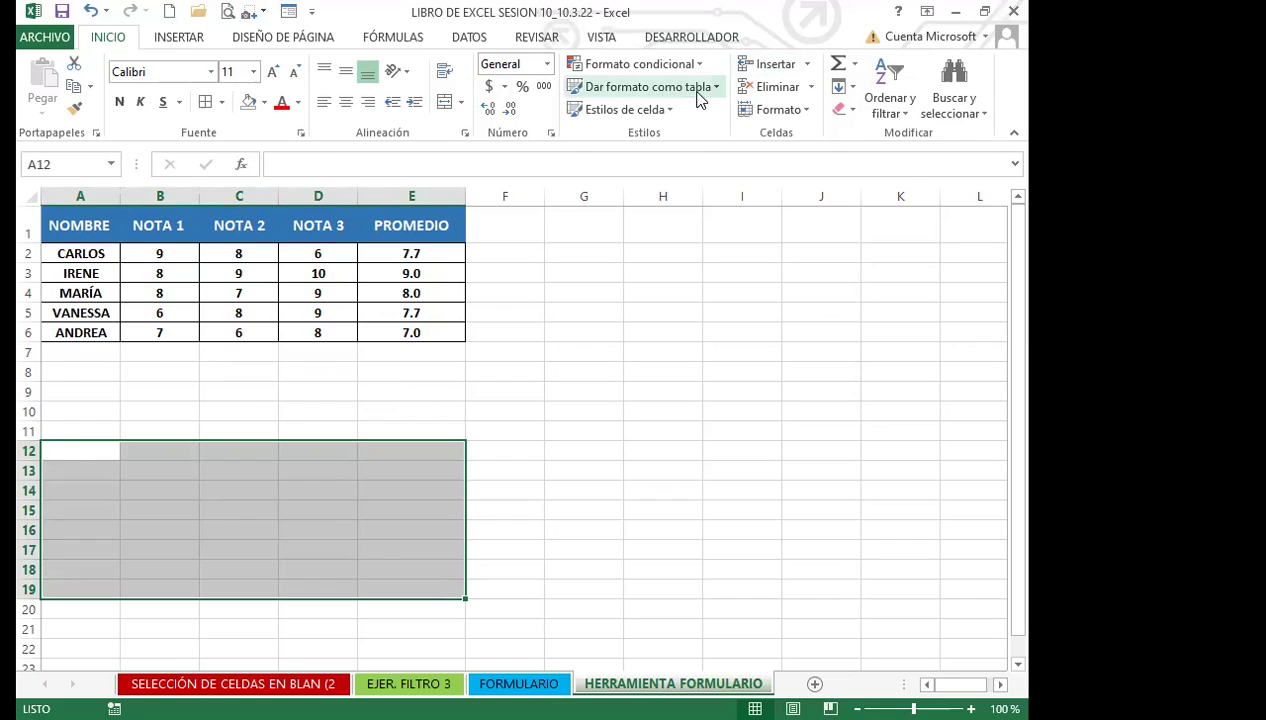
pyautogui.click(418, 515)
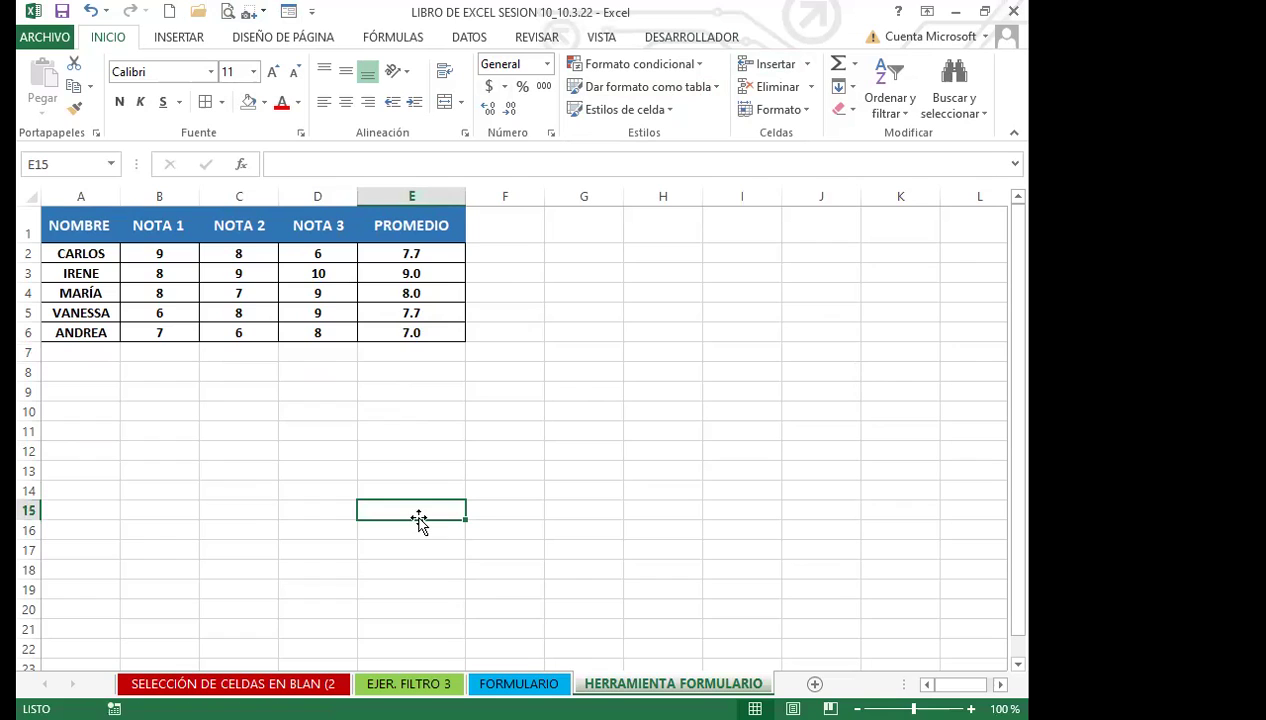
pyautogui.click(234, 251)
pyautogui.moveTo(75, 228); pyautogui.dragTo(408, 331)
pyautogui.click(372, 390)
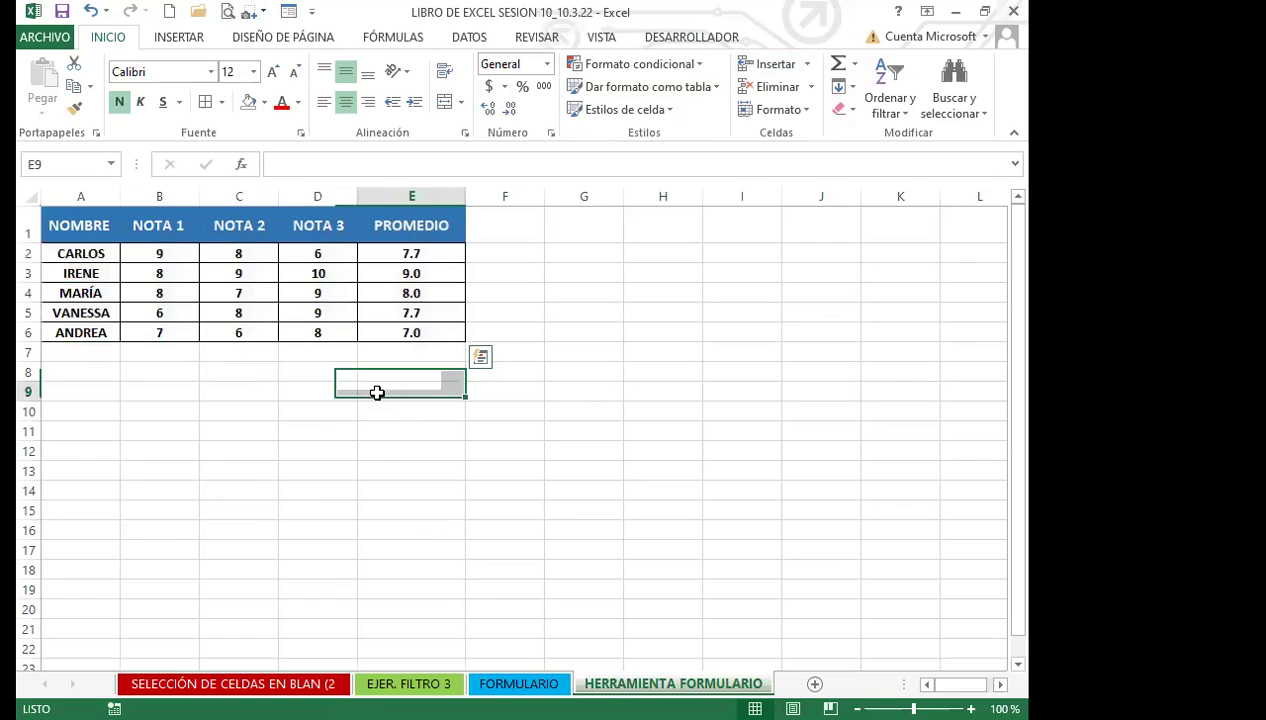
pyautogui.moveTo(74, 234); pyautogui.dragTo(395, 228)
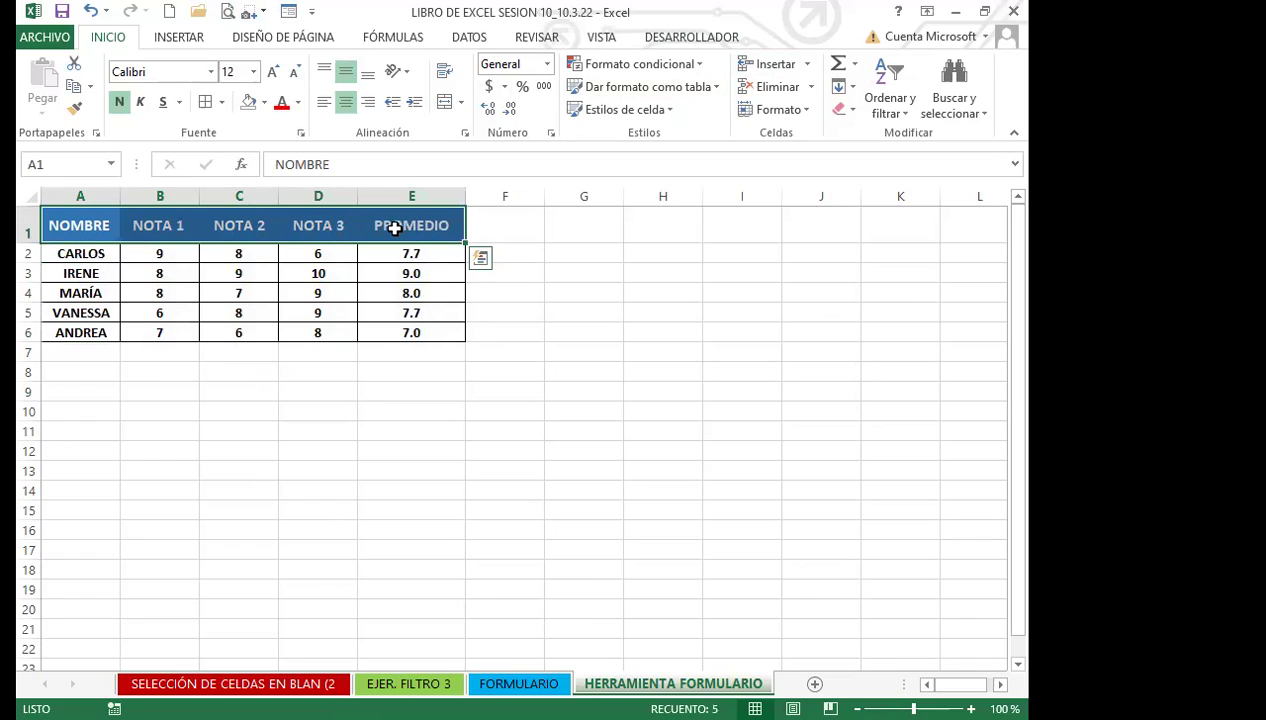
pyautogui.click(87, 257)
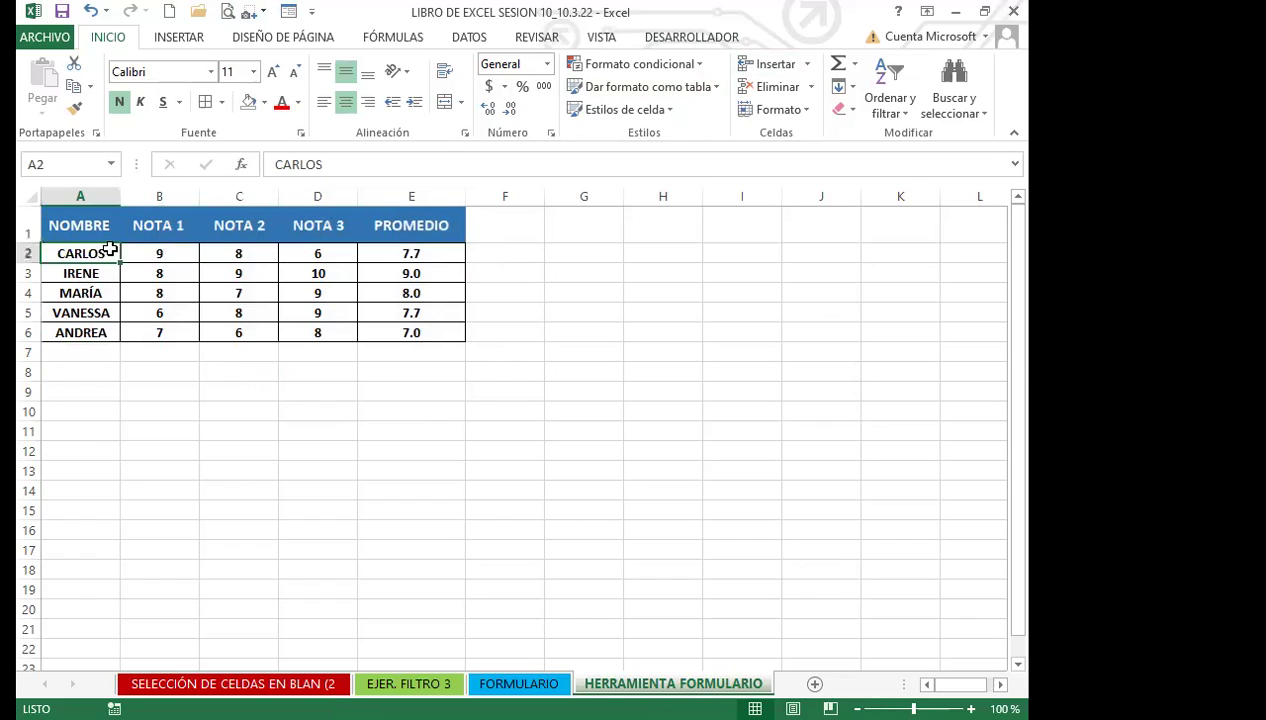
pyautogui.click(252, 319)
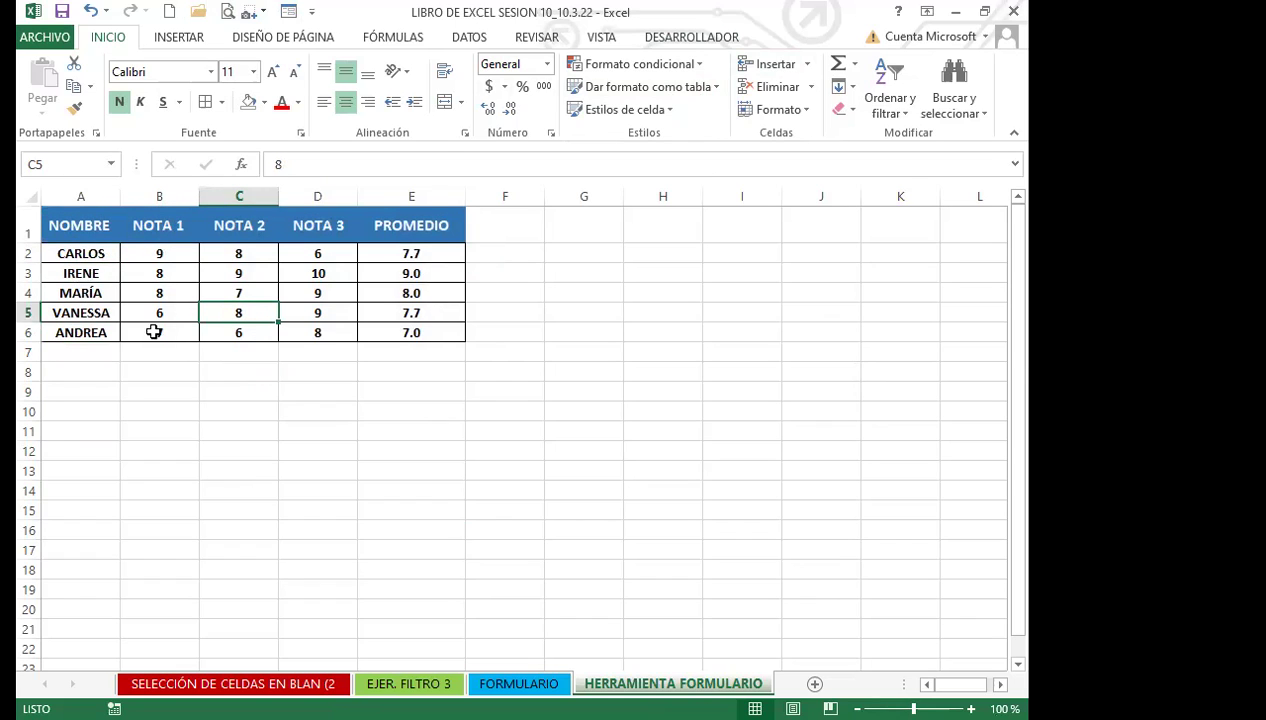
pyautogui.click(80, 255)
pyautogui.click(272, 334)
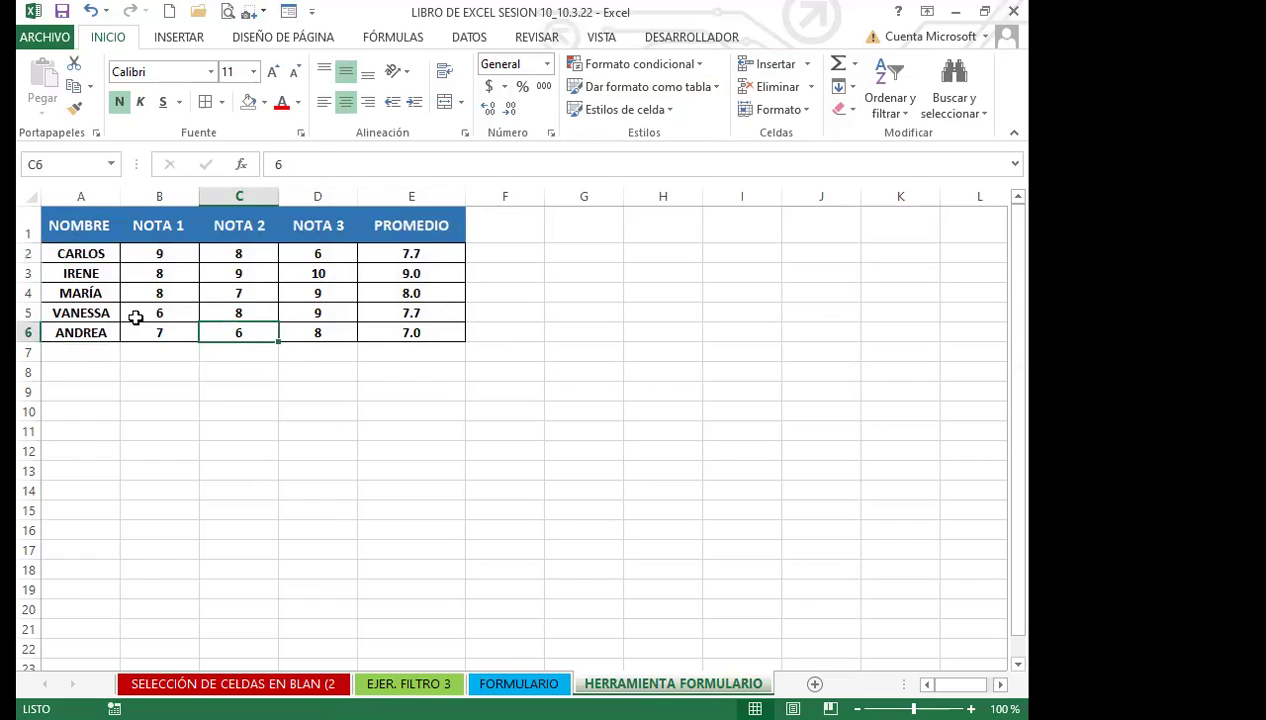
pyautogui.click(179, 224)
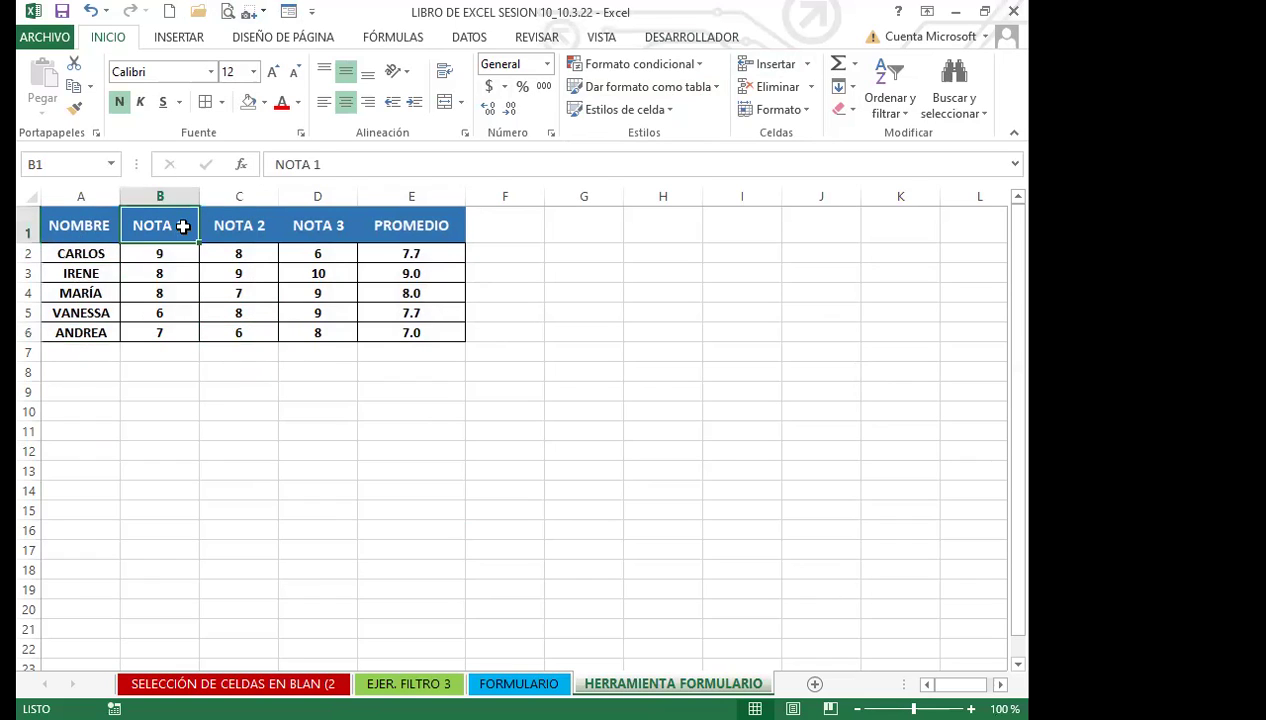
pyautogui.moveTo(62, 230); pyautogui.dragTo(440, 234)
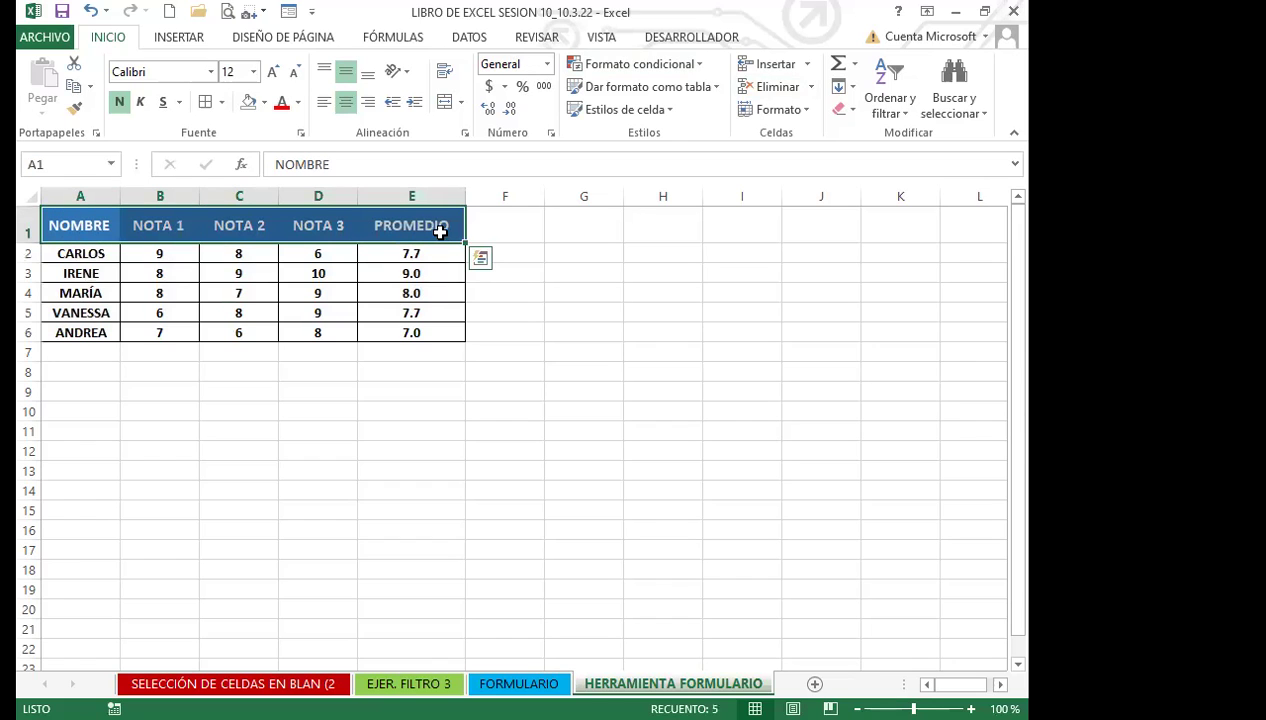
pyautogui.click(88, 256)
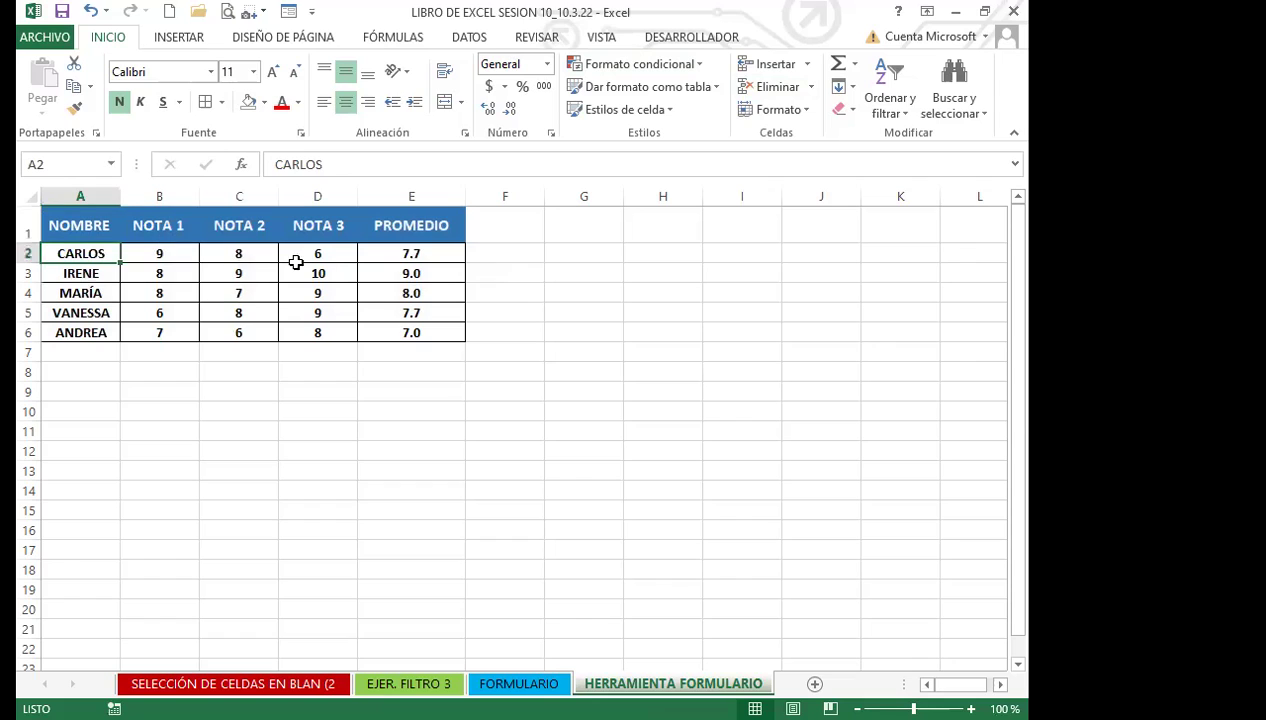
pyautogui.click(361, 312)
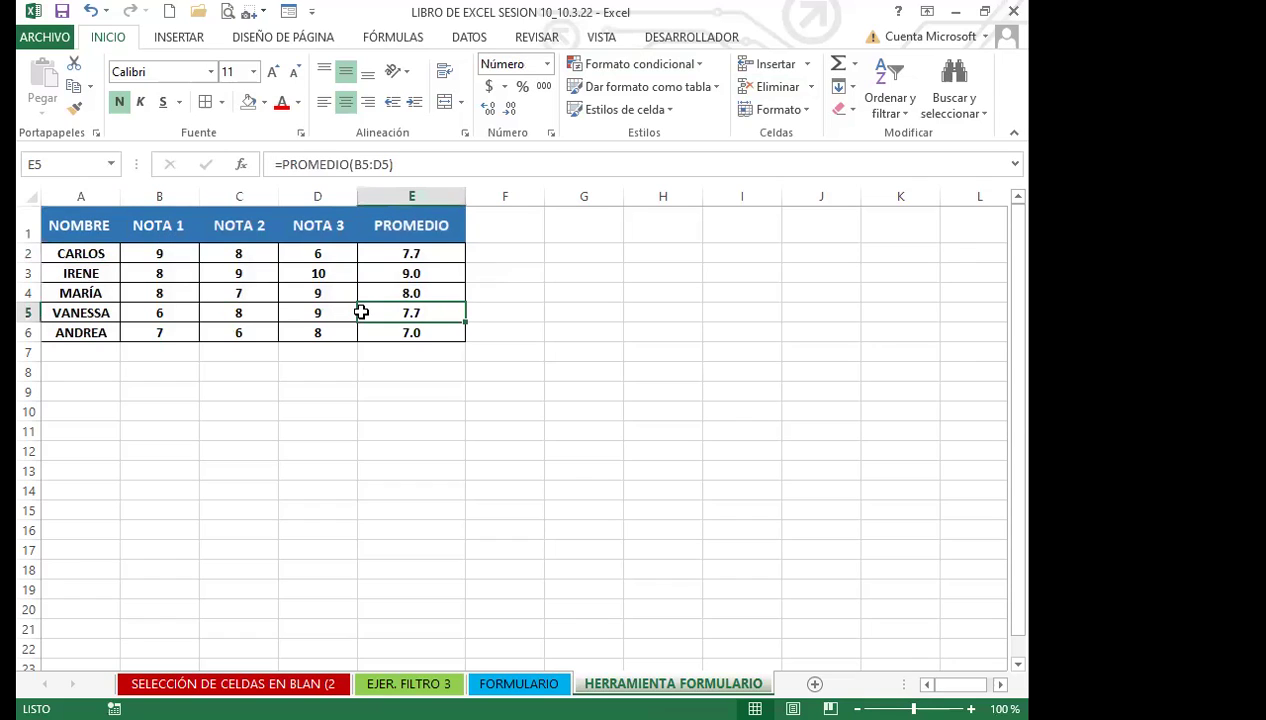
pyautogui.click(311, 333)
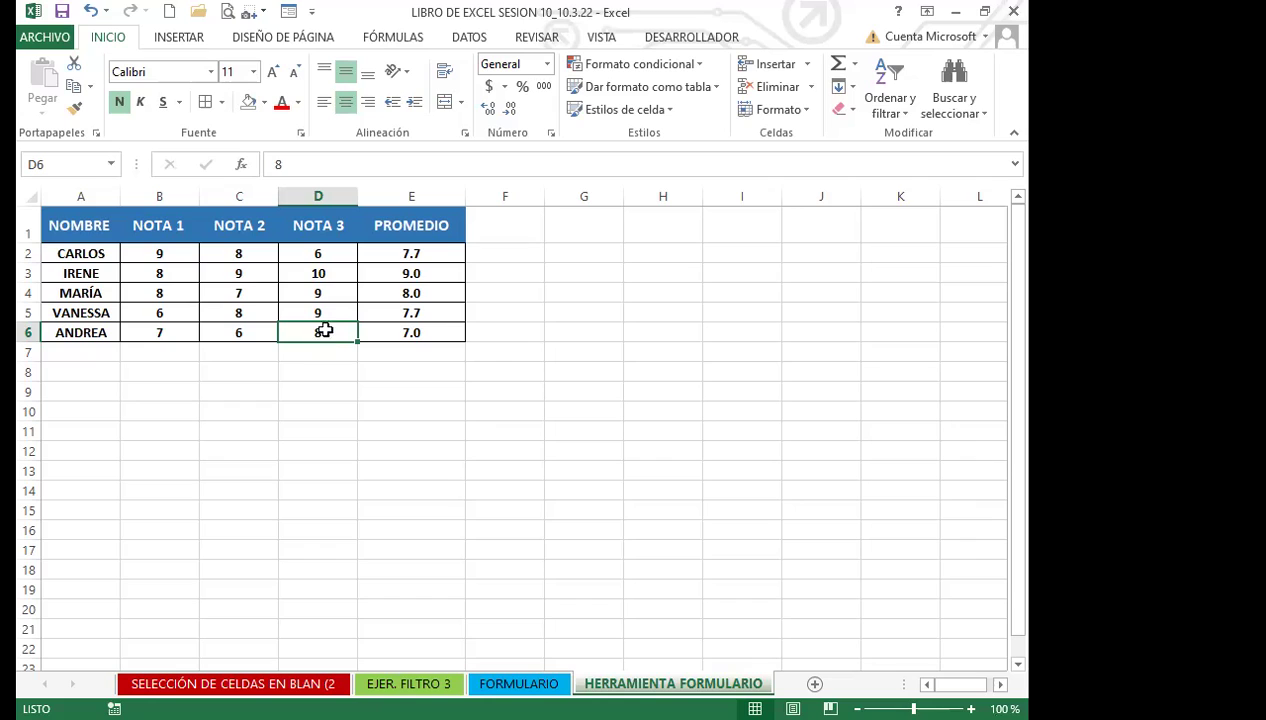
pyautogui.click(328, 313)
pyautogui.click(321, 333)
pyautogui.click(515, 393)
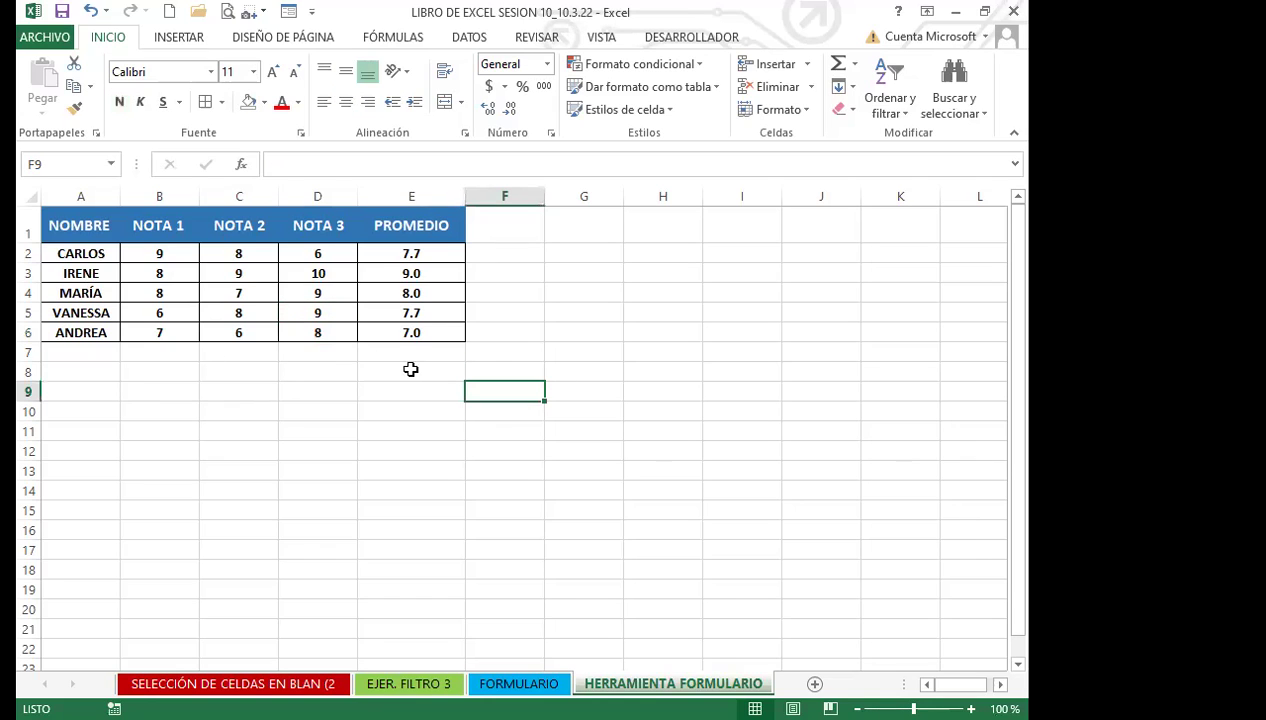
pyautogui.click(313, 331)
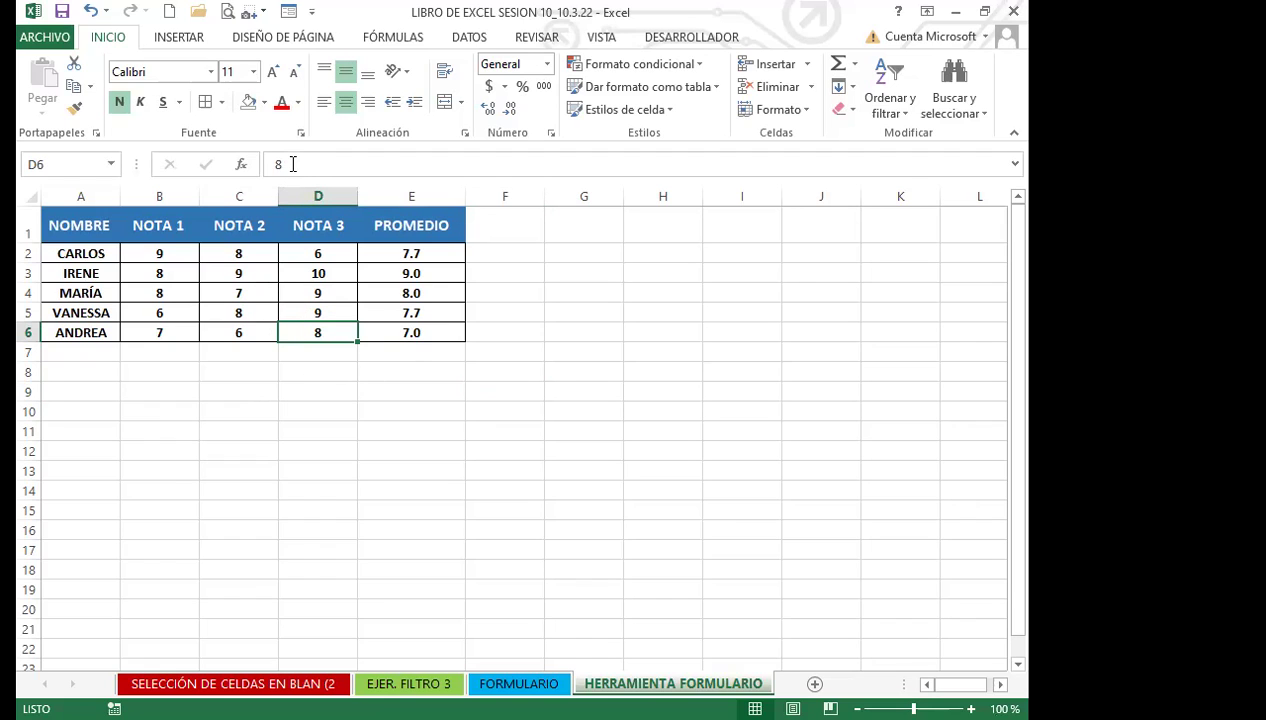
pyautogui.click(318, 308)
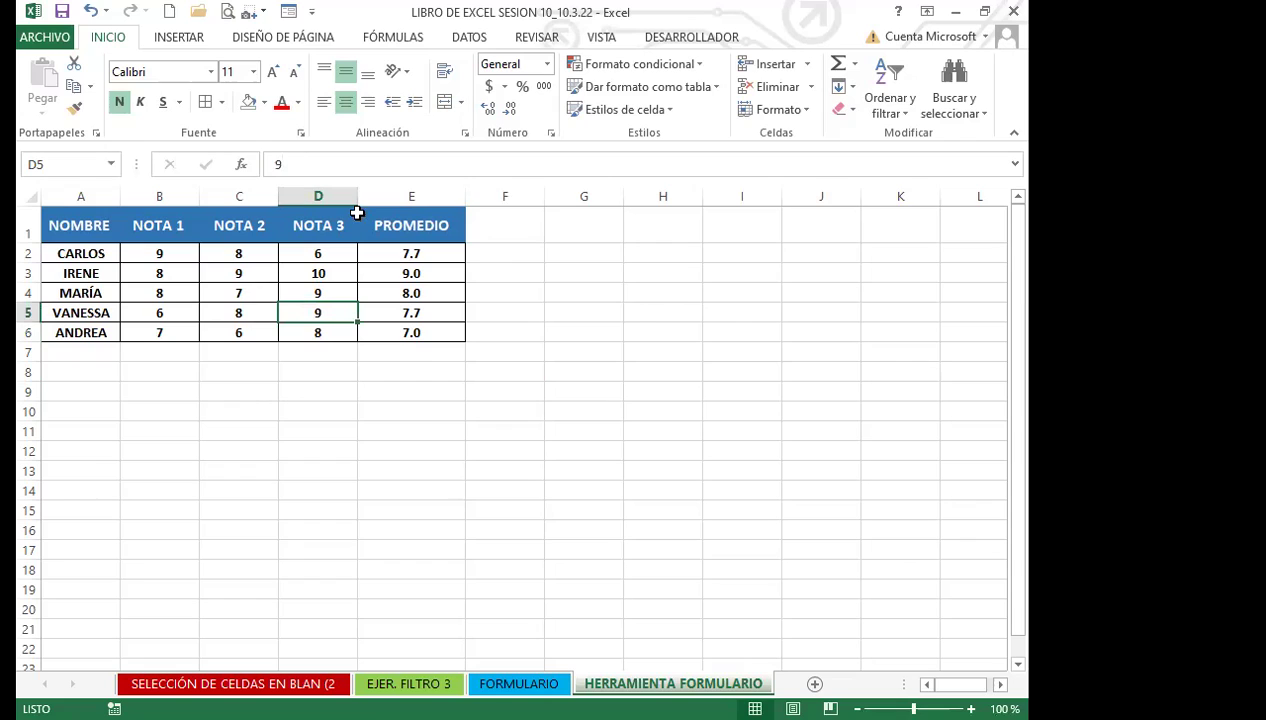
pyautogui.click(581, 427)
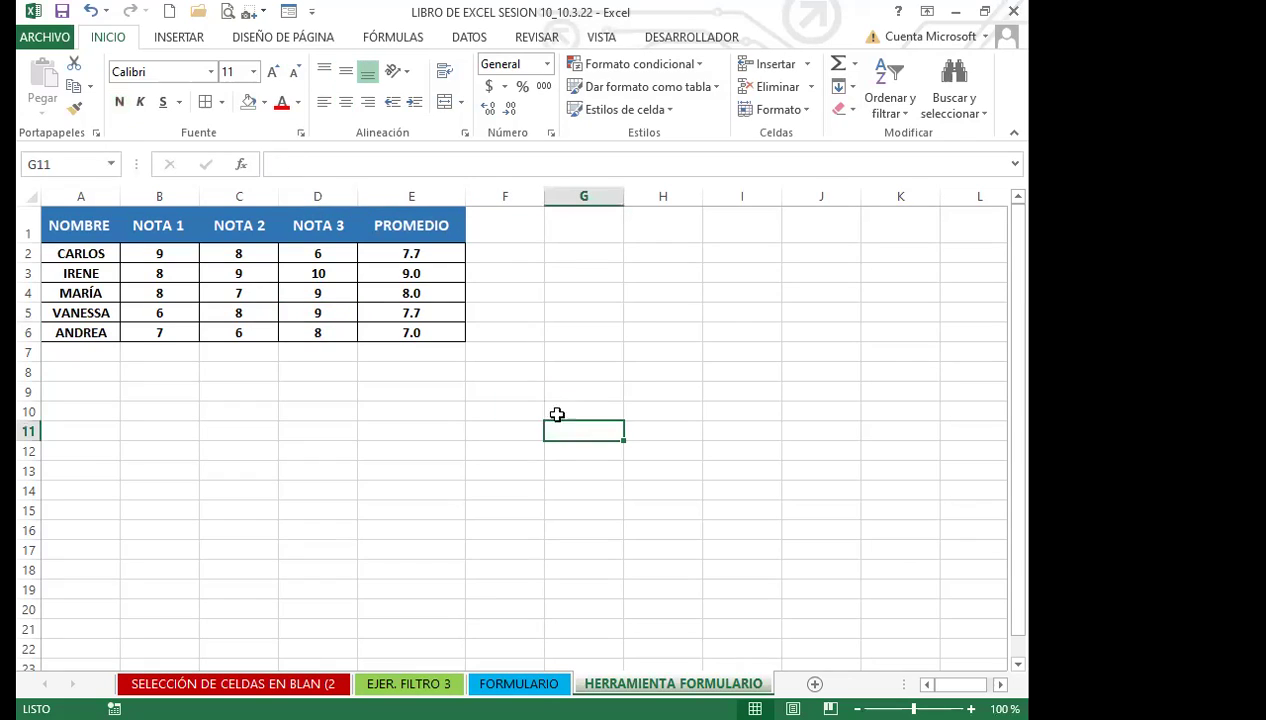
pyautogui.click(211, 330)
pyautogui.click(148, 330)
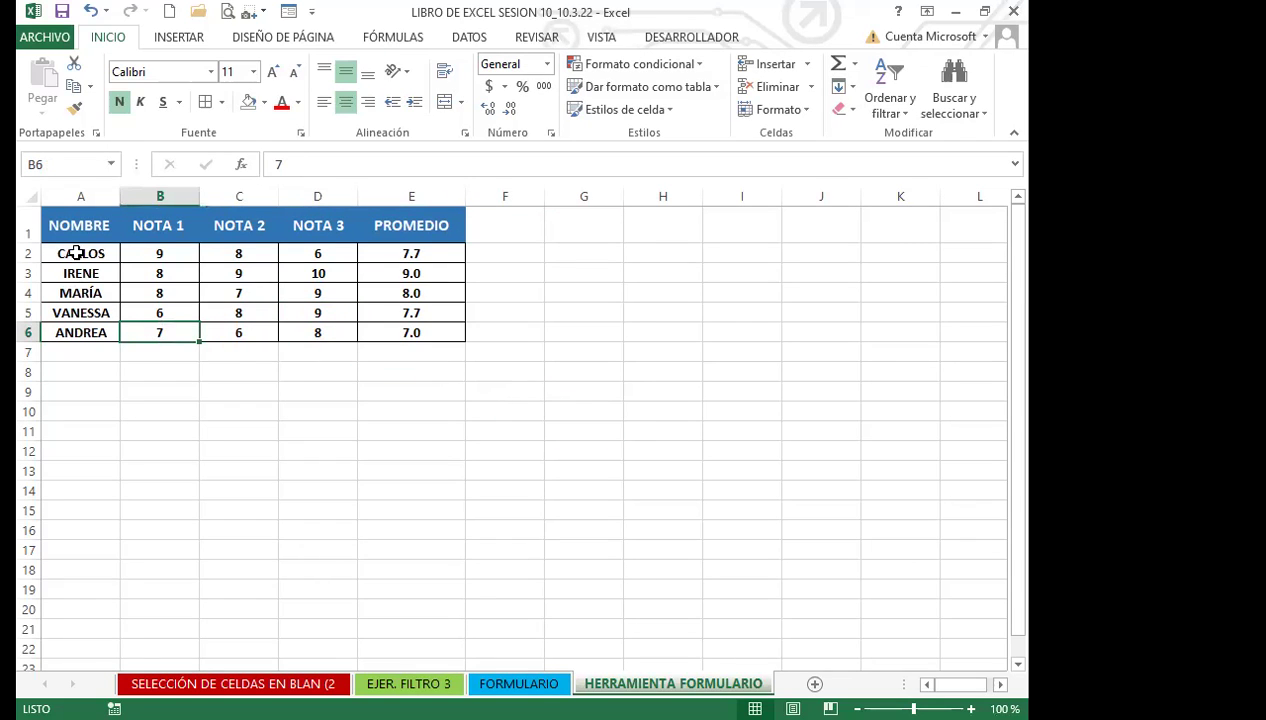
pyautogui.click(302, 317)
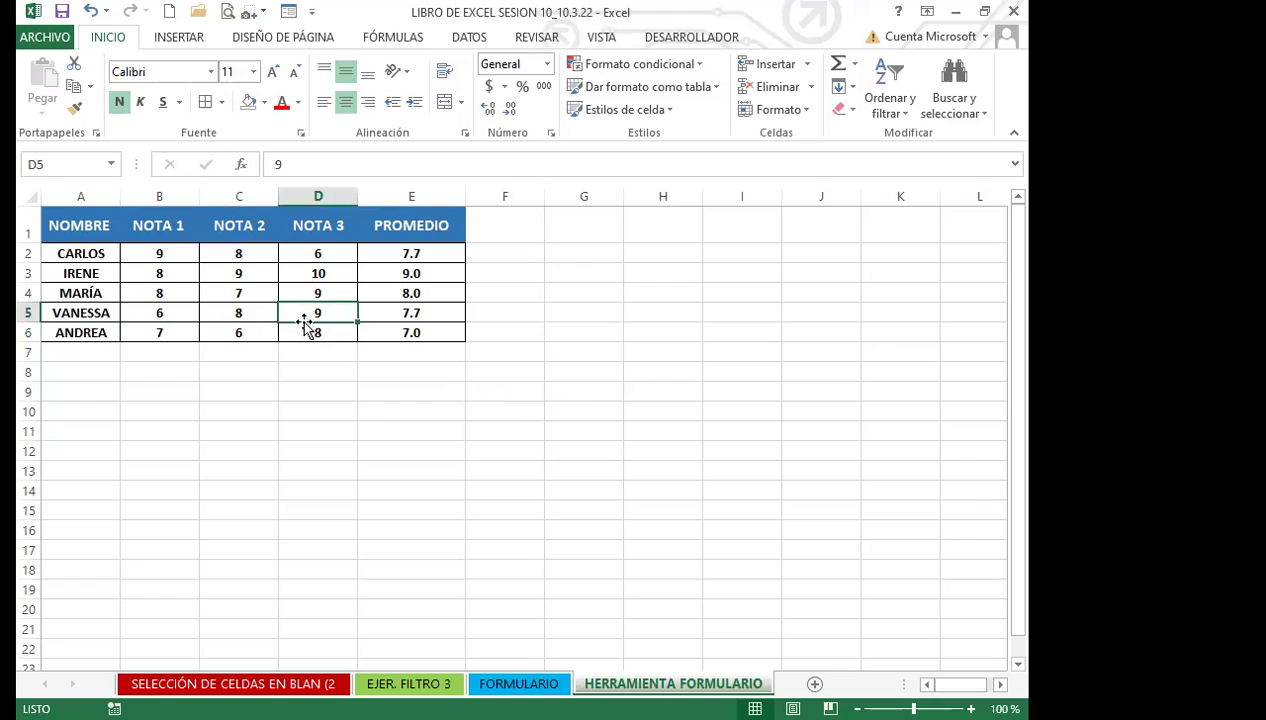
pyautogui.click(240, 311)
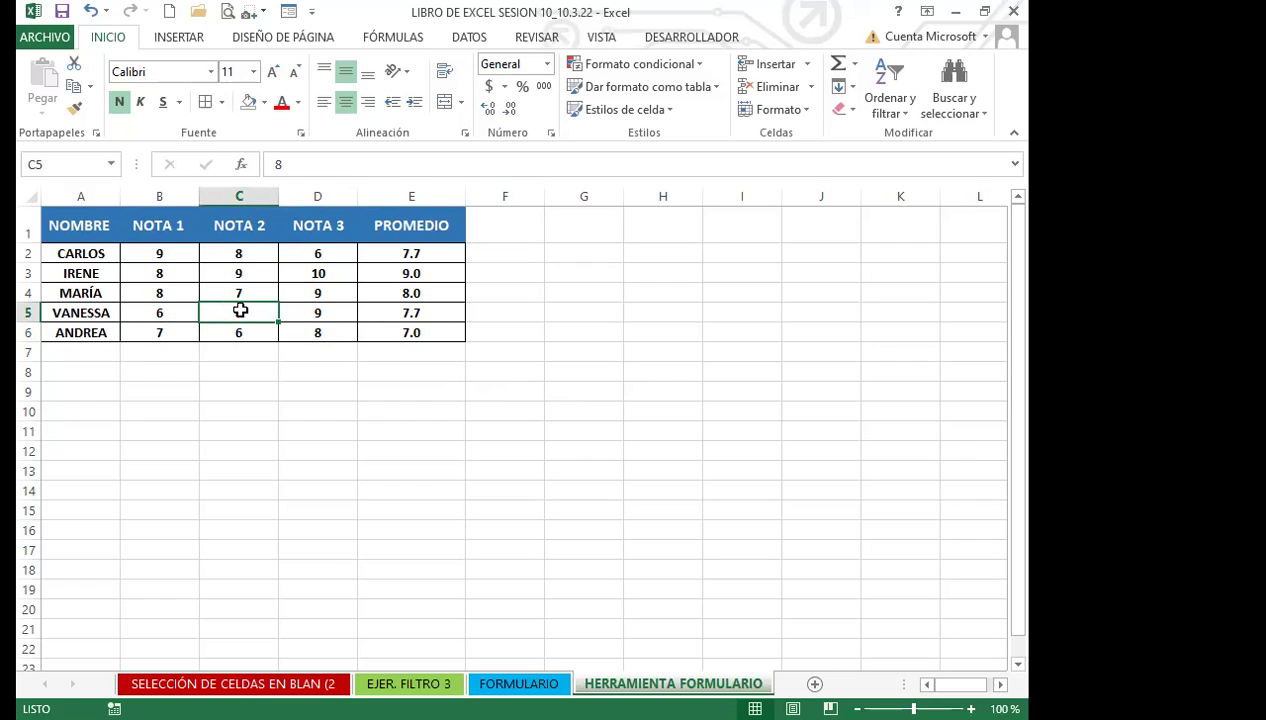
pyautogui.click(160, 274)
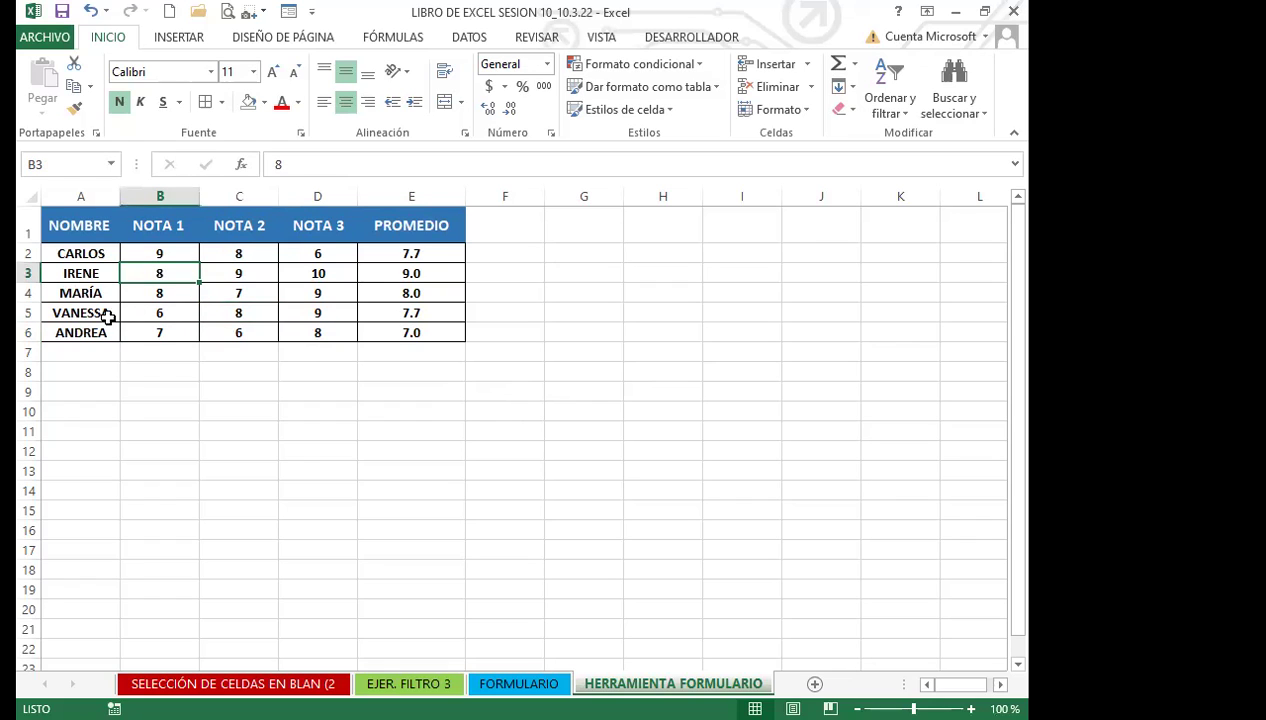
pyautogui.moveTo(72, 250); pyautogui.dragTo(393, 317)
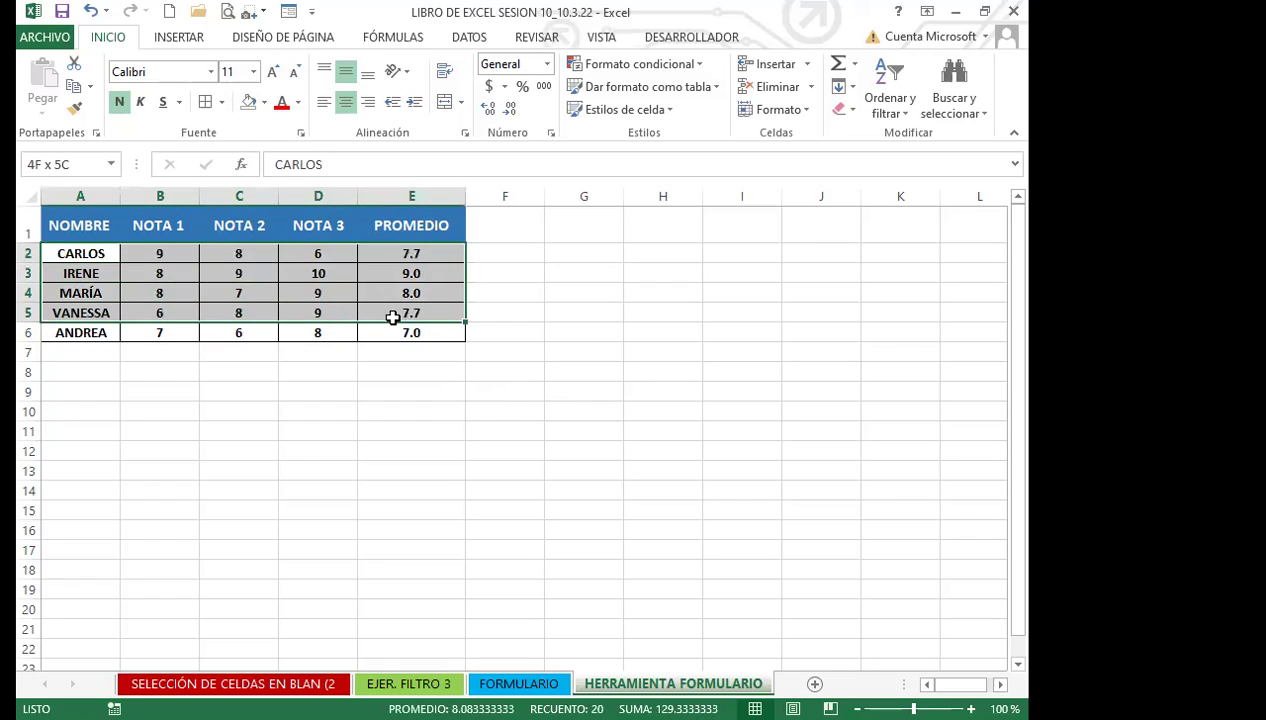
pyautogui.click(263, 310)
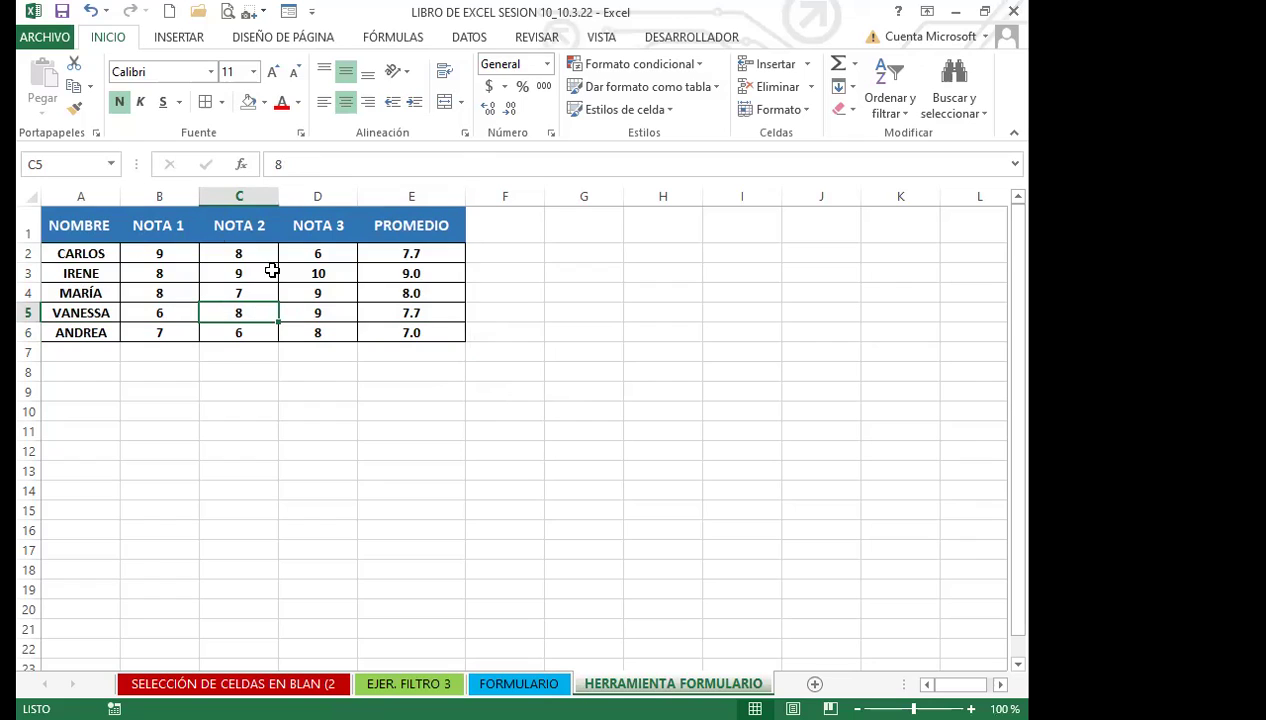
pyautogui.click(244, 332)
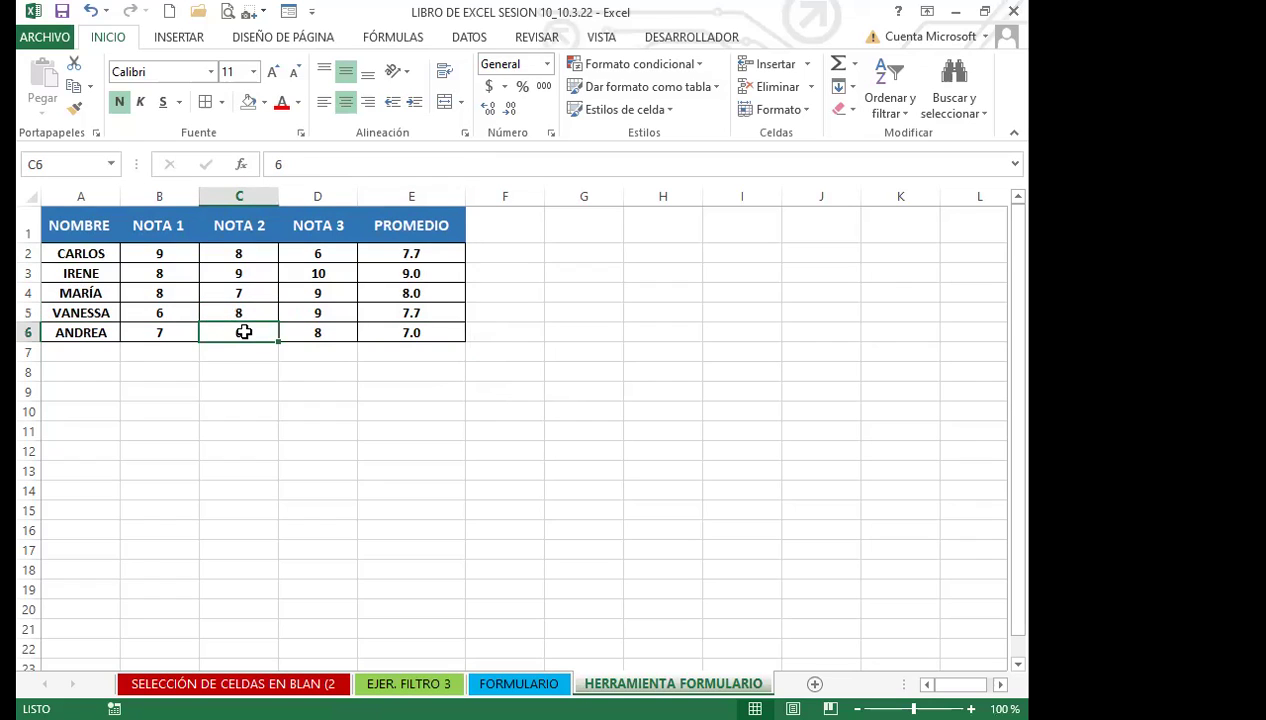
pyautogui.click(222, 277)
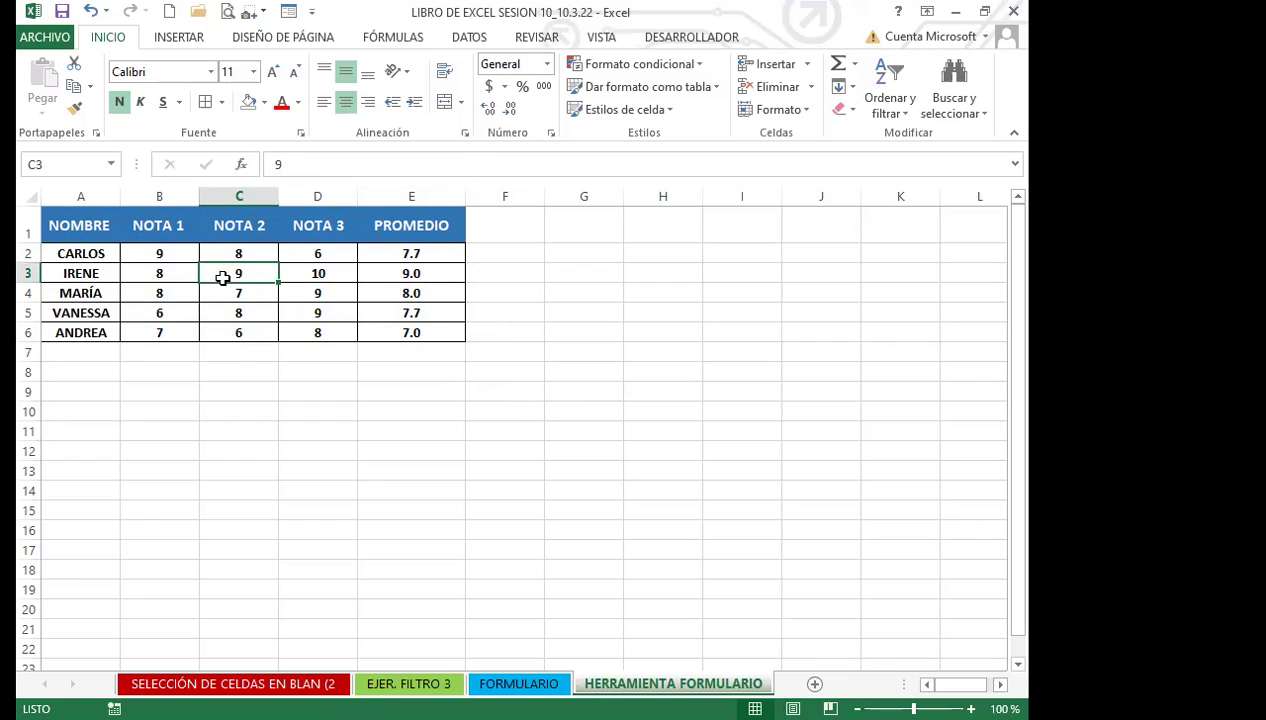
pyautogui.click(123, 280)
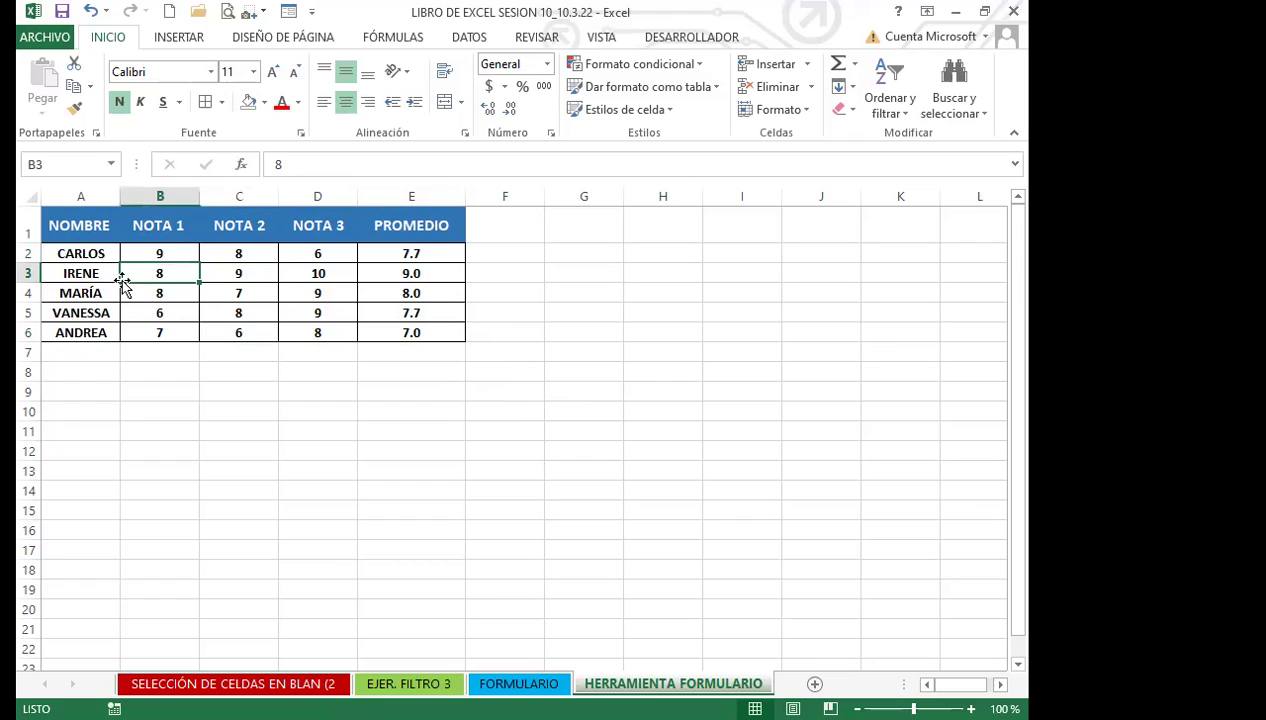
pyautogui.click(239, 306)
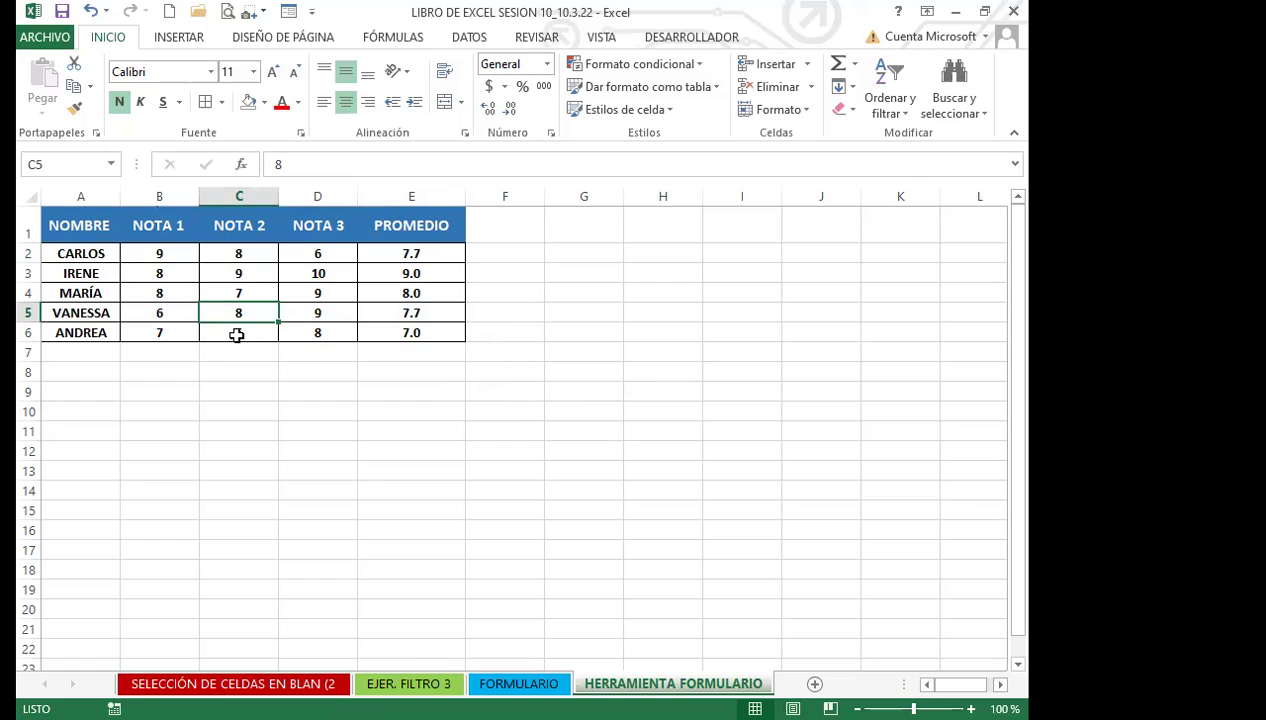
pyautogui.click(237, 335)
pyautogui.moveTo(79, 333); pyautogui.dragTo(375, 332)
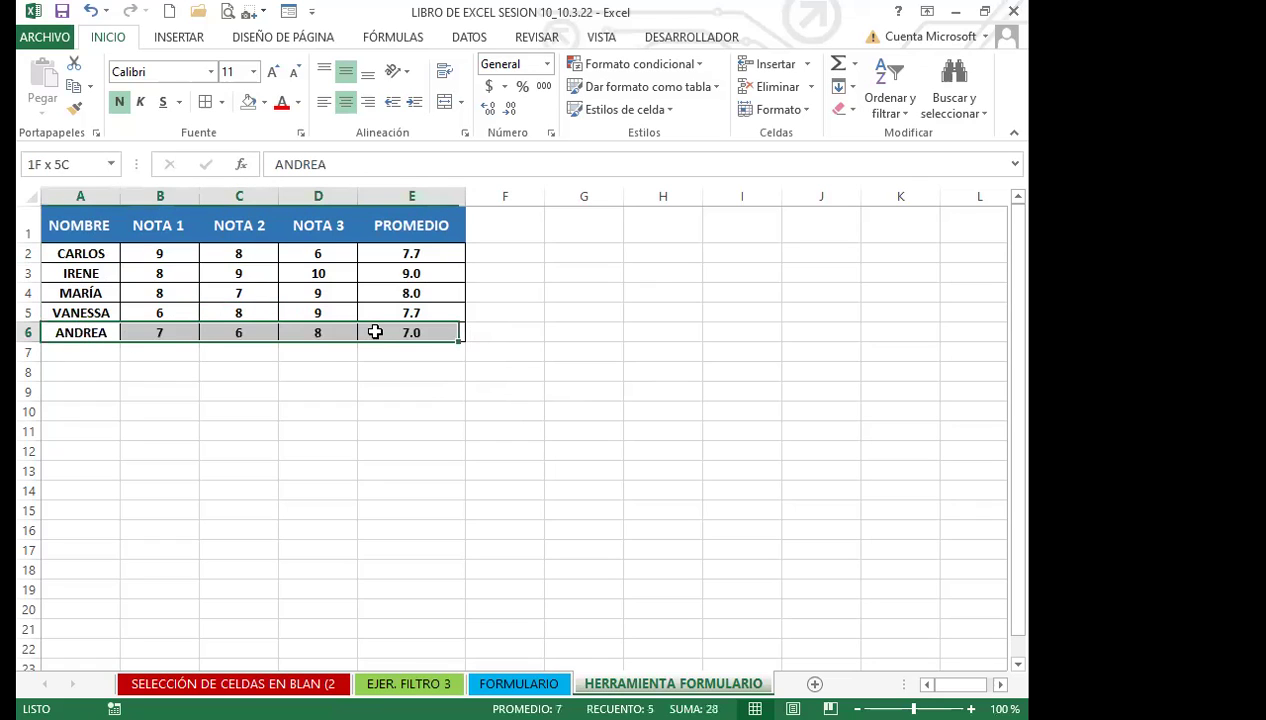
pyautogui.click(102, 332)
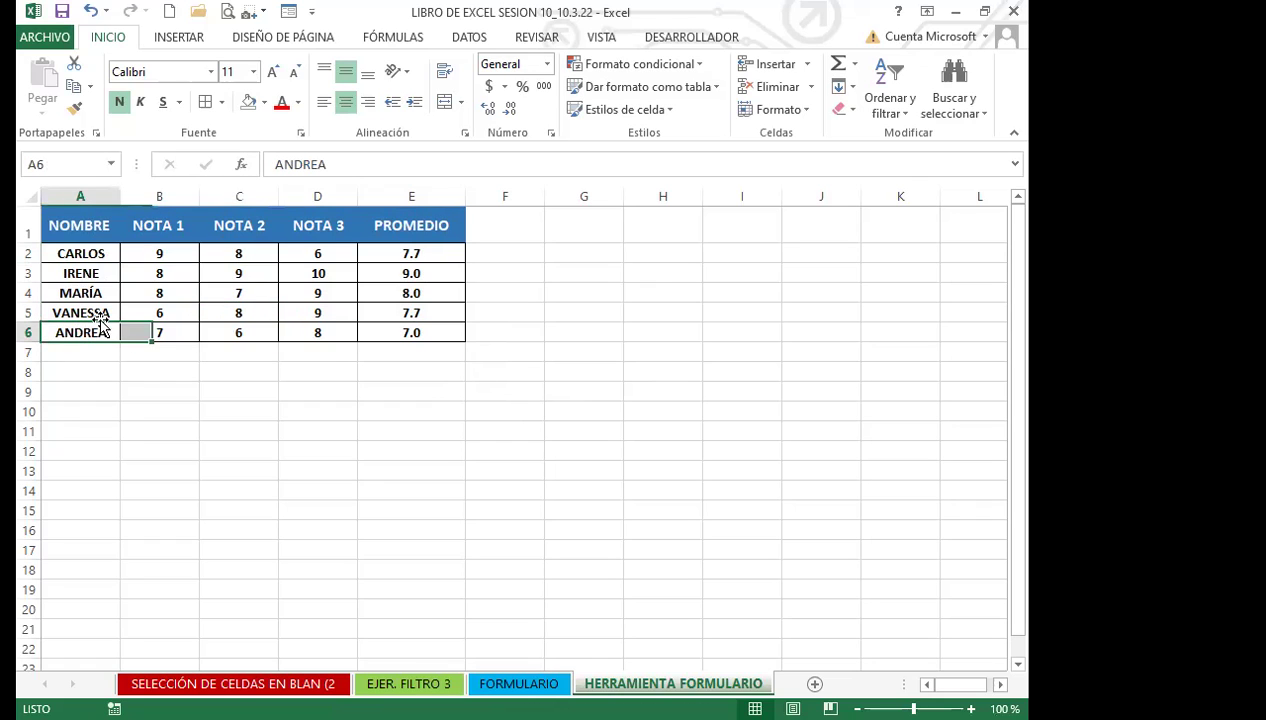
pyautogui.moveTo(96, 333); pyautogui.dragTo(96, 505)
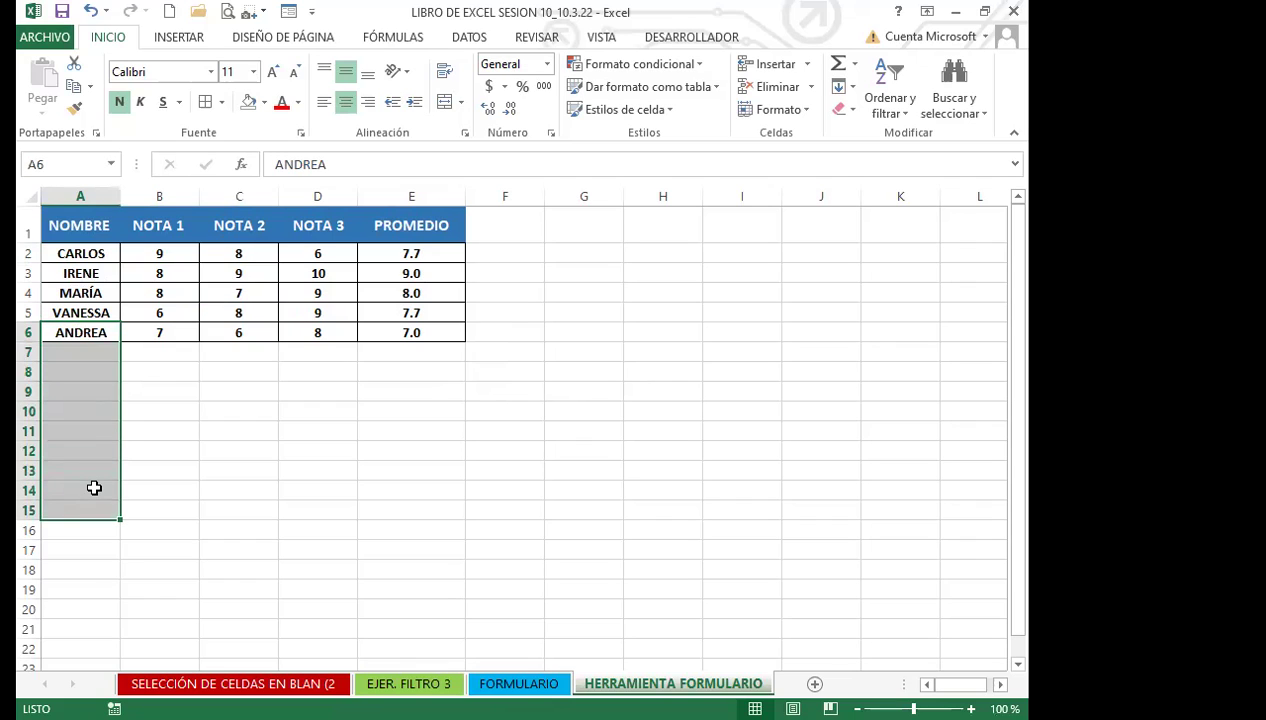
pyautogui.click(94, 488)
pyautogui.click(85, 333)
pyautogui.click(155, 330)
pyautogui.click(235, 328)
pyautogui.click(316, 328)
pyautogui.click(387, 333)
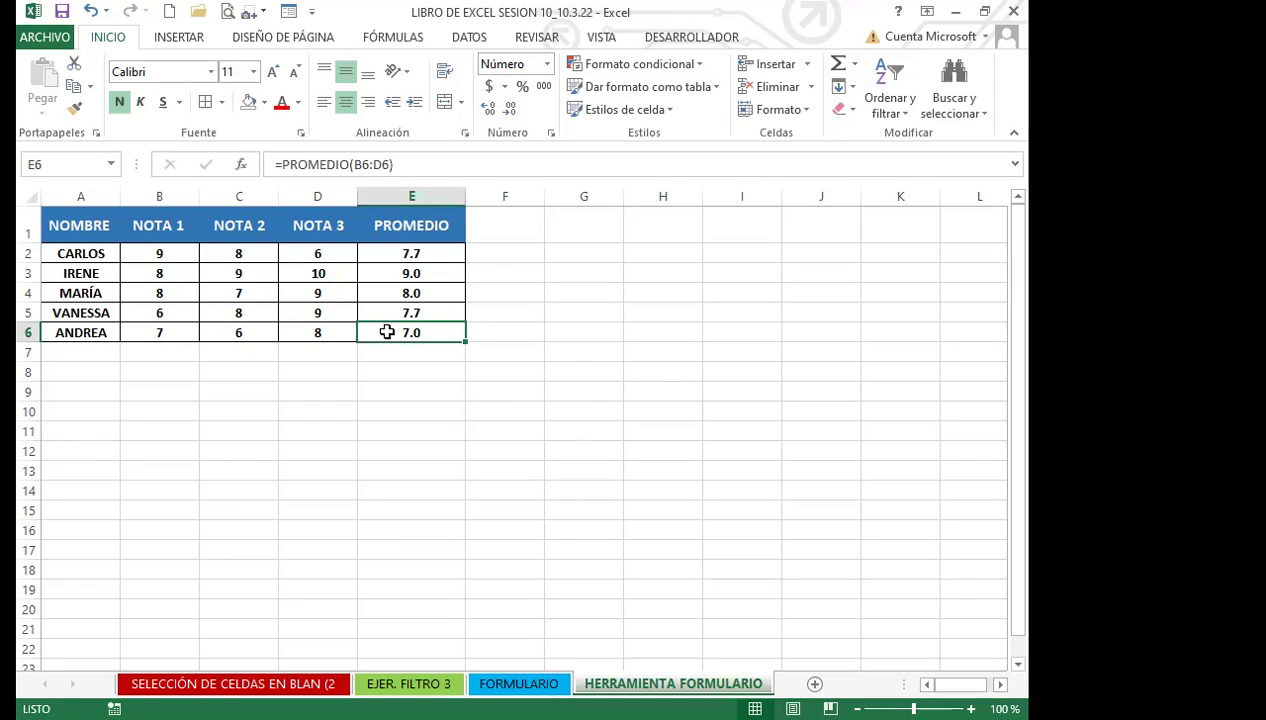
pyautogui.click(66, 357)
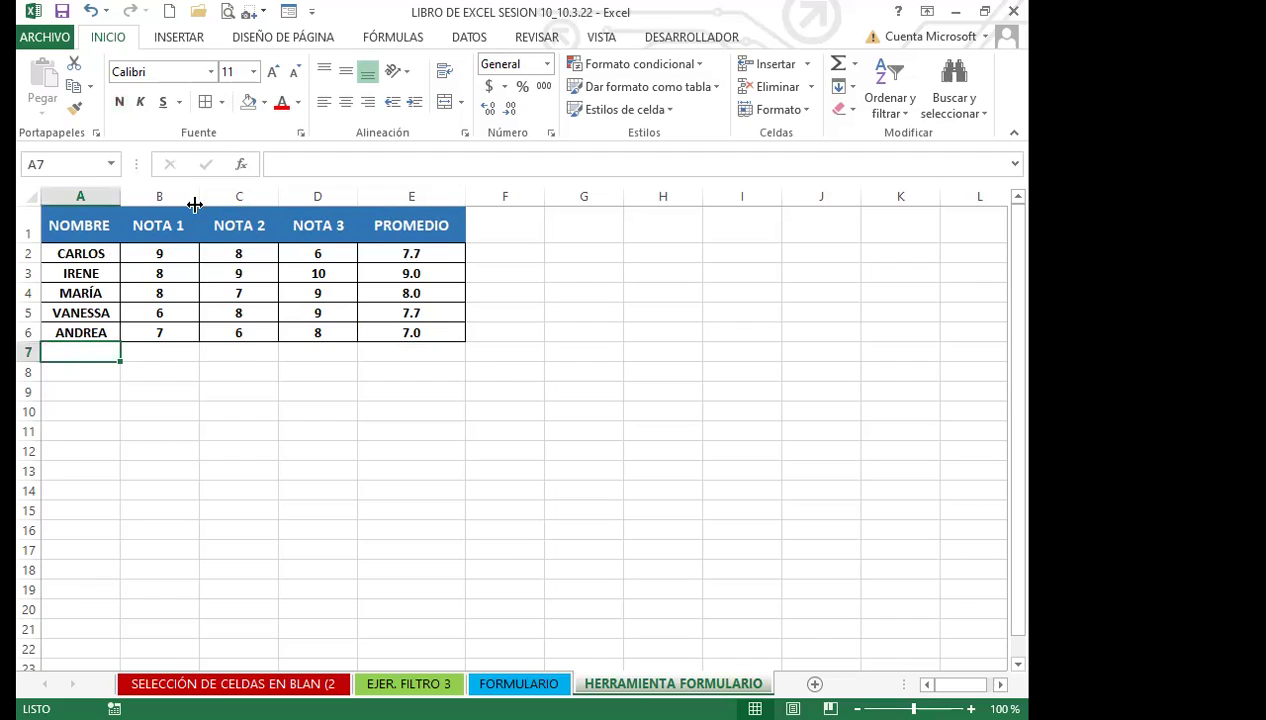
pyautogui.click(212, 388)
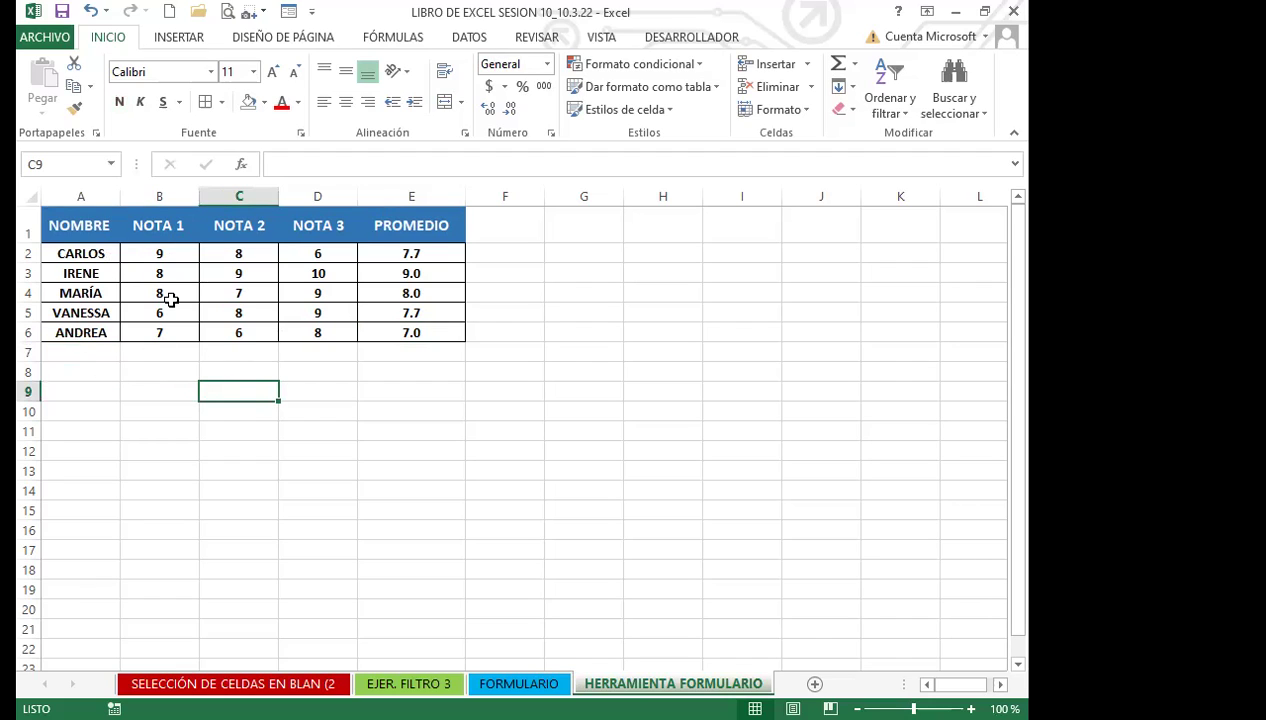
pyautogui.moveTo(79, 251); pyautogui.dragTo(410, 345)
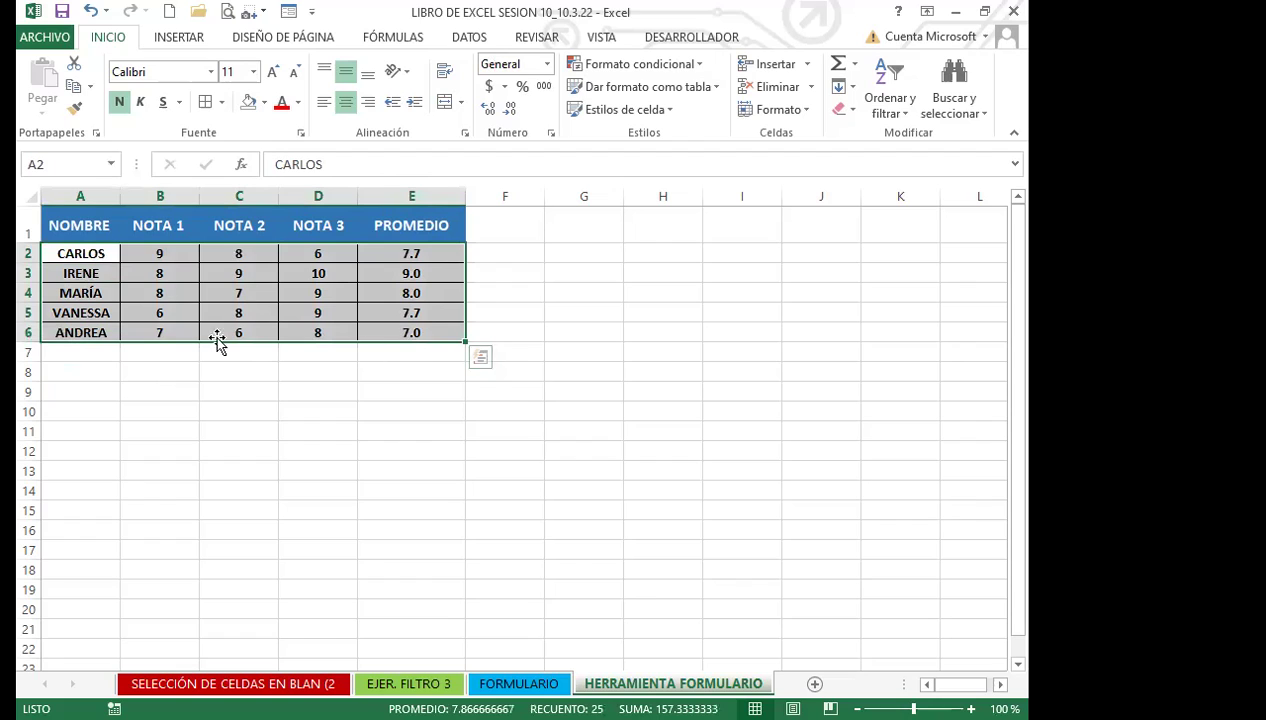
pyautogui.click(96, 287)
pyautogui.moveTo(96, 256); pyautogui.dragTo(70, 632)
pyautogui.hotkey('shift', 'Right')
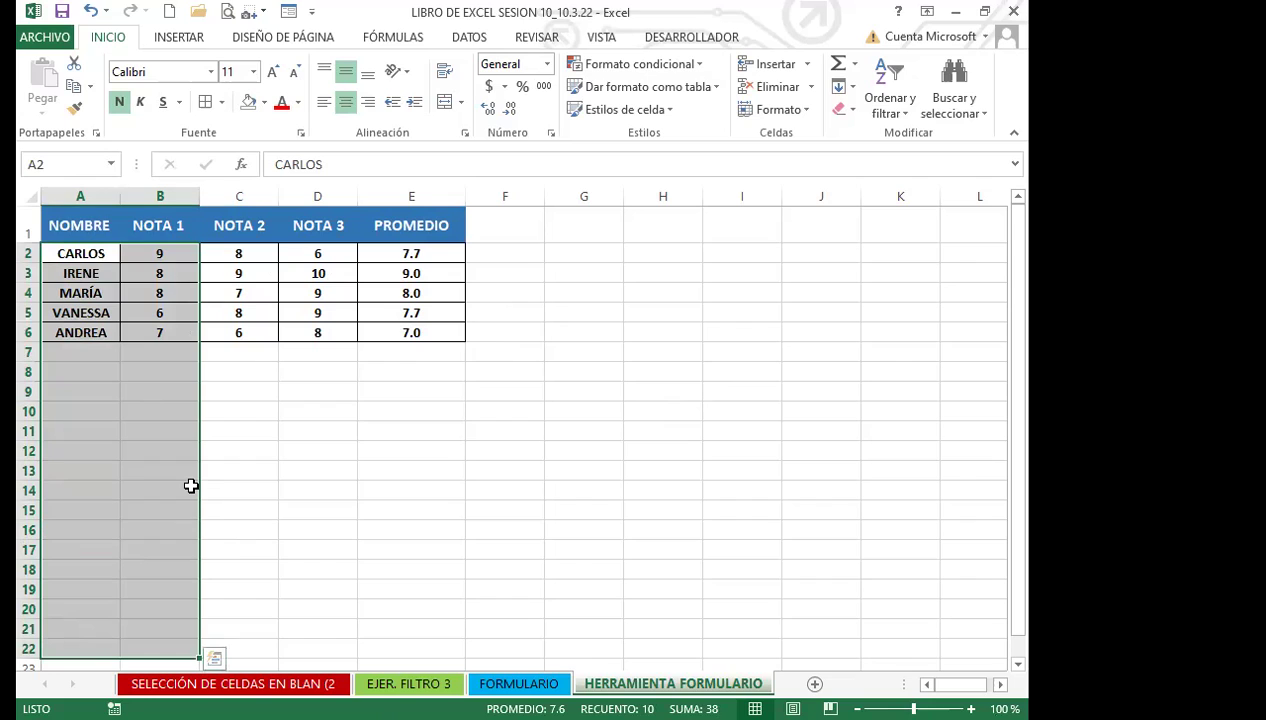
pyautogui.click(175, 450)
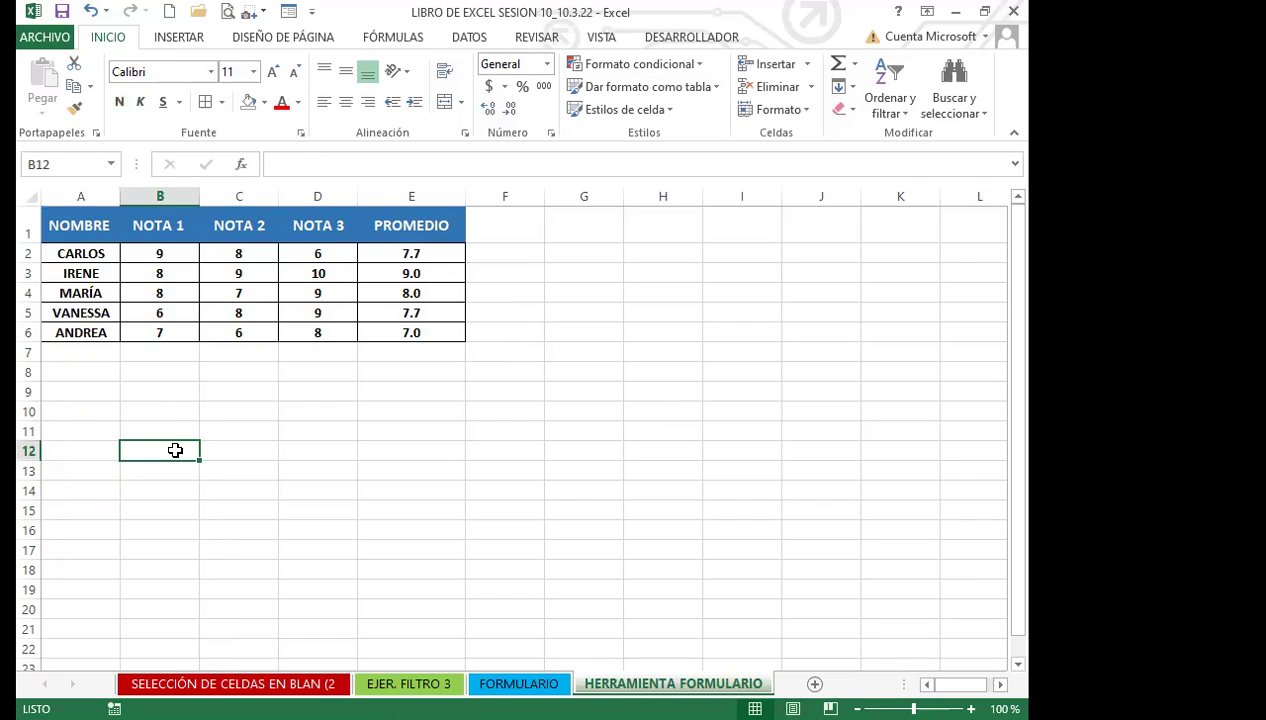
pyautogui.click(158, 331)
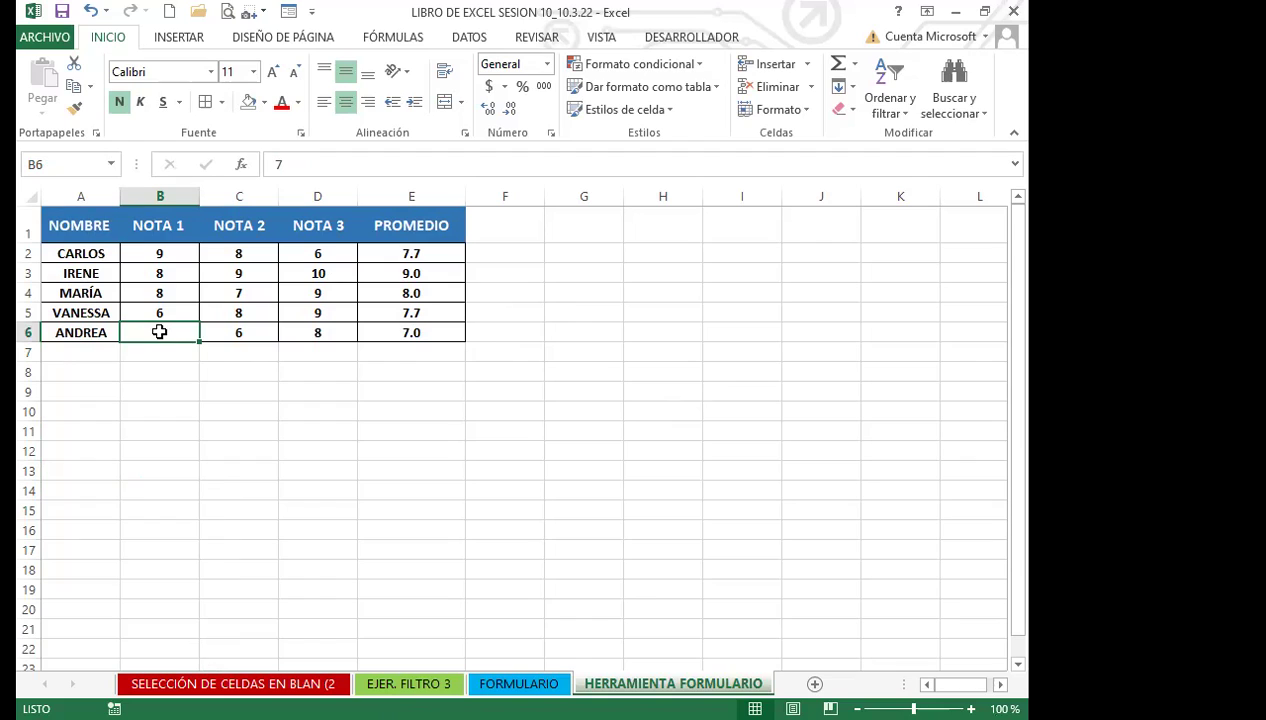
pyautogui.click(188, 394)
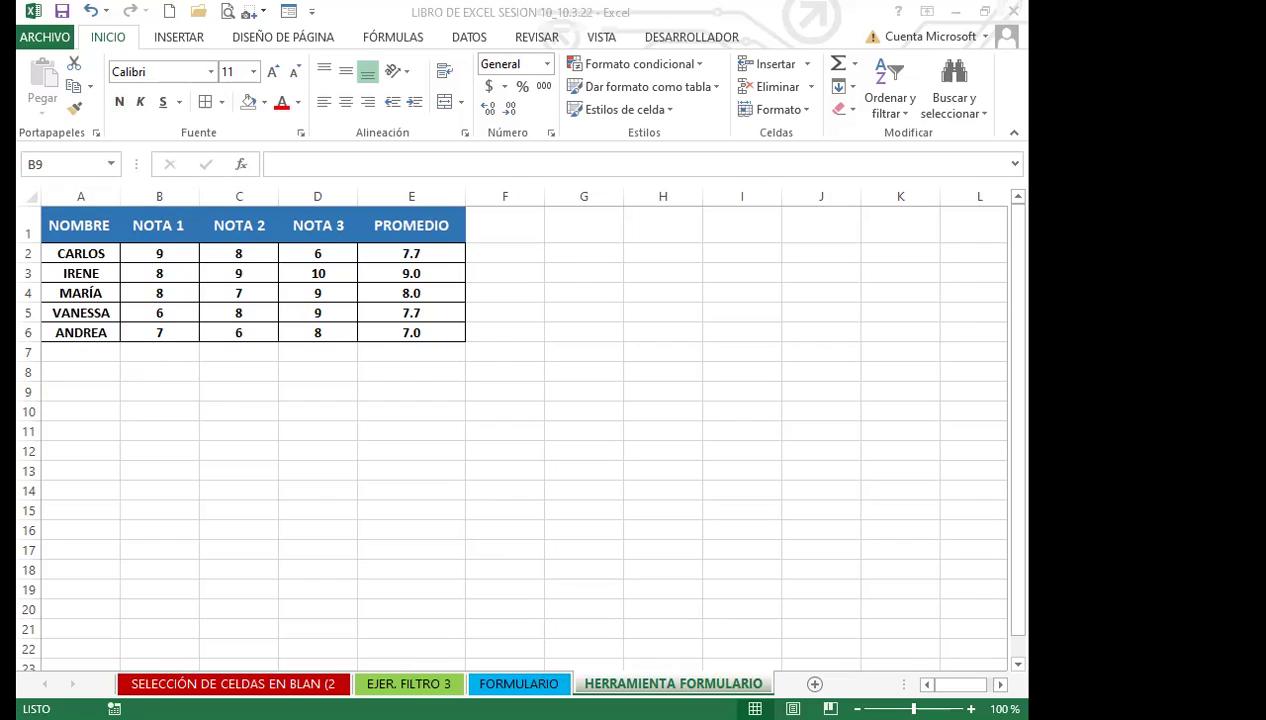
pyautogui.click(344, 457)
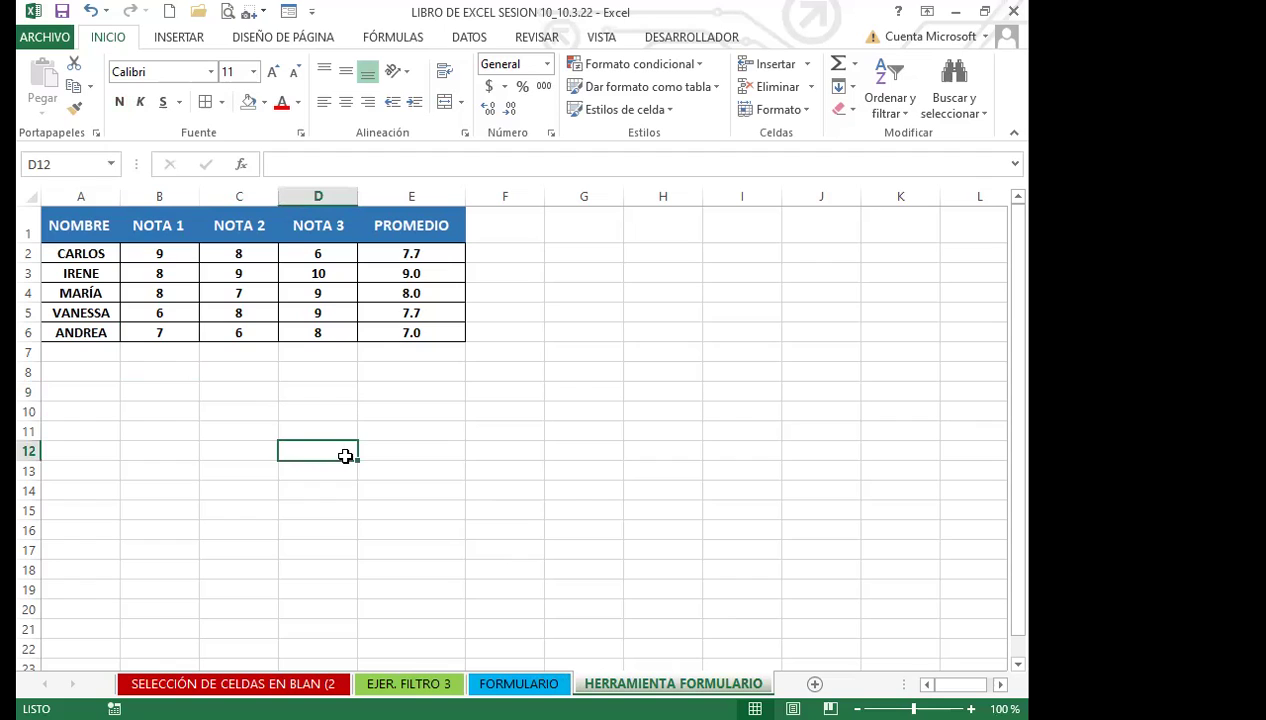
# Copy the A1:E1 header row (NOMBRE to PROMEDIO) into row 18 and clear the copy marquee.
pyautogui.moveTo(93, 218); pyautogui.dragTo(435, 230)
pyautogui.click(73, 90)
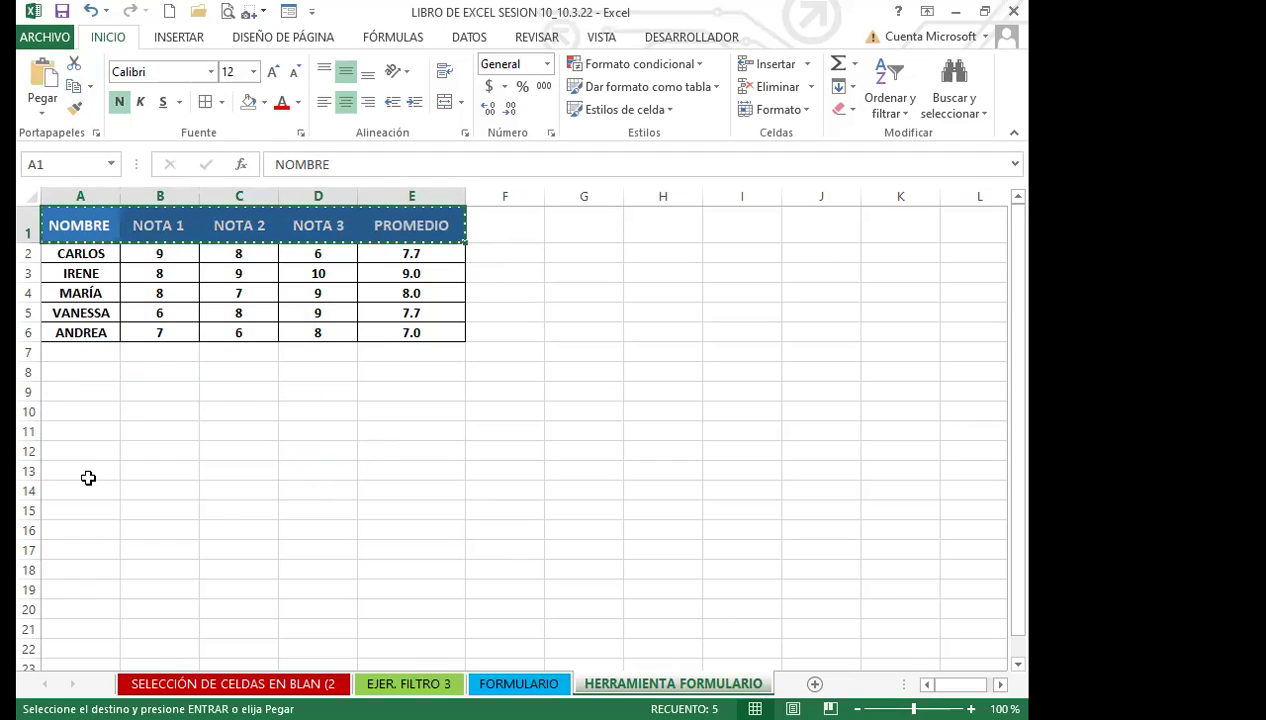
pyautogui.click(42, 85)
pyautogui.click(480, 505)
pyautogui.scroll(-1, 432, 507)
pyautogui.click(298, 528)
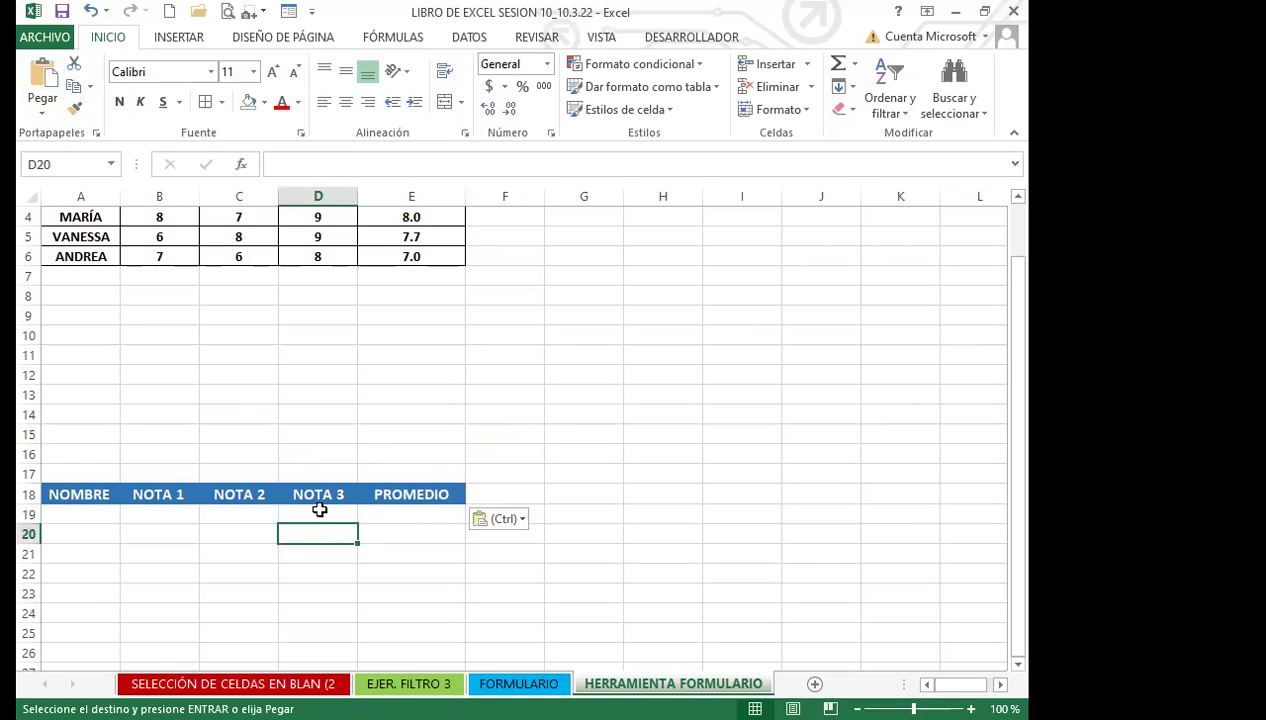
pyautogui.click(328, 496)
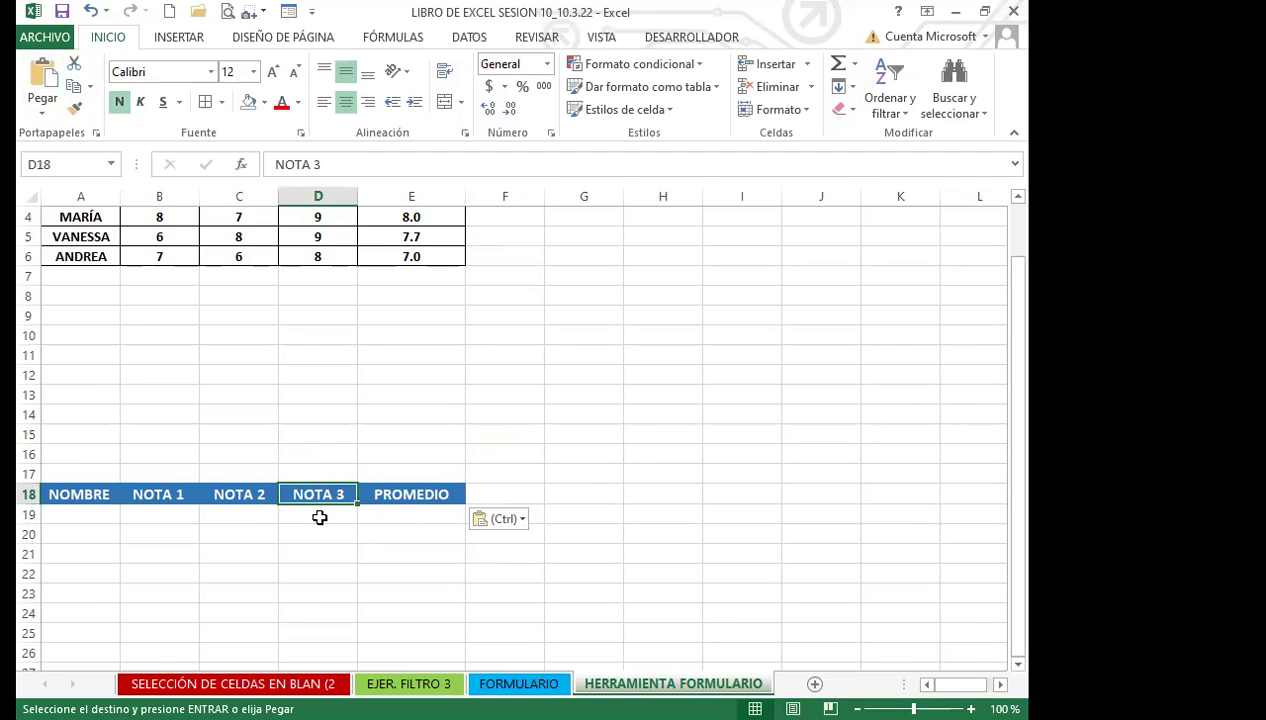
pyautogui.click(317, 516)
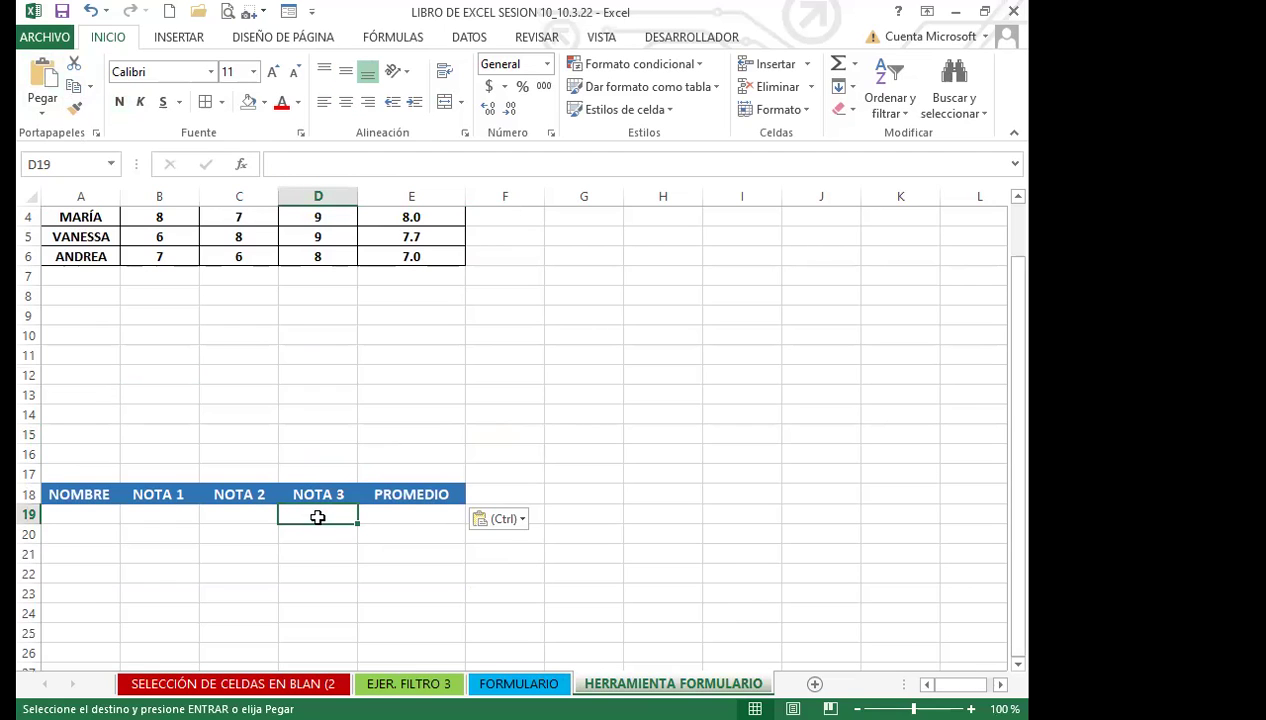
pyautogui.scroll(1, 282, 419)
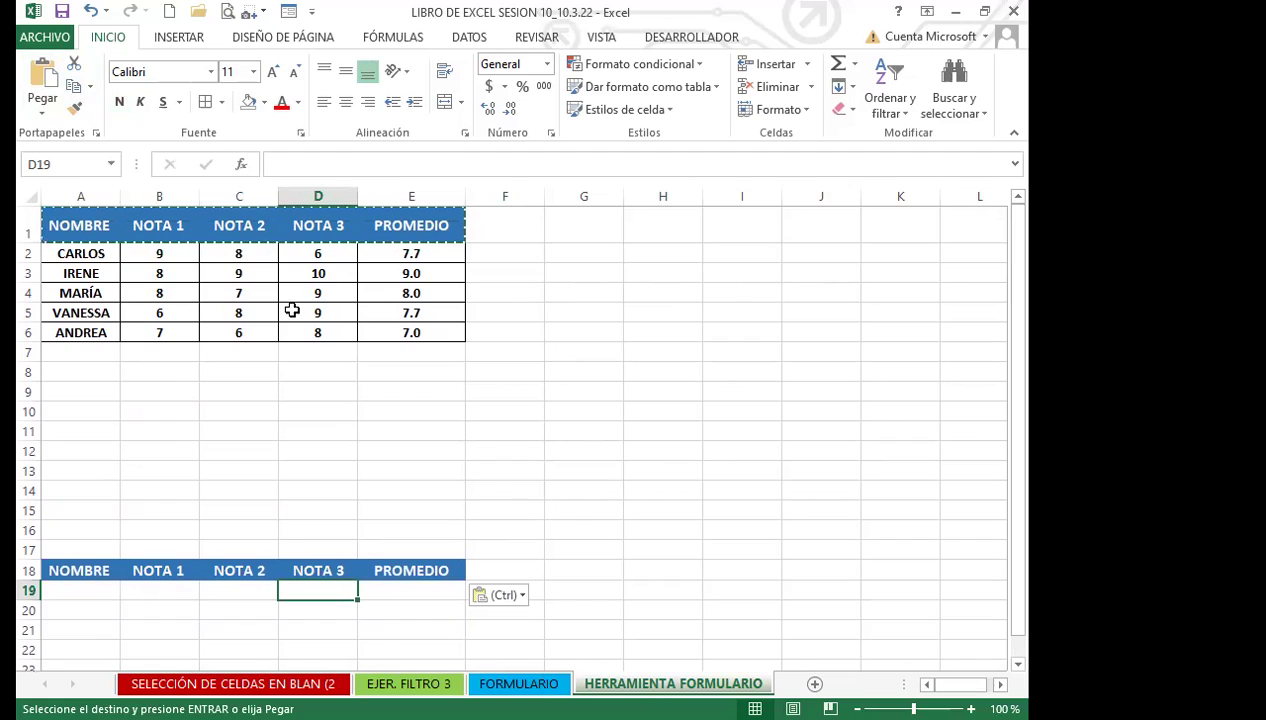
pyautogui.press('Escape')
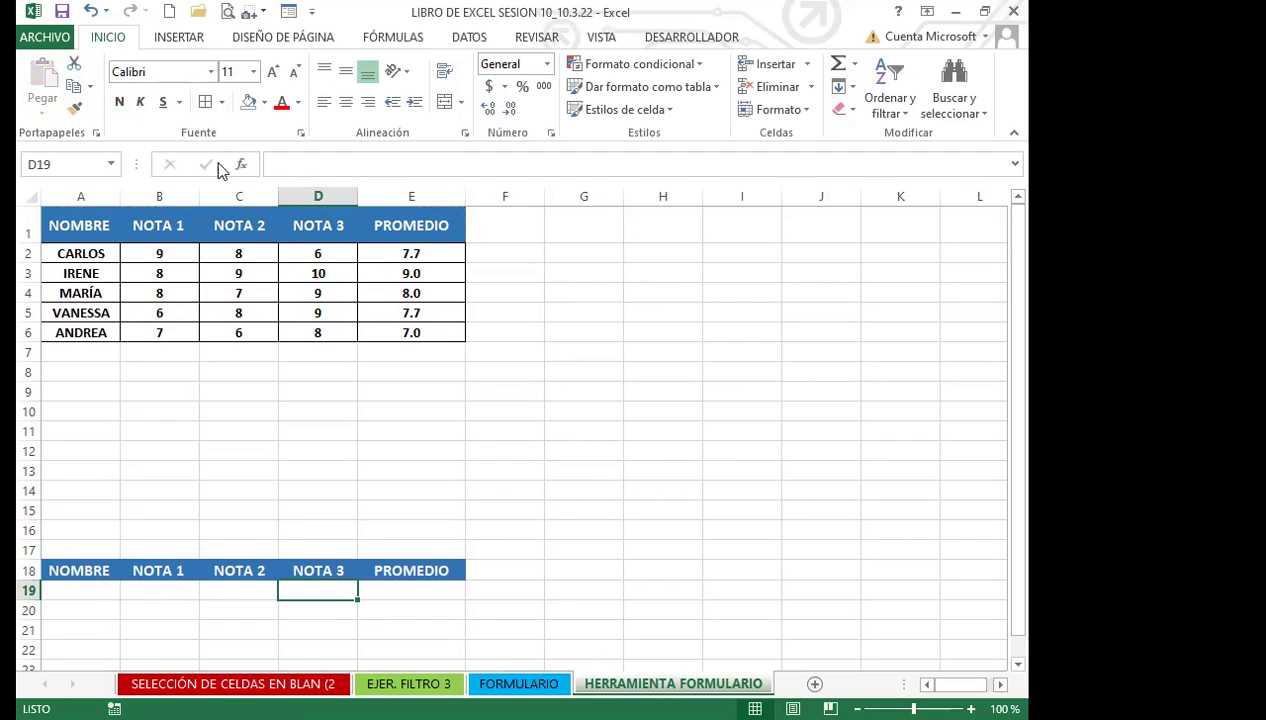
pyautogui.scroll(-1, 292, 478)
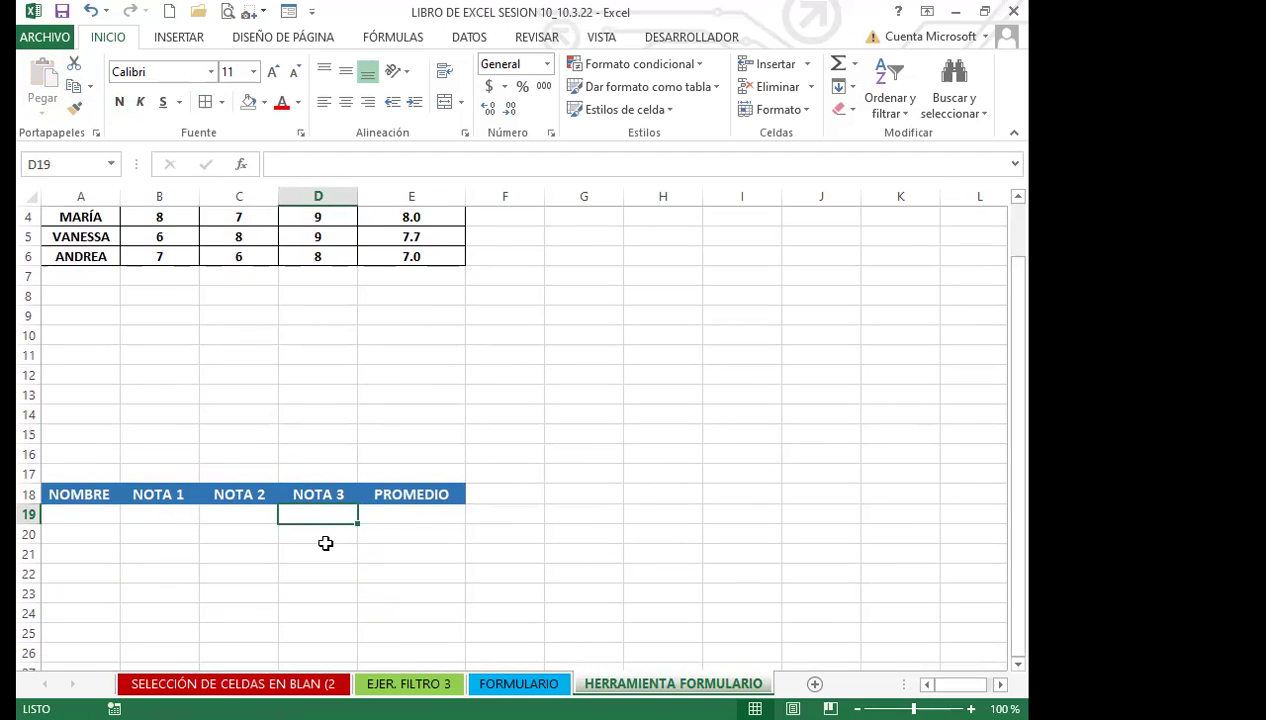
pyautogui.scroll(-2, 325, 543)
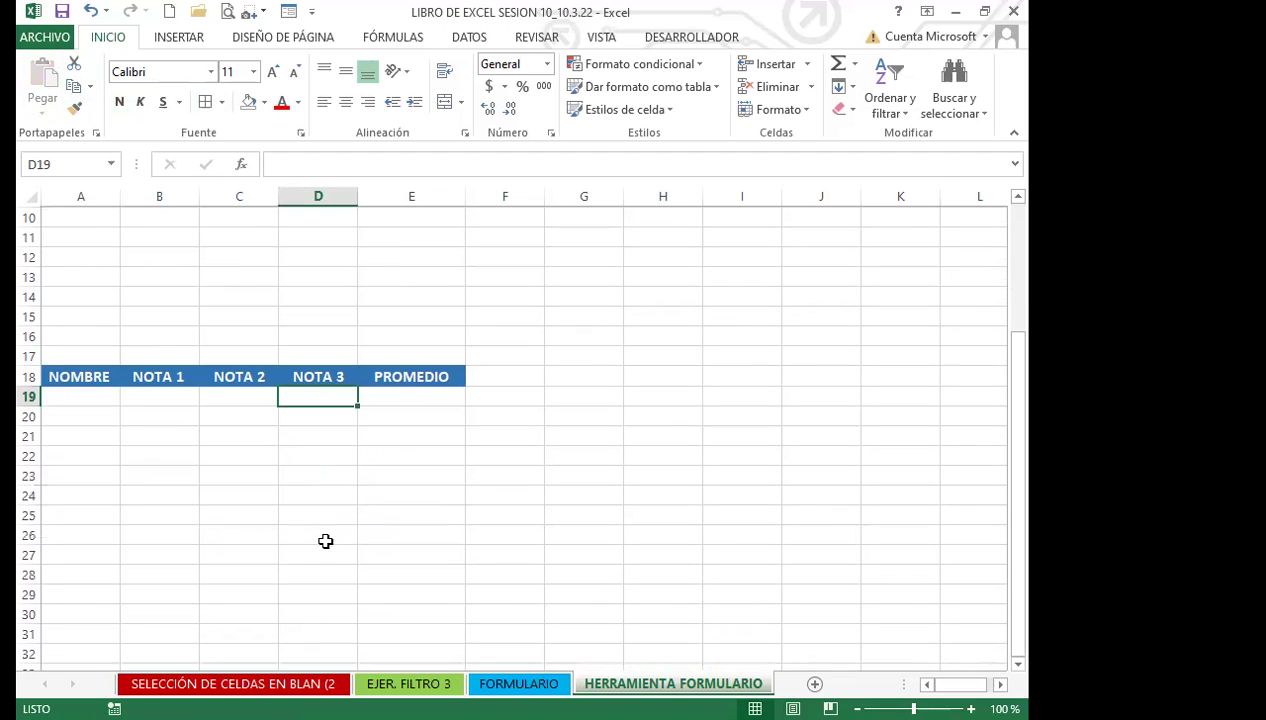
# Through the Formulario data form, add MARIO with grades 4, 5 and 4.
pyautogui.click(291, 12)
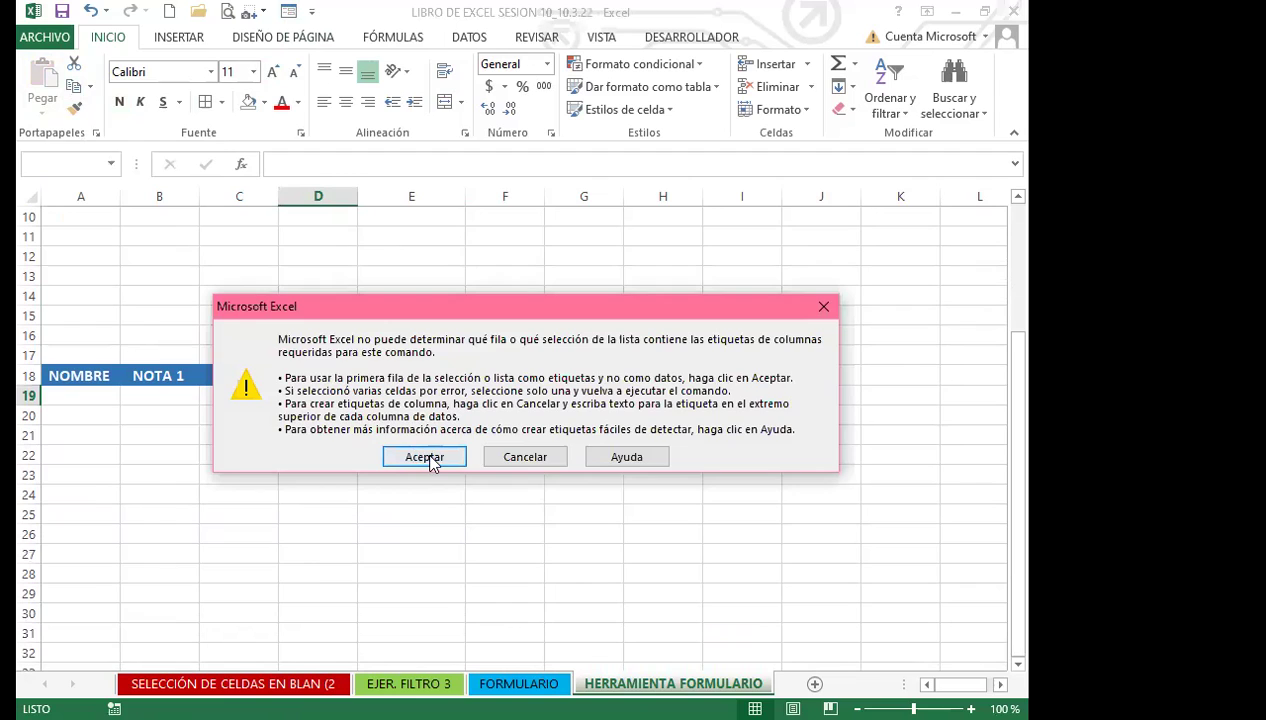
pyautogui.click(430, 460)
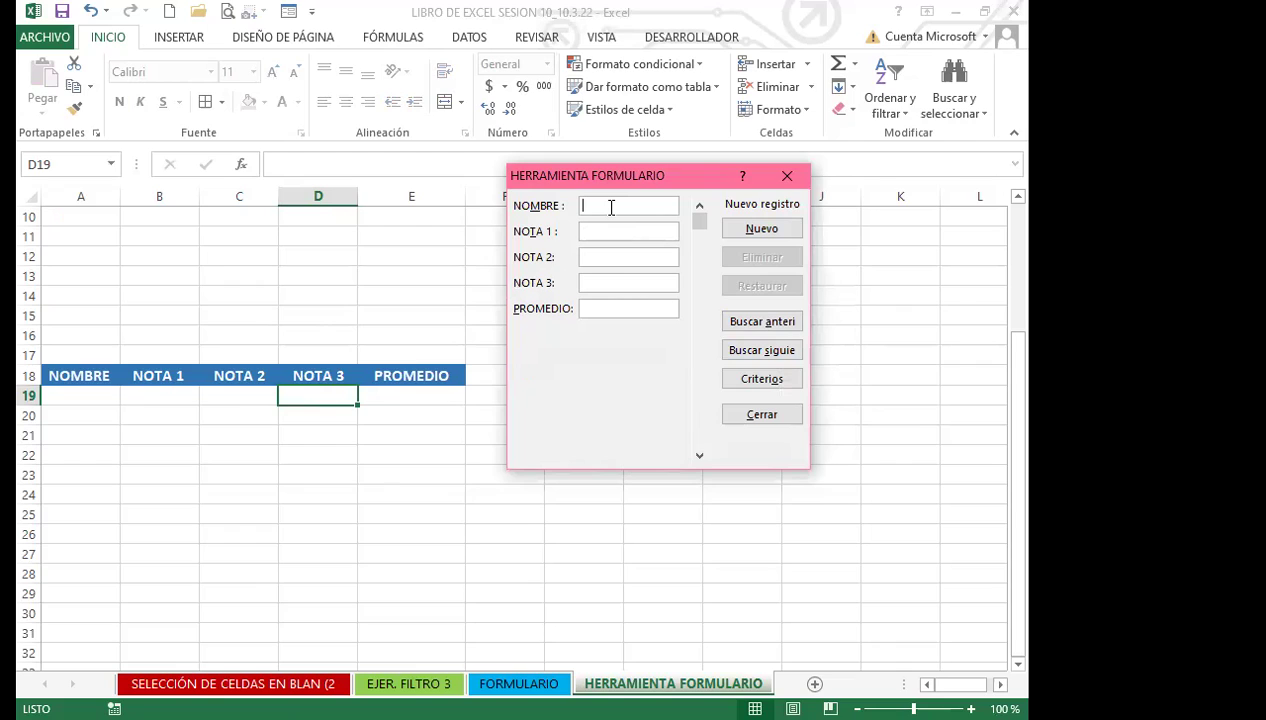
pyautogui.write('MARIO')
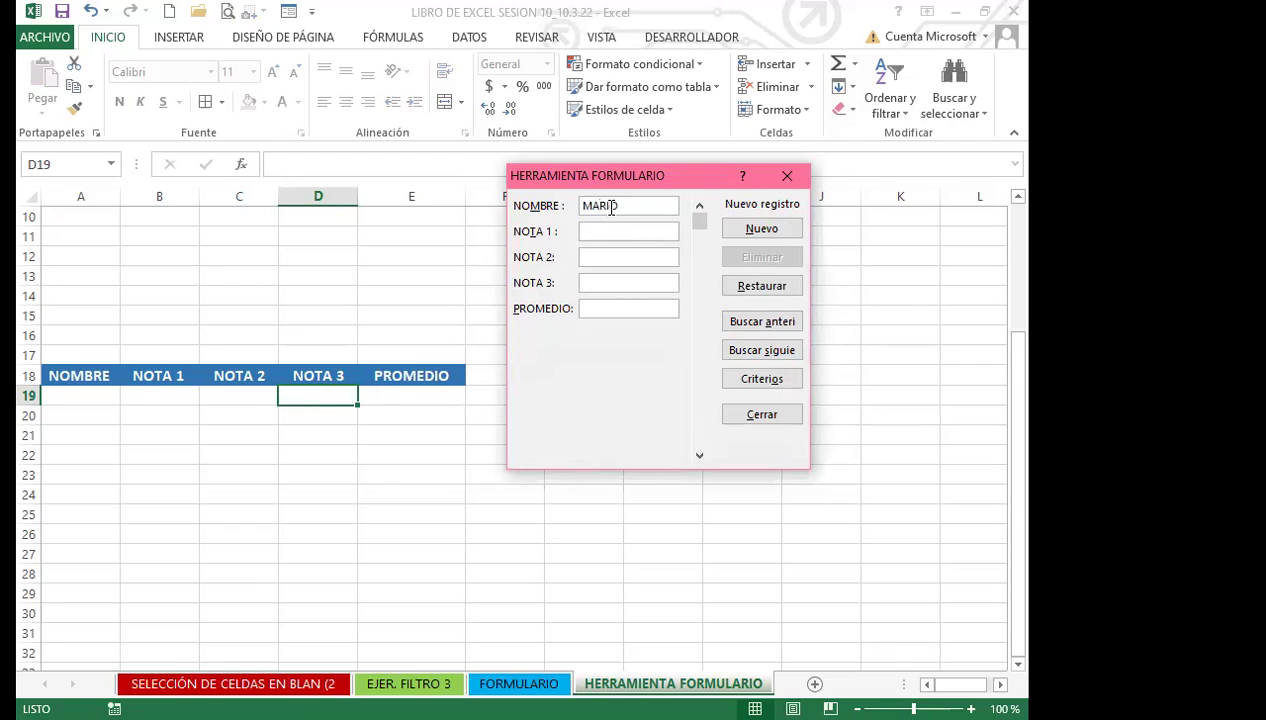
pyautogui.press('Tab')
pyautogui.write('4')
pyautogui.press('Tab')
pyautogui.write('5')
pyautogui.press('Tab')
pyautogui.write('4')
pyautogui.press('Tab')
pyautogui.press('Return')
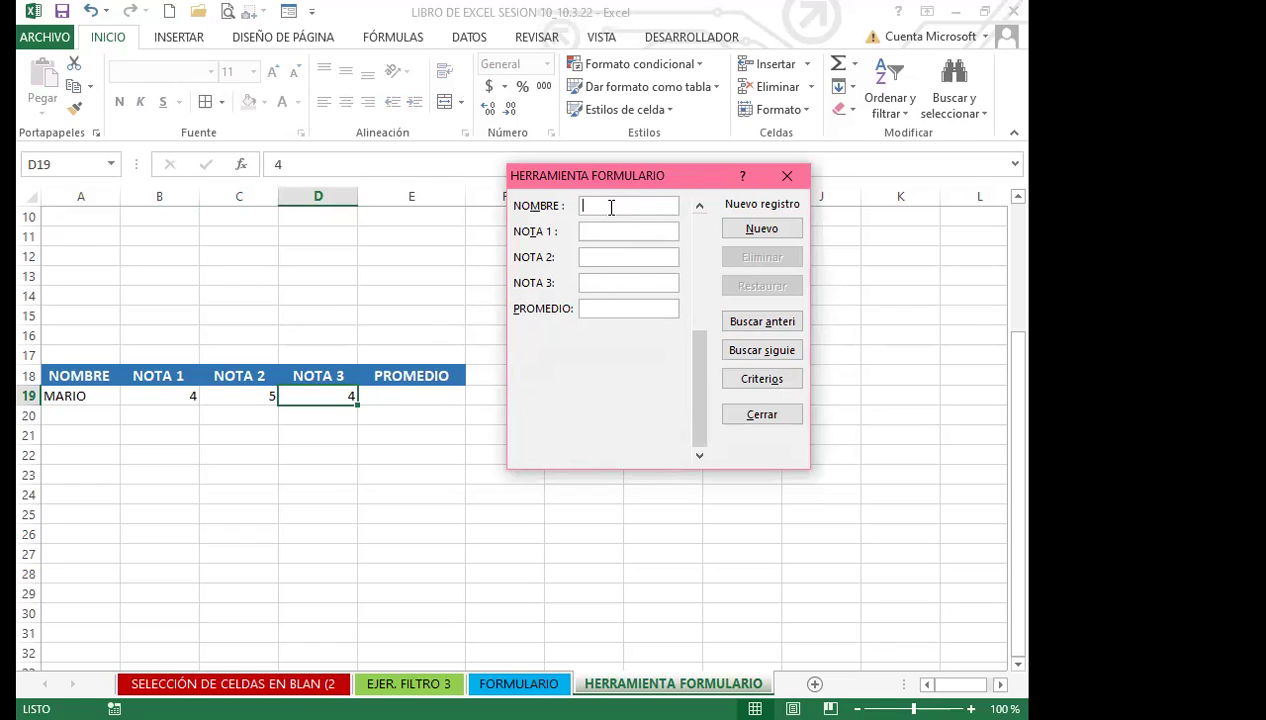
# Add ALBERTO in capitals with grades 8, 7 and 9 as the next record.
pyautogui.write('alberto')
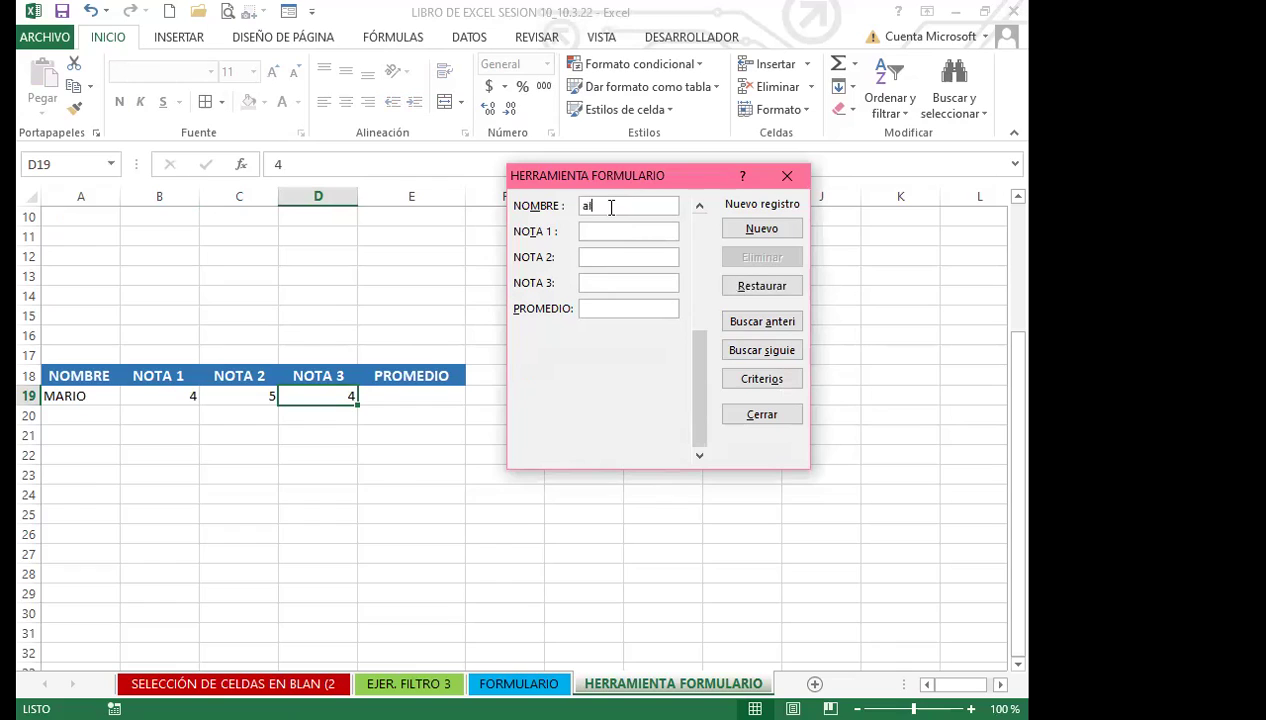
pyautogui.press('BackSpace')
pyautogui.press('BackSpace')
pyautogui.press('BackSpace')
pyautogui.press('BackSpace')
pyautogui.press('BackSpace')
pyautogui.press('BackSpace')
pyautogui.press('BackSpace')
pyautogui.write('ALBERTO')
pyautogui.press('Tab')
pyautogui.write('8')
pyautogui.press('Tab')
pyautogui.write('7')
pyautogui.press('Tab')
pyautogui.write('9')
pyautogui.press('Return')
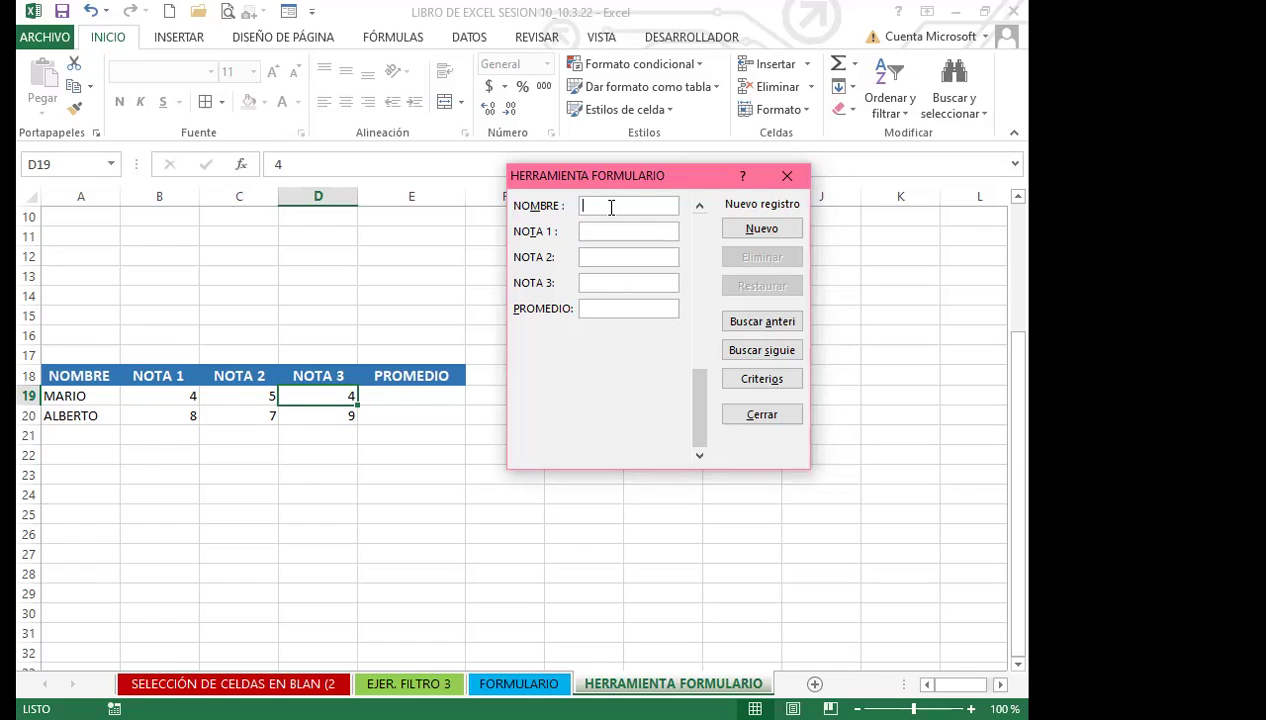
# Close the data form and check the new rows, including ALBERTO's NOTA 2 value.
pyautogui.click(787, 175)
pyautogui.click(508, 450)
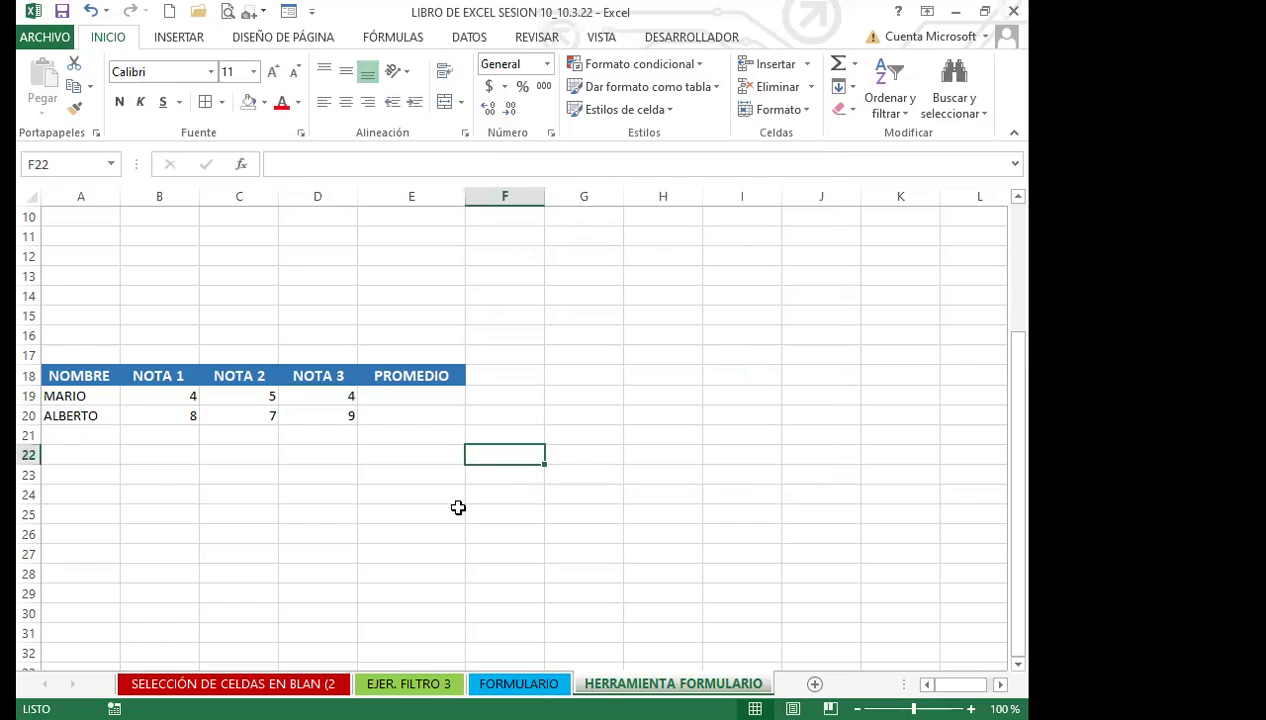
pyautogui.scroll(3, 175, 462)
pyautogui.scroll(-3, 305, 480)
pyautogui.click(256, 418)
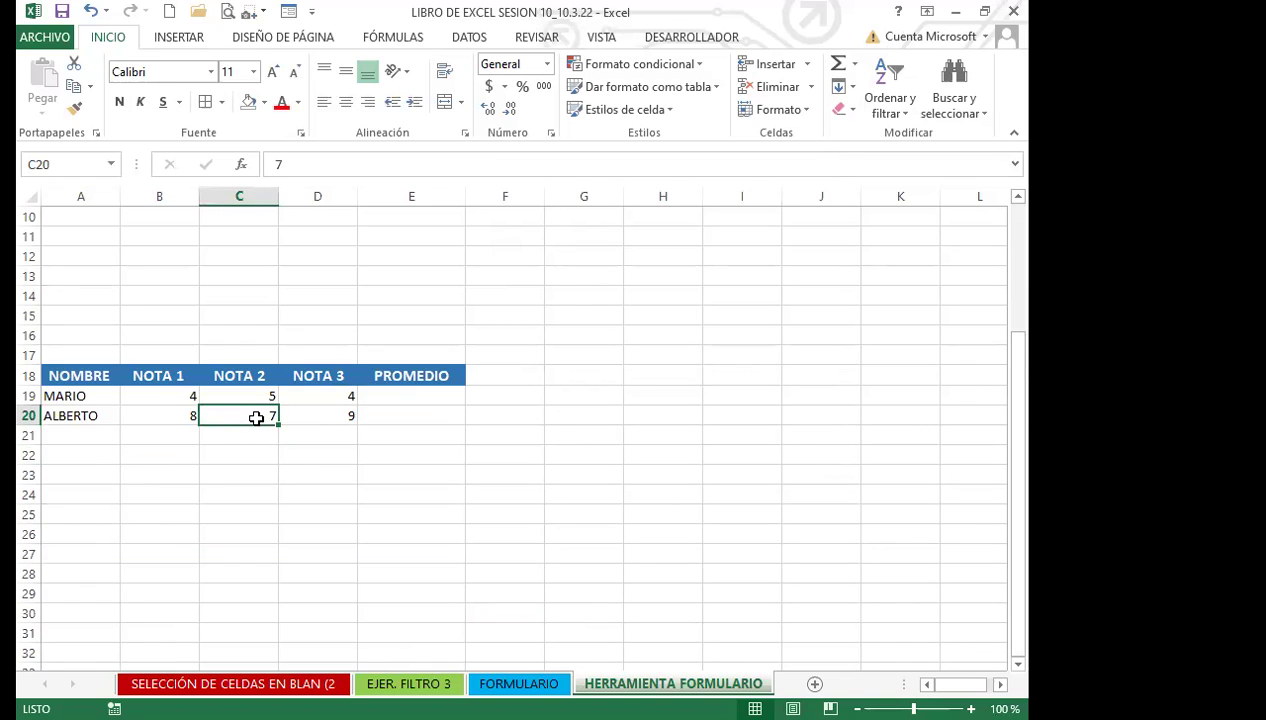